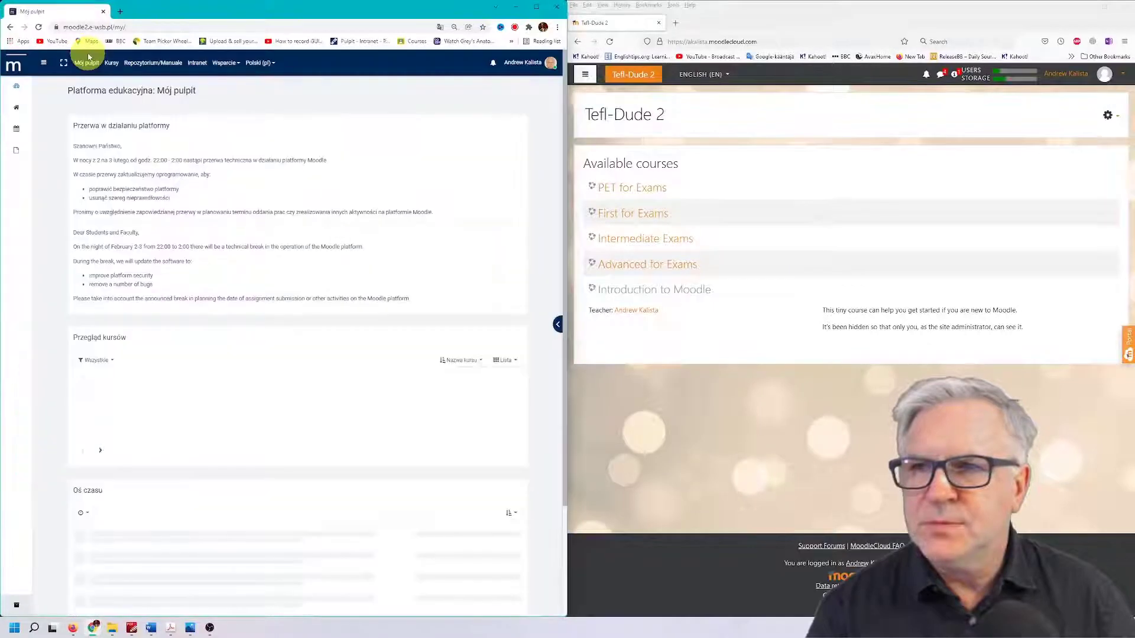
Open the PNJA Sprawności zintegrowane 1 course on the WSB Moodle and the Intermediate Exams course on the Tefl-Dude 2 site.
scroll(173, 282, down, 2)
scroll(173, 282, down, 3)
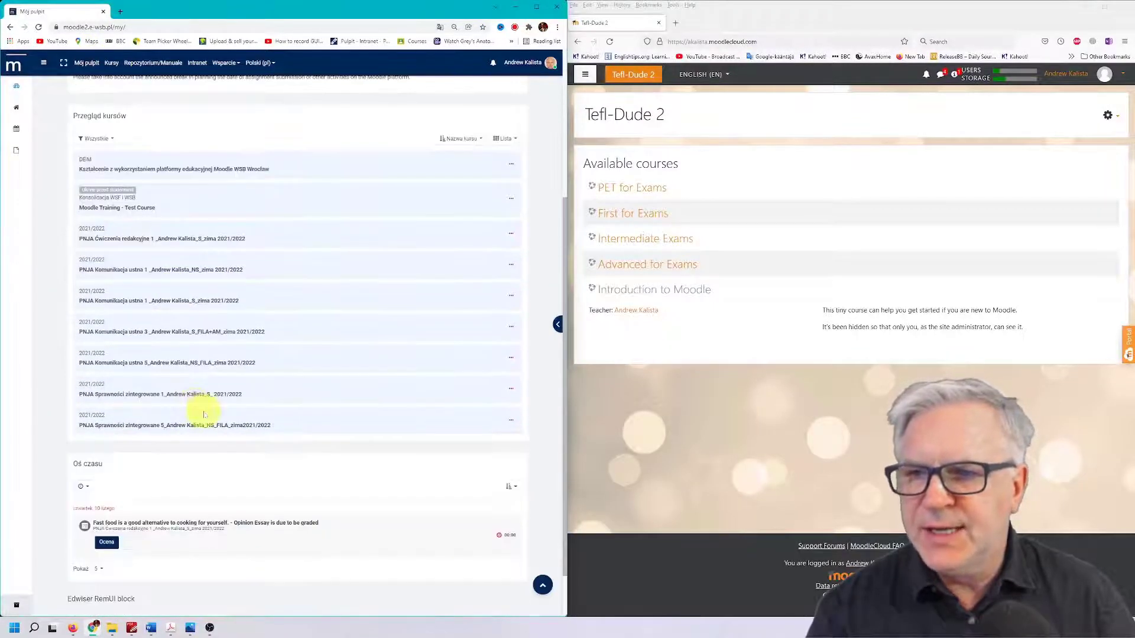
click(192, 394)
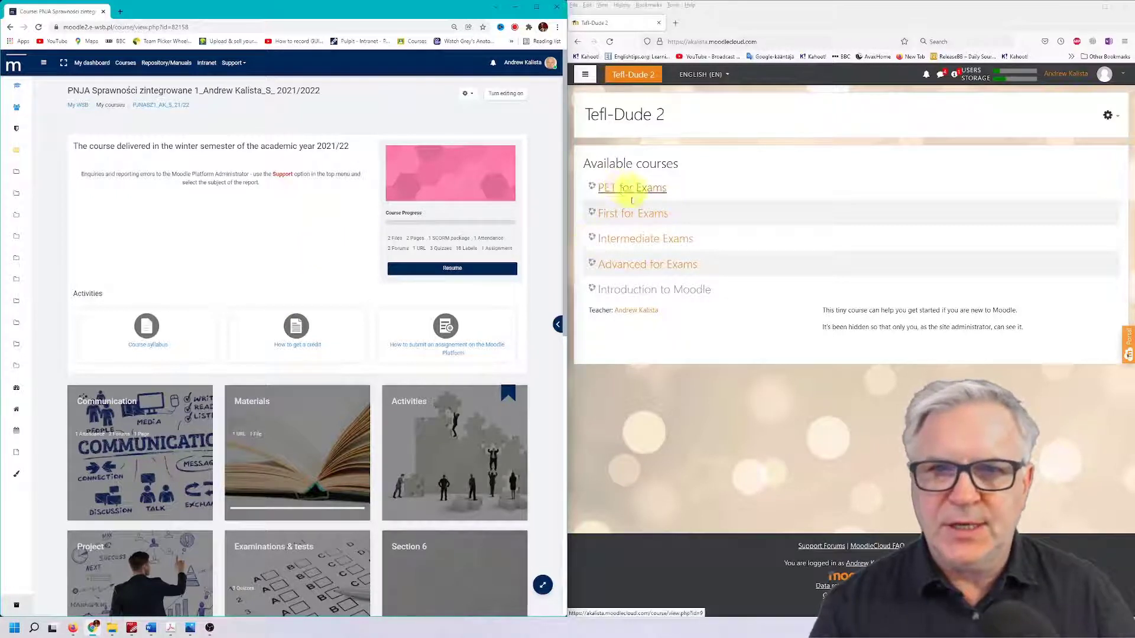
click(622, 238)
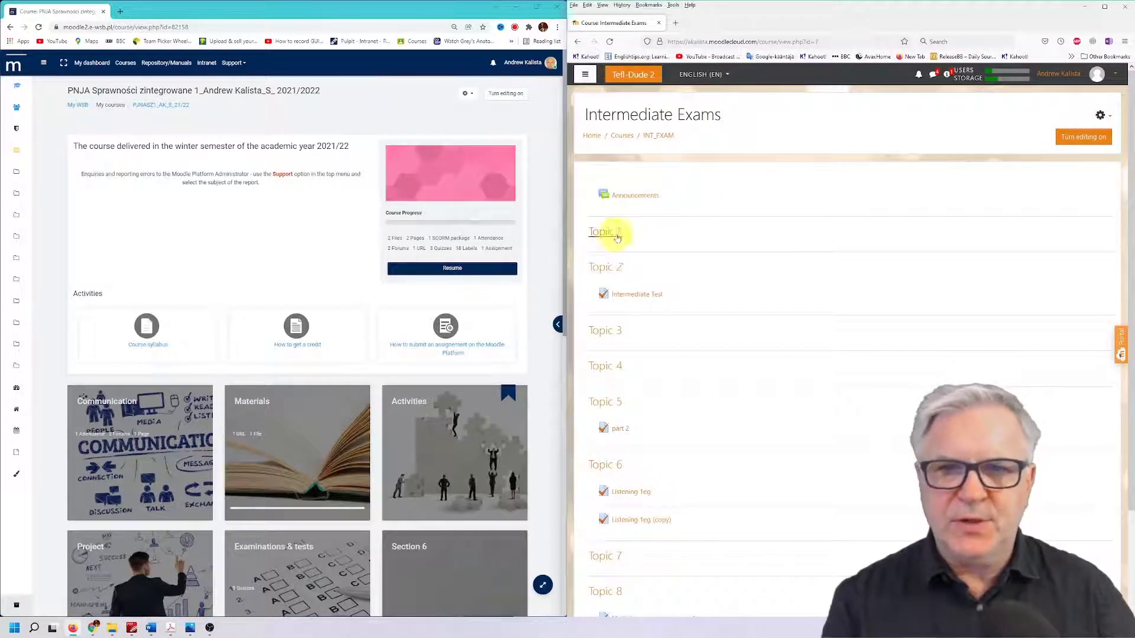
Open the Examinations & tests section of the PNJA Sprawności zintegrowane 1 course.
scroll(325, 370, down, 5)
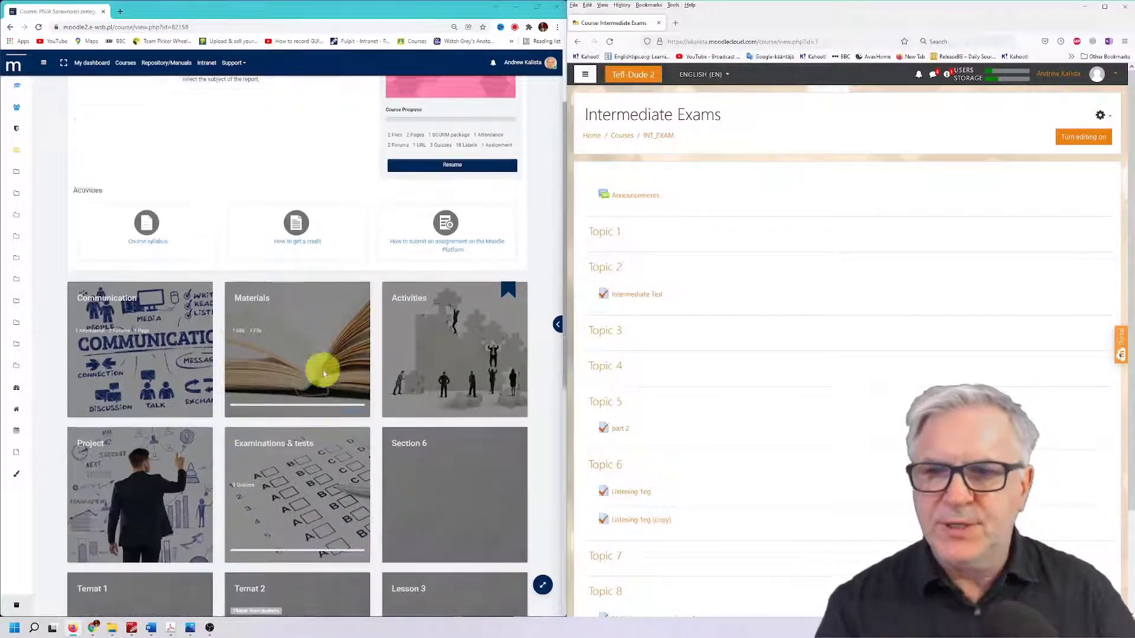
scroll(327, 366, down, 2)
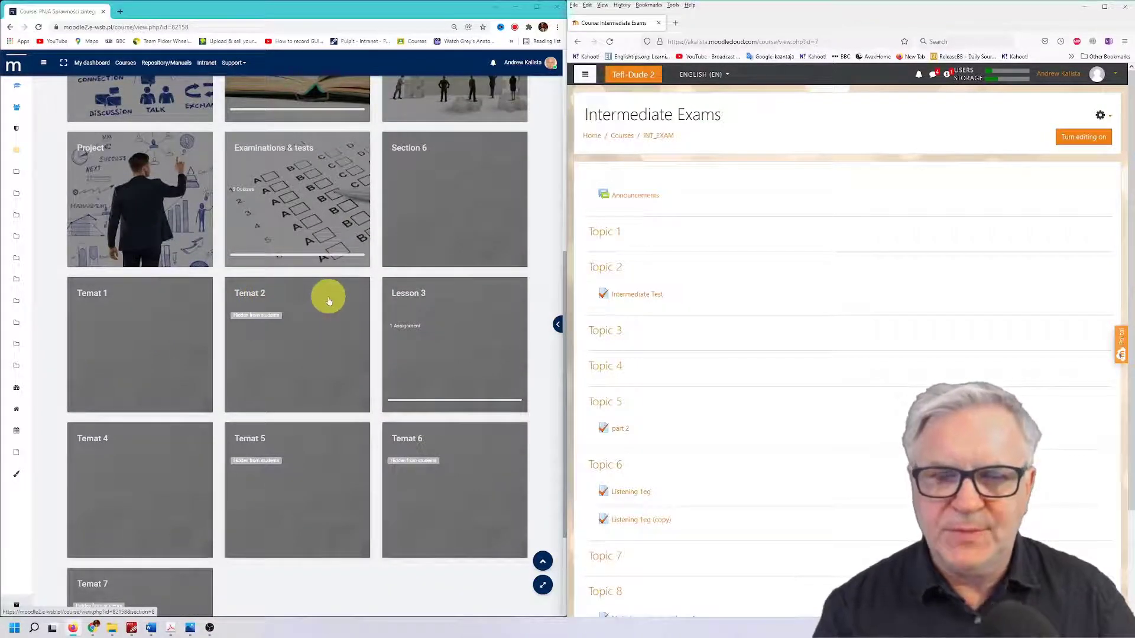
scroll(319, 314, up, 4)
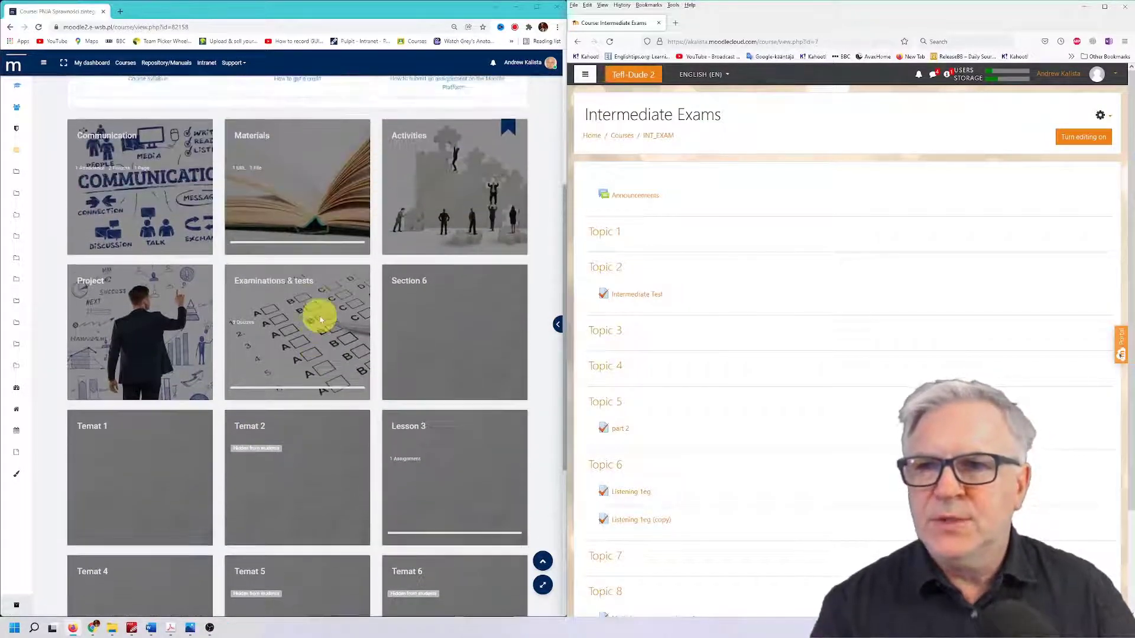
scroll(320, 319, up, 1)
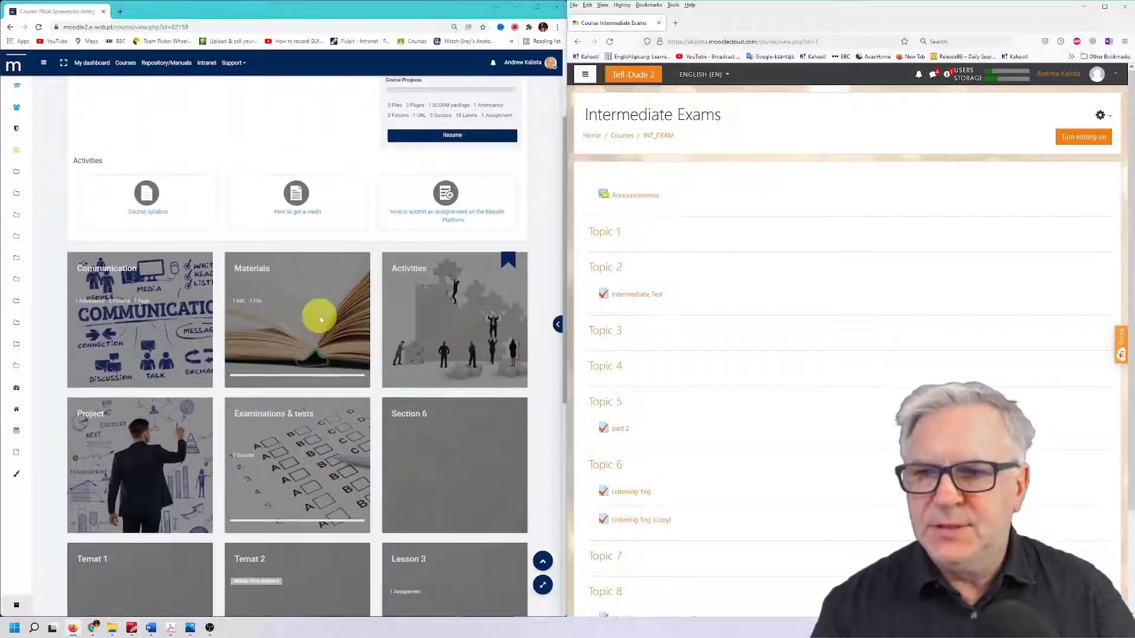
click(270, 419)
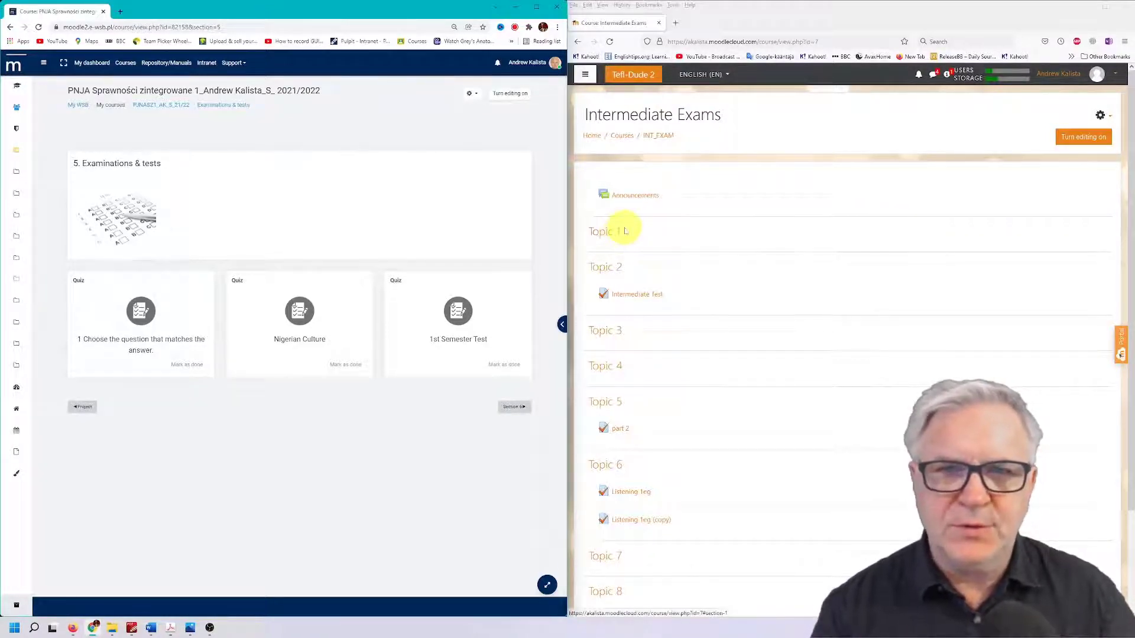
Turn editing on in both the Examinations & tests section and the Intermediate Exams course.
click(519, 94)
click(1078, 137)
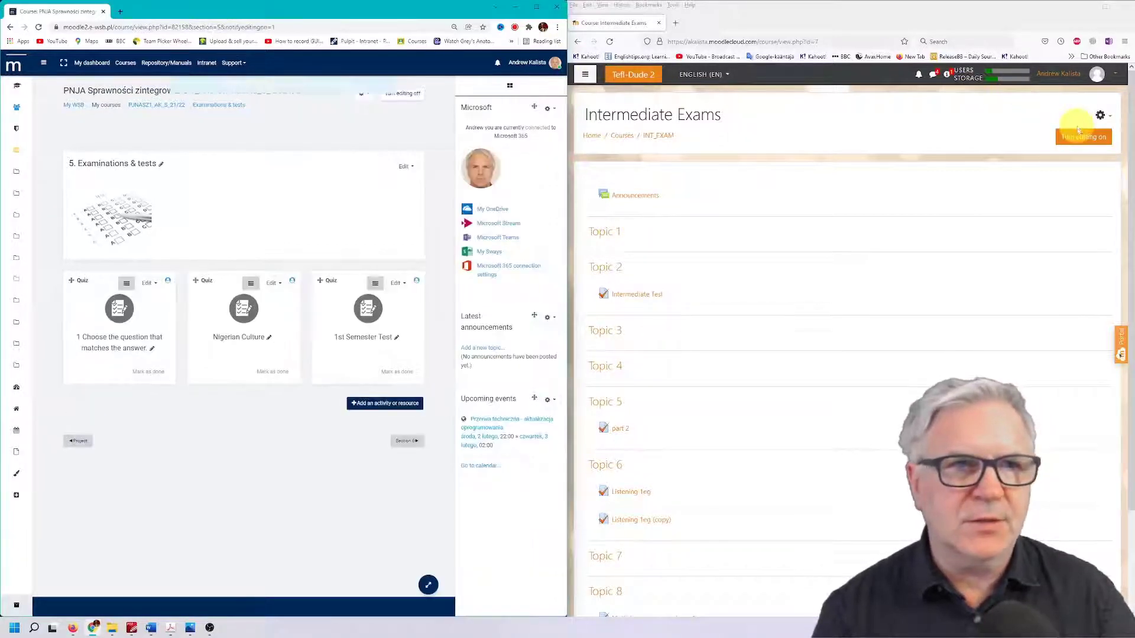
click(1078, 137)
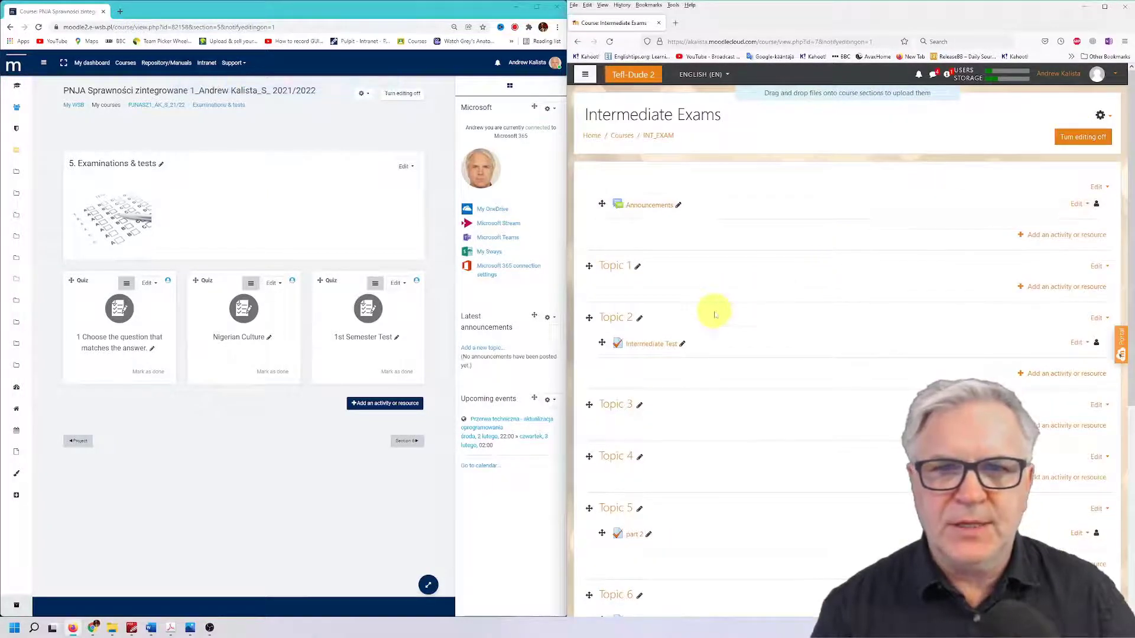
Add a new quiz to the Examinations & tests section and name it "Vocabulary, Grammar & Listening Quiz 1".
click(377, 405)
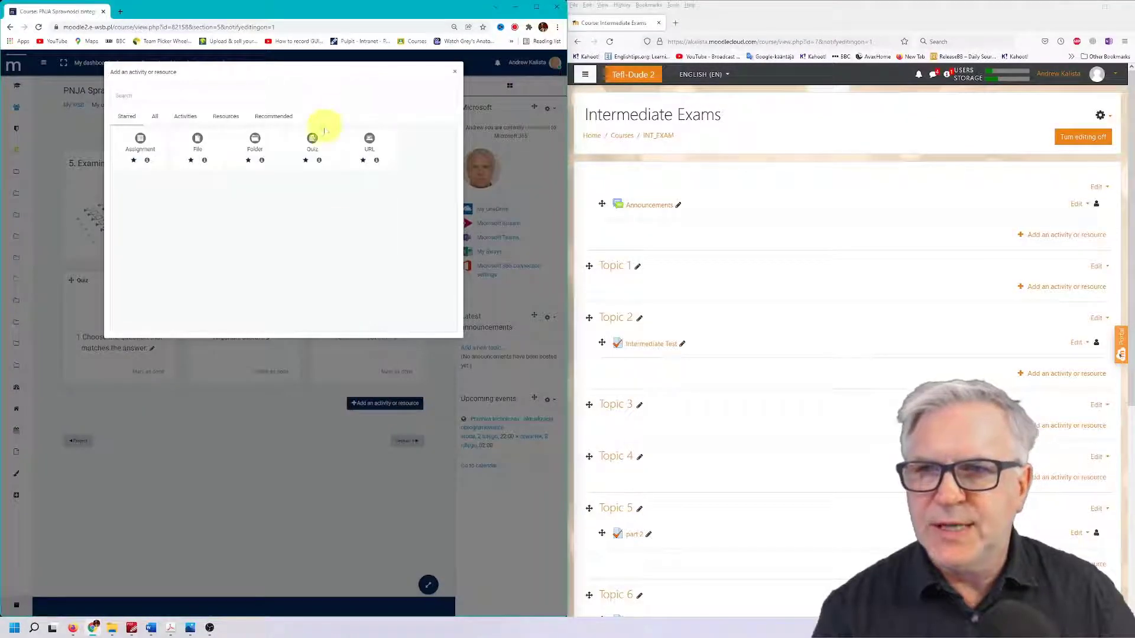
click(153, 117)
click(130, 120)
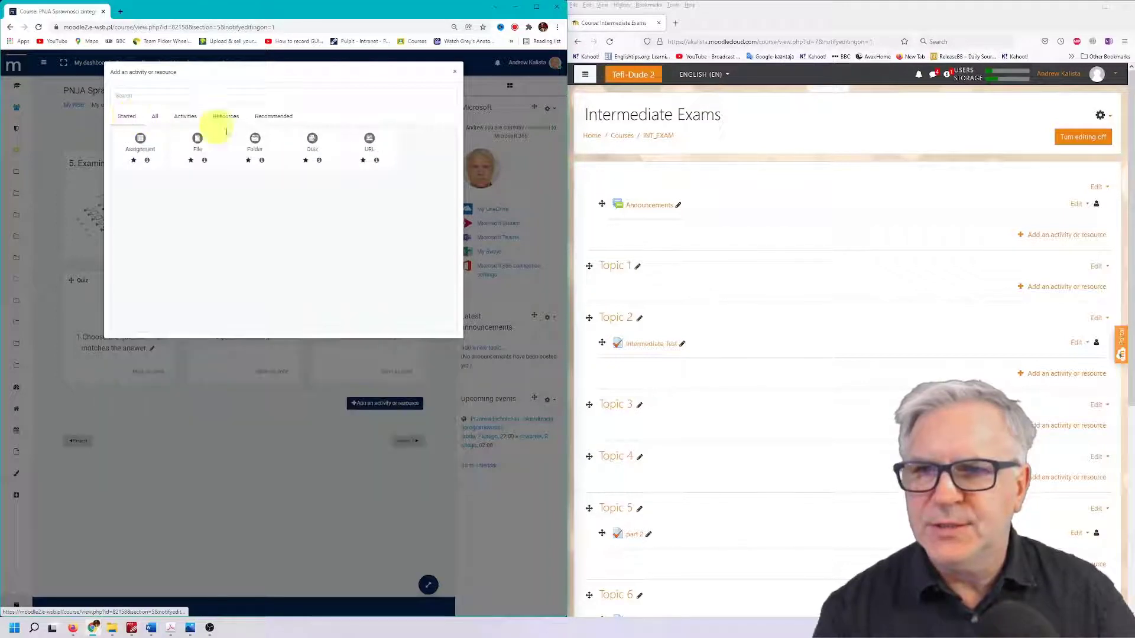
click(313, 141)
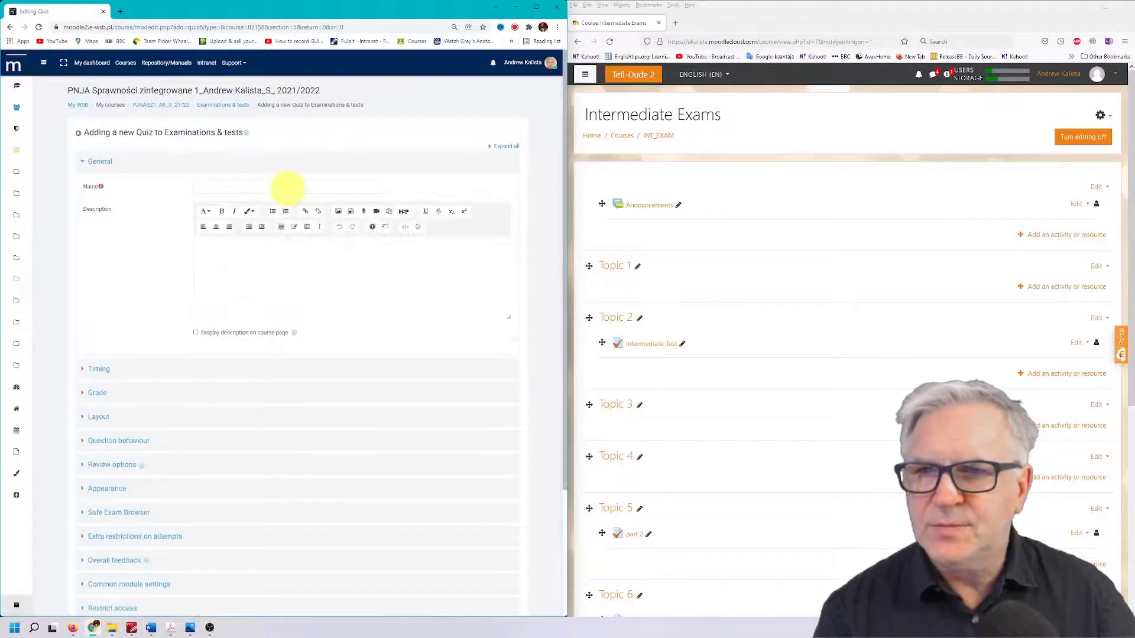
click(288, 188)
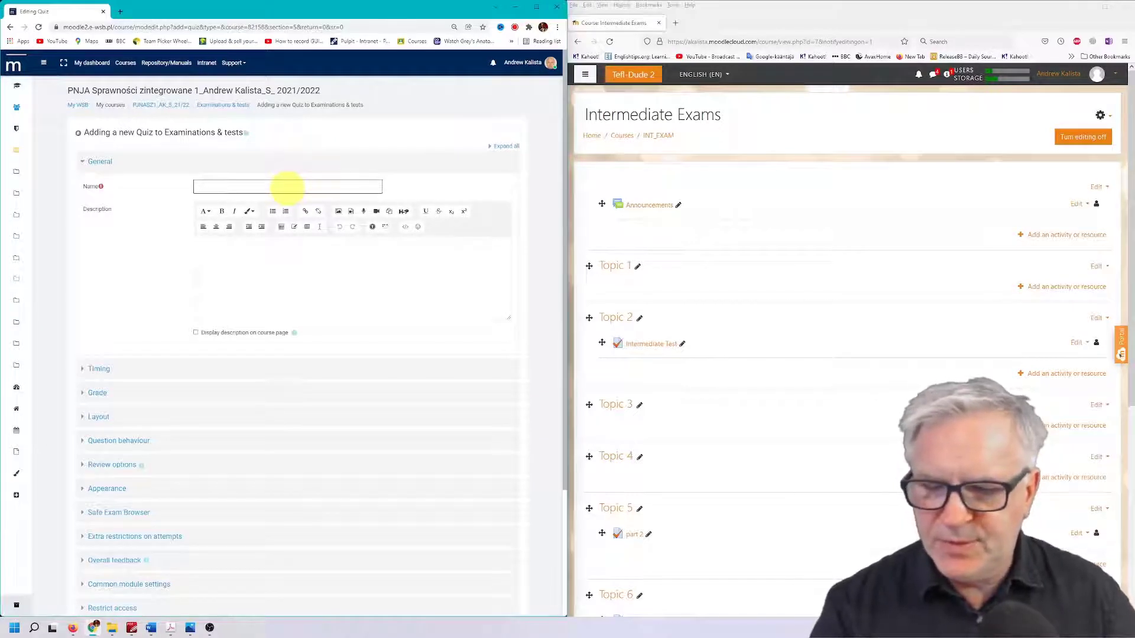
key(super+v)
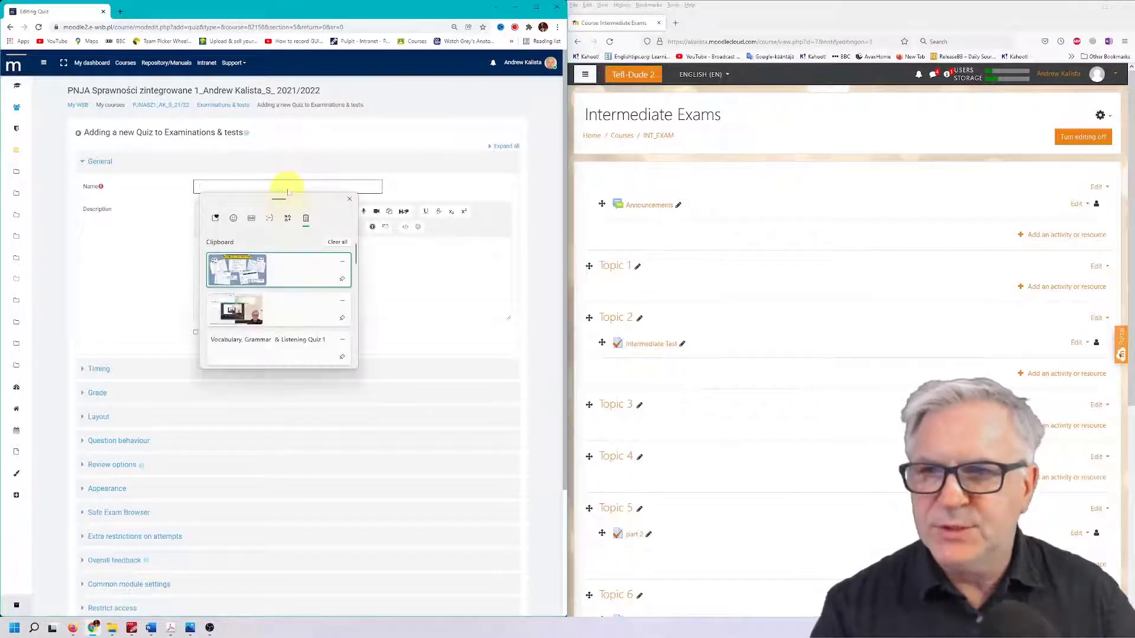
click(279, 343)
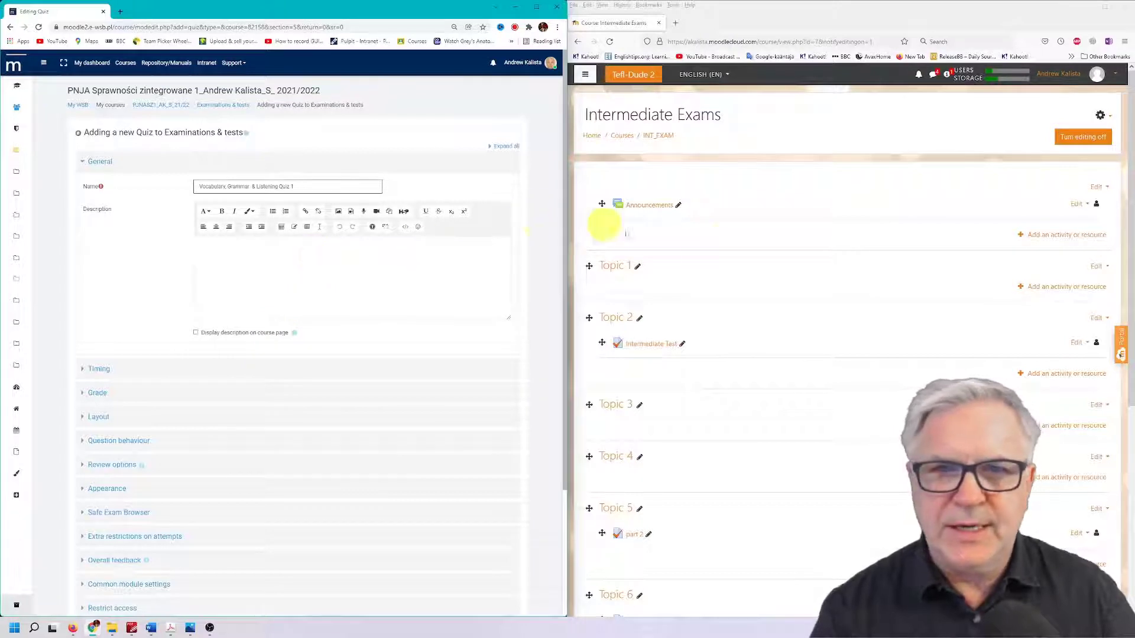
Rename Topic 1 of the Intermediate Exams course as Exam1.
click(700, 273)
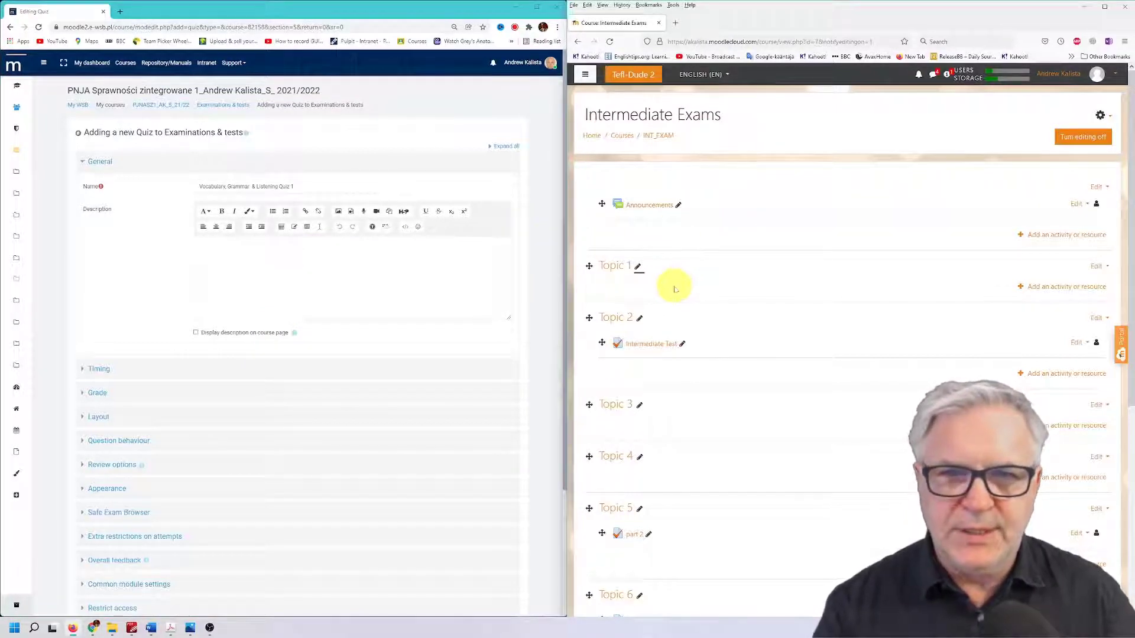
click(638, 267)
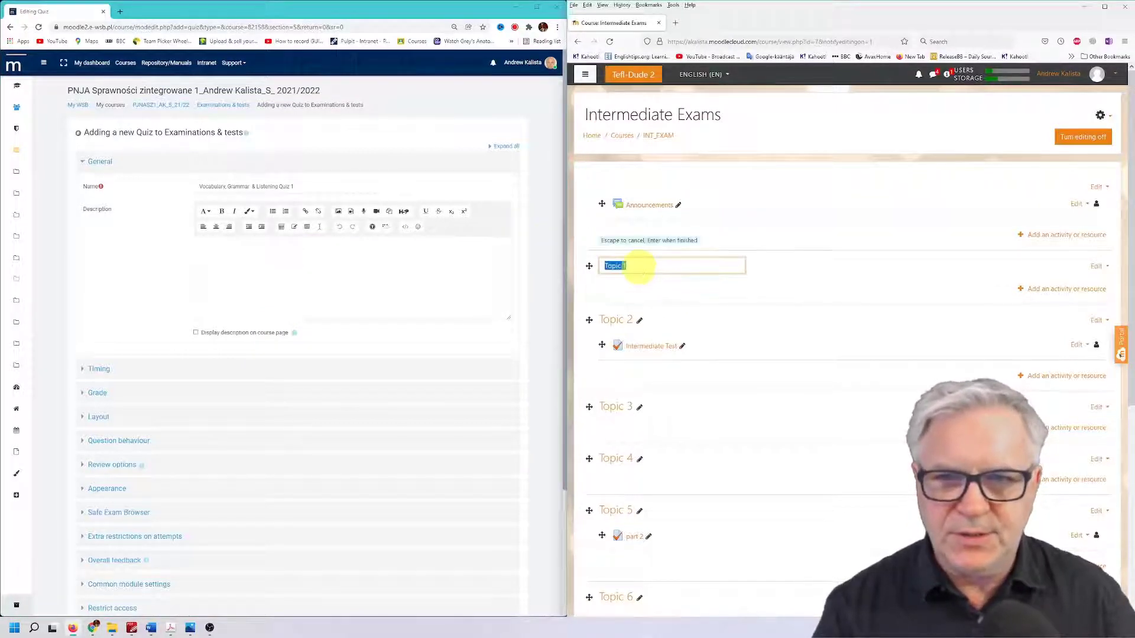
text(Exam)
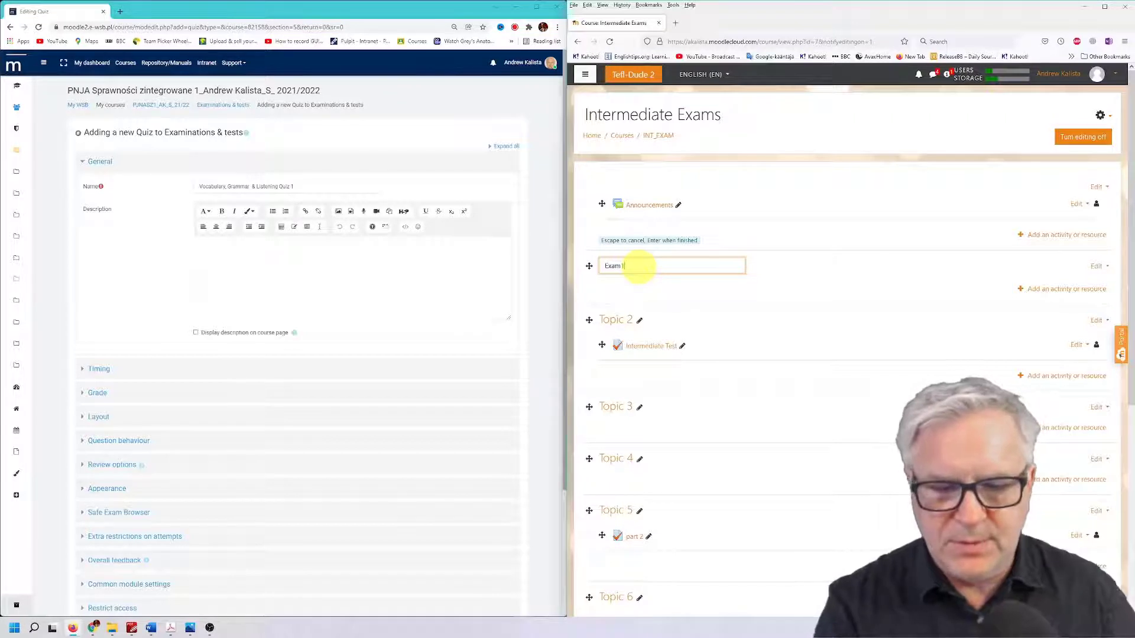
key(Return)
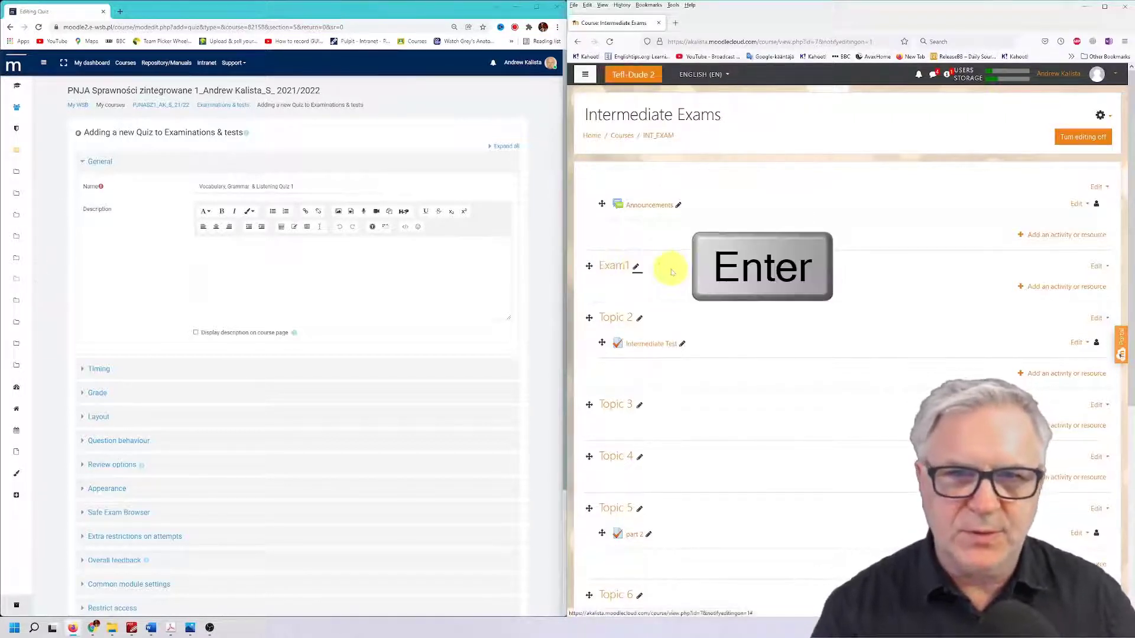
Add a new quiz to the Exam1 topic and name it "Vocabulary, Grammar & Listening Quiz 1".
click(1045, 289)
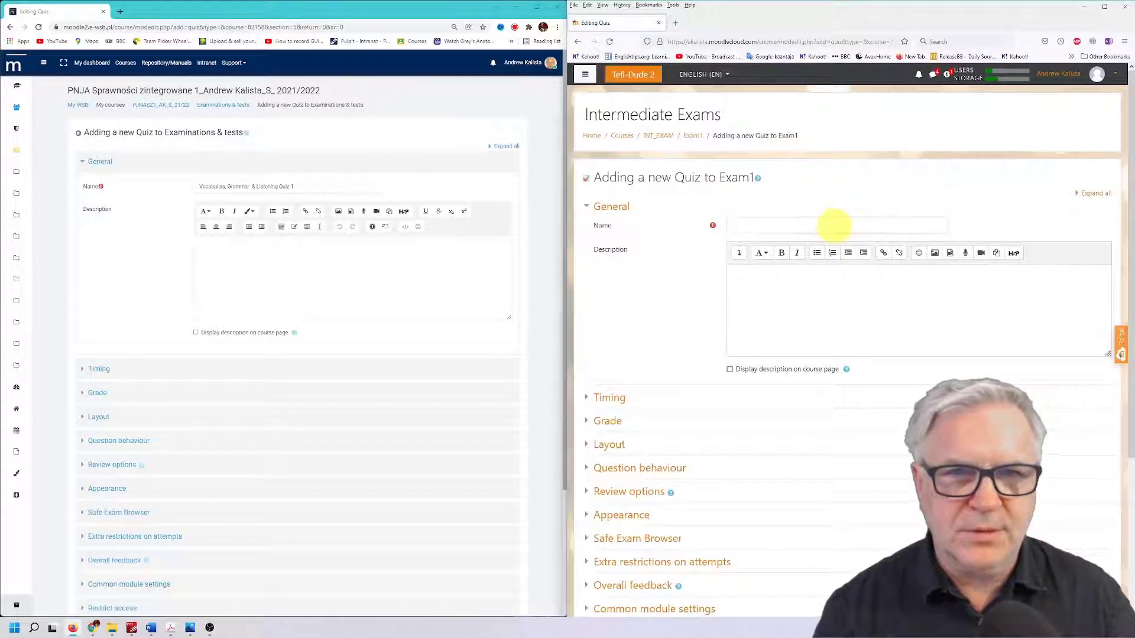
click(834, 225)
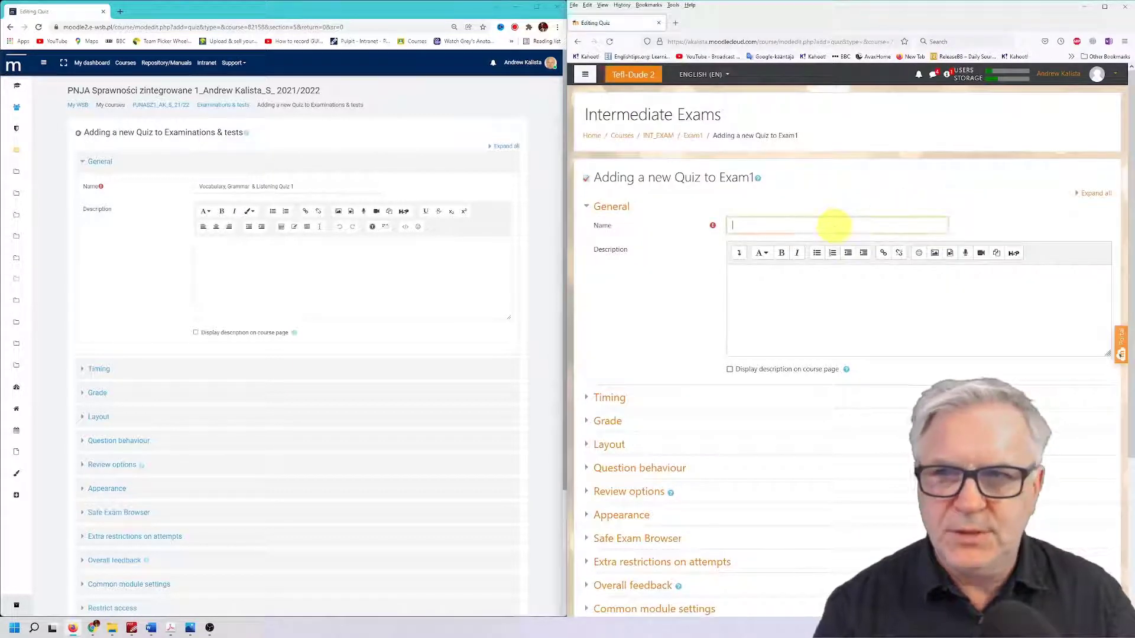
key(super+v)
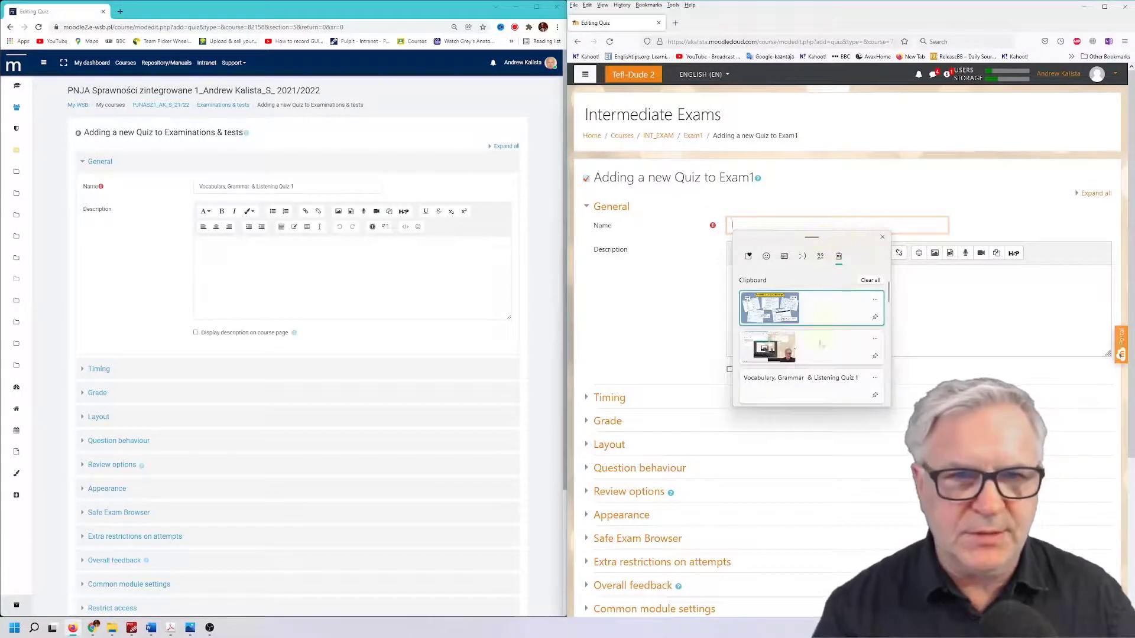
click(807, 381)
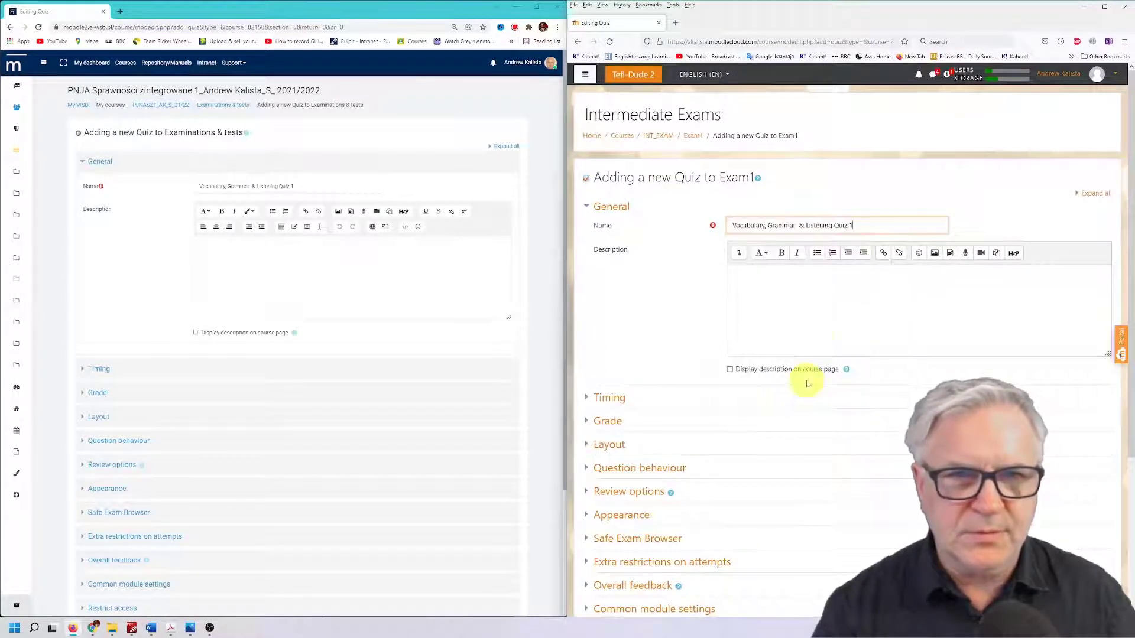
click(807, 295)
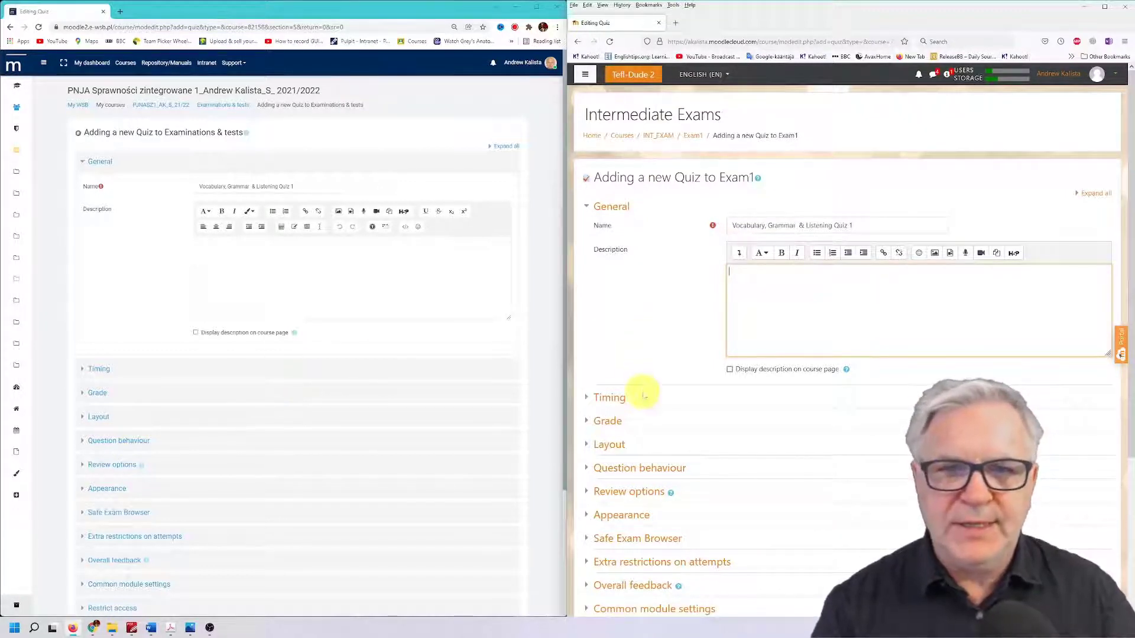
Set the Exam1 quiz's opening hour to 09 and closing hour to 14, and enable a 60-minute time limit.
click(589, 401)
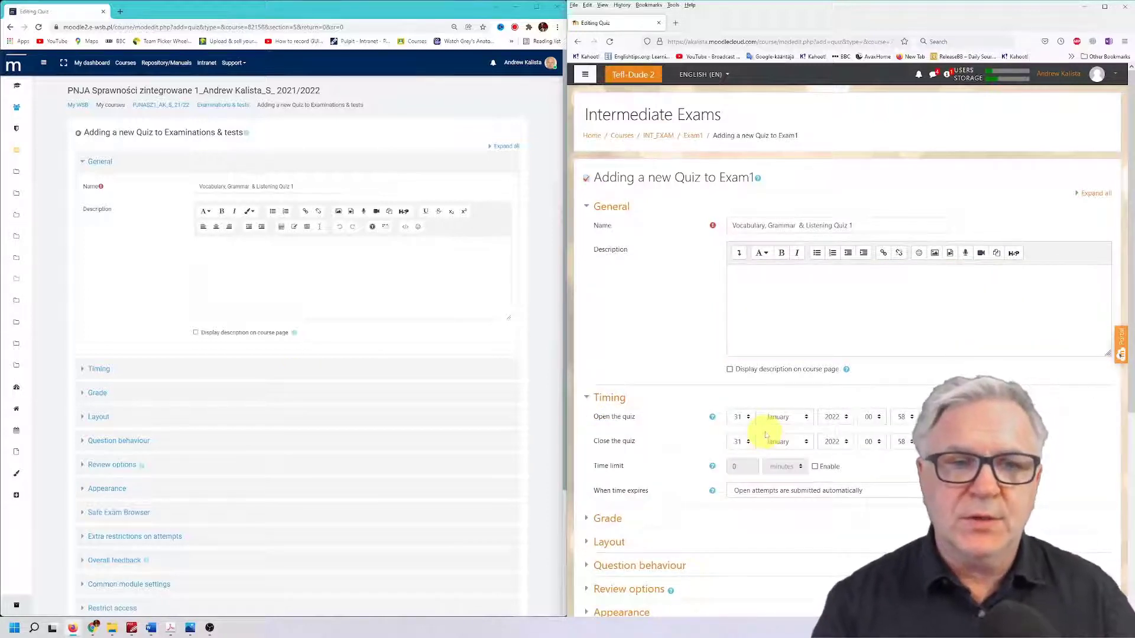
click(876, 420)
click(867, 268)
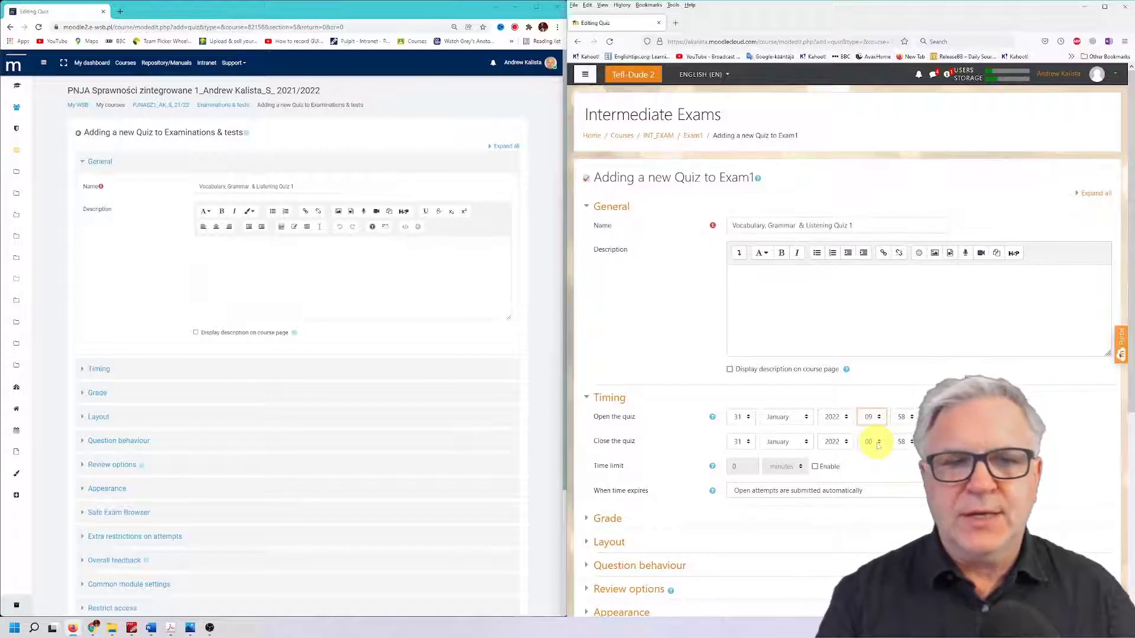
click(877, 444)
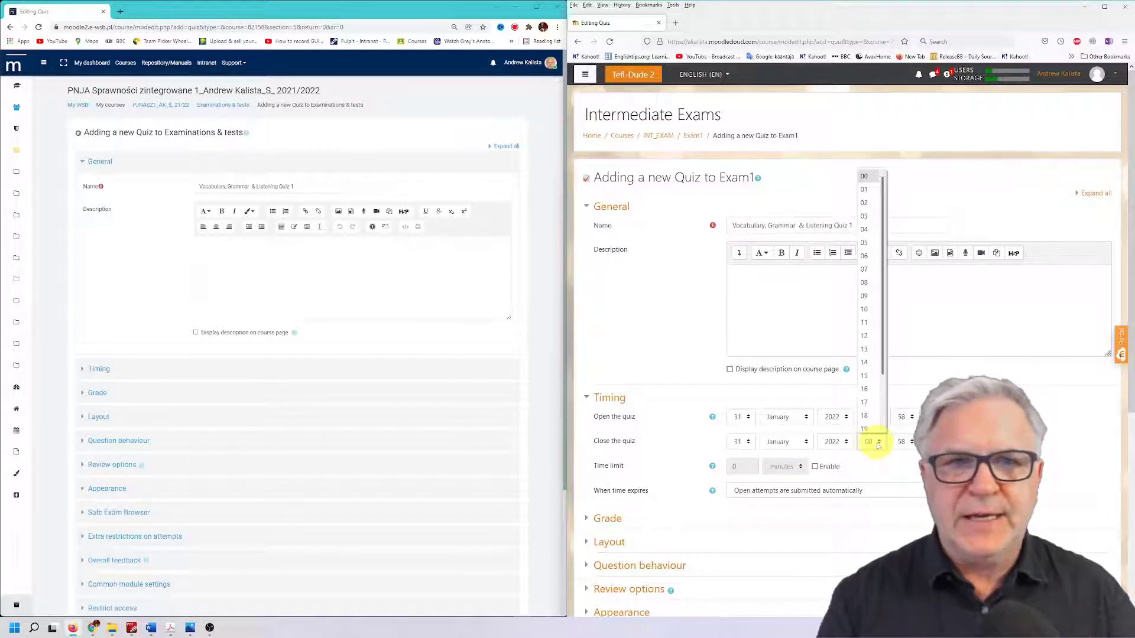
click(865, 363)
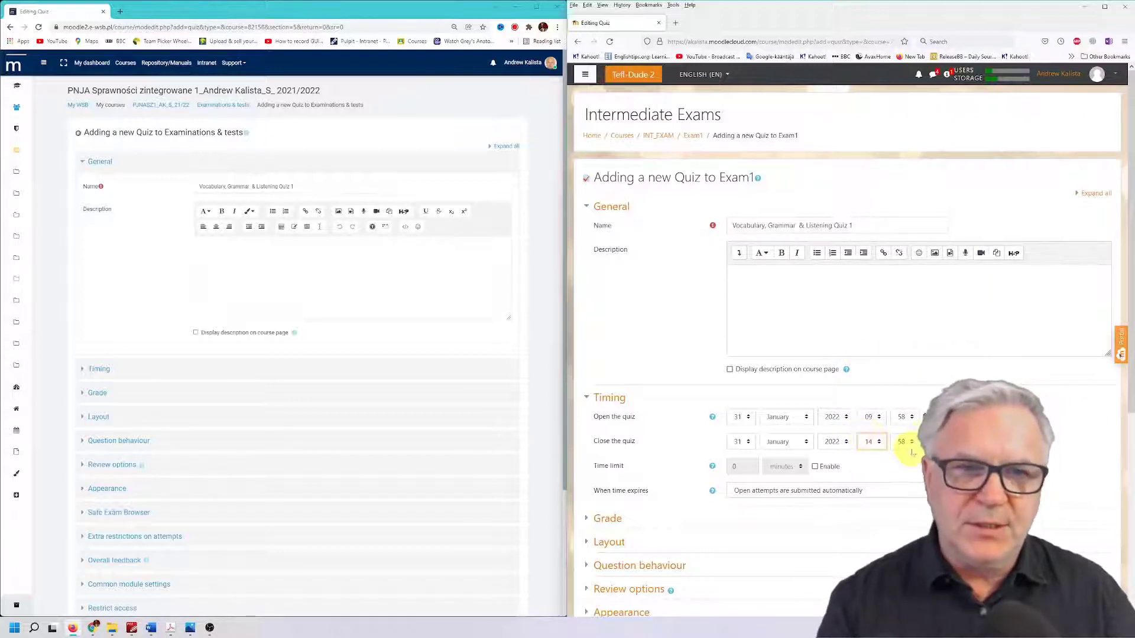
click(815, 467)
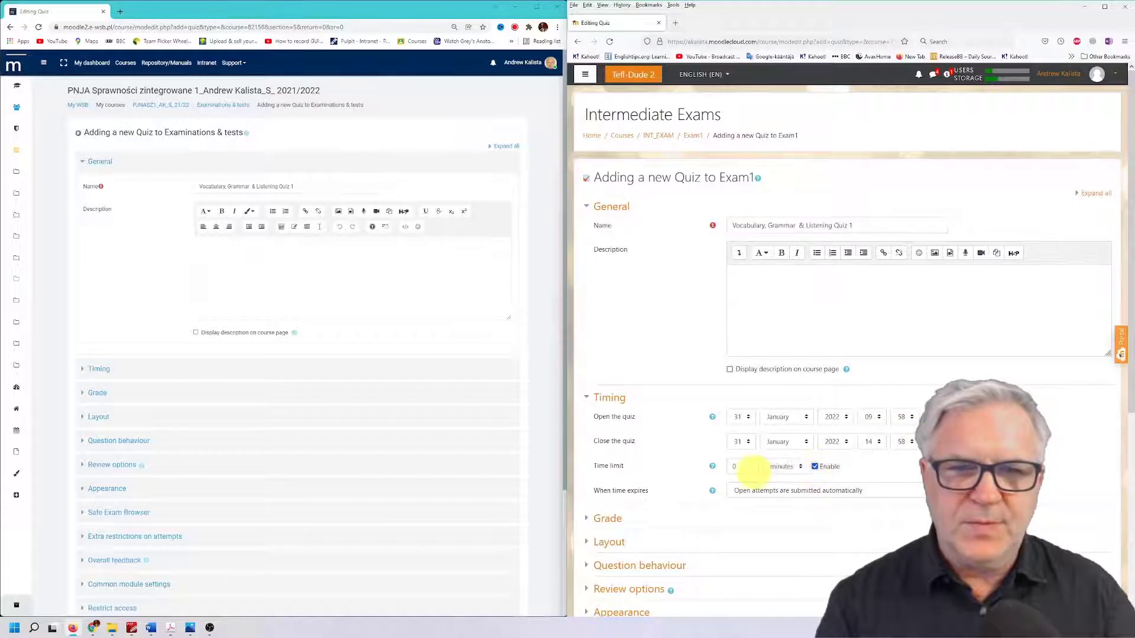
double_click(739, 466)
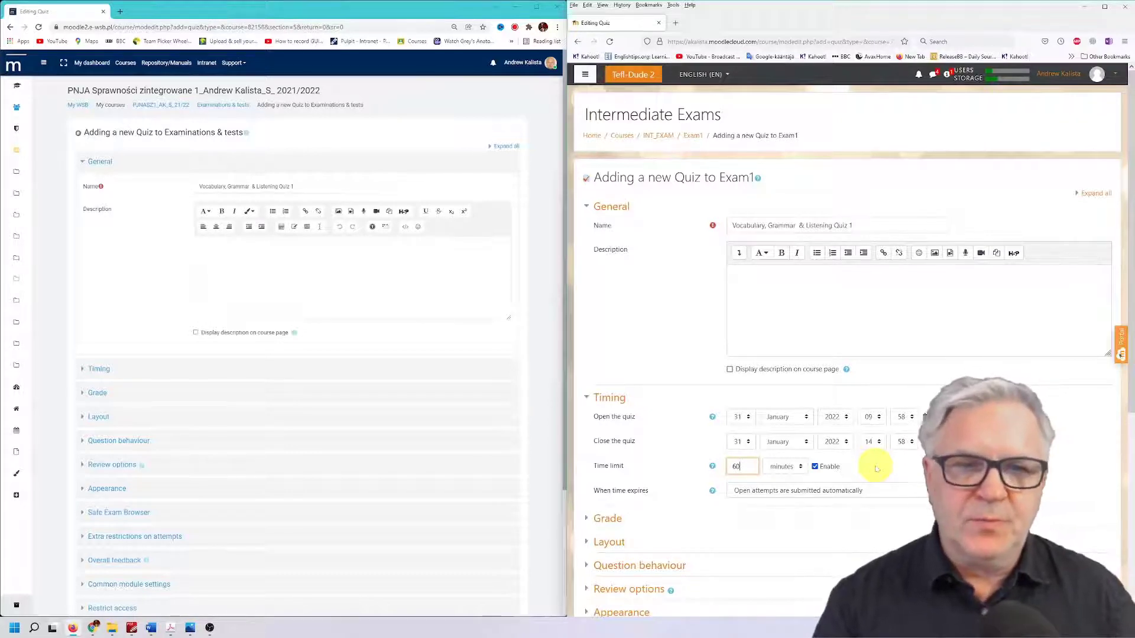
Enable the Examinations & tests quiz's opening and closing times with hours 09 and 14, plus a 60-minute time limit.
click(84, 373)
click(354, 394)
click(355, 416)
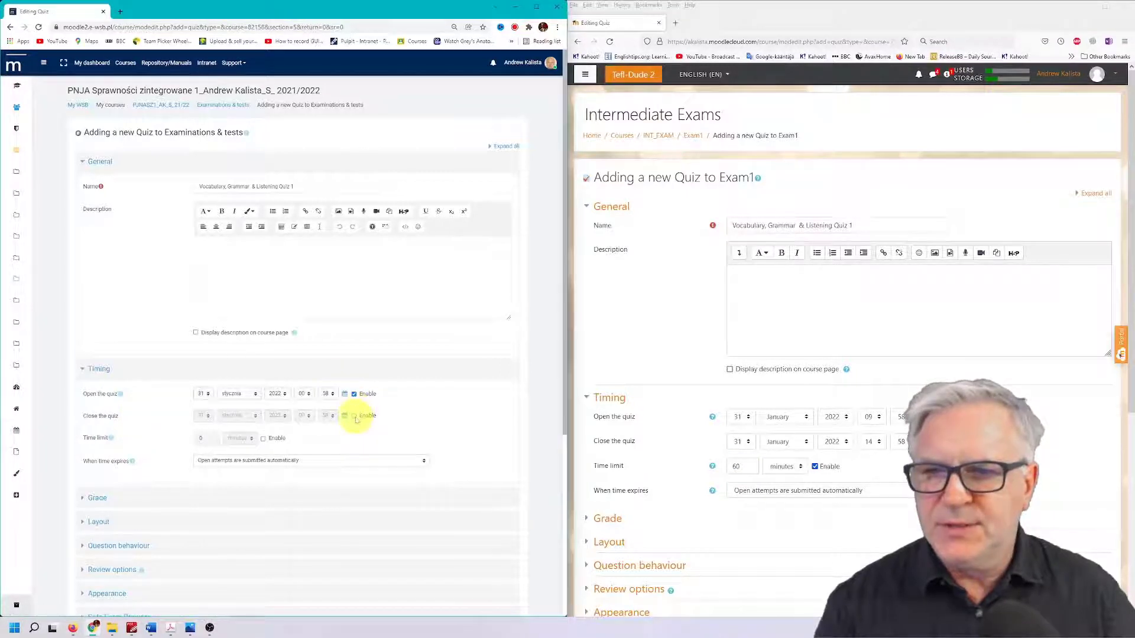
click(297, 396)
click(303, 464)
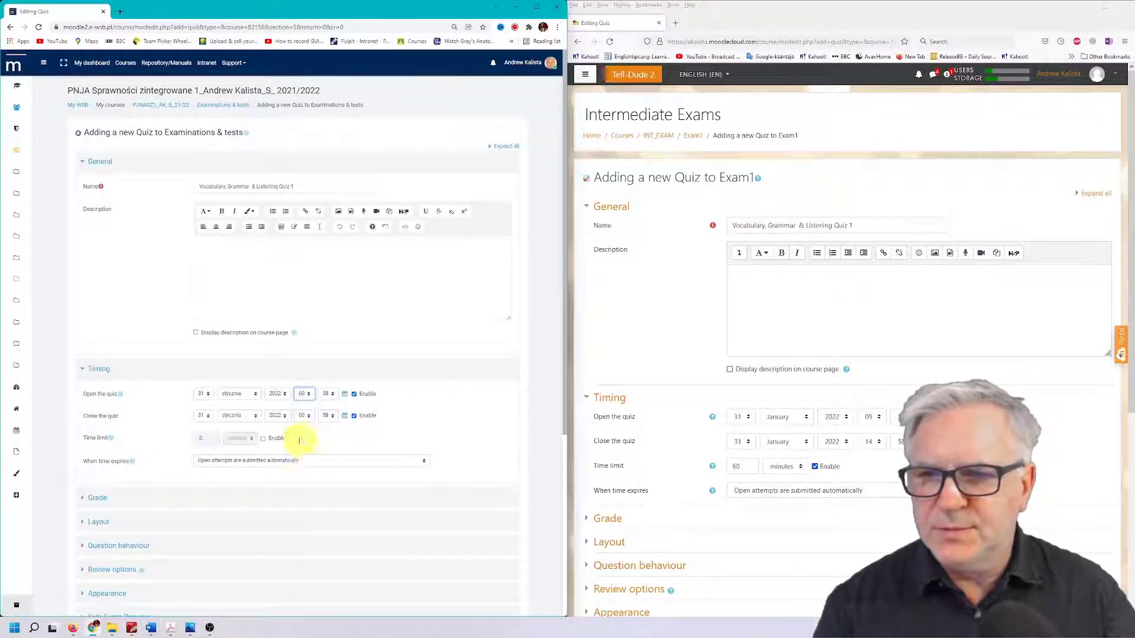
click(303, 416)
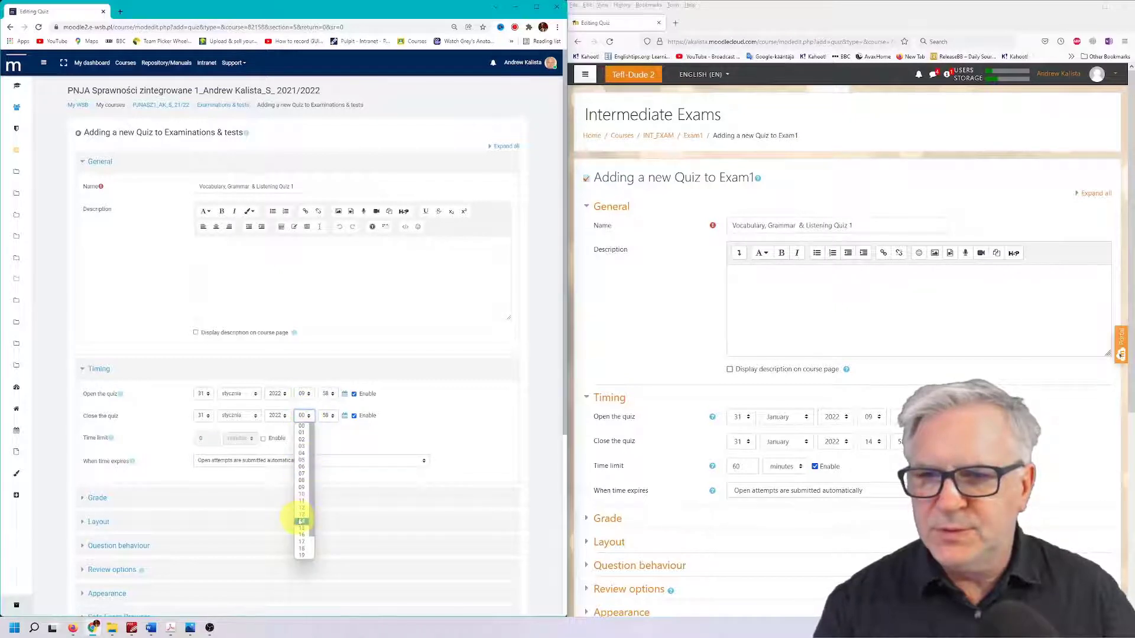
click(301, 521)
click(263, 439)
click(202, 439)
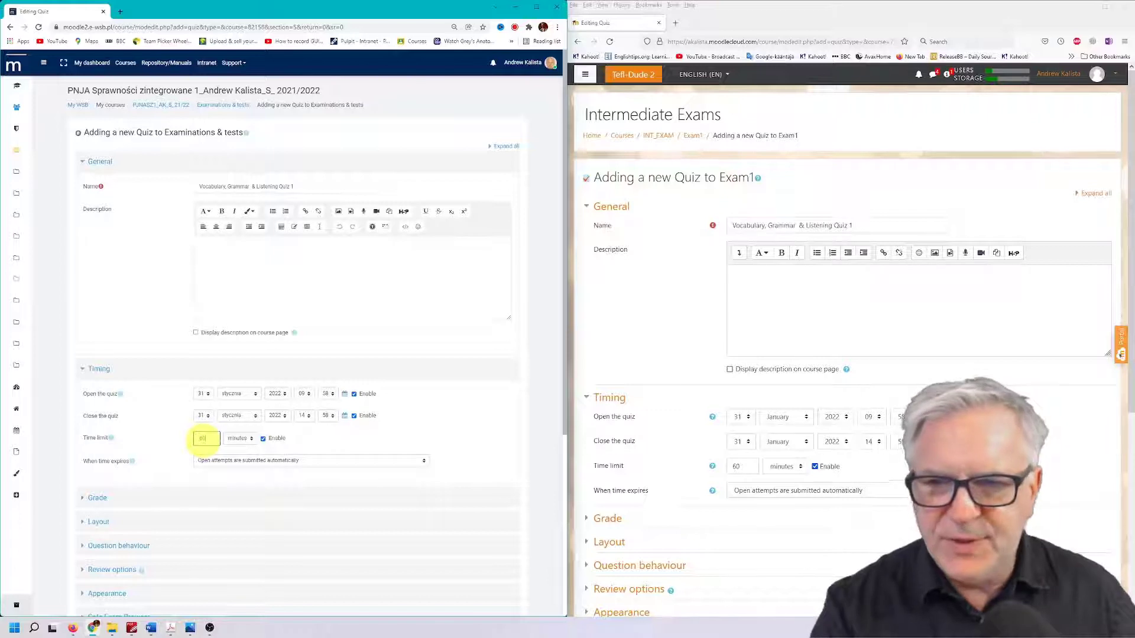
Set the allowed attempts to 2 in the grade settings of the Examinations & tests quiz.
scroll(266, 436, down, 1)
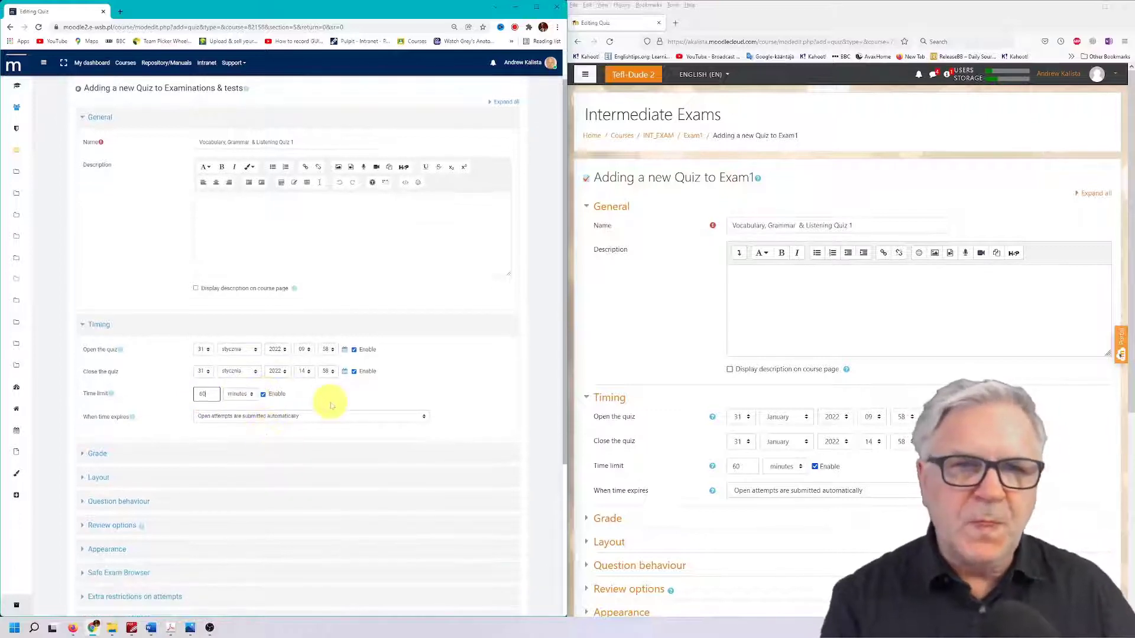
scroll(330, 401, down, 2)
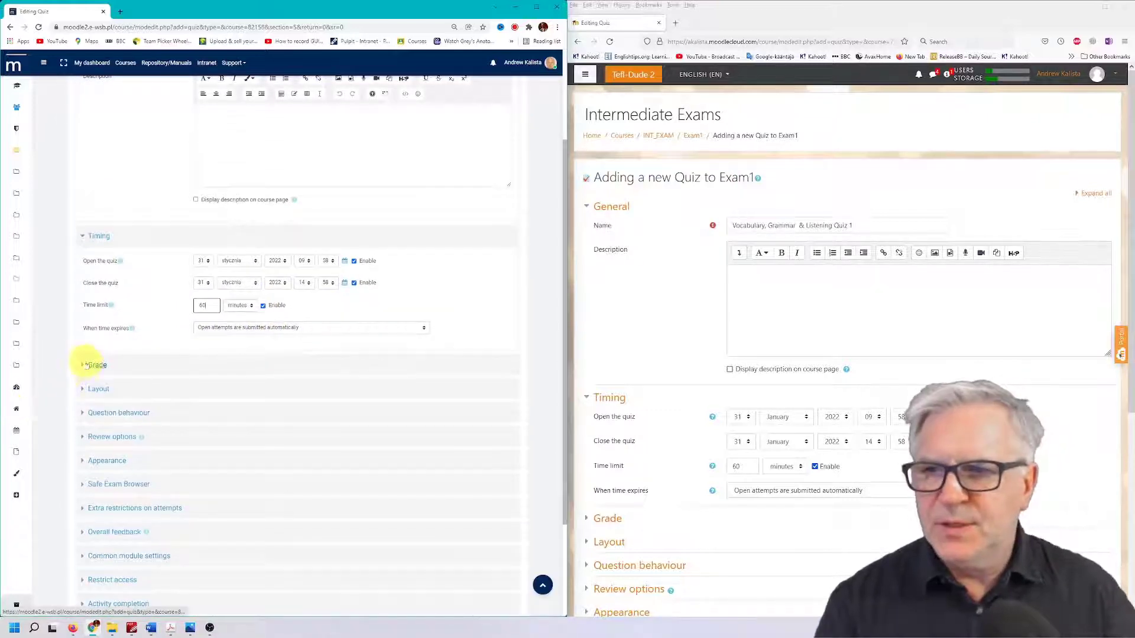
click(84, 366)
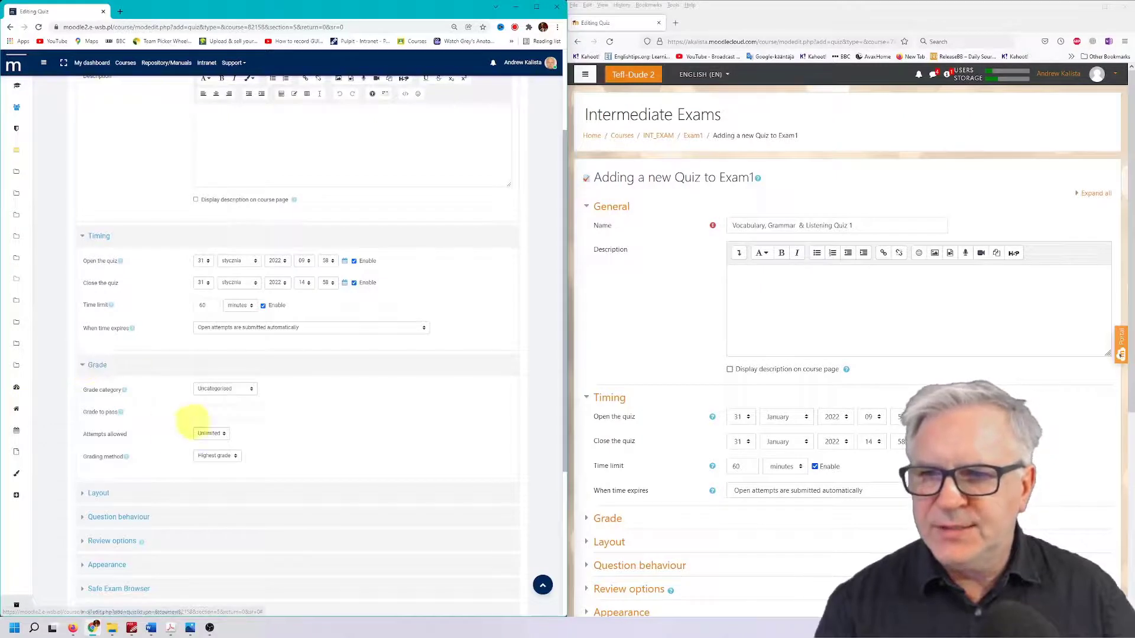
click(212, 434)
click(212, 458)
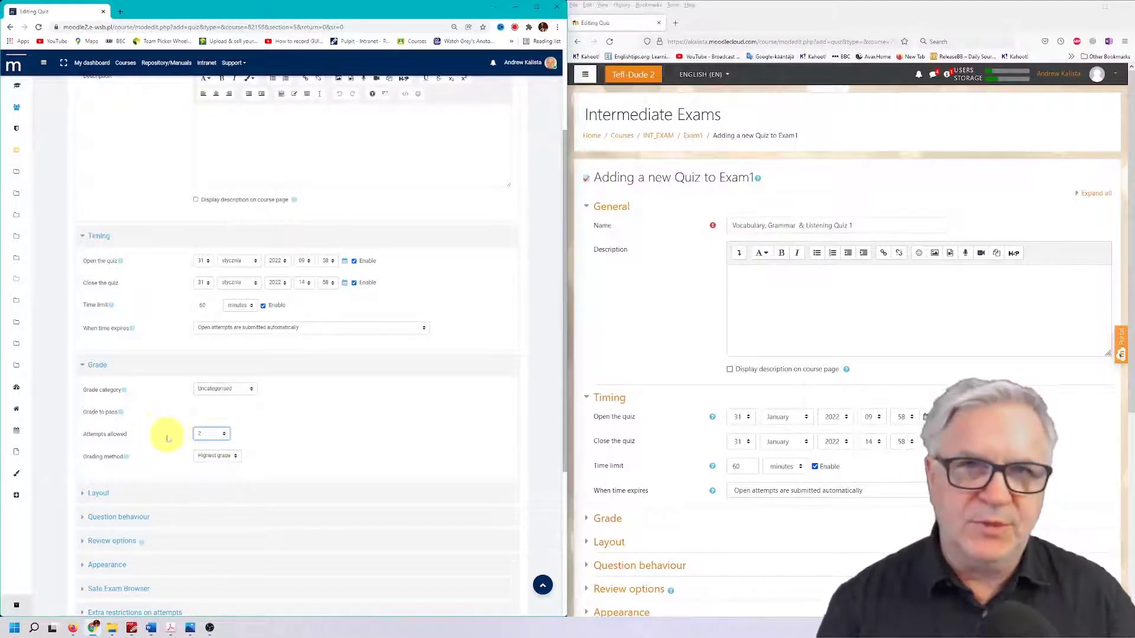
Set the allowed attempts to 2 in the grade settings of the Exam1 quiz.
scroll(751, 468, down, 2)
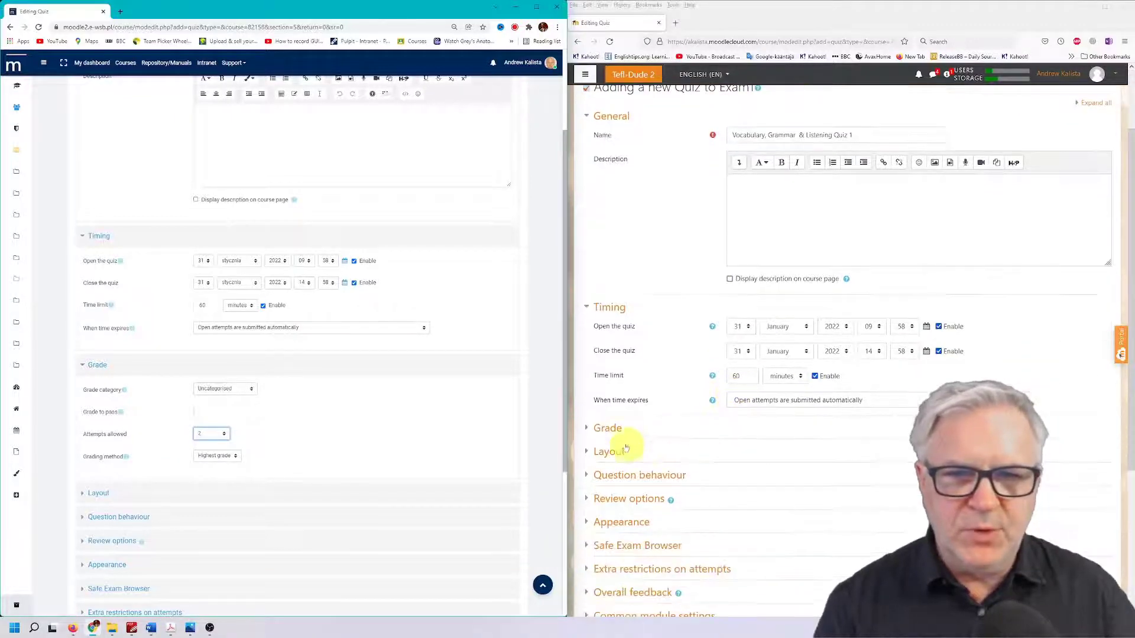
click(589, 429)
scroll(710, 447, down, 1)
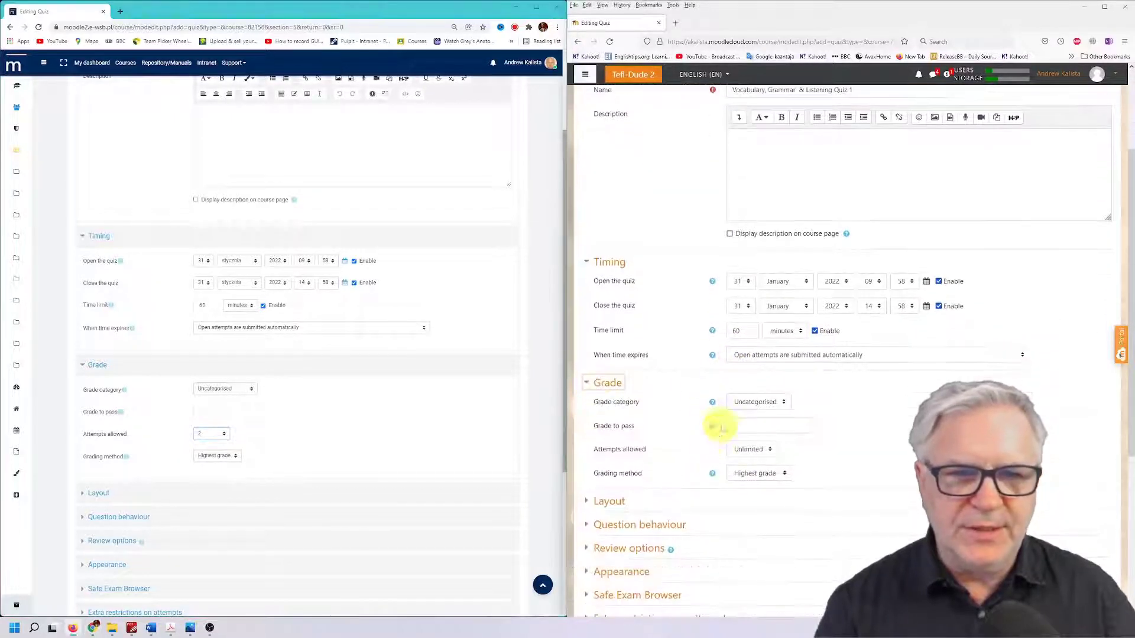
click(749, 448)
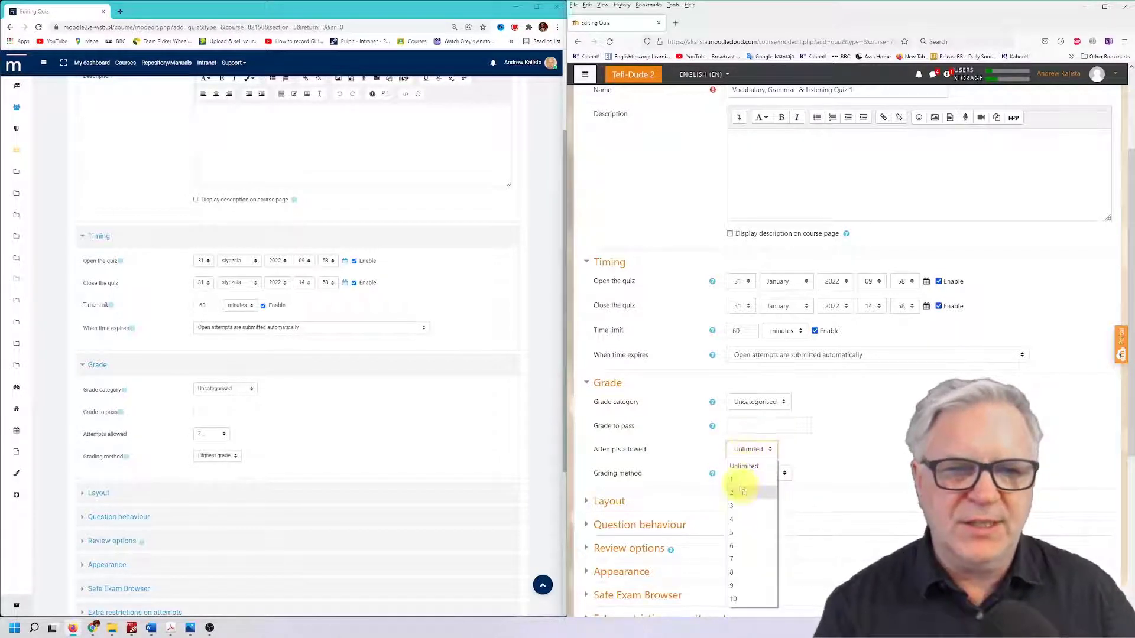
click(743, 492)
Try the Sequential navigation method in the Exam1 quiz's layout settings and set it back to Free.
scroll(733, 445, down, 3)
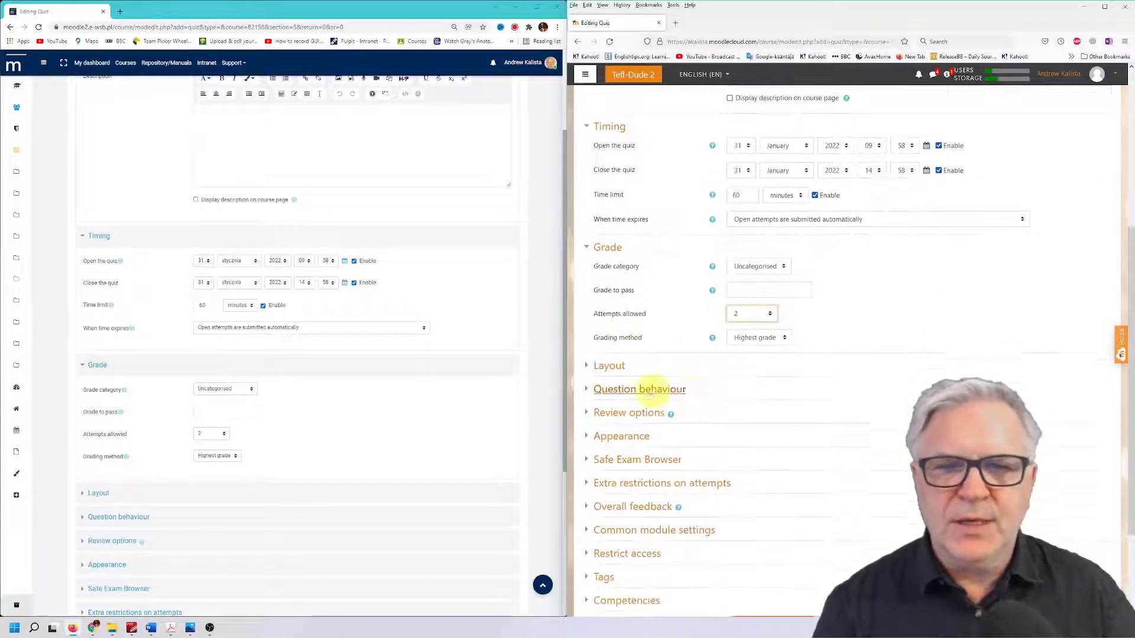
click(589, 367)
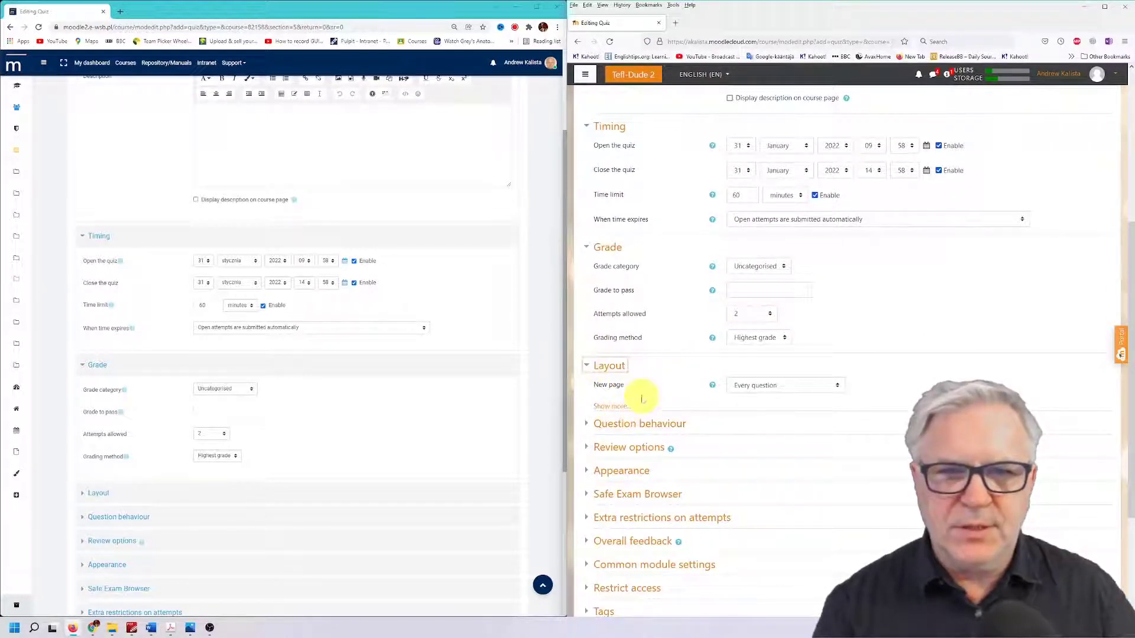
click(610, 406)
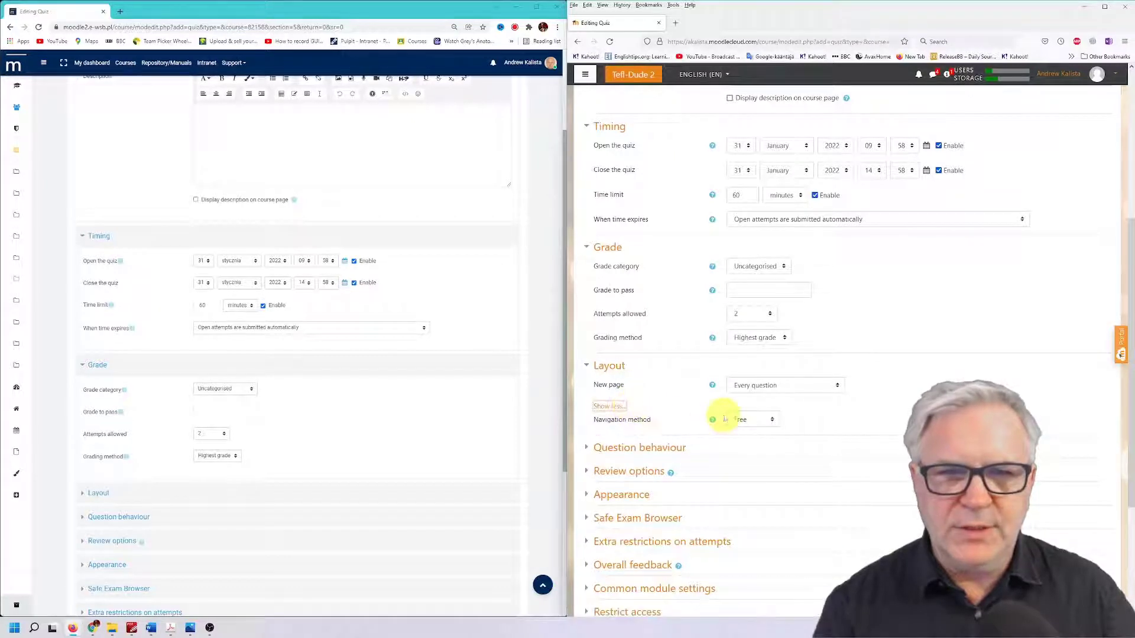
click(764, 419)
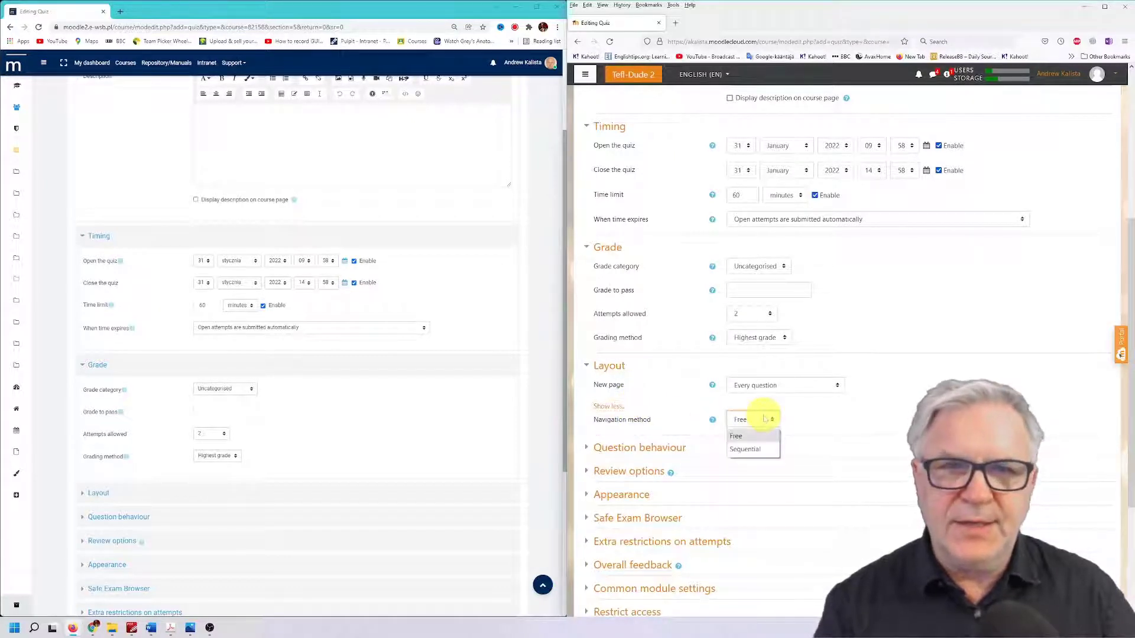
click(746, 450)
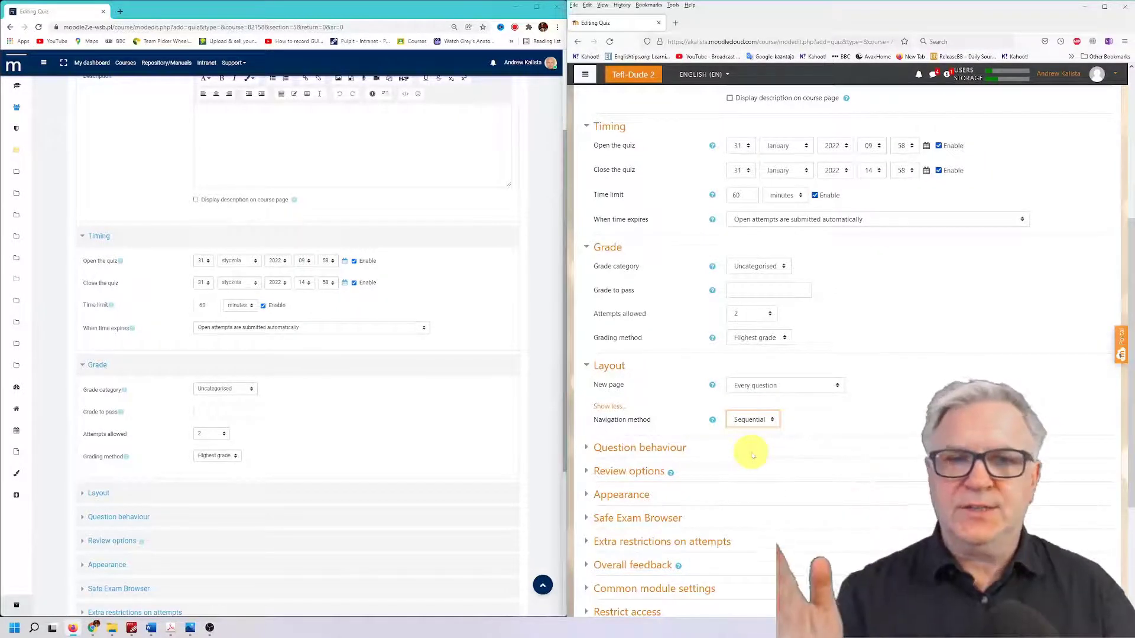
click(771, 421)
click(748, 434)
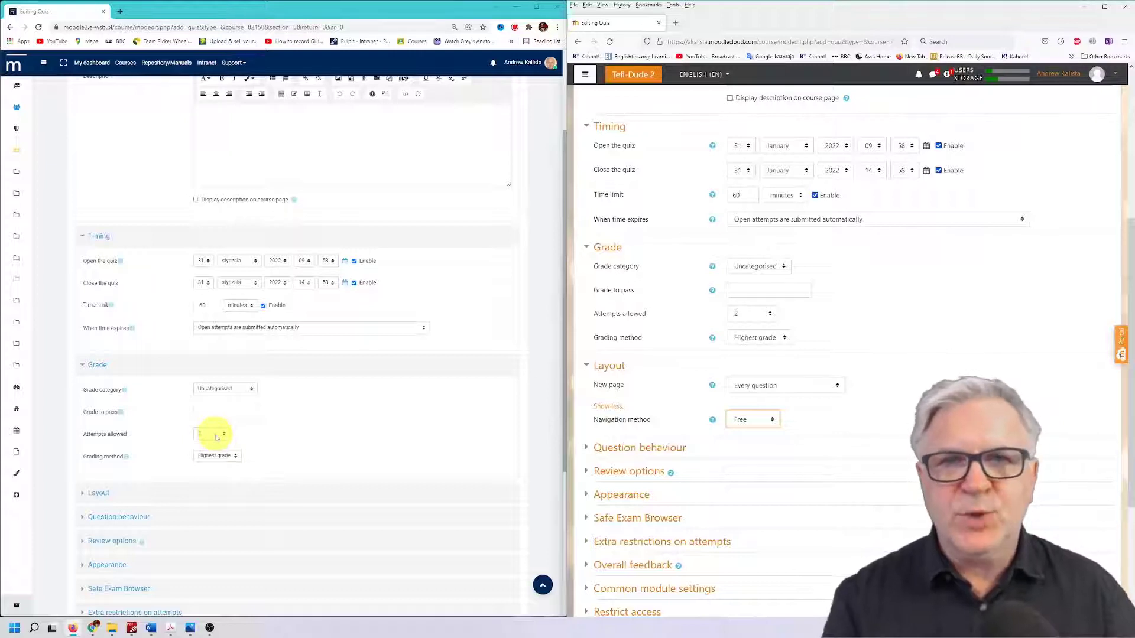
Examine the full Layout and Question behaviour settings of the Examinations & tests quiz.
click(84, 494)
scroll(94, 484, down, 2)
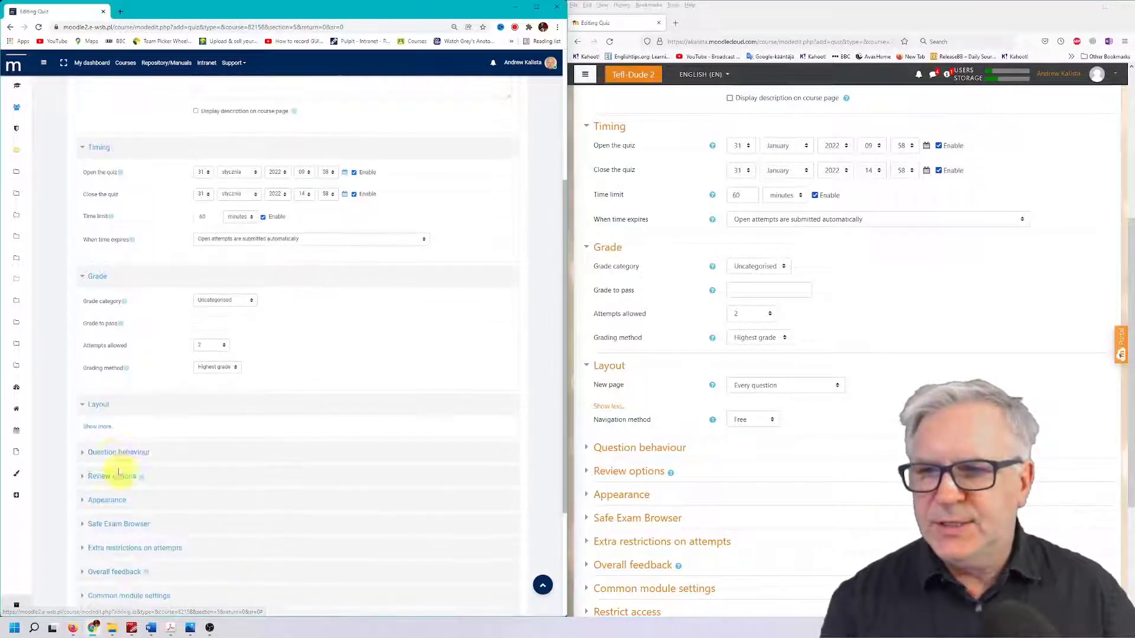
click(98, 427)
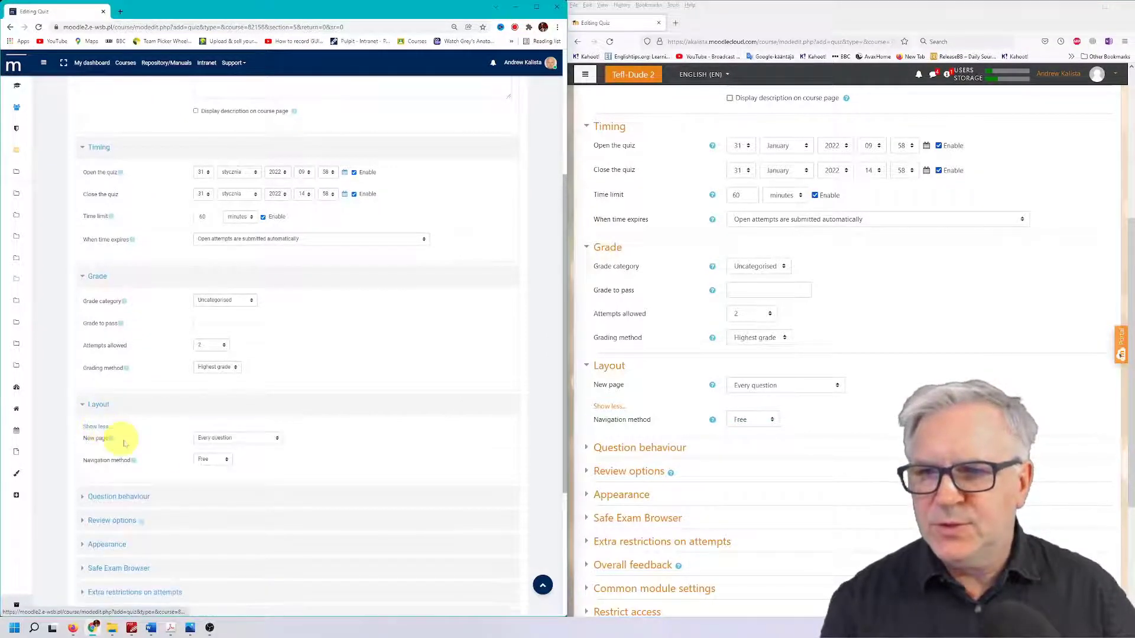
click(220, 461)
click(216, 460)
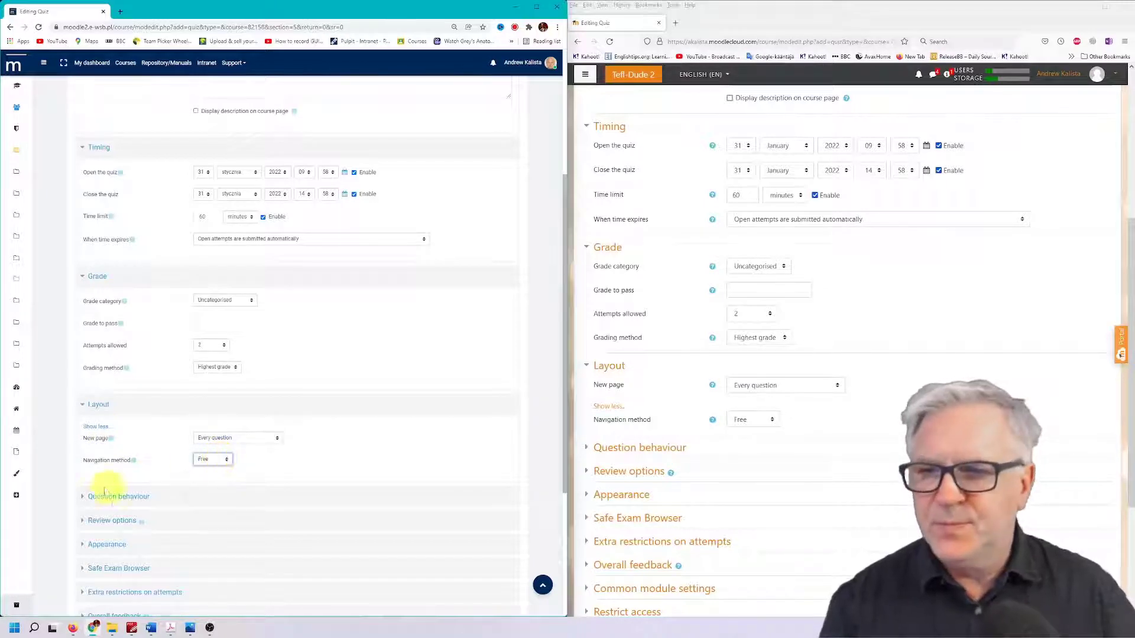
click(90, 499)
scroll(118, 467, down, 3)
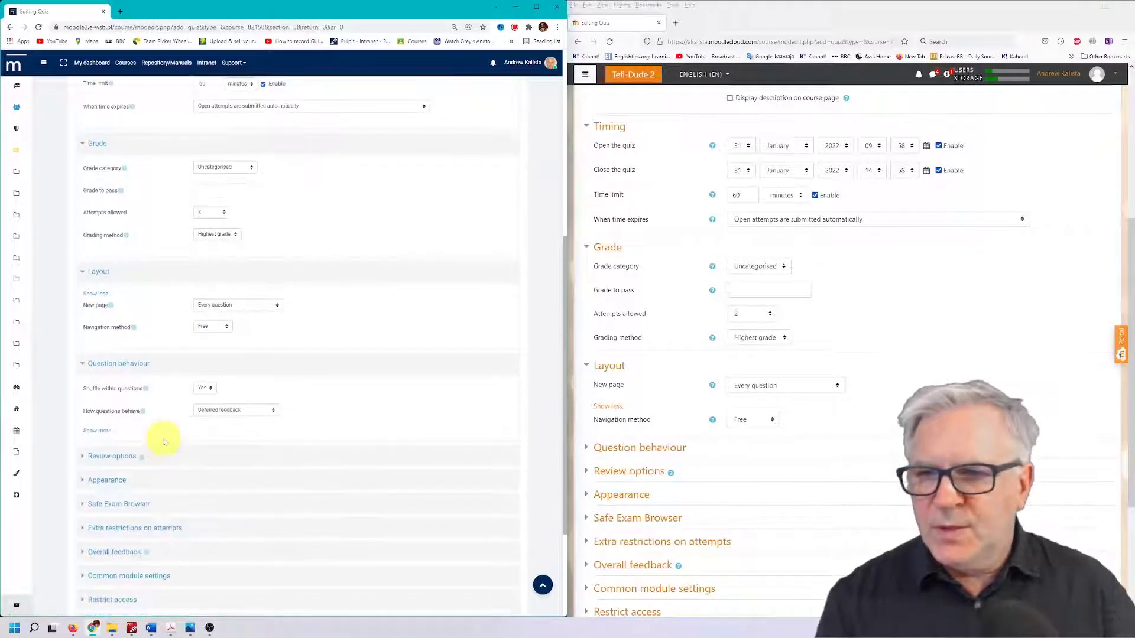
click(100, 430)
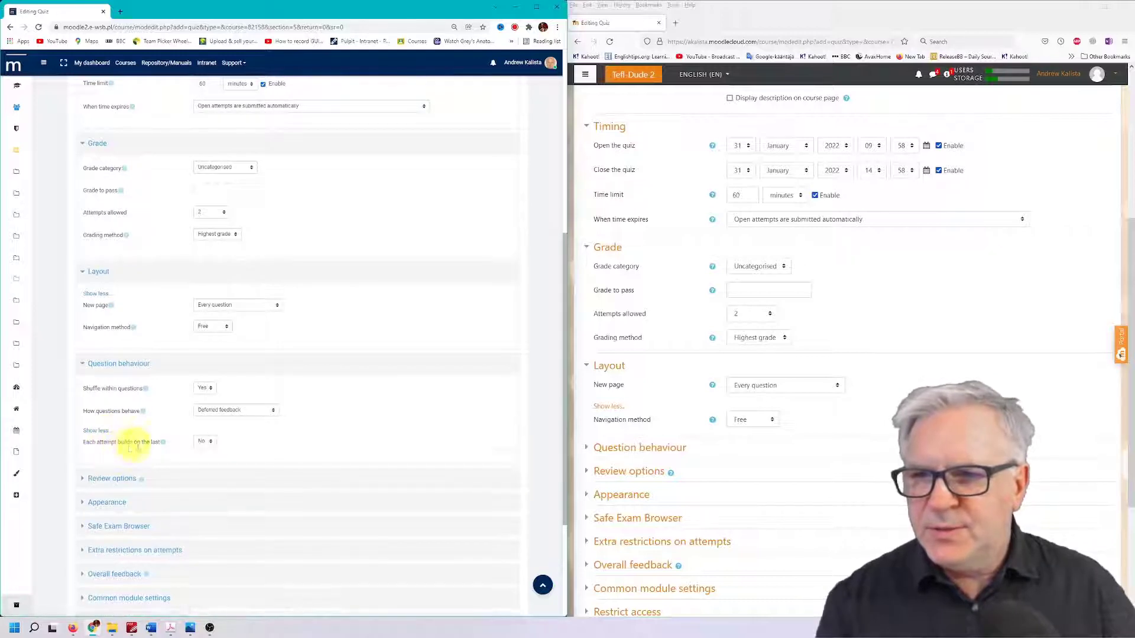
Disable reviewing the attempt both immediately after the attempt and later while the Examinations & tests quiz is still open.
click(86, 478)
scroll(242, 443, down, 3)
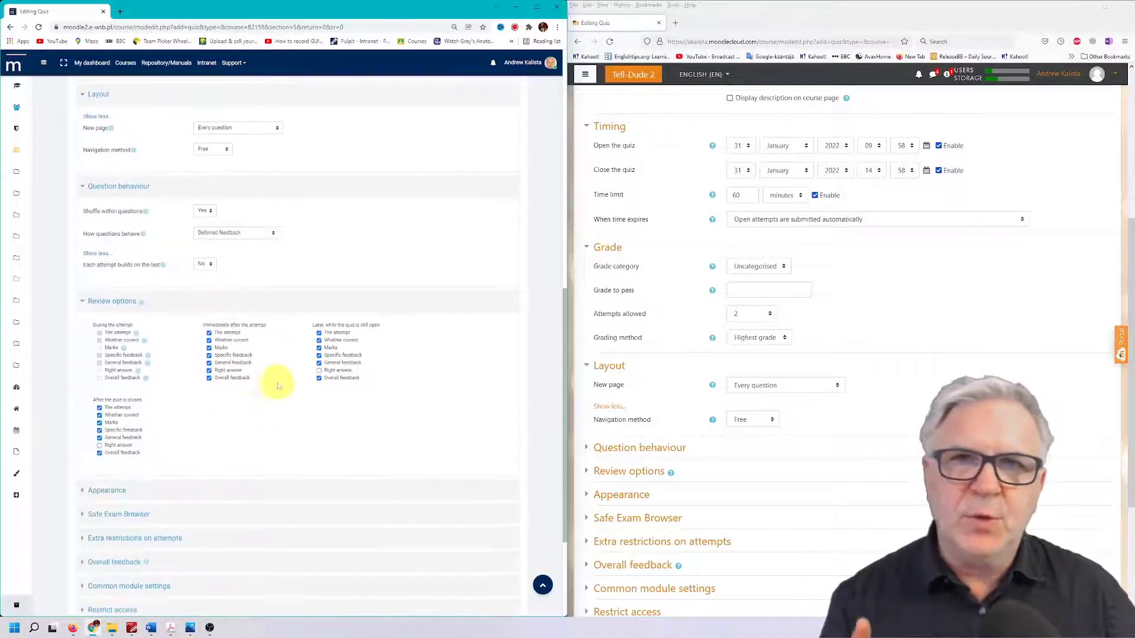
click(226, 333)
click(319, 333)
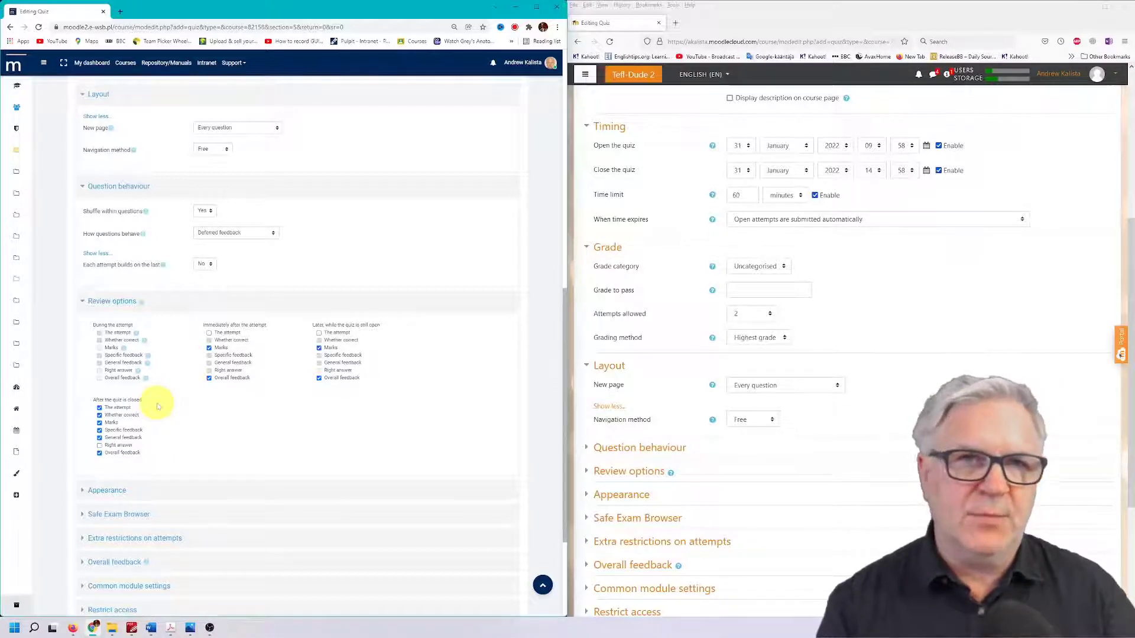
Disable reviewing the attempt both immediately after the attempt and later while the Exam1 quiz is still open.
click(589, 449)
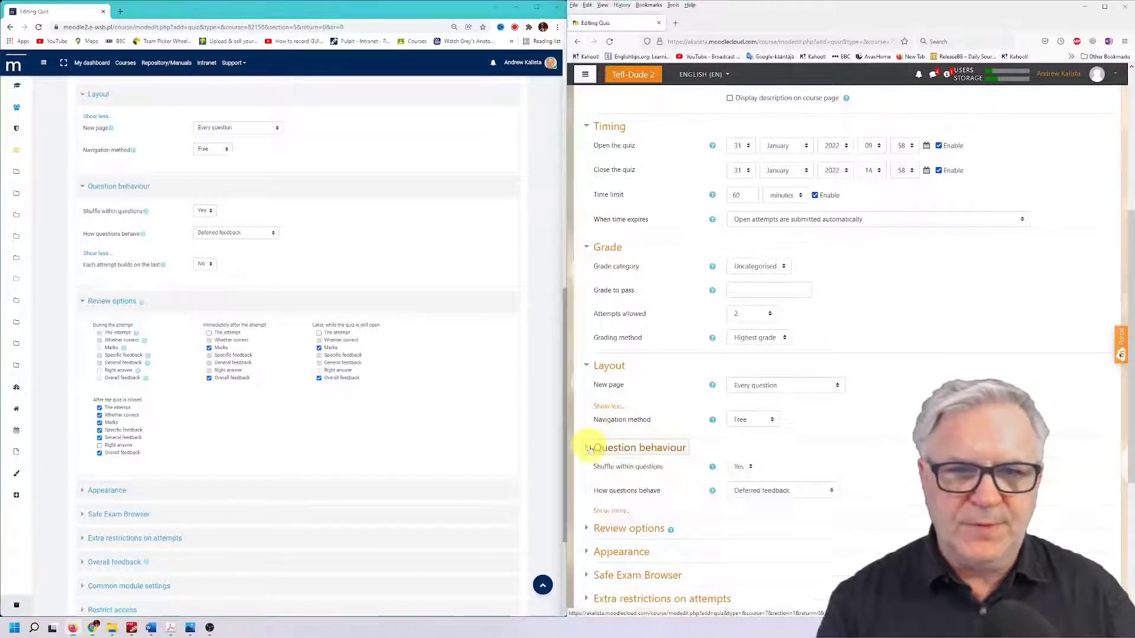
scroll(599, 431, down, 3)
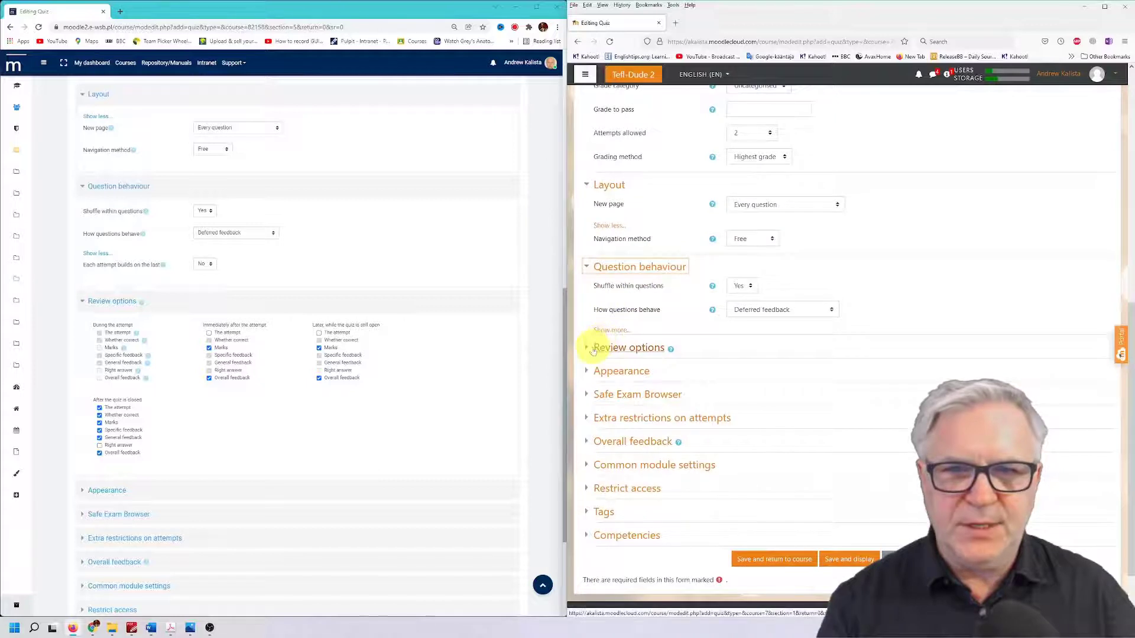
click(592, 351)
click(752, 376)
click(892, 376)
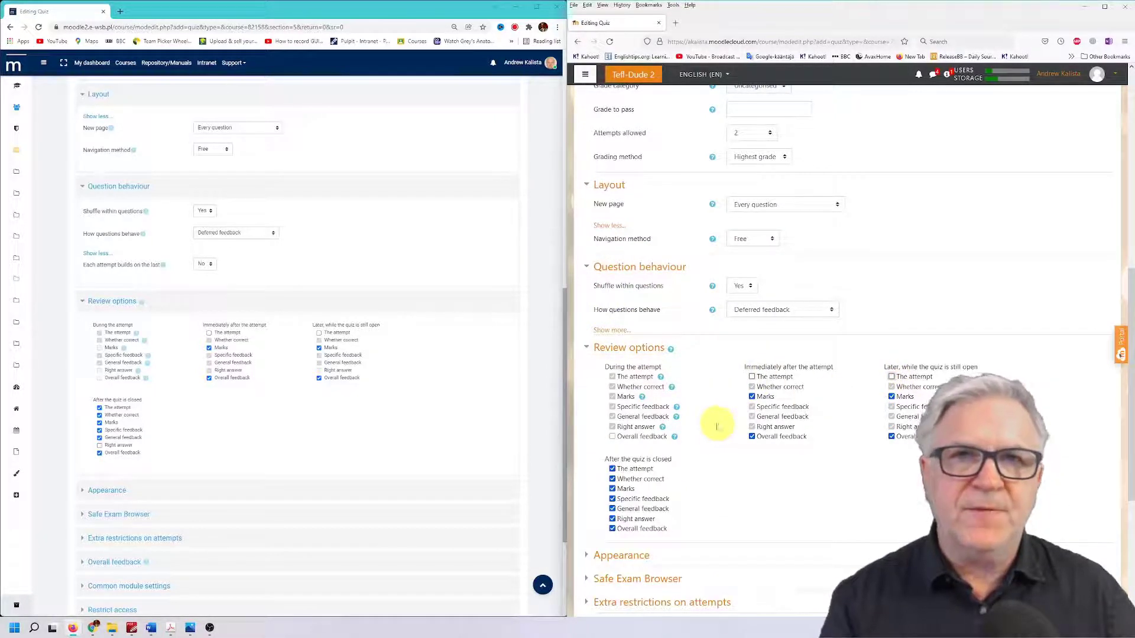
Check the Exam1 quiz's Appearance settings, and save the quiz and return to the course.
scroll(712, 421, down, 3)
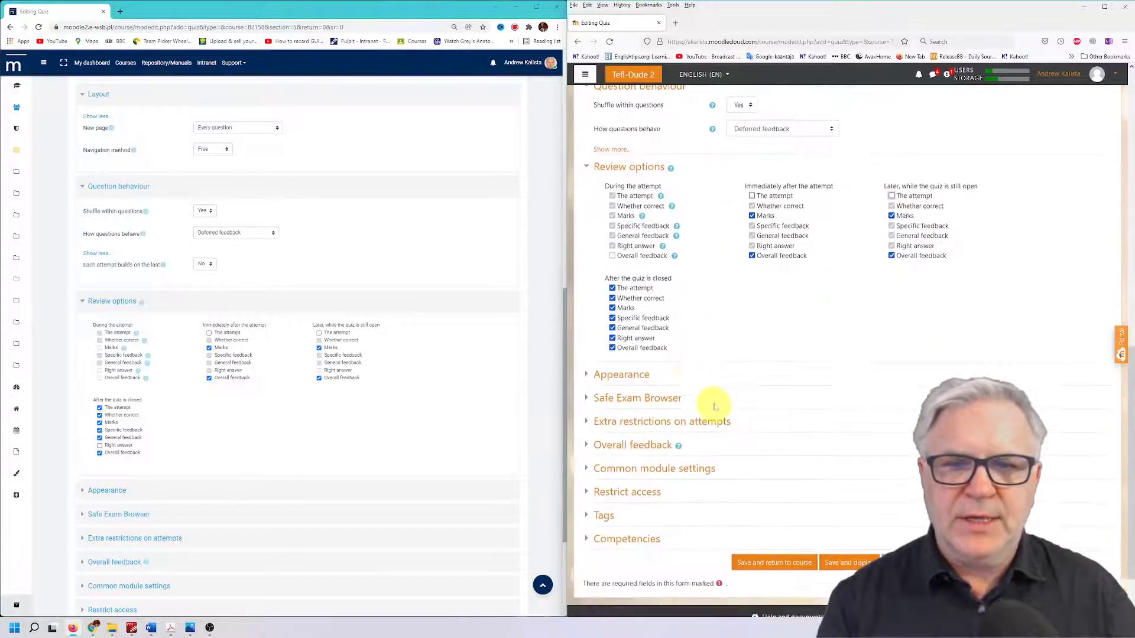
click(589, 376)
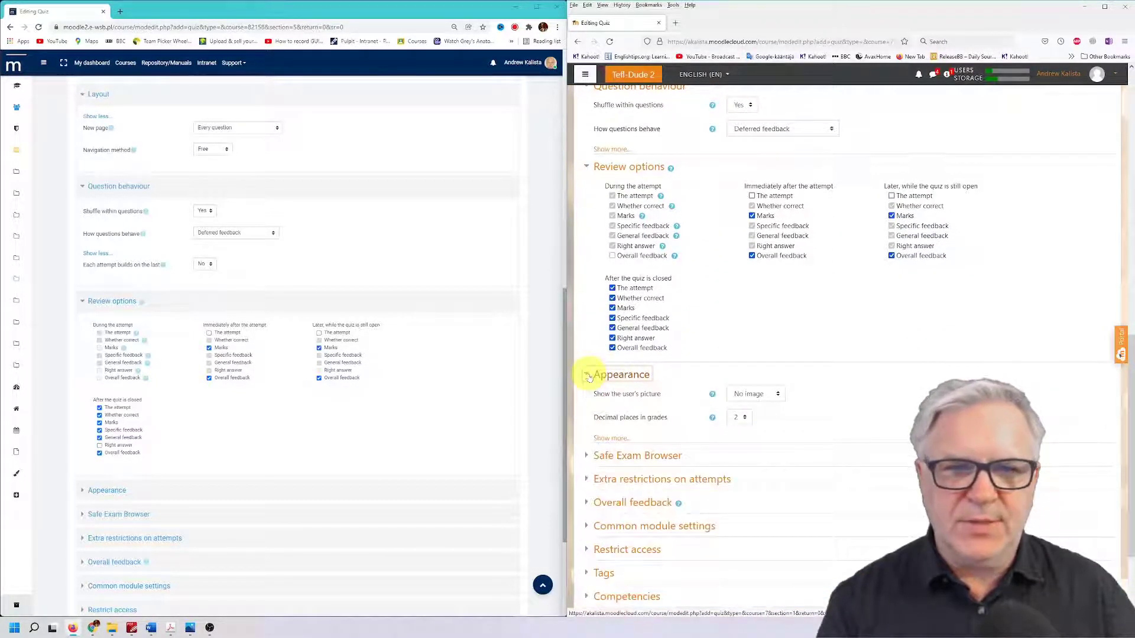
click(589, 377)
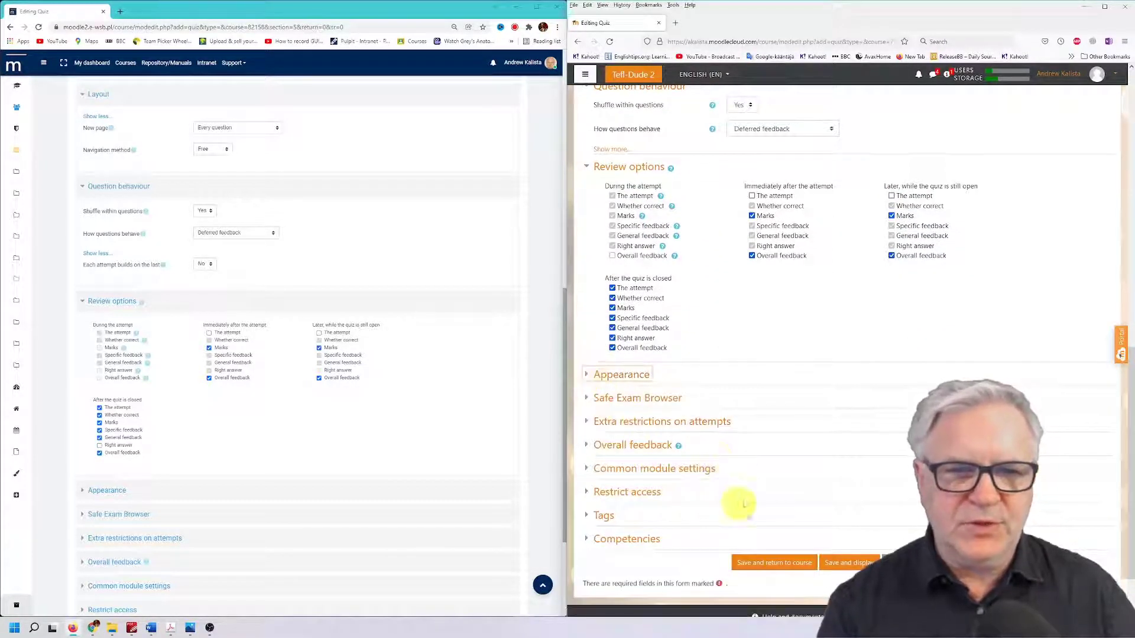
scroll(768, 511, down, 2)
scroll(774, 516, down, 1)
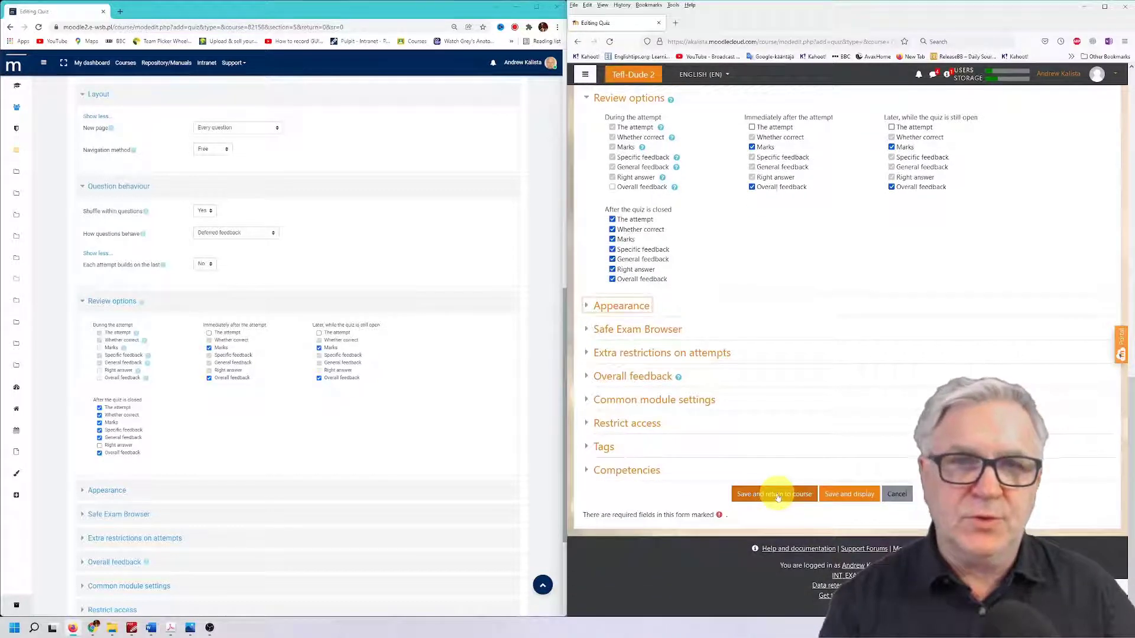
click(779, 496)
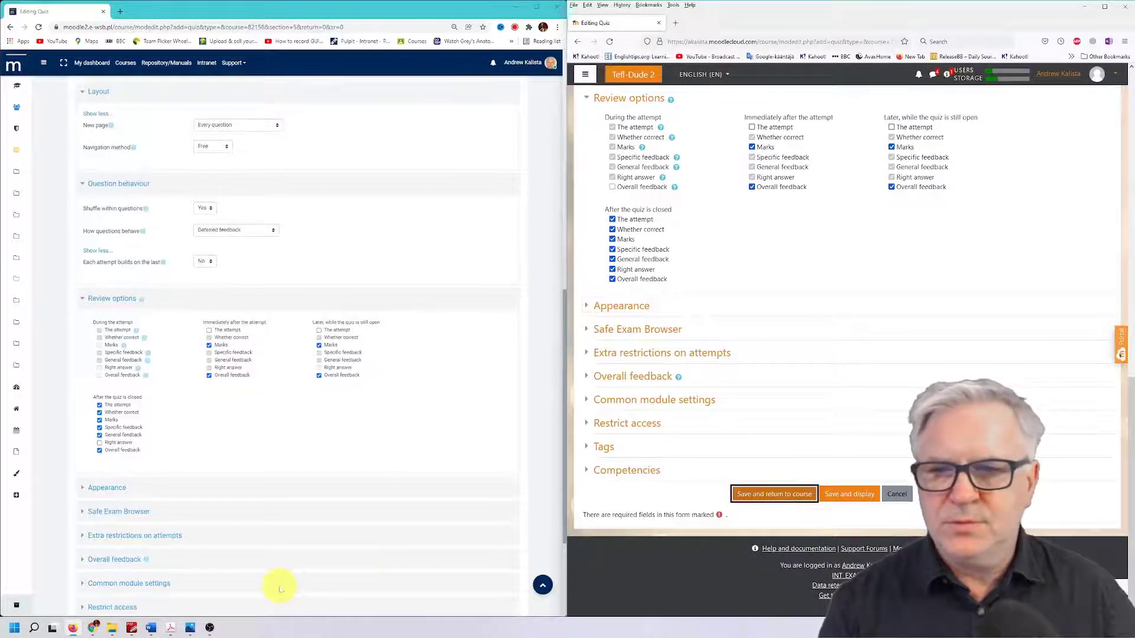
Save the other site's quiz, return to its course and open the Examinations & tests section.
scroll(283, 531, down, 3)
scroll(284, 531, down, 1)
click(248, 538)
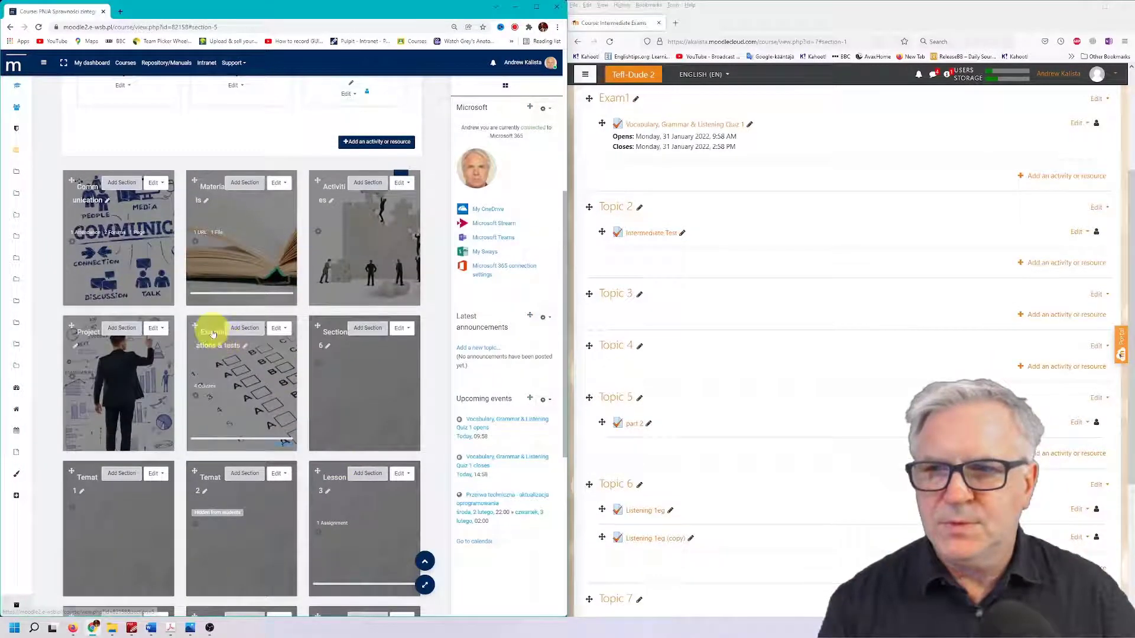
click(210, 336)
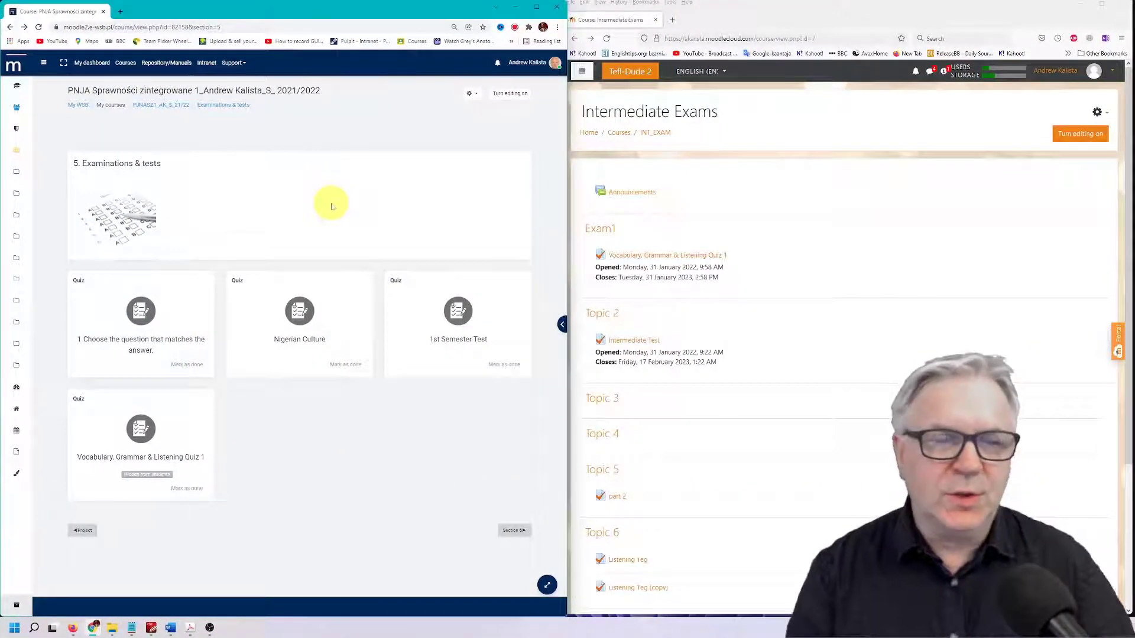
Open "Vocabulary, Grammar & Listening Quiz 1" on both sites and go to each quiz's question editing page.
click(152, 427)
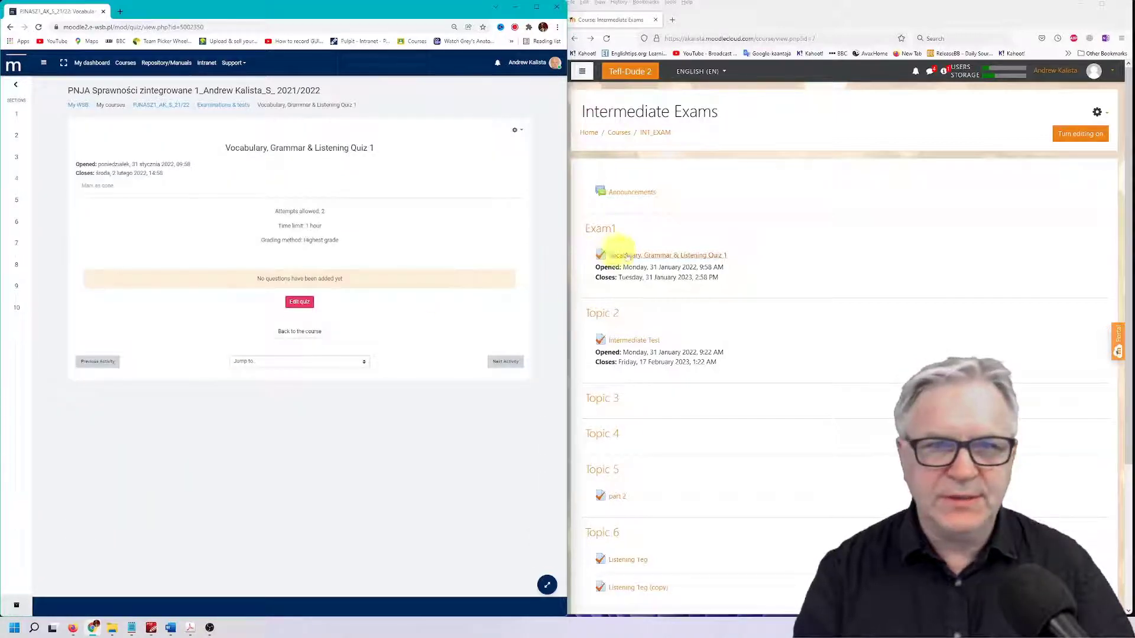
click(647, 259)
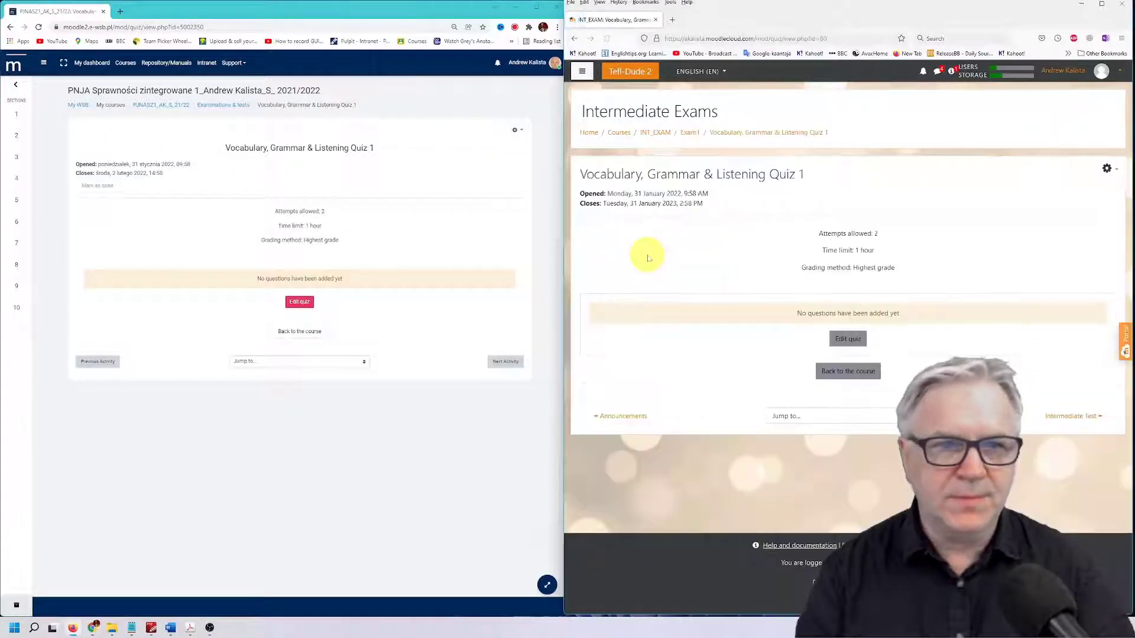
click(857, 343)
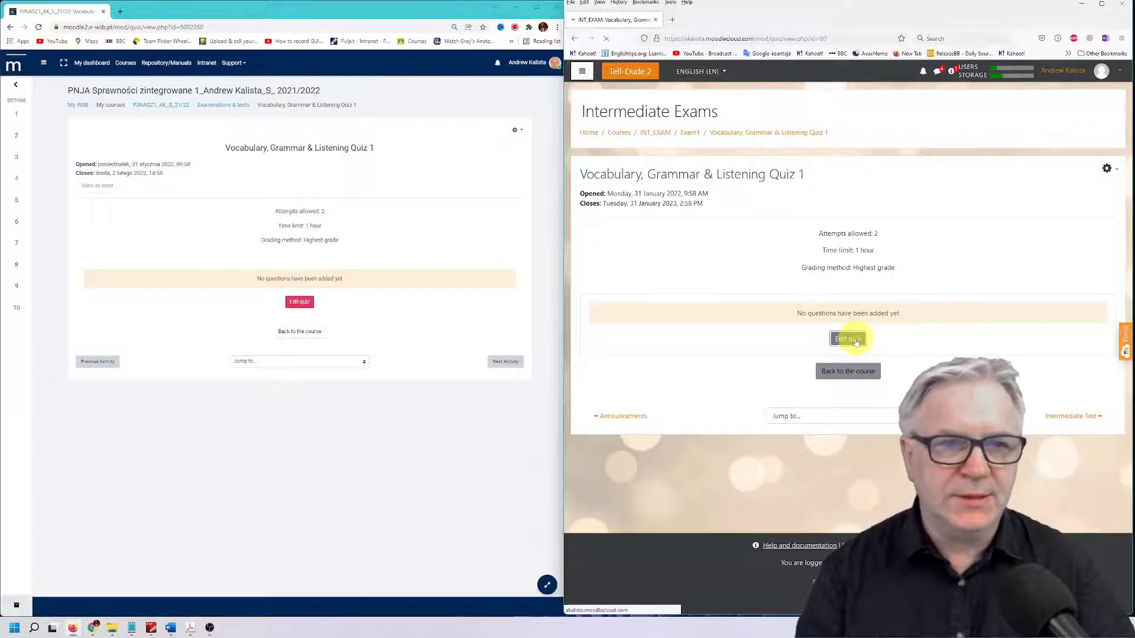
click(304, 302)
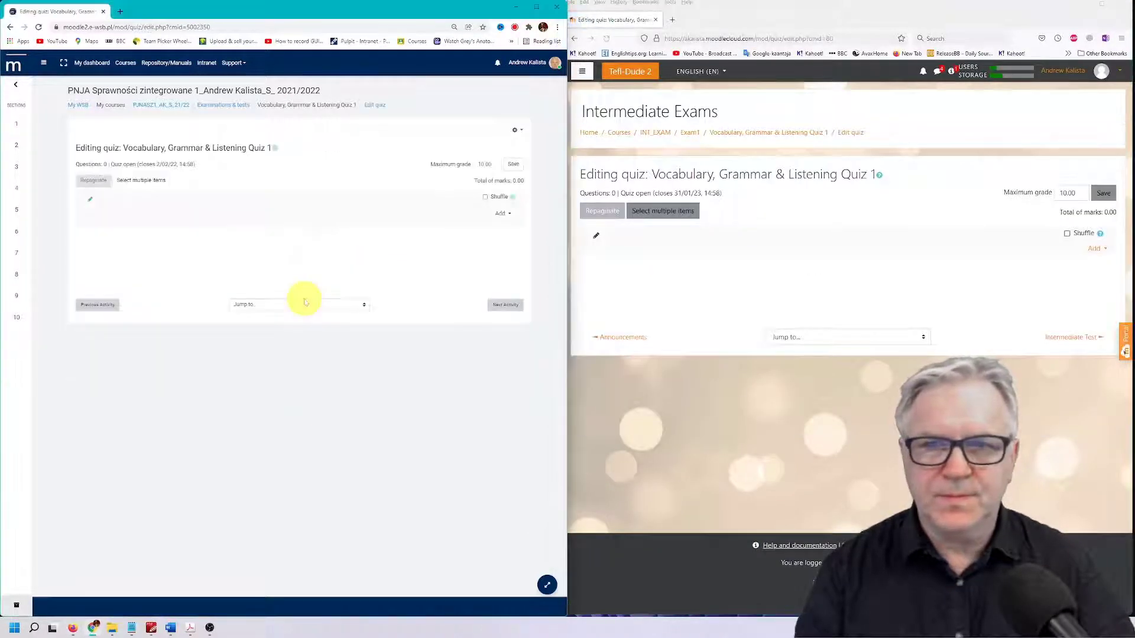
Start adding a new question to the quiz on both sites and look through the available question types.
click(1095, 252)
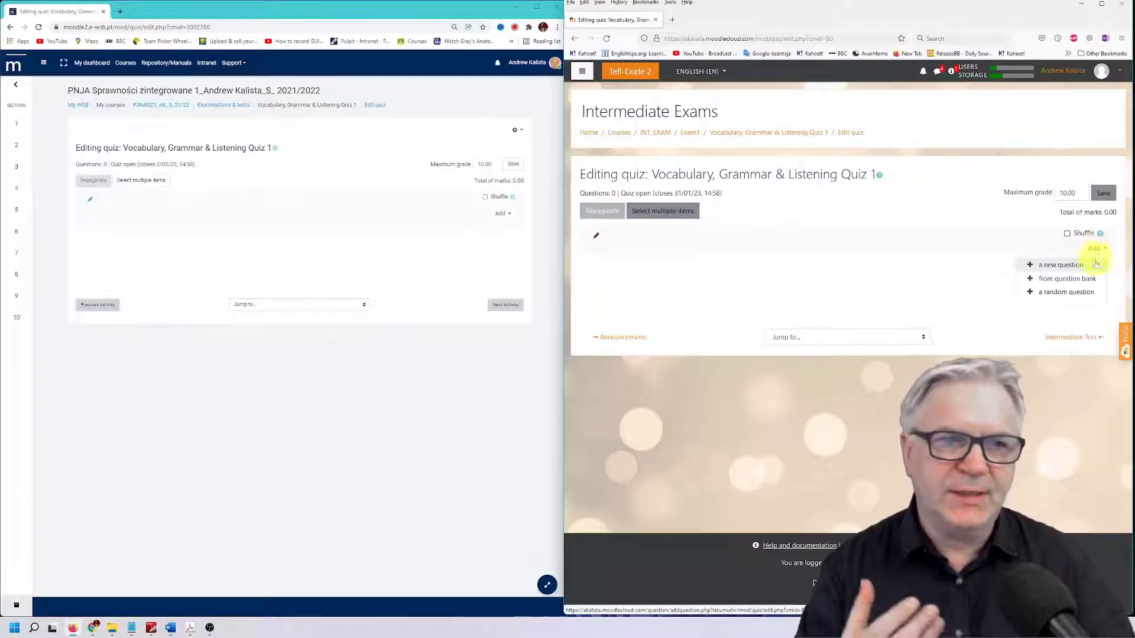
click(1060, 265)
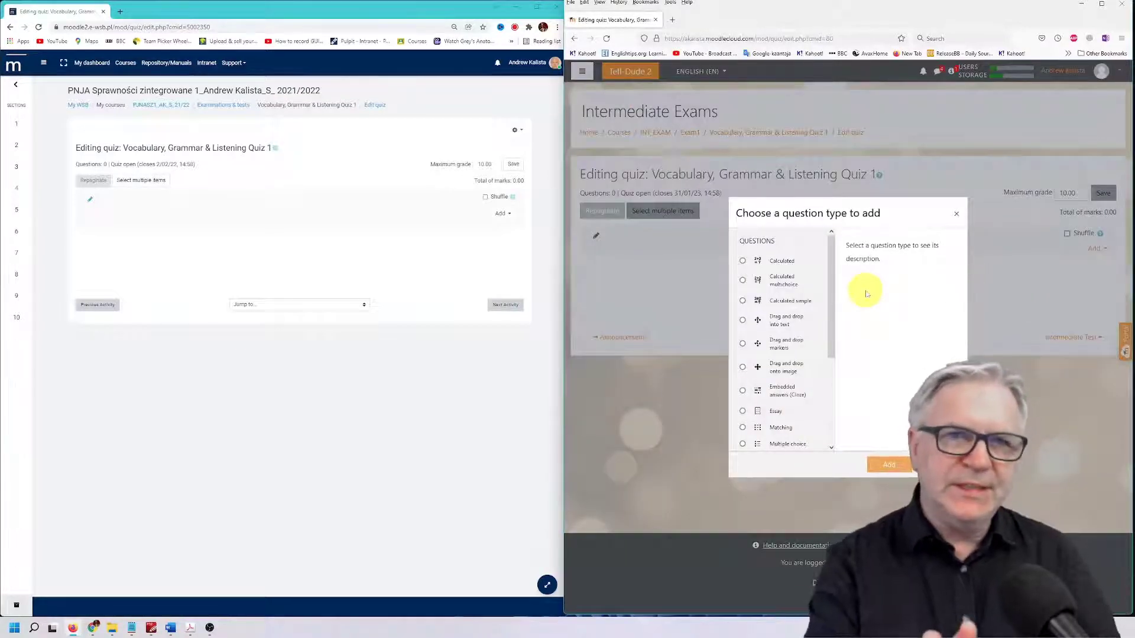
click(499, 213)
click(481, 230)
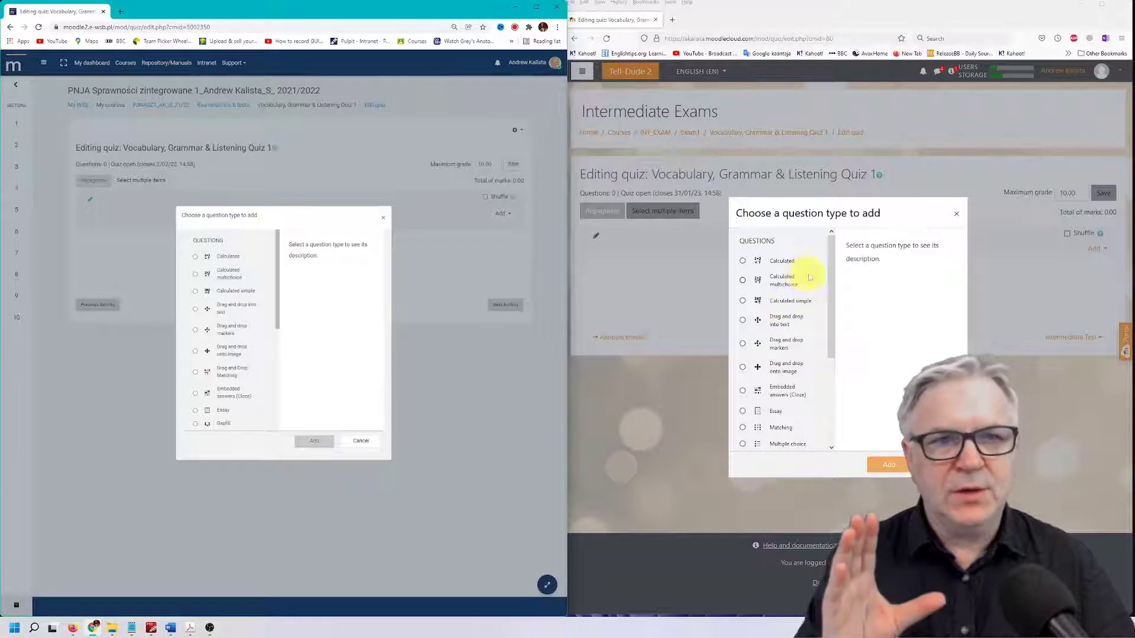
scroll(792, 313, down, 2)
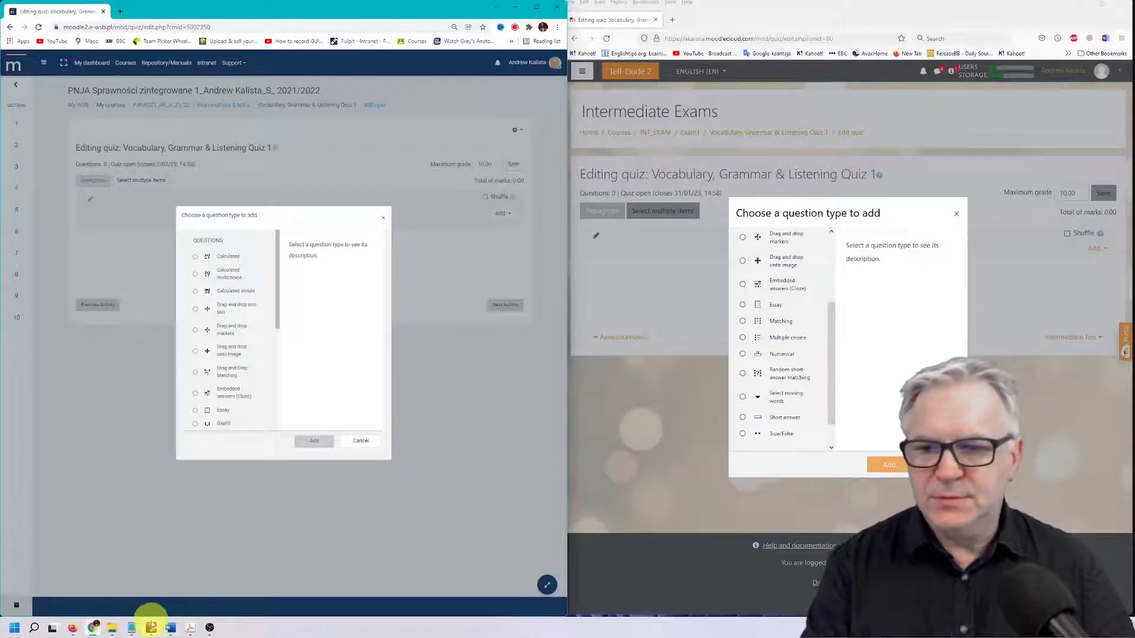
Check the question types page in the PDF guide, and add an Embedded answers (Cloze) question to the quiz on both sites.
click(152, 629)
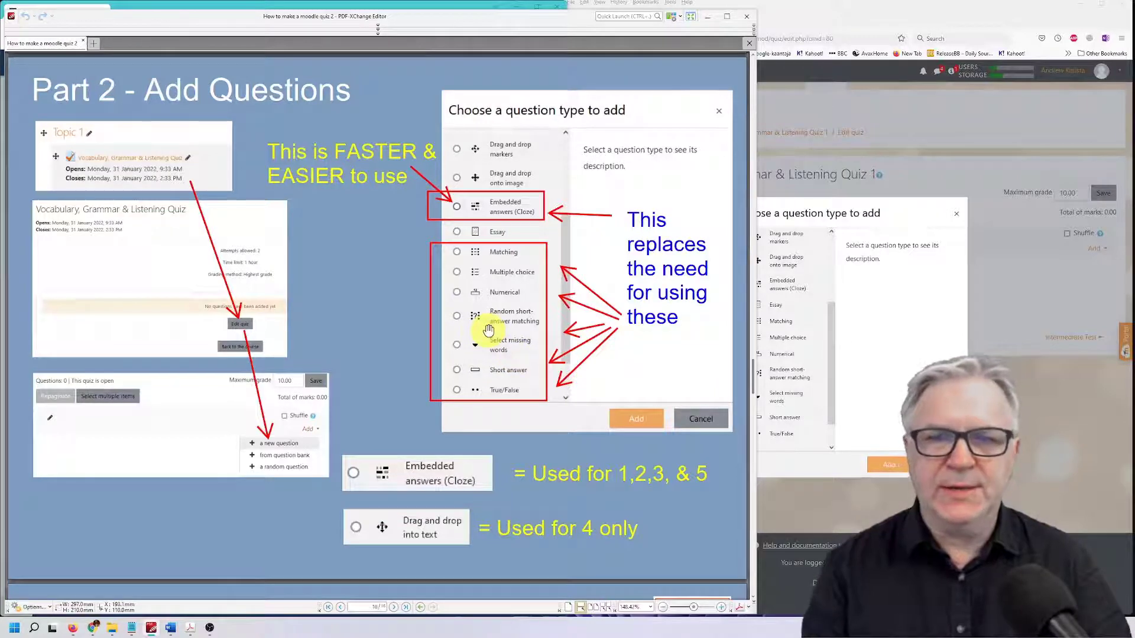
click(709, 20)
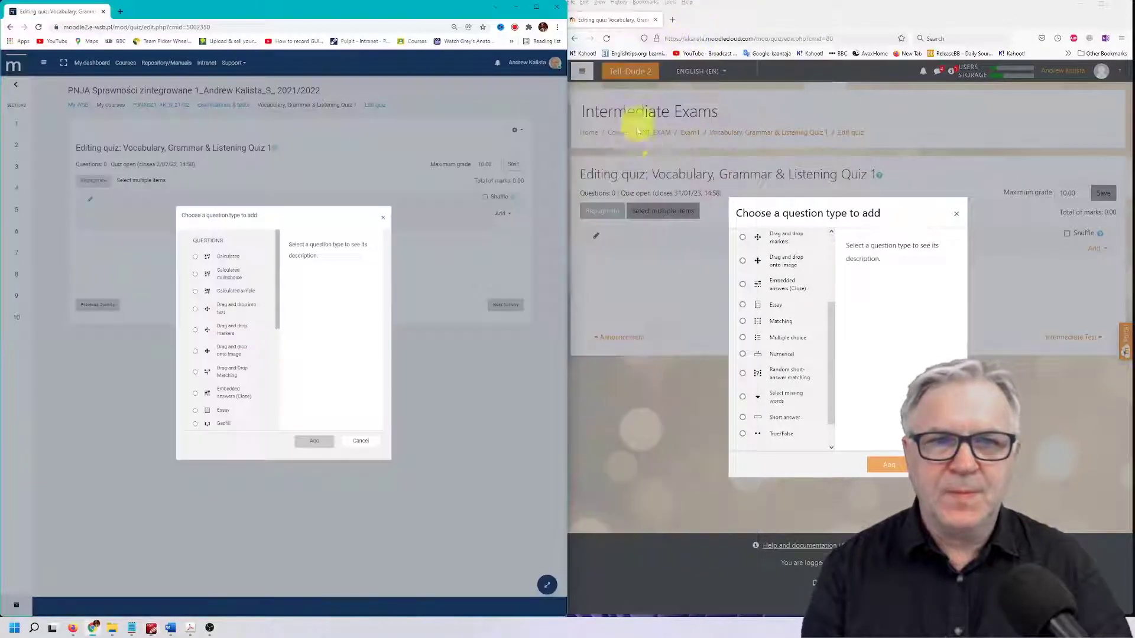
click(743, 284)
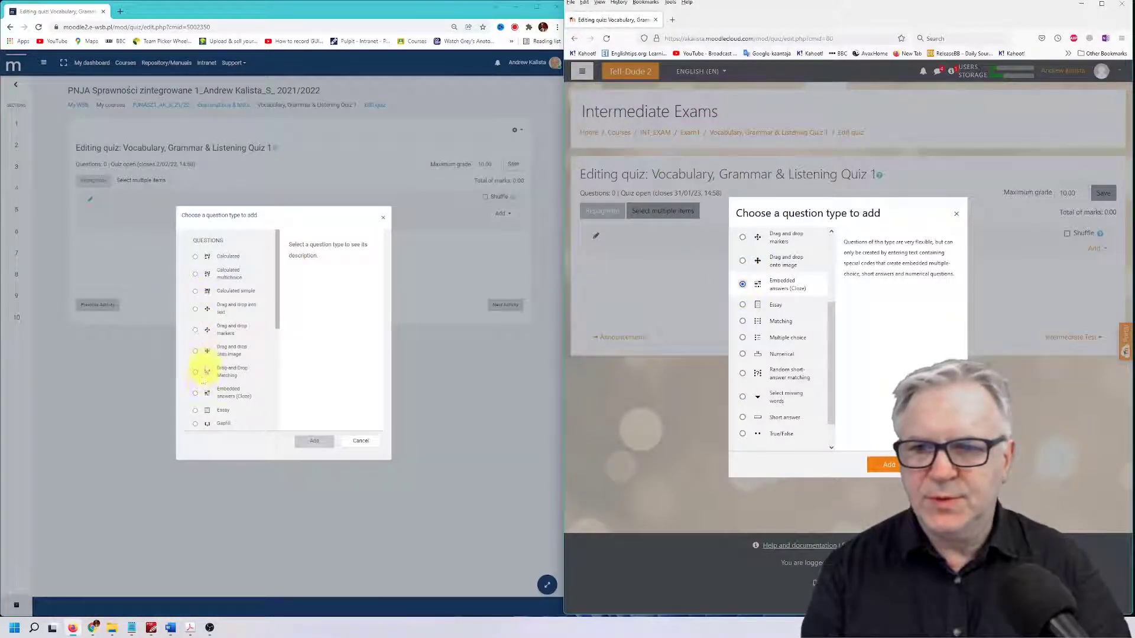
click(196, 393)
click(314, 440)
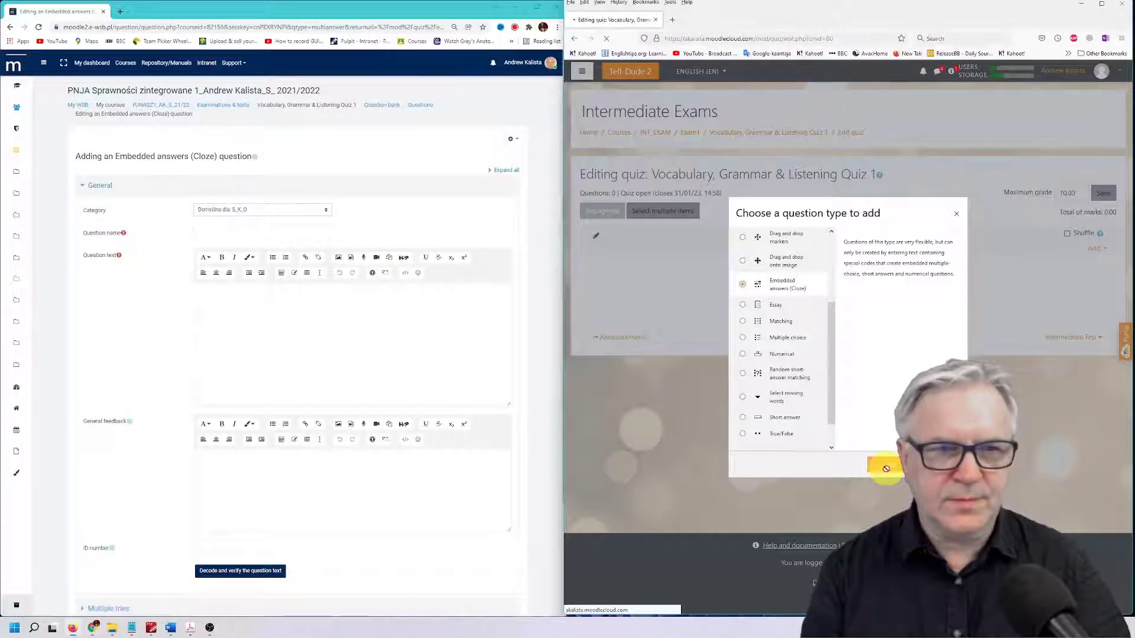
click(886, 465)
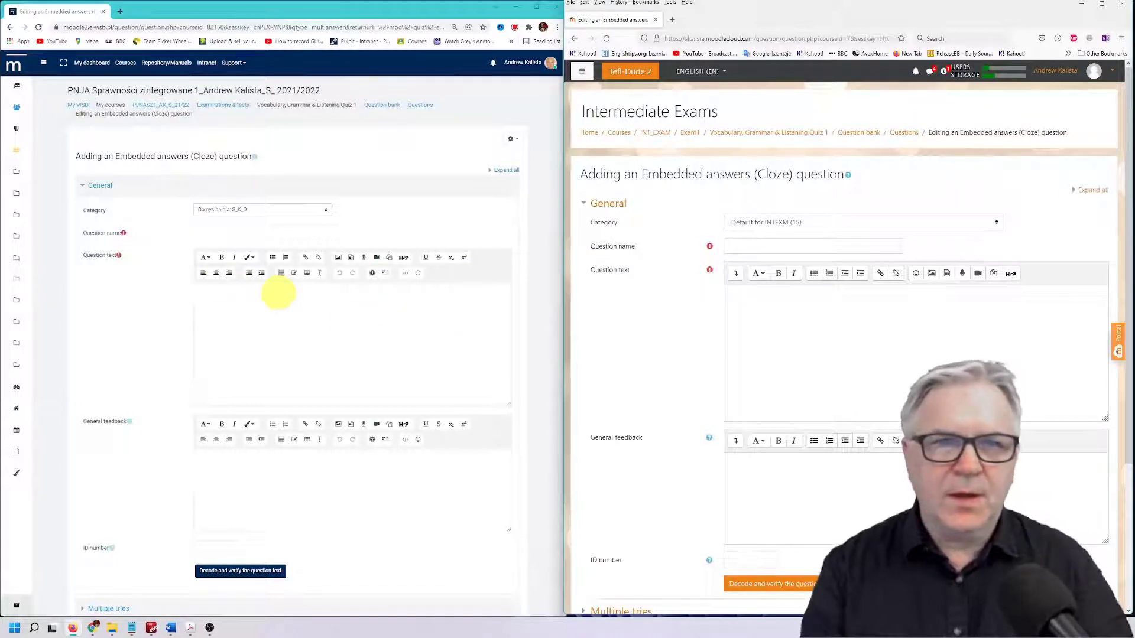
Expand the question text editor's formatting tools, and set the category to Default for Vocabulary, Grammar & Listening Quiz 1 on both sites.
click(735, 276)
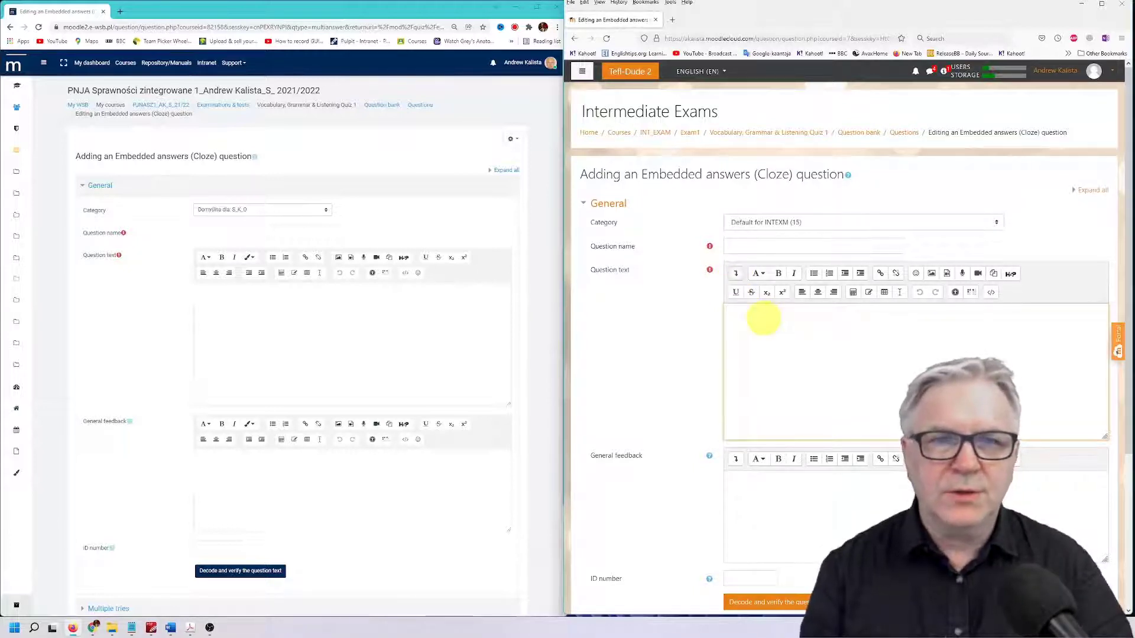
click(768, 225)
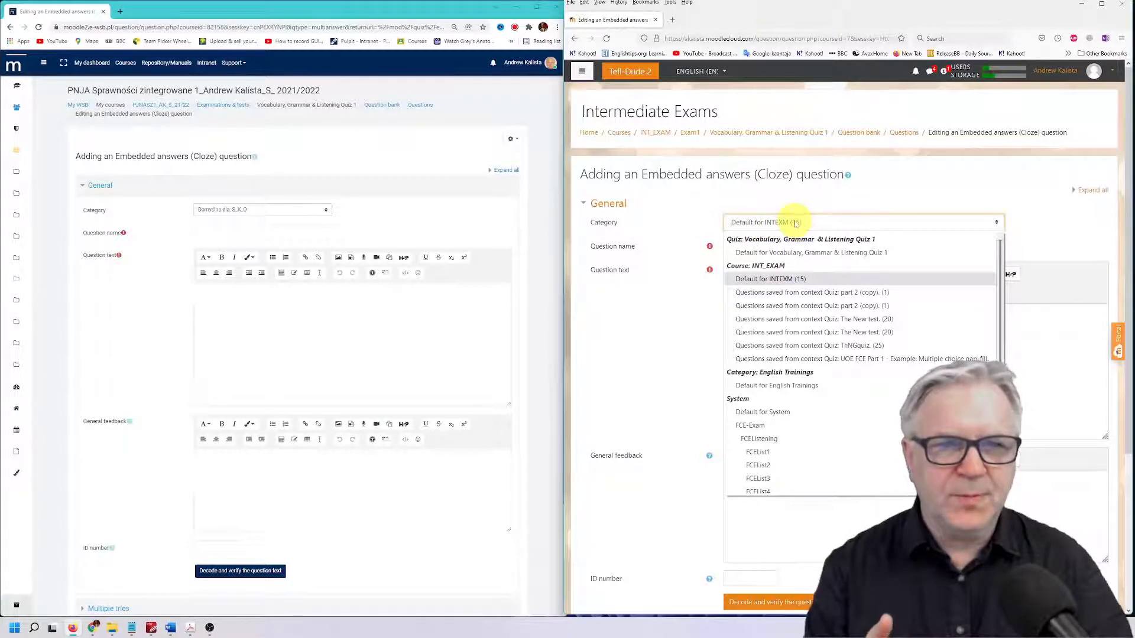
click(796, 253)
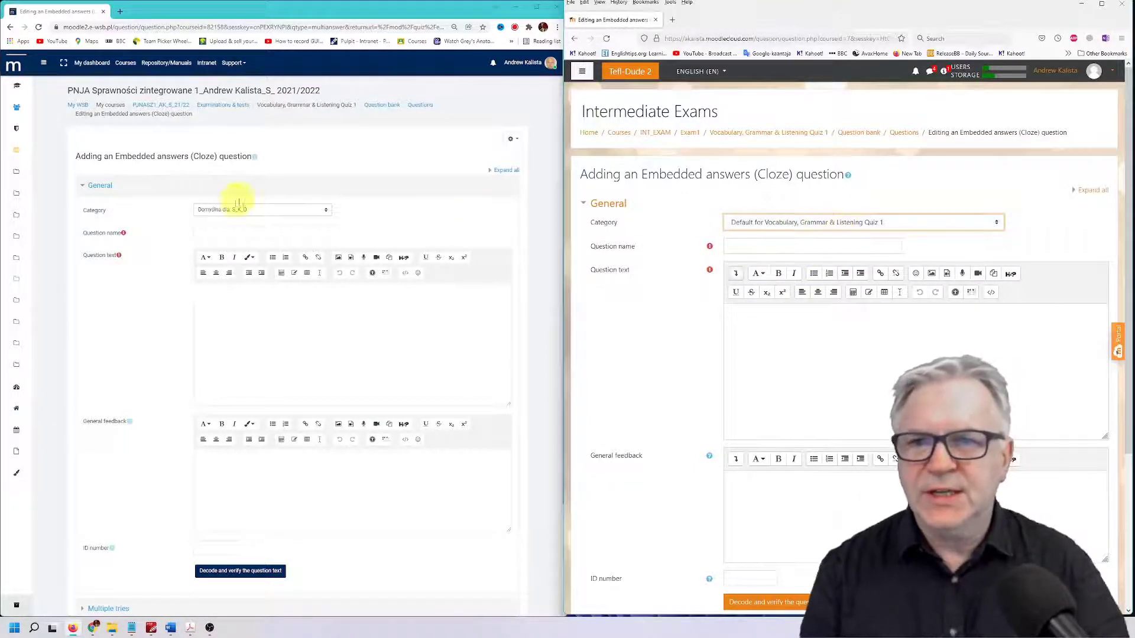
click(323, 214)
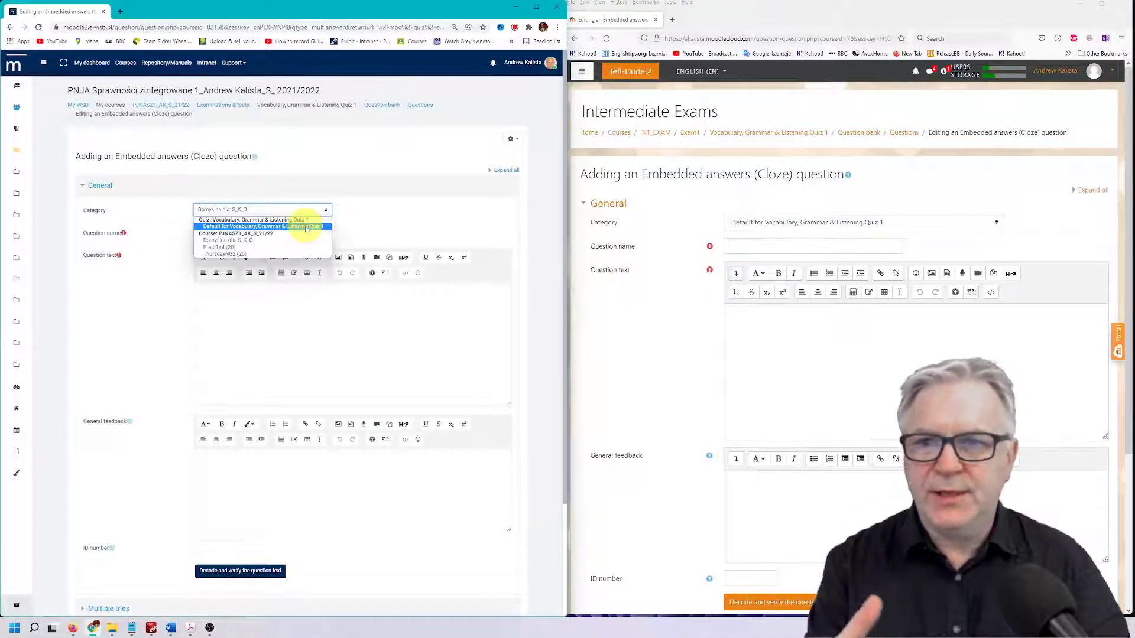
click(306, 228)
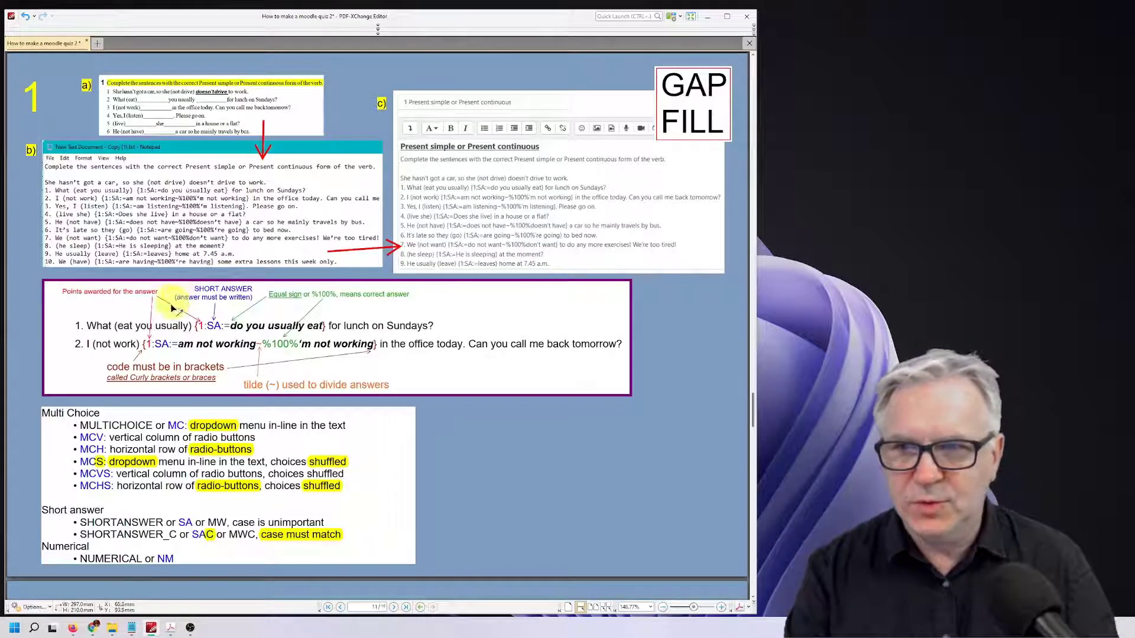
Examine the PDF guide's gap fill page for the Cloze answer syntax and the multiple-choice, short-answer and numerical codes.
scroll(126, 349, up, 4)
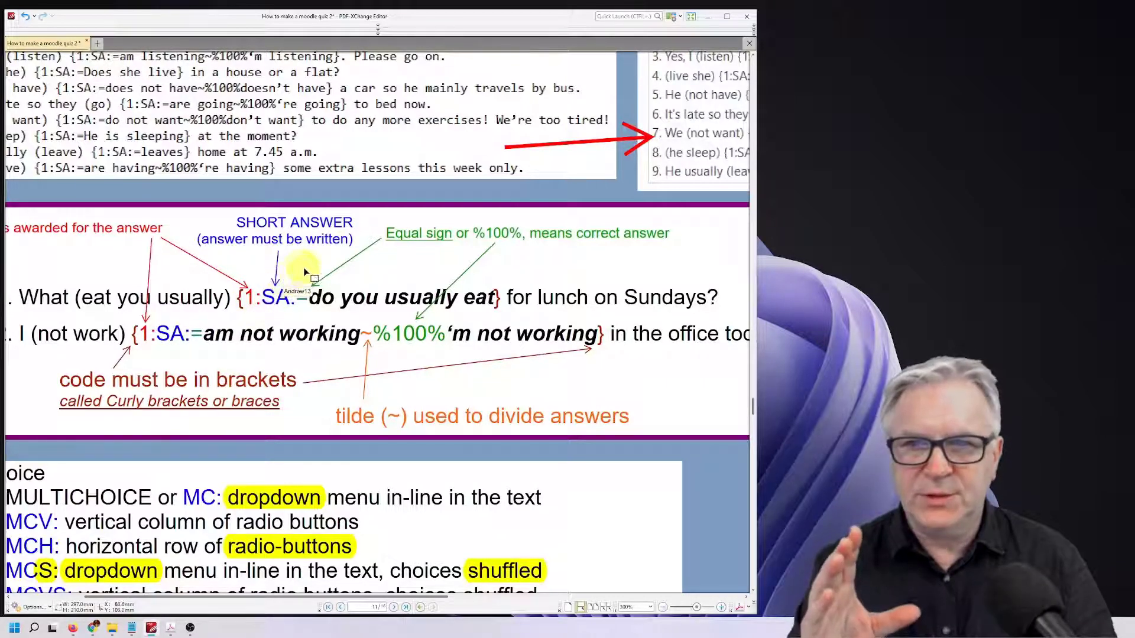
scroll(299, 266, down, 3)
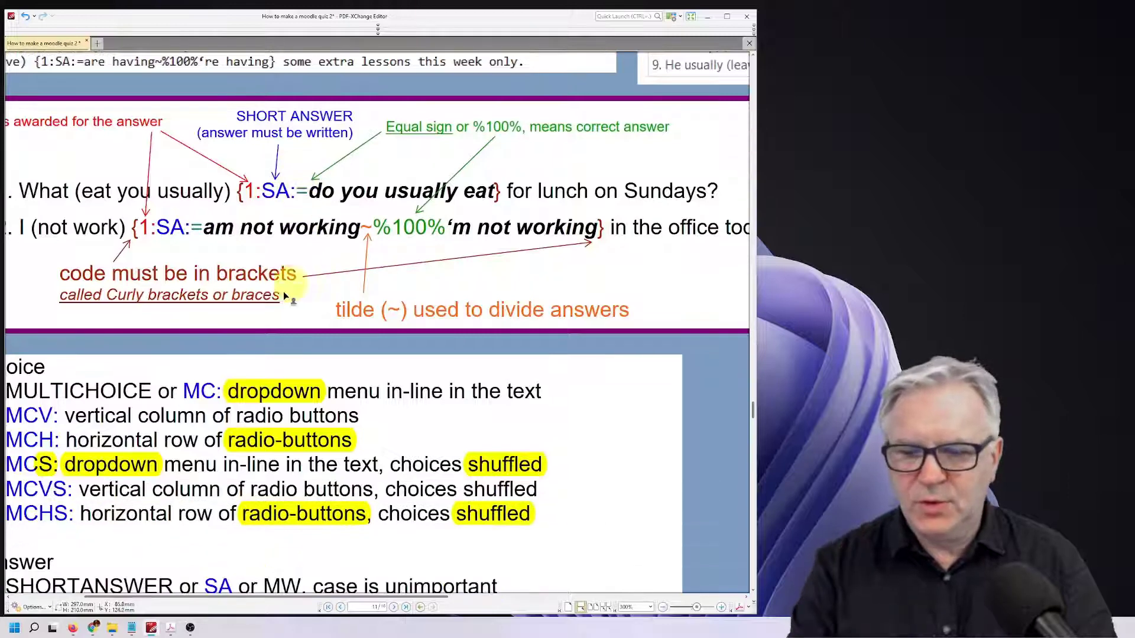
drag(240, 342, 273, 312)
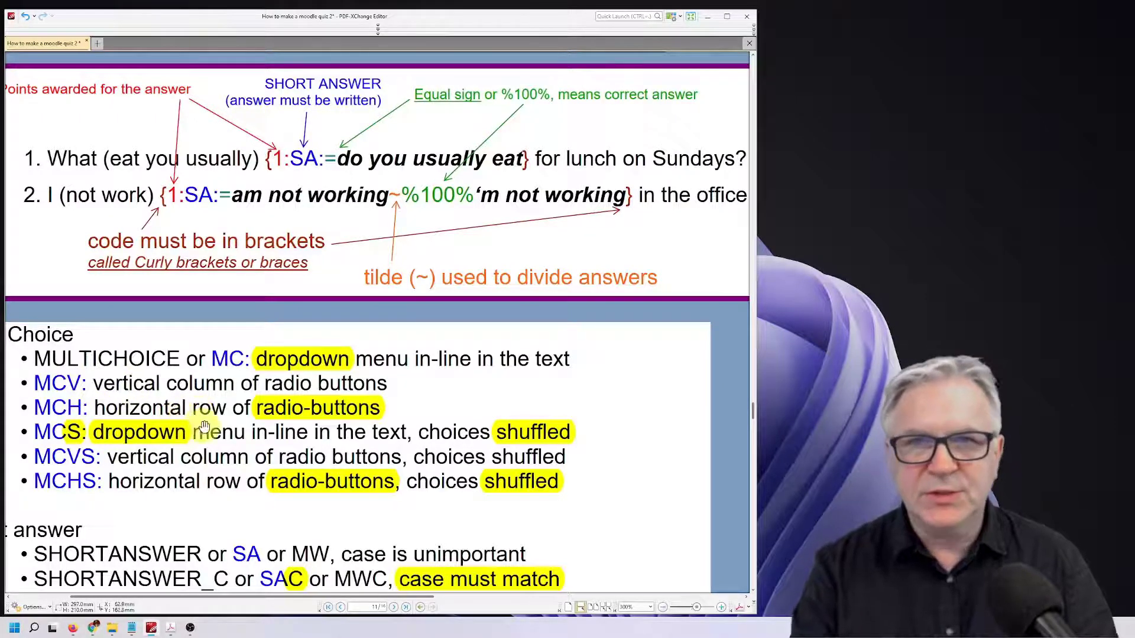
drag(208, 424, 209, 326)
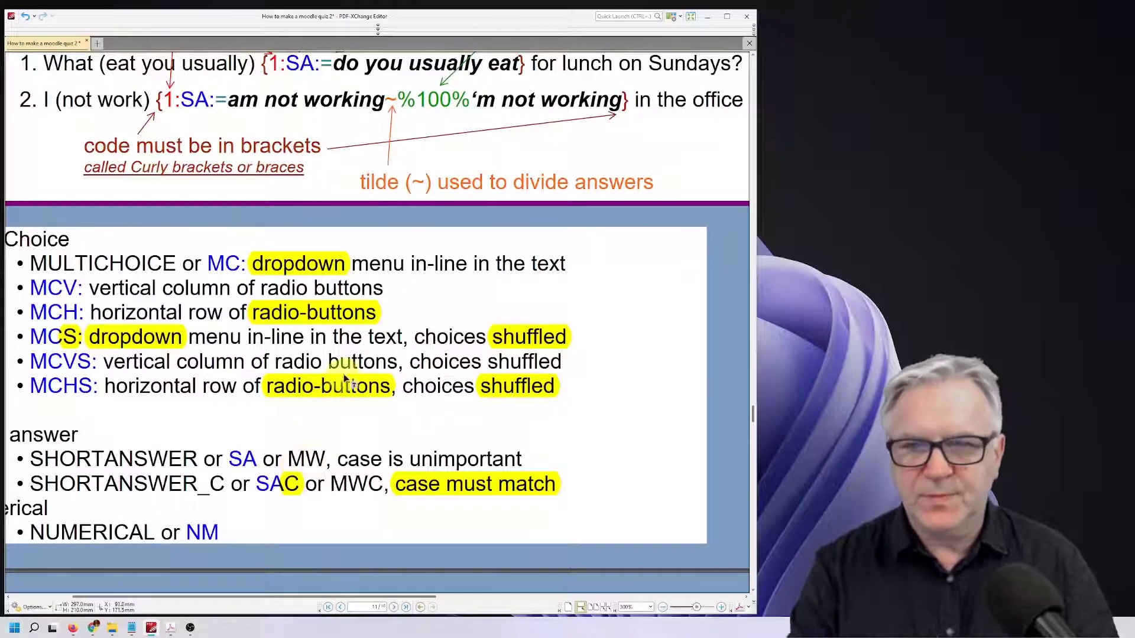
scroll(349, 351, up, 4)
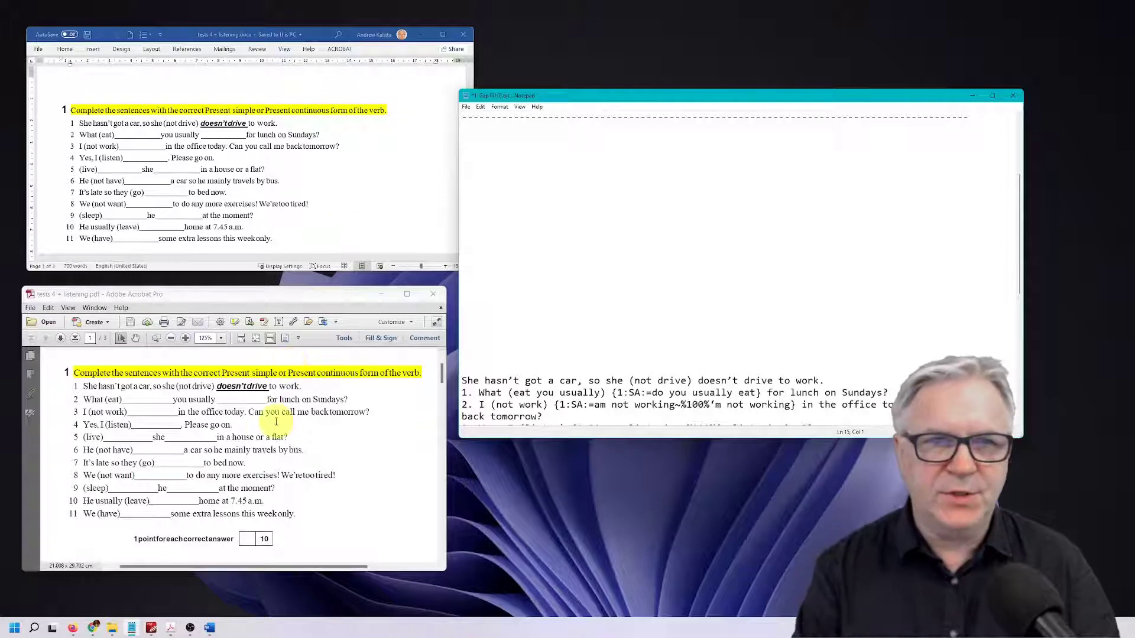
Copy exercise 1 from the Word document into the Notepad file and replace the tabs after numbers 1 and 2 with a period and space.
drag(569, 96, 595, 90)
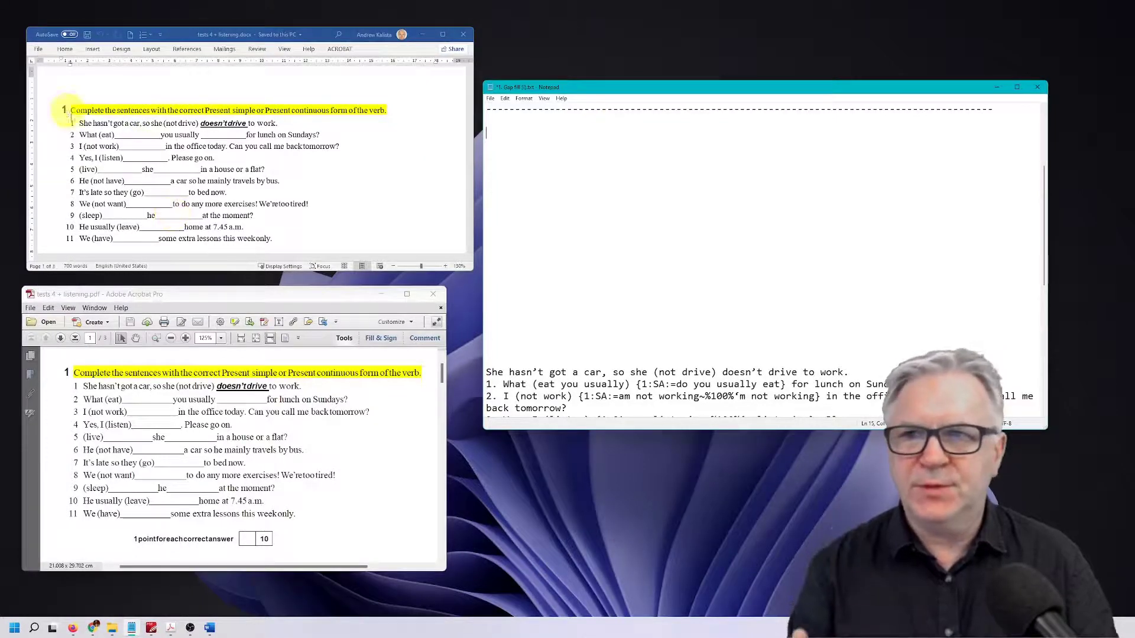
click(64, 108)
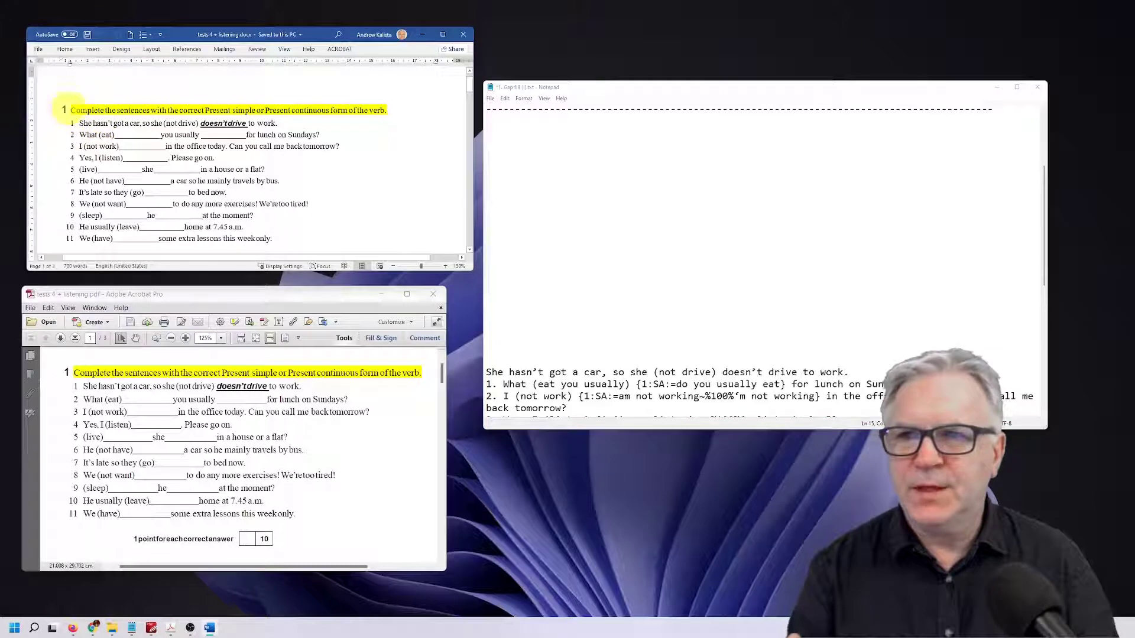
drag(289, 235, 58, 93)
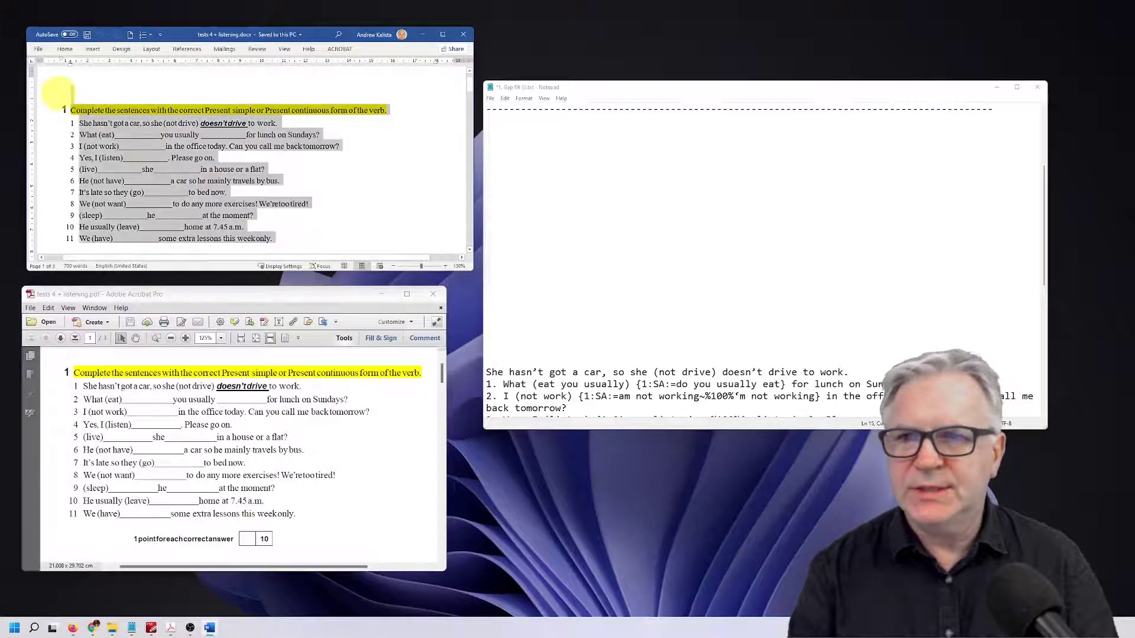
shift+click(65, 110)
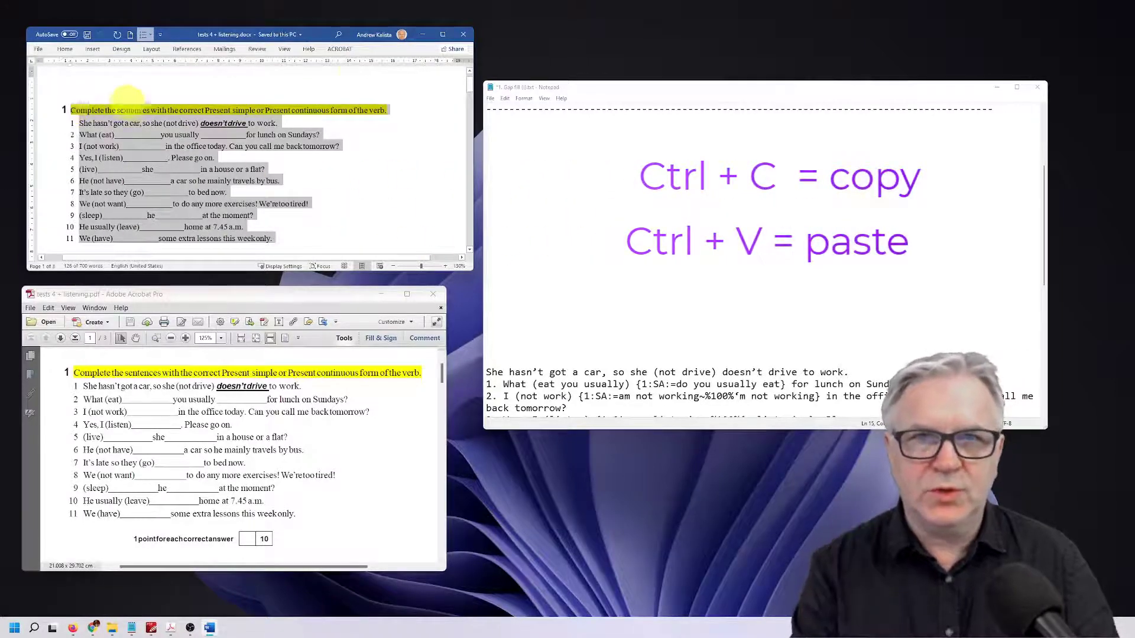
click(510, 135)
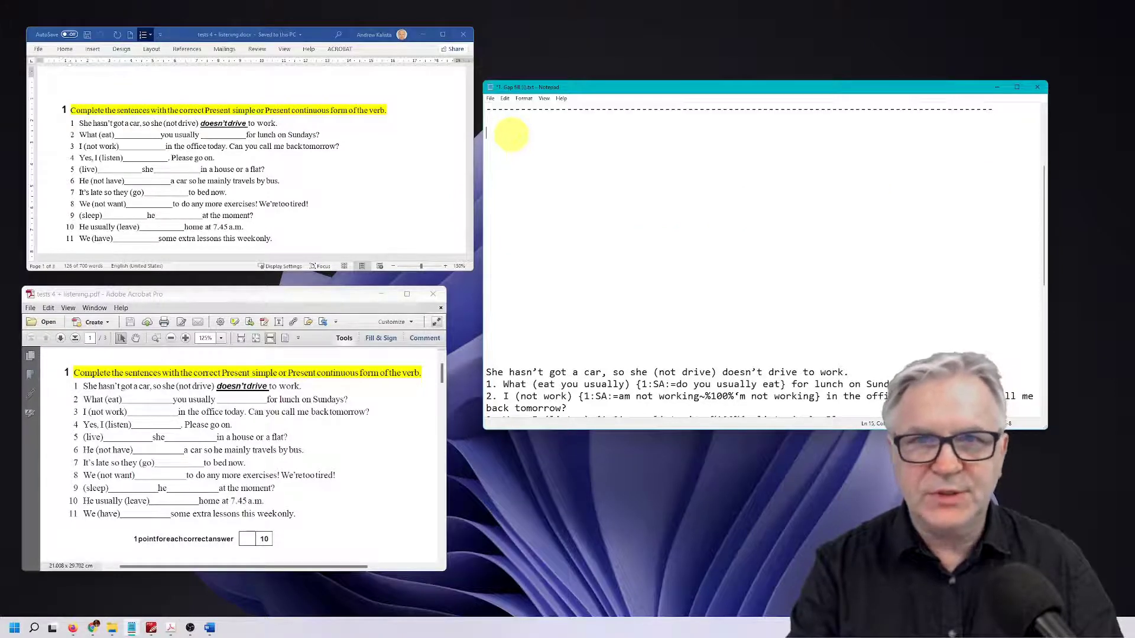
text(1	Complete the sentences with the correct Present simple or Present continuous form of the verb. 1	She hasn’t got a car, so she (not drive) doesn’t drive to work. 2	What (eat)	you usually	for lunch on Sundays? 3	I (not work)	in the office today. Can you call me back tomorrow? 4	Yes, I (listen)	. Please go on. 5	(live)	she	in a house or a flat? 6	He (not have)	a car so he mainly travels by bus. 7	It’s late so they (go)	to bed now. 8	We (not want)	to do any more exercises! We’re too tired! 9	(sleep) he	at the moment? 10	He usually (leave)	home at 7.45 a.m. 11	We (have)	some extra lessons this week only.)
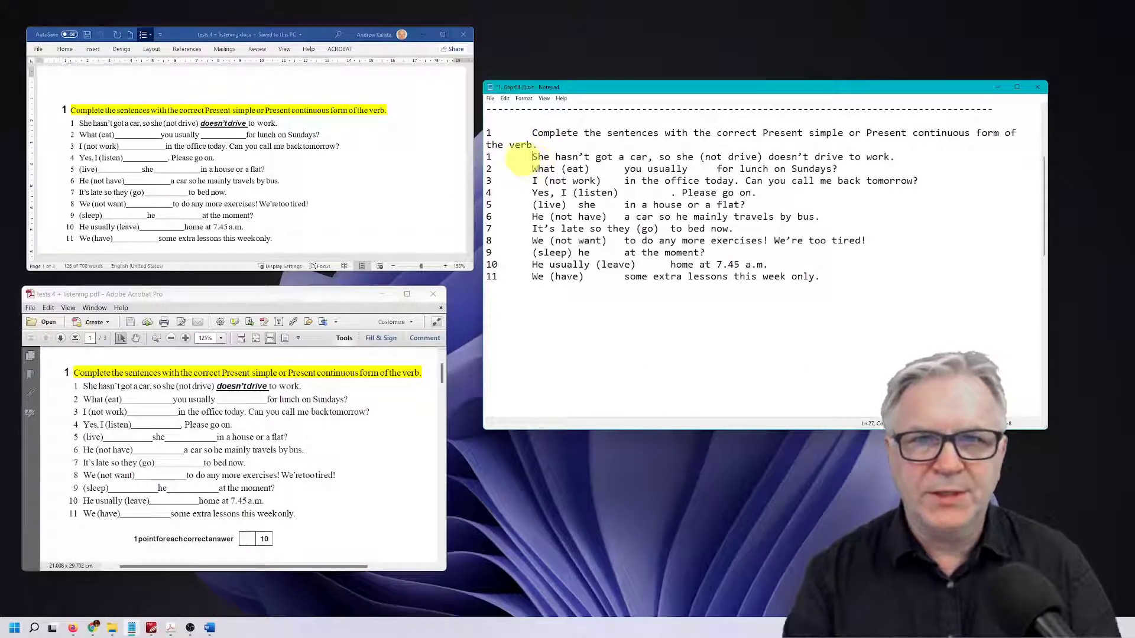
text(. )
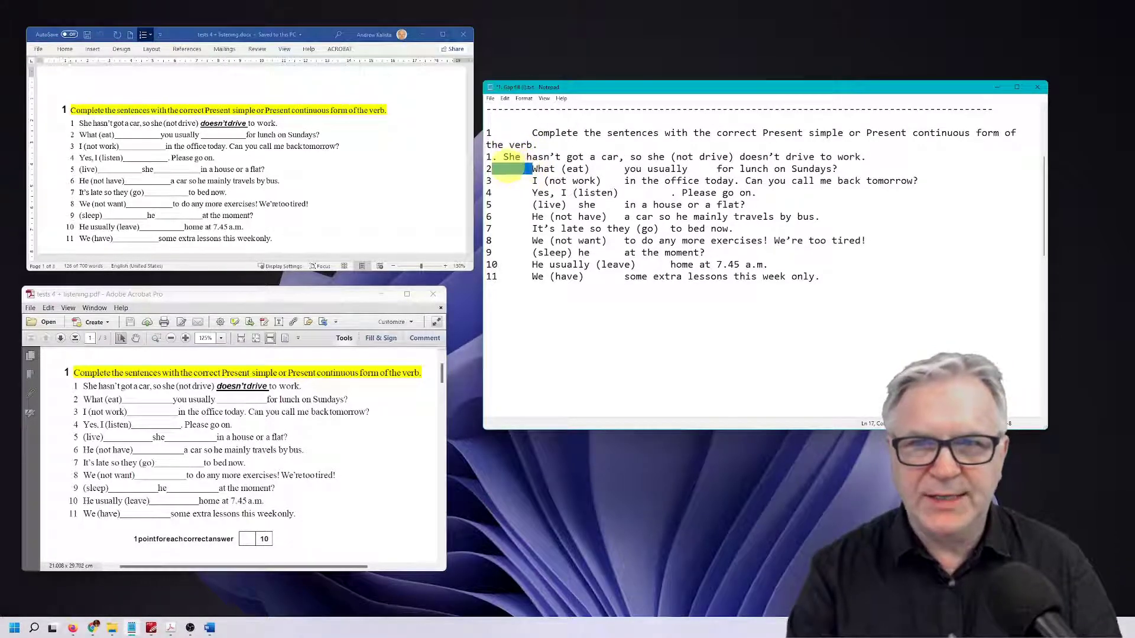
text(.)
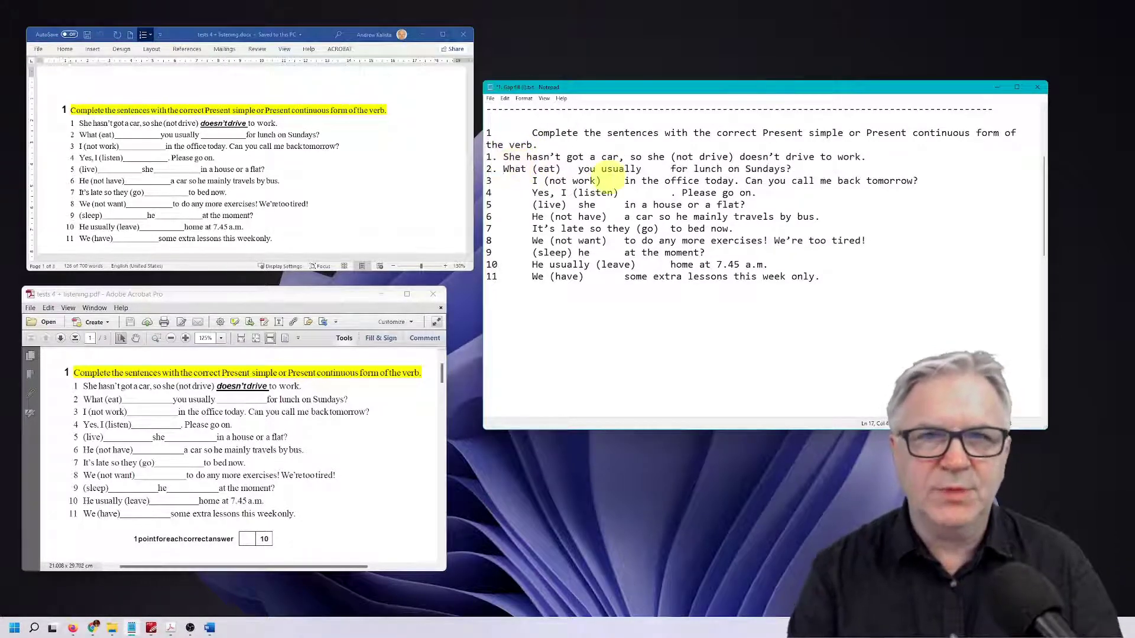
Copy exercise 1 from the PDF into the Notepad file below the text taken from Word, and delete the Word version.
scroll(577, 299, down, 2)
click(295, 515)
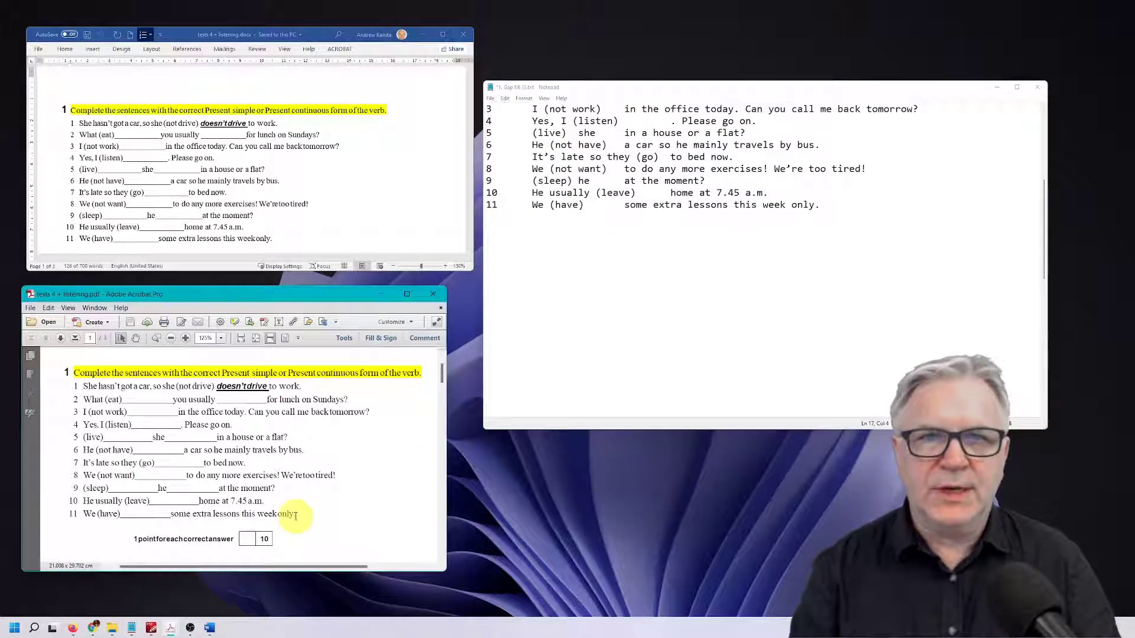
drag(290, 513, 72, 369)
key(ctrl+c)
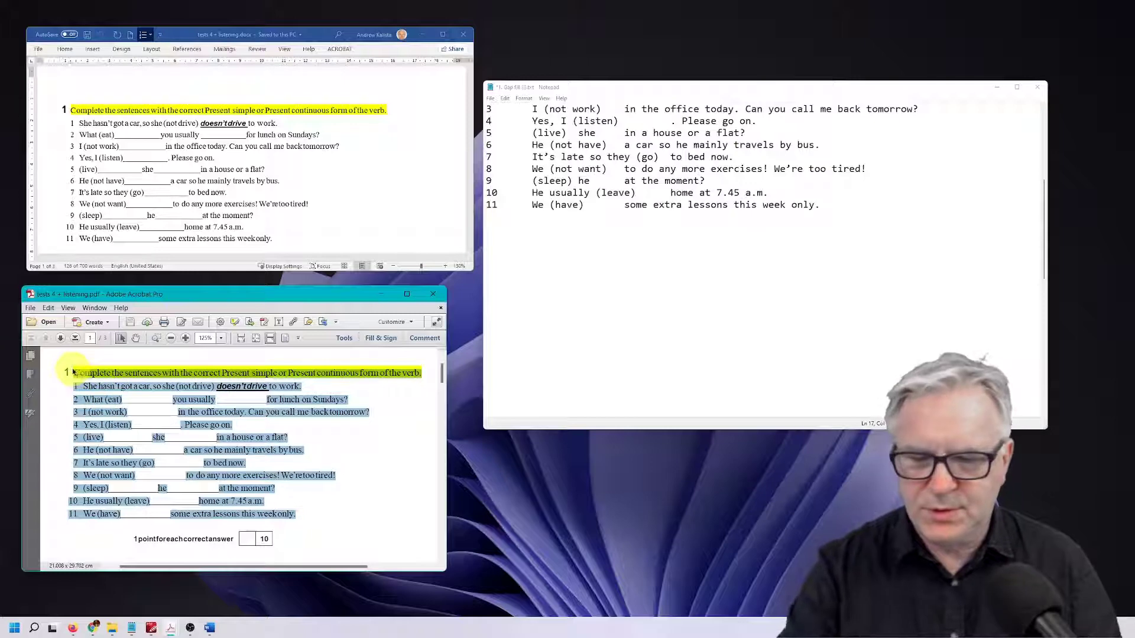
click(506, 251)
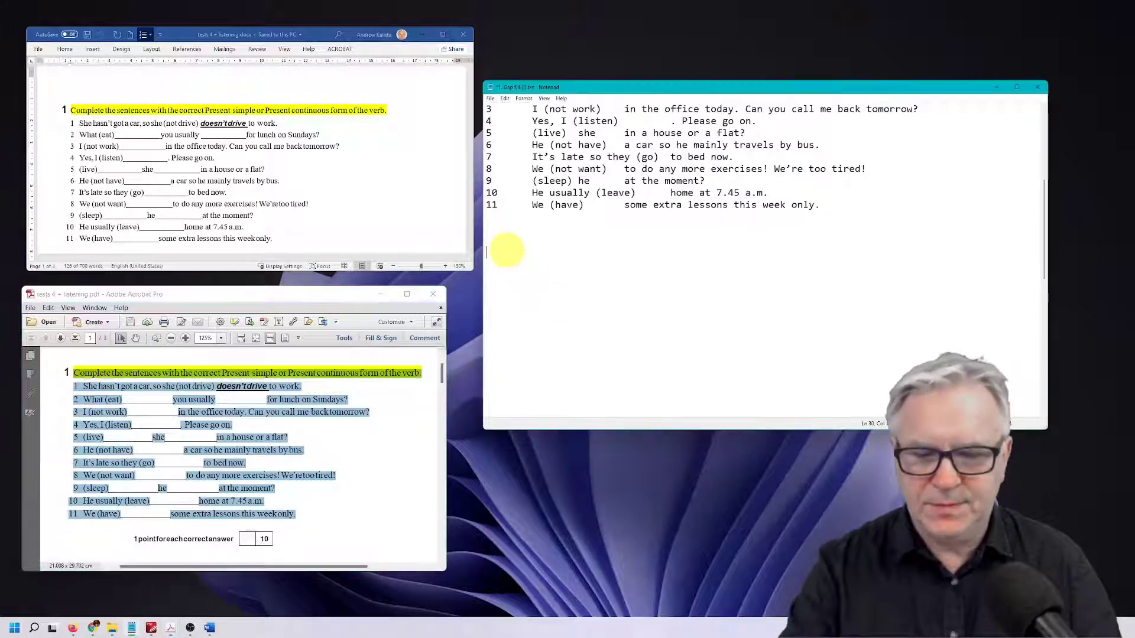
key(ctrl+v)
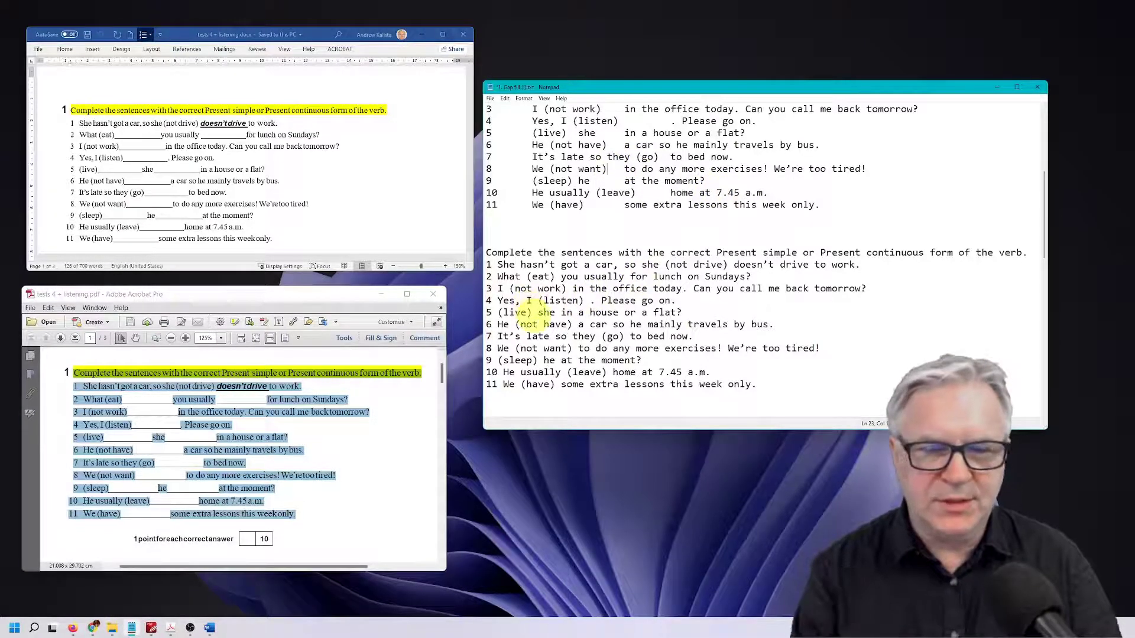
drag(820, 205, 480, 278)
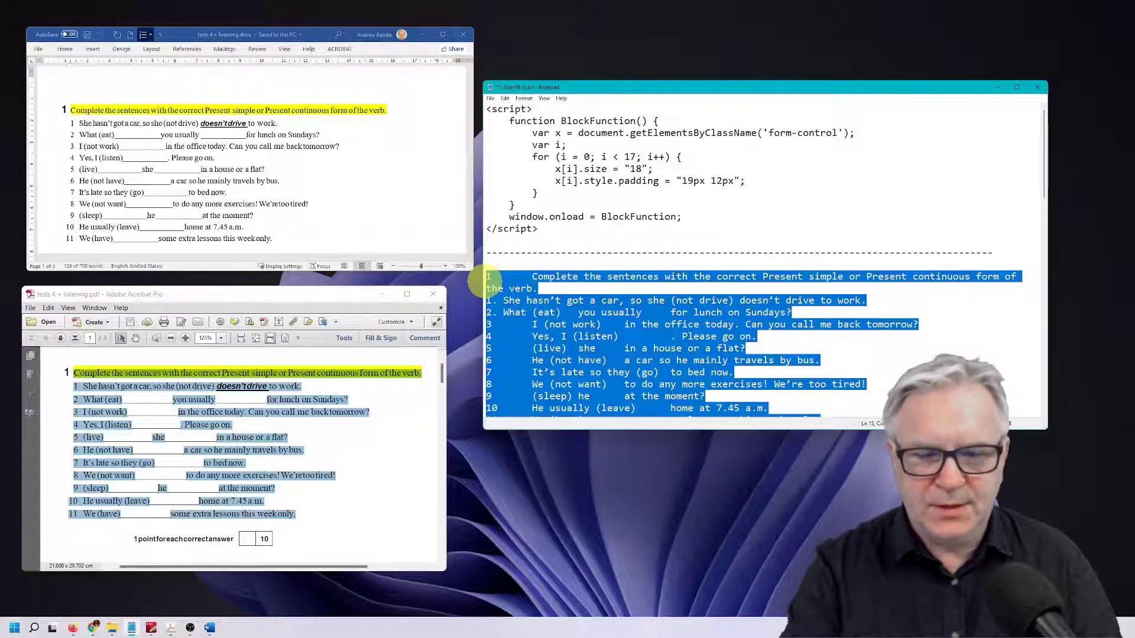
key(ctrl+v)
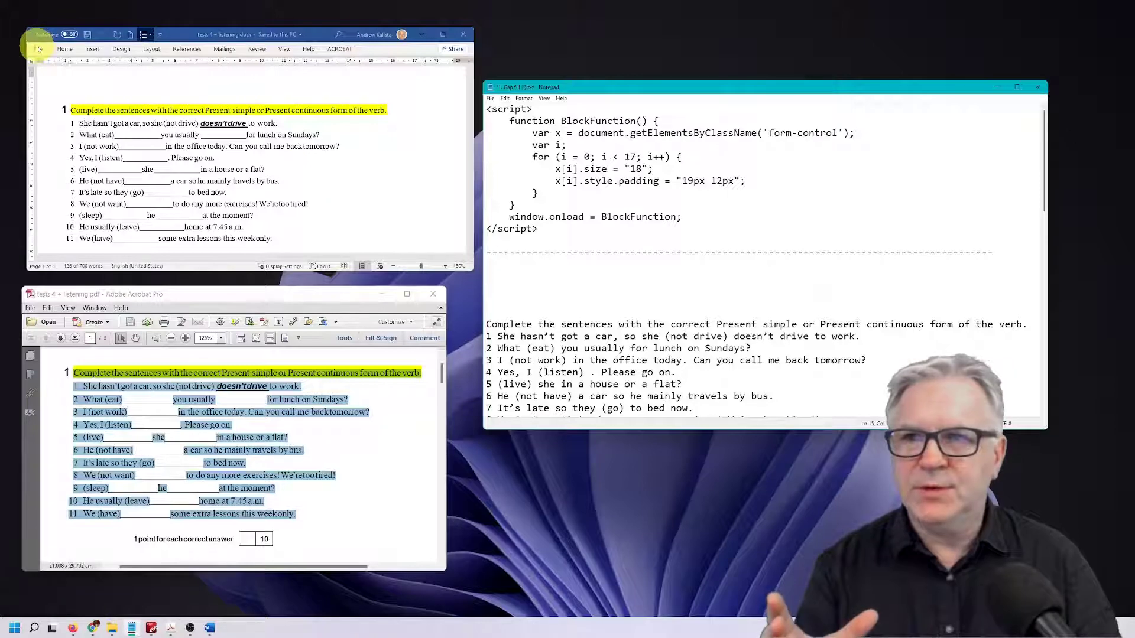
Try to save the Word test as a PDF in the How to make a Moodle quiz folder.
click(38, 48)
click(39, 51)
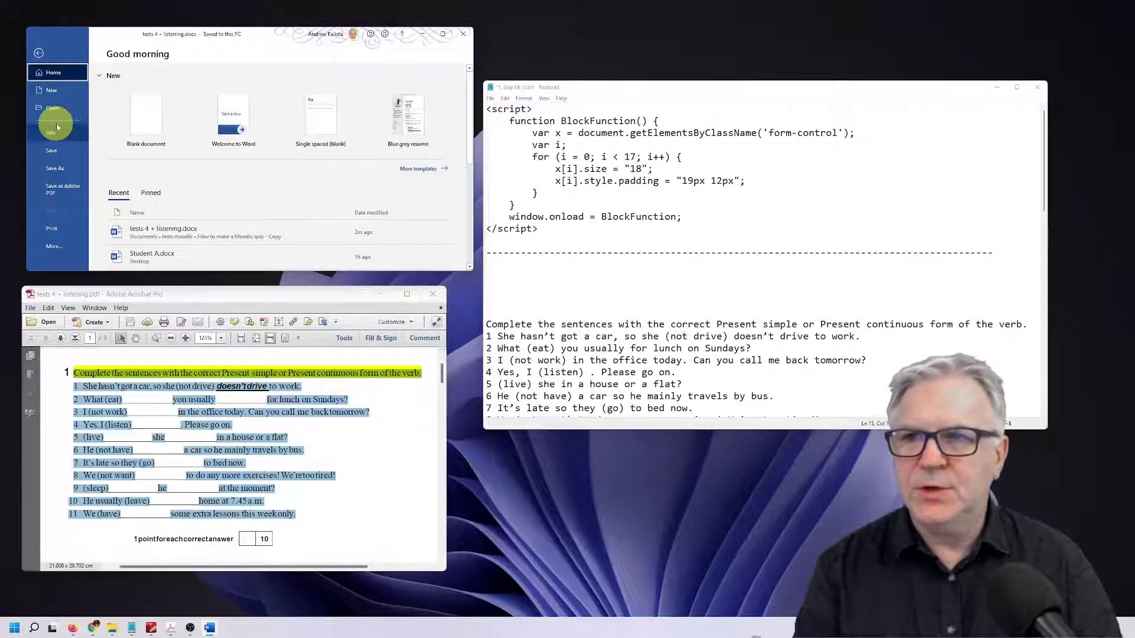
click(55, 168)
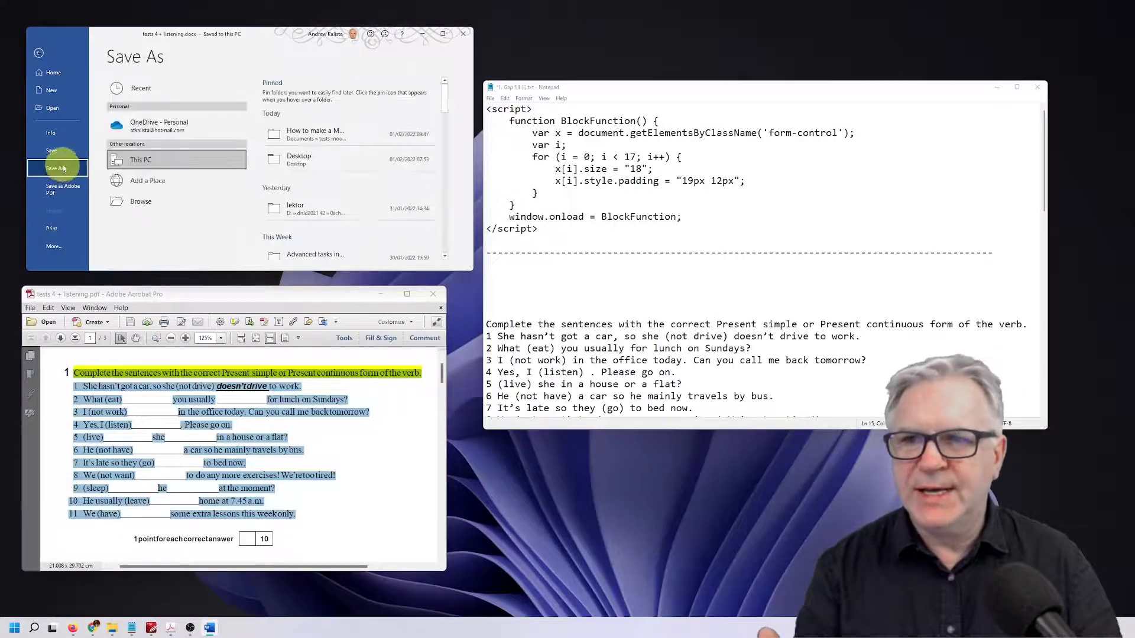
click(304, 135)
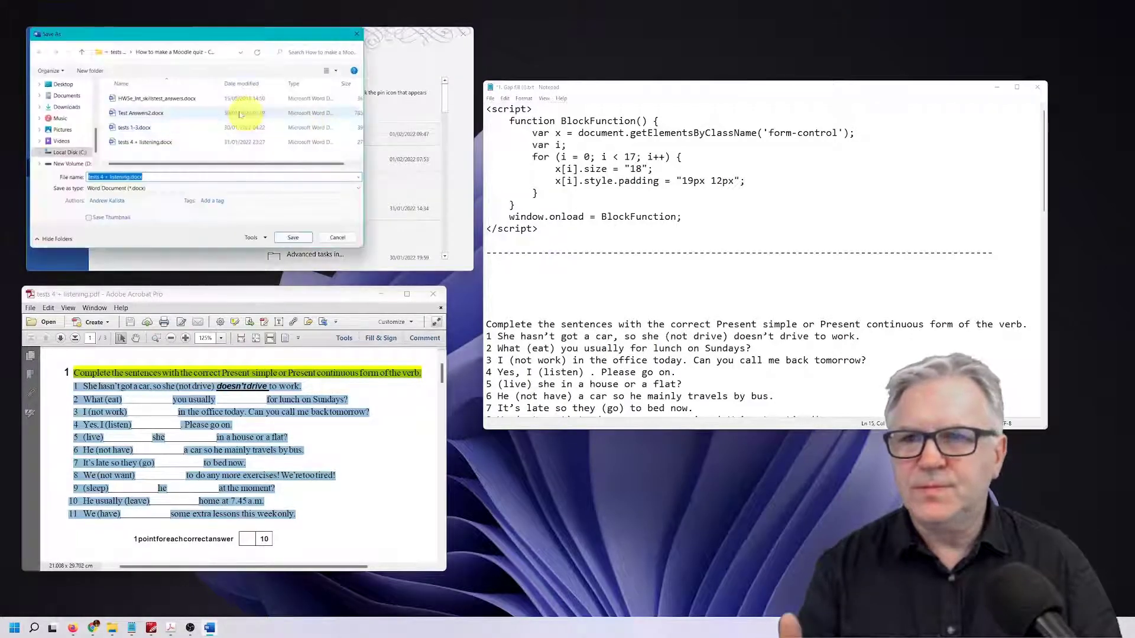
click(165, 190)
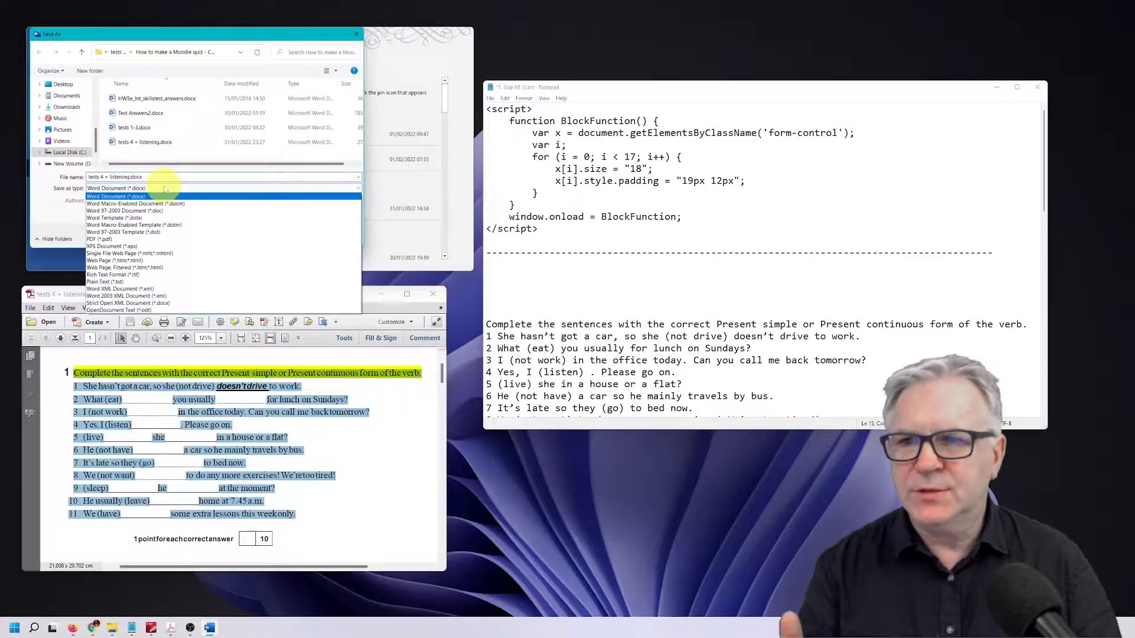
click(156, 238)
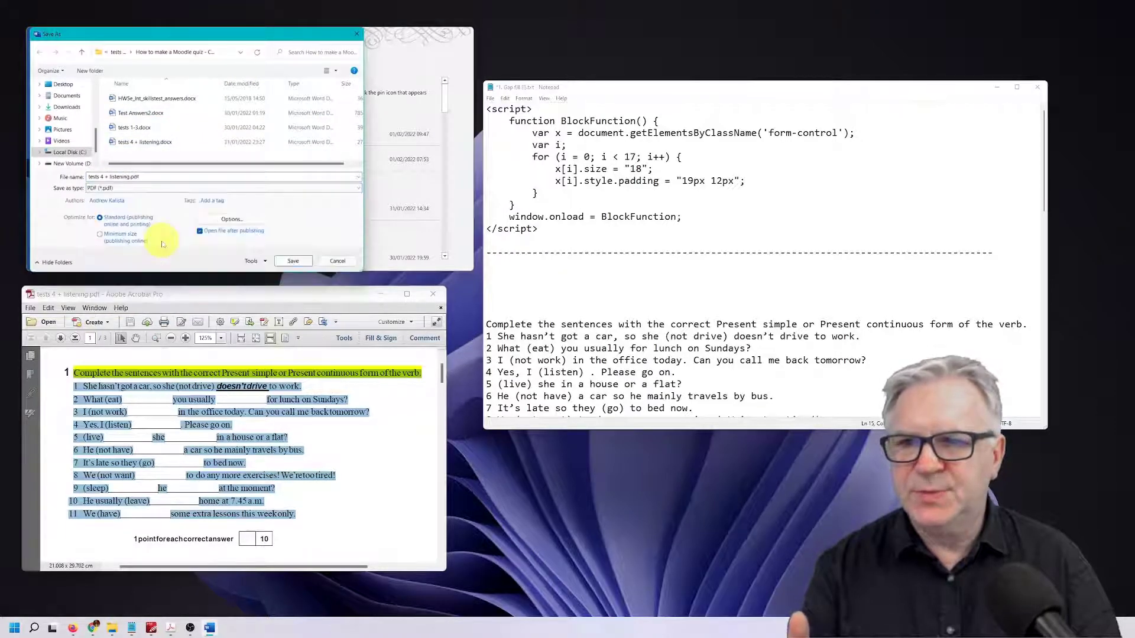
click(292, 261)
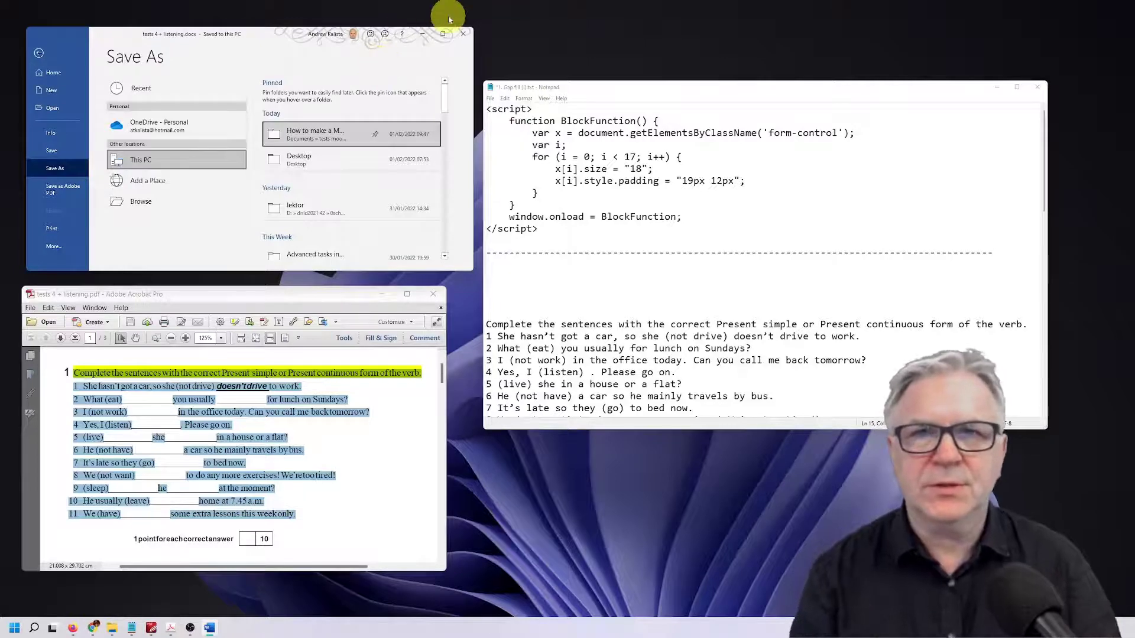
Close the Word document, move the test PDF window up beside the Notepad file, and clear its text selection.
click(463, 34)
drag(346, 295, 338, 126)
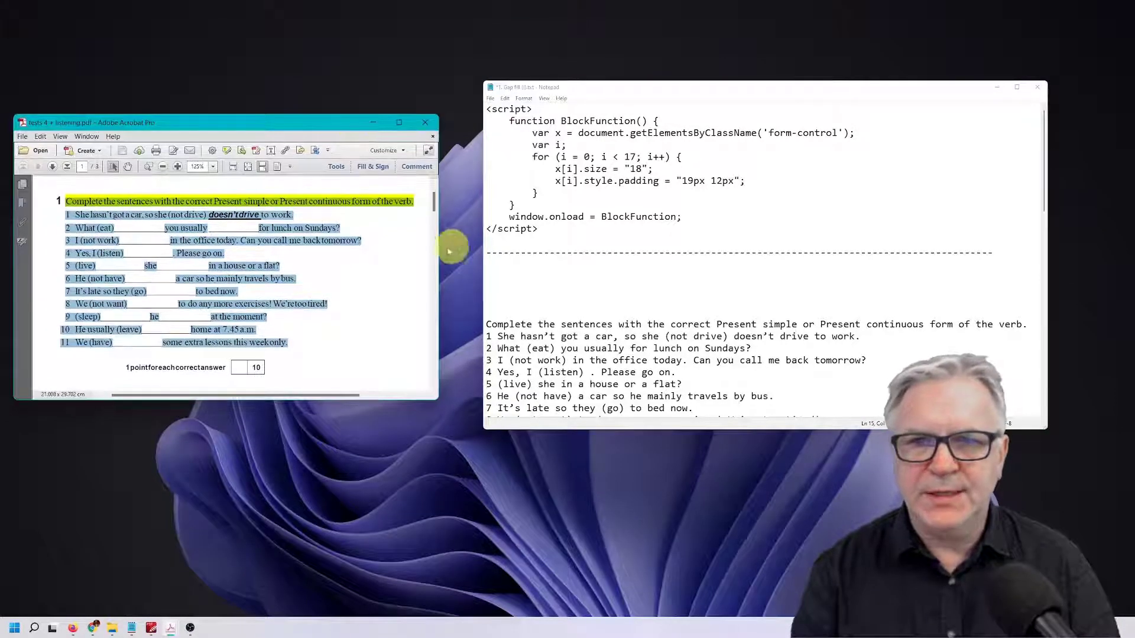
click(381, 261)
scroll(565, 293, down, 5)
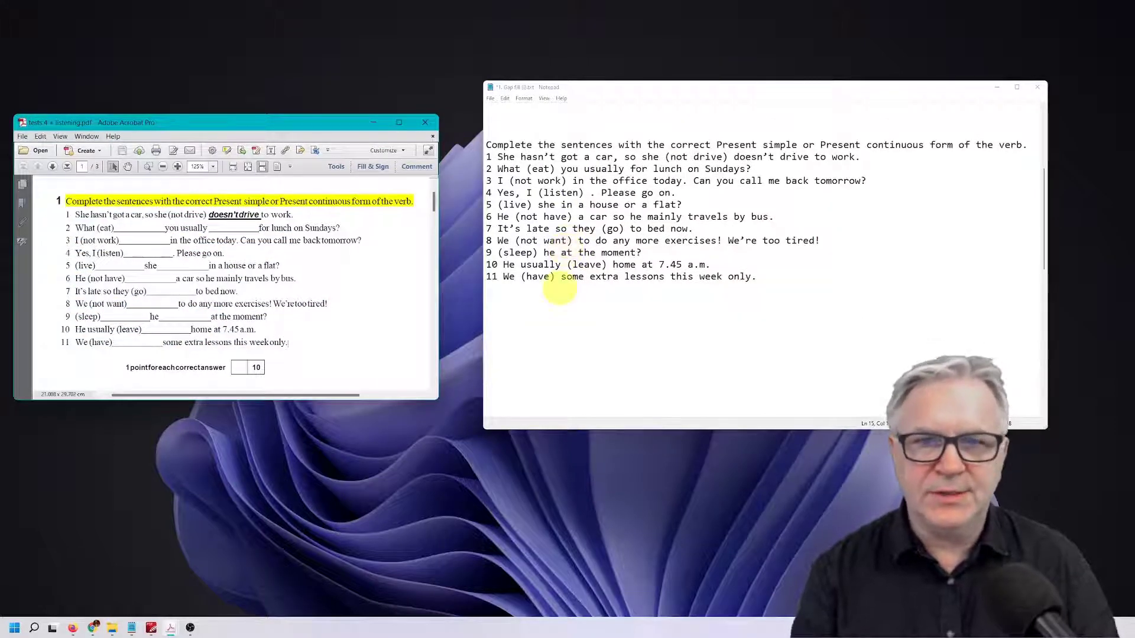
Copy the Unit test 2A exercise 1 answers from the Test Answers2 PDF into the Notepad file below the exercise sentences.
mouse_move(171, 626)
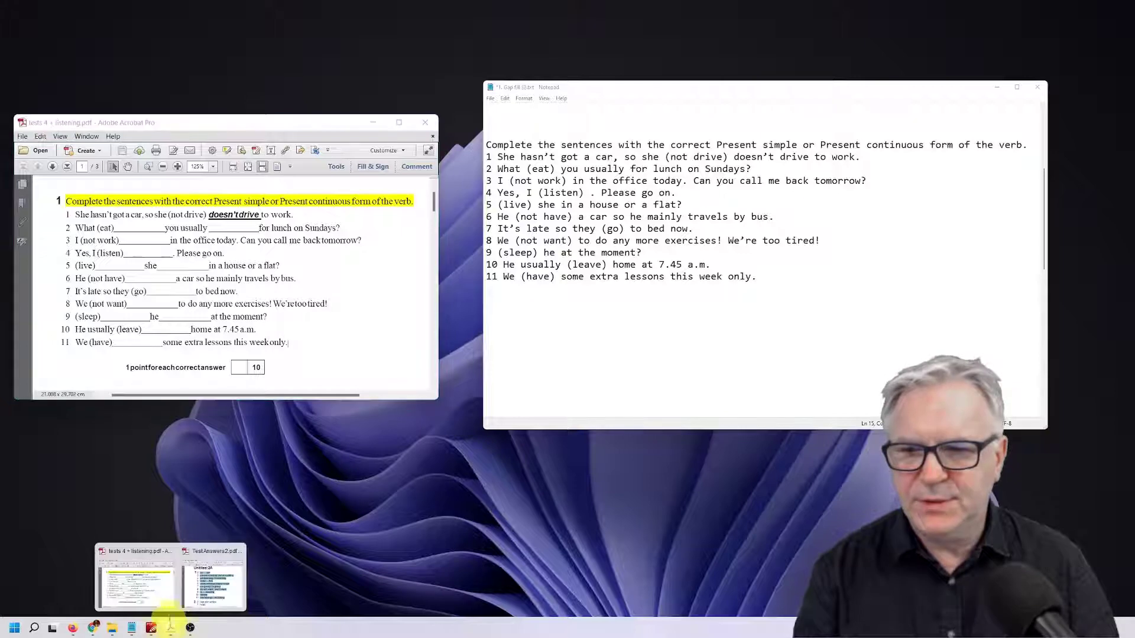
click(207, 582)
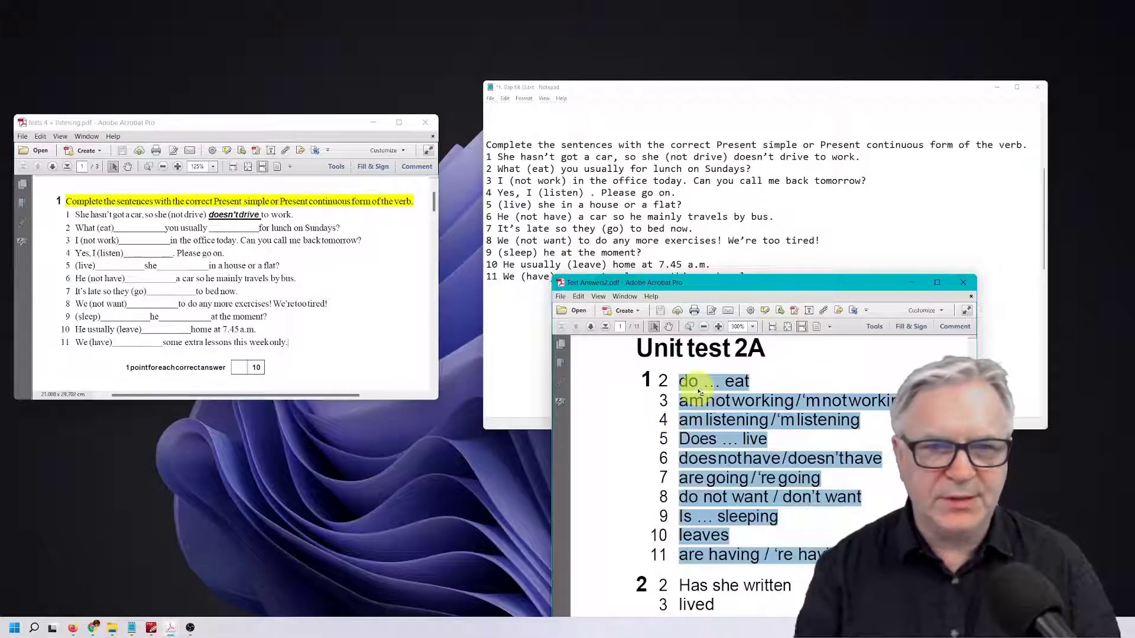
click(683, 379)
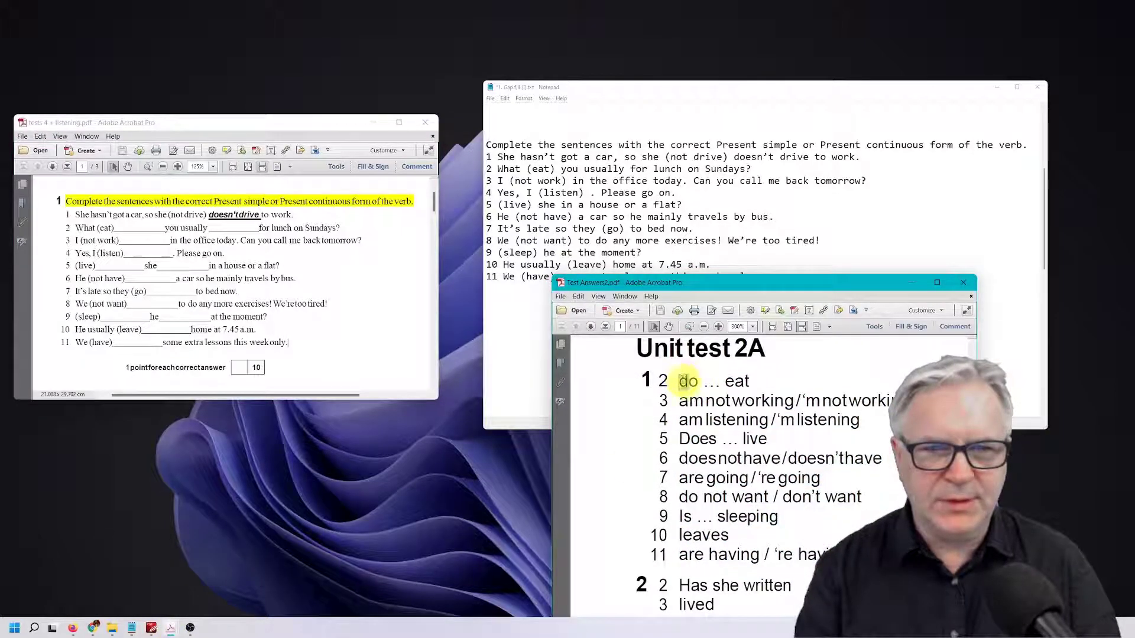
drag(679, 380, 806, 567)
key(ctrl+c)
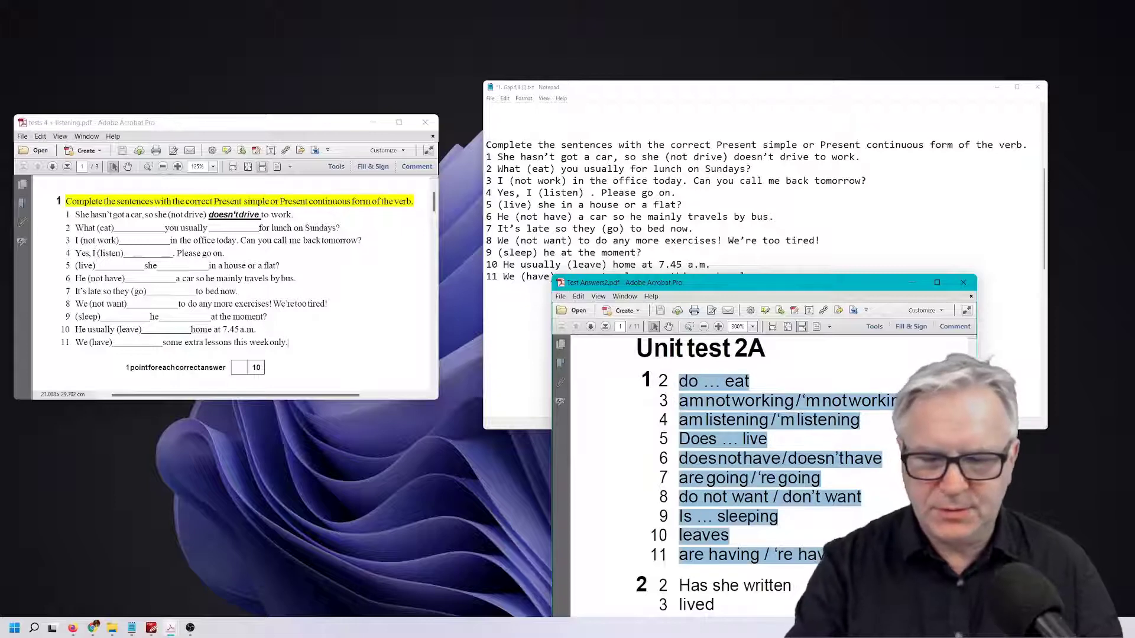
click(506, 304)
key(ctrl+v)
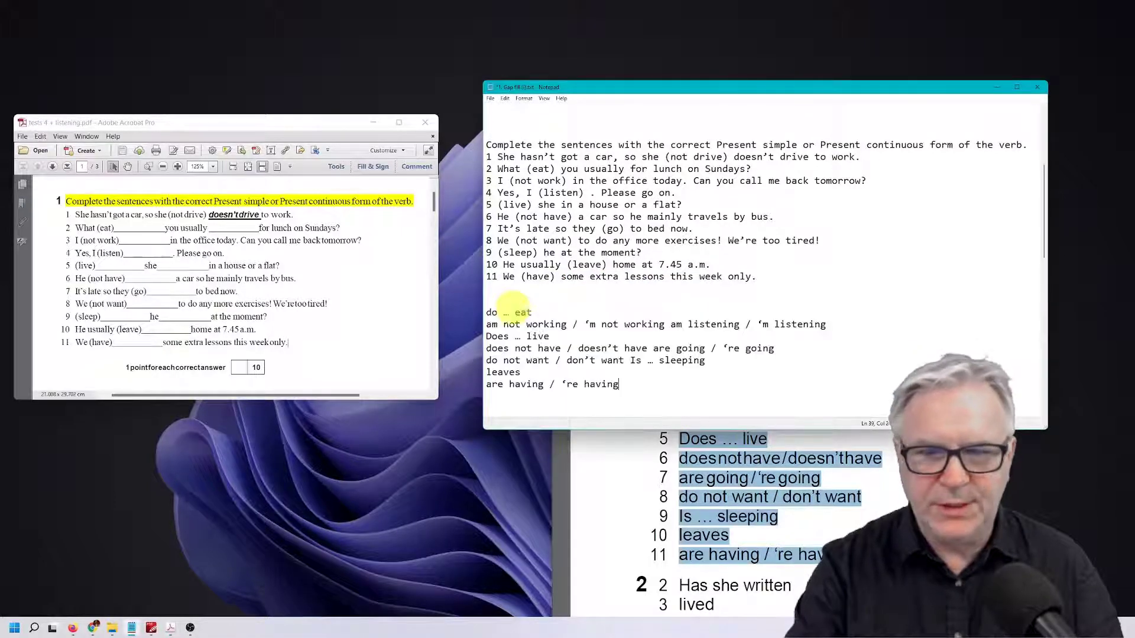
Put the answers starting with "am listening", "are going" and "Is … sleeping" on their own lines.
scroll(631, 305, down, 2)
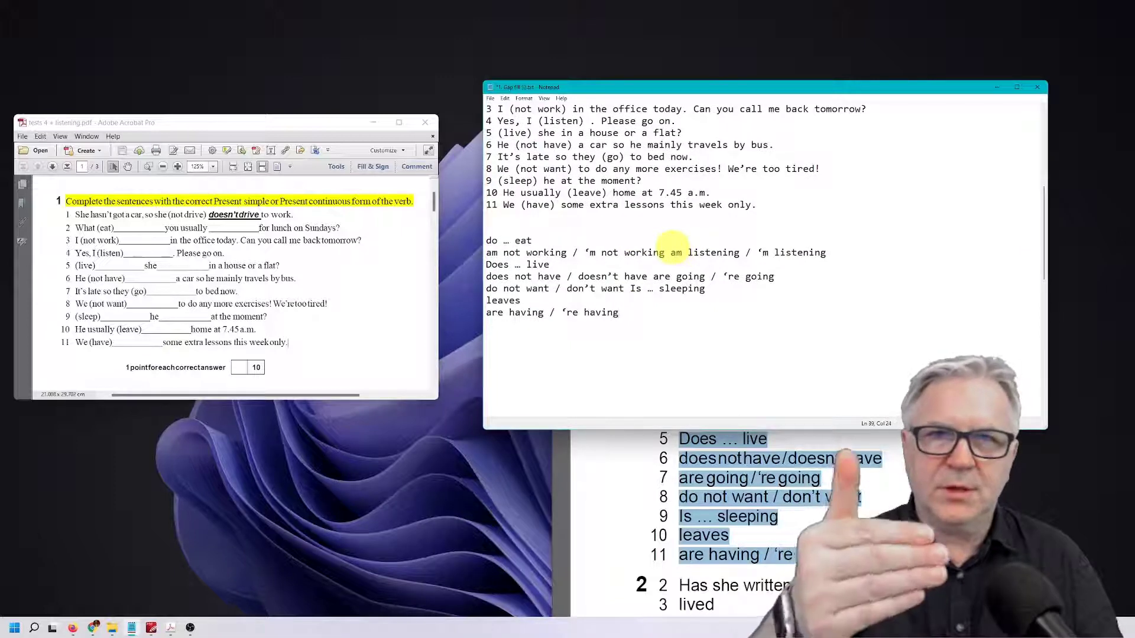
click(671, 251)
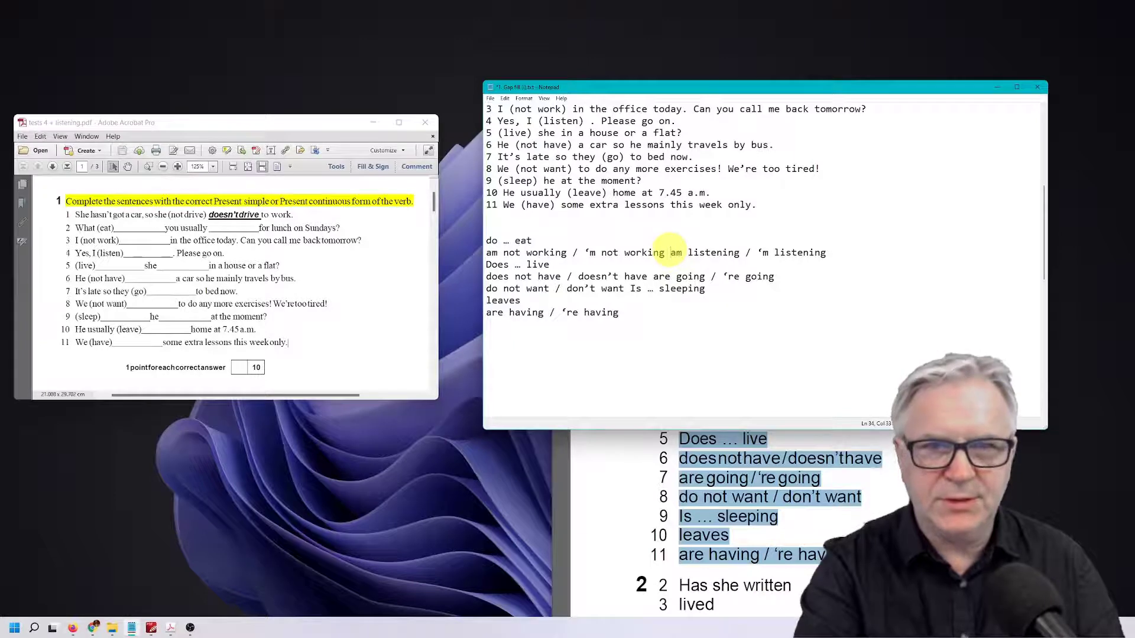
key(Return)
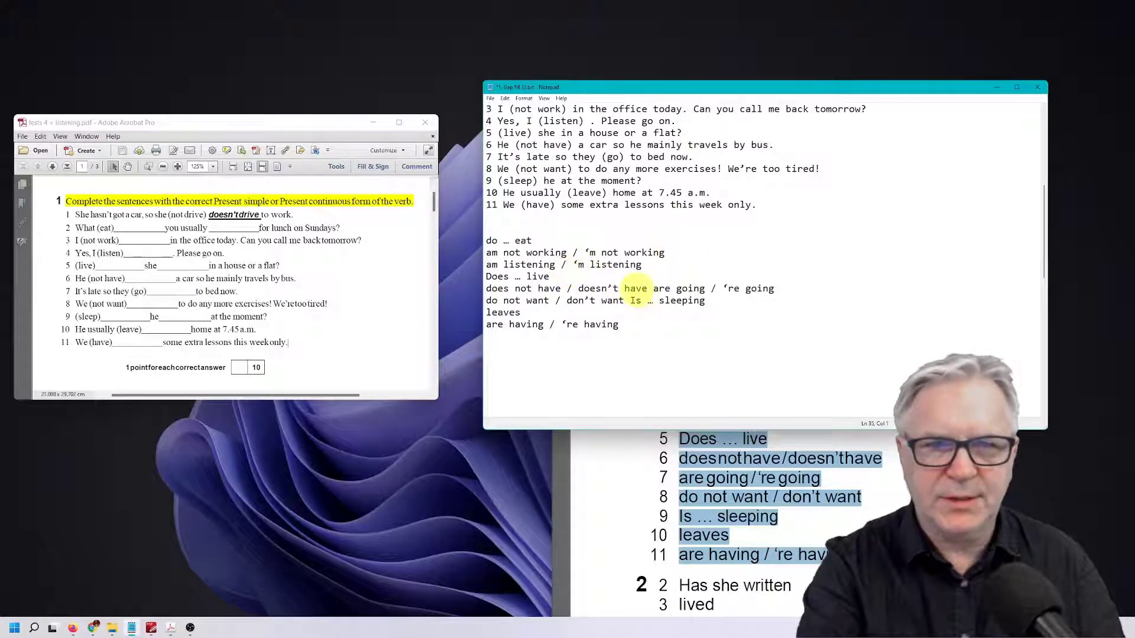
key(Return)
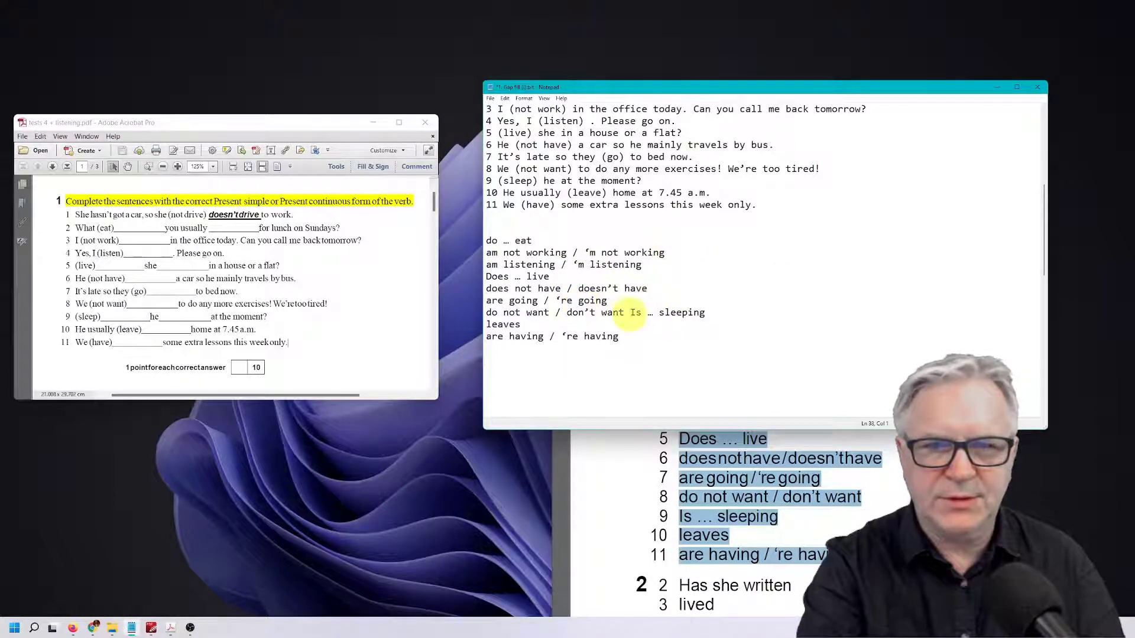
key(Return)
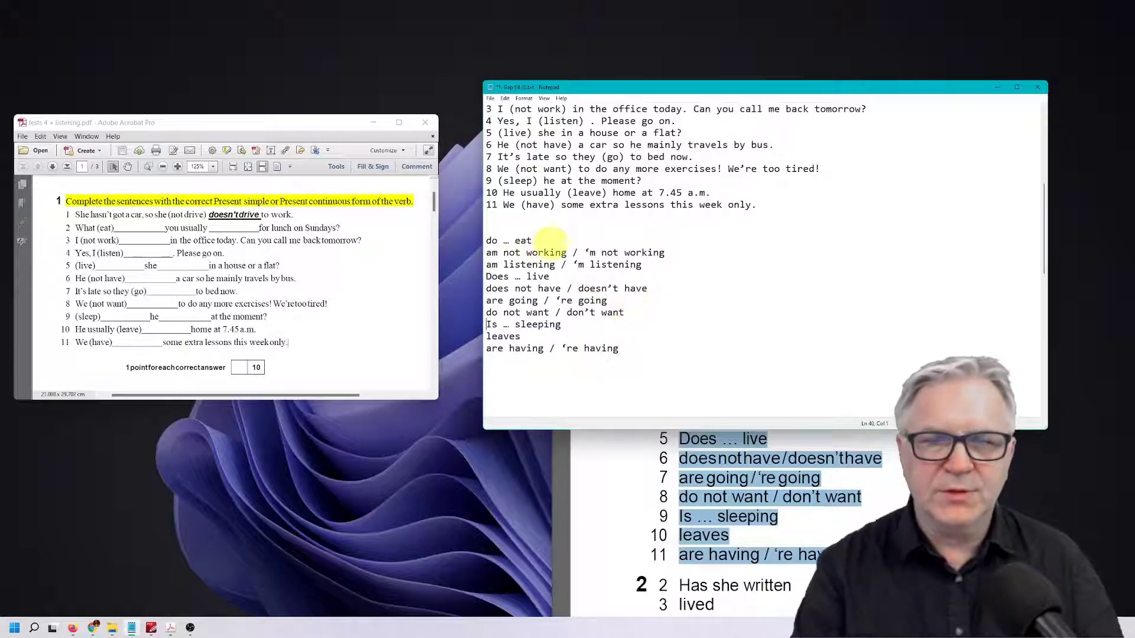
Turn sentence 2 into a single gap with the prompt "(eat you usually)" and complete its answer as "do you usually eat".
scroll(555, 260, up, 1)
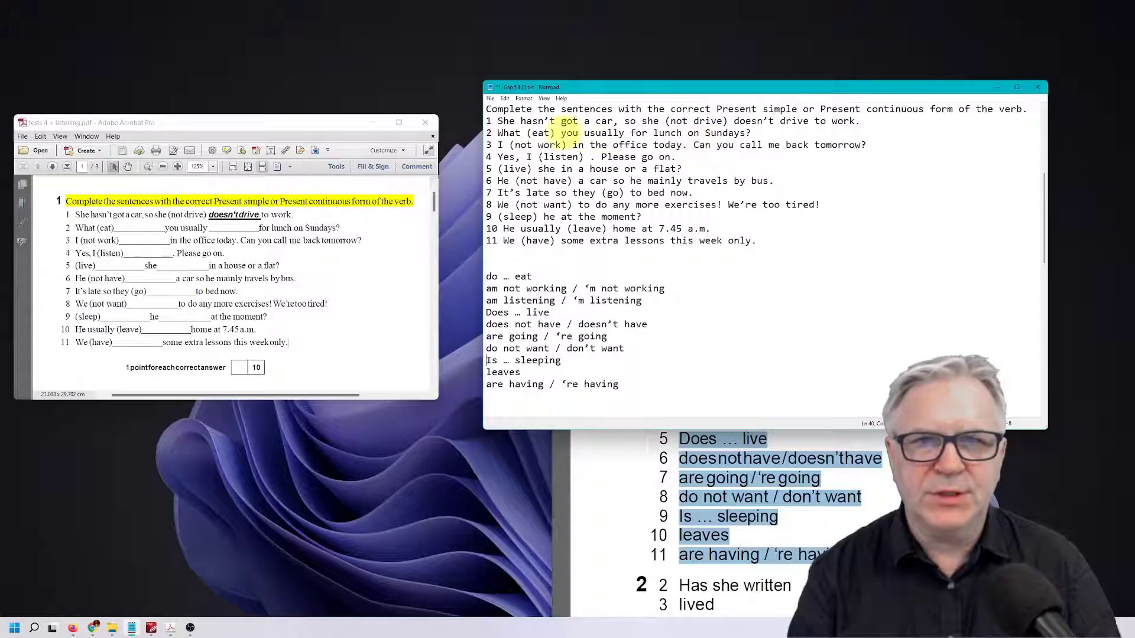
click(555, 132)
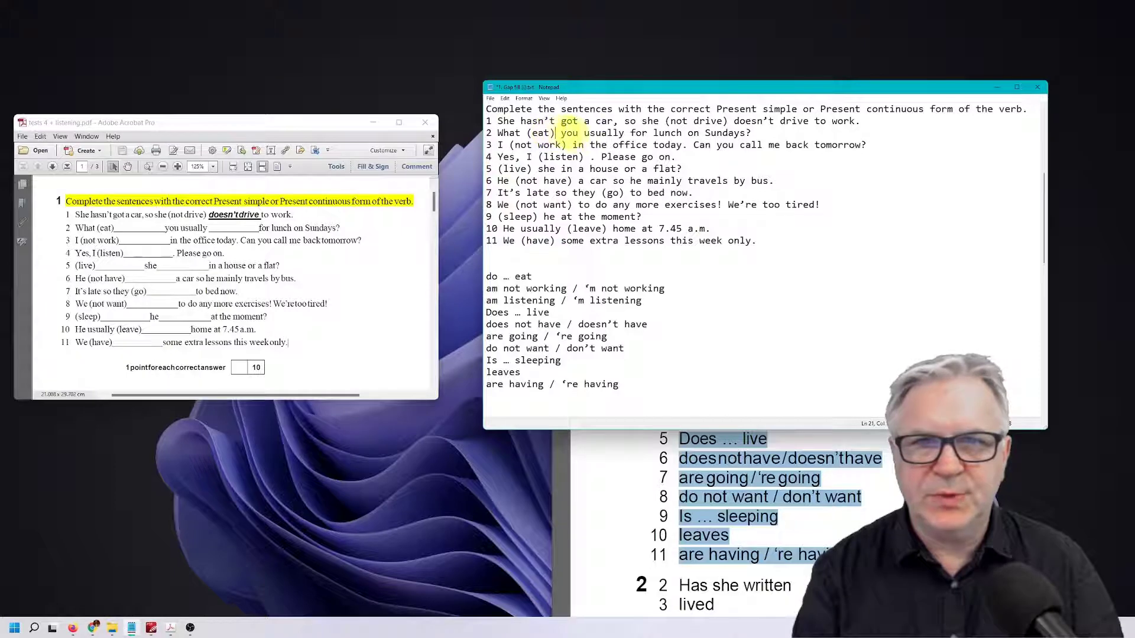
drag(561, 133, 623, 133)
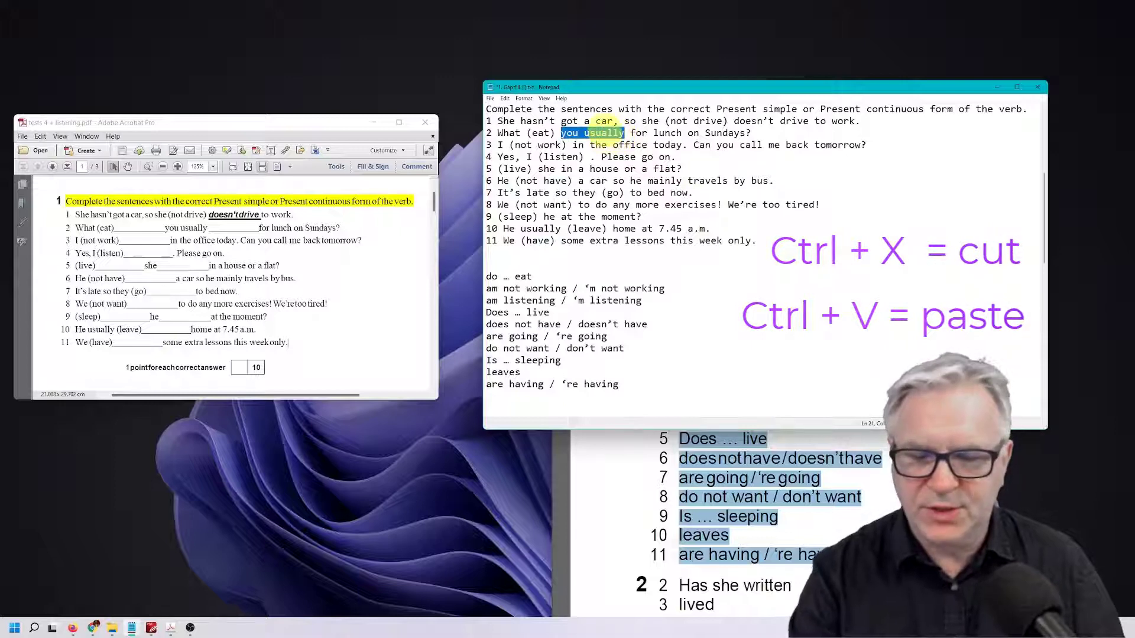
key(ctrl+x)
key(ctrl+v)
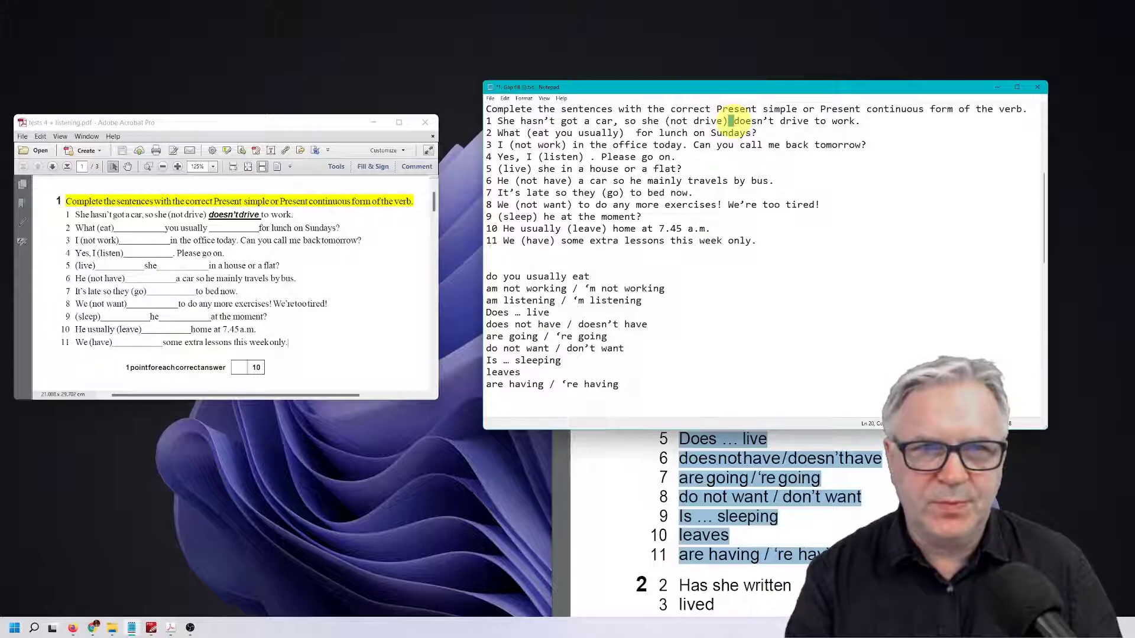
Copy the opening code "{1:SA:" from the finished example further down and paste it before the first answer.
scroll(649, 285, down, 7)
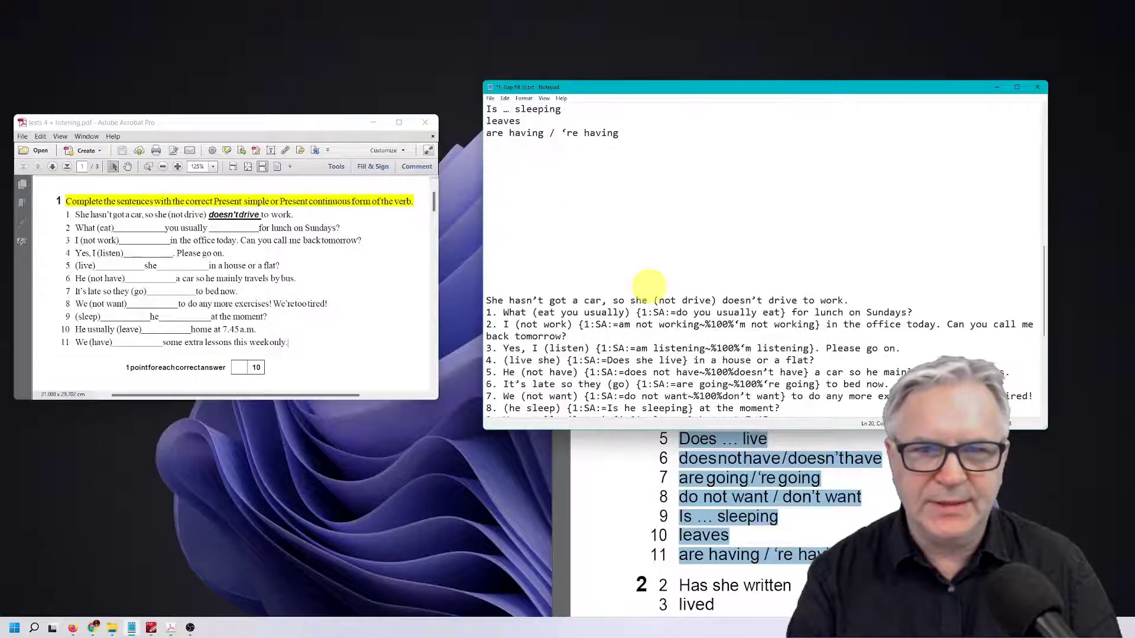
drag(637, 312, 664, 313)
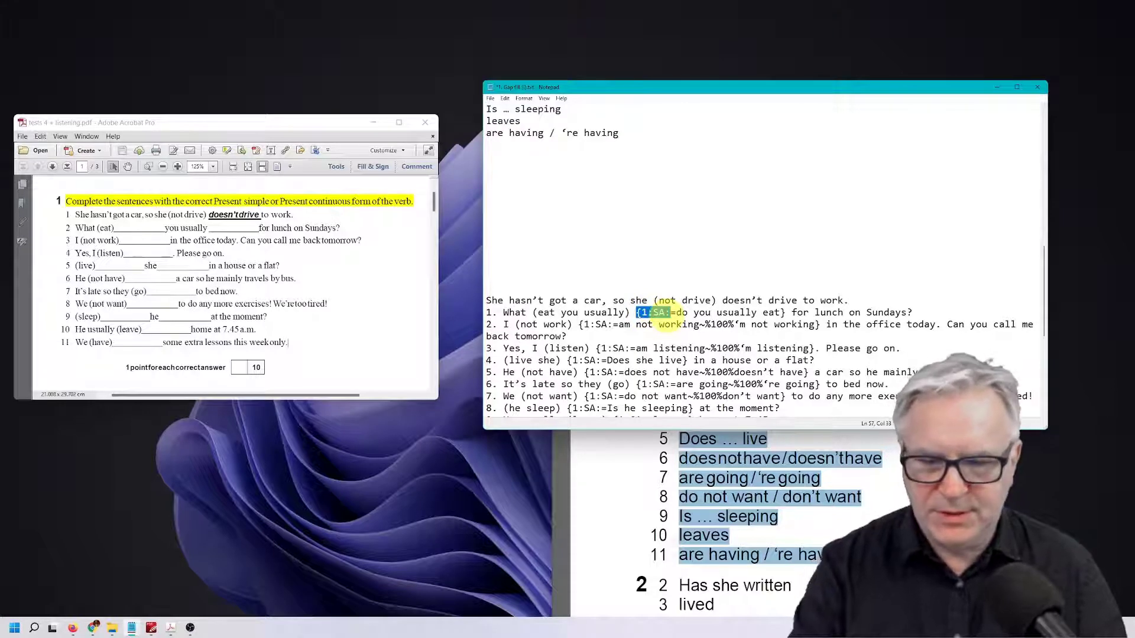
scroll(526, 168, up, 5)
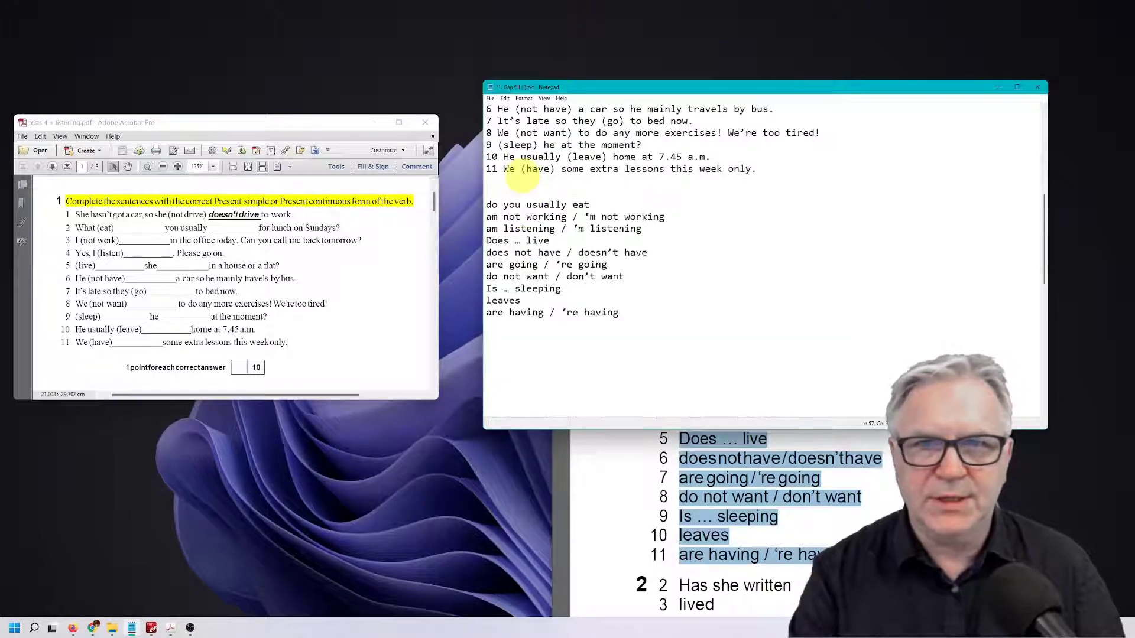
key(ctrl+v)
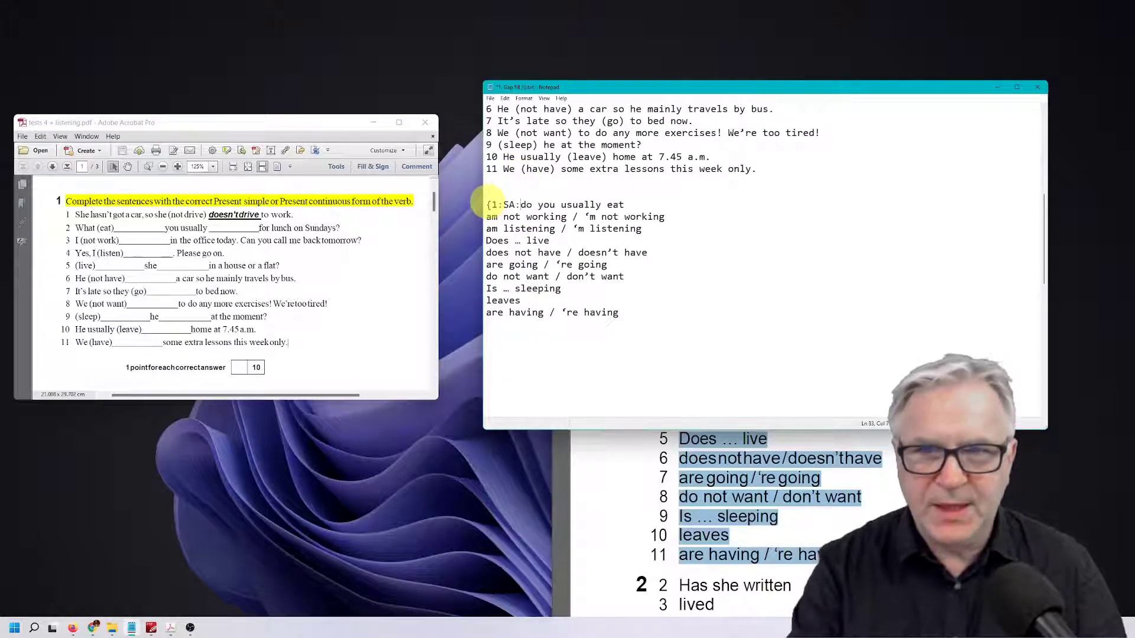
Paste the "{1:SA:" code before each of the nine remaining answers, from "am not working" to "are having".
key(ctrl+v)
click(486, 228)
key(ctrl+v)
click(486, 240)
key(ctrl+v)
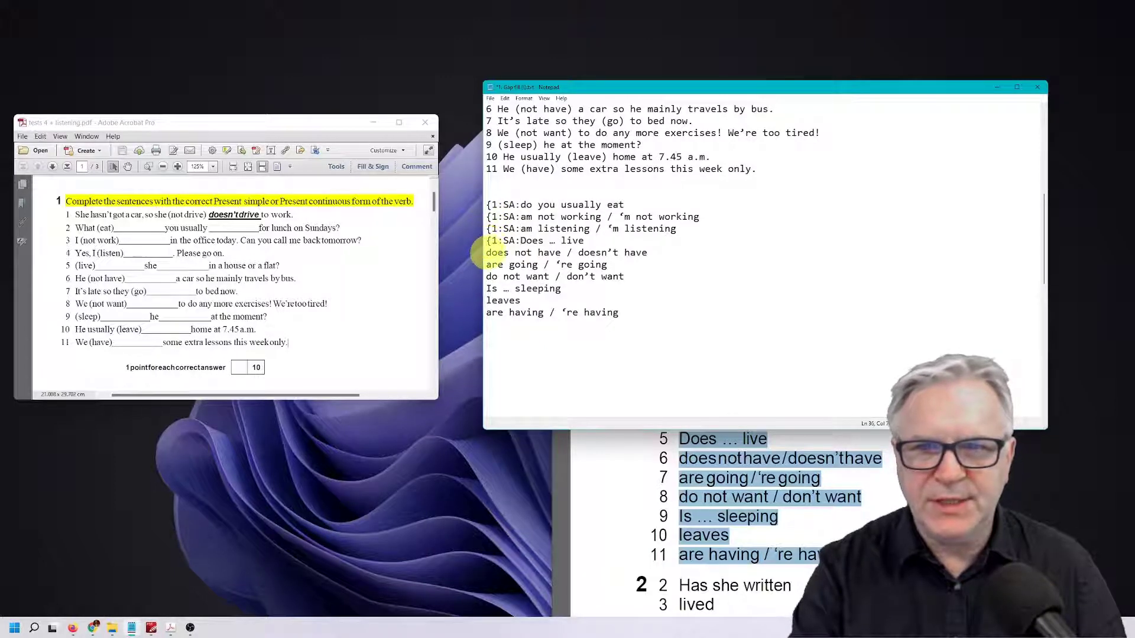
click(486, 253)
key(ctrl+v)
key(ctrl+v)
click(486, 276)
key(ctrl+v)
click(486, 288)
key(ctrl+v)
click(487, 300)
key(ctrl+v)
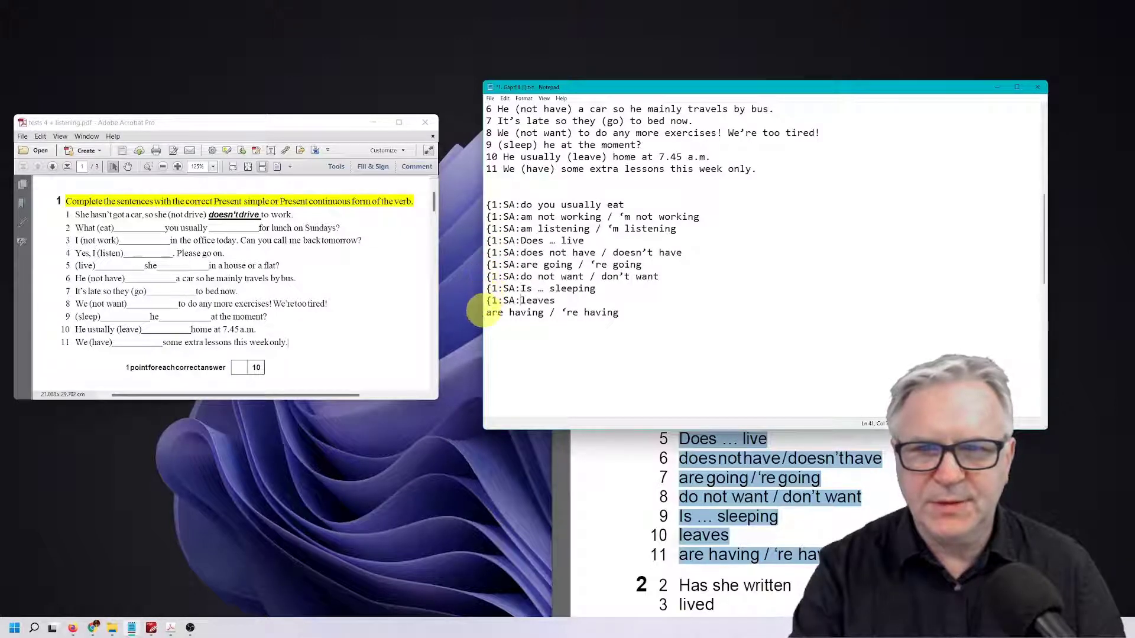
key(ctrl+v)
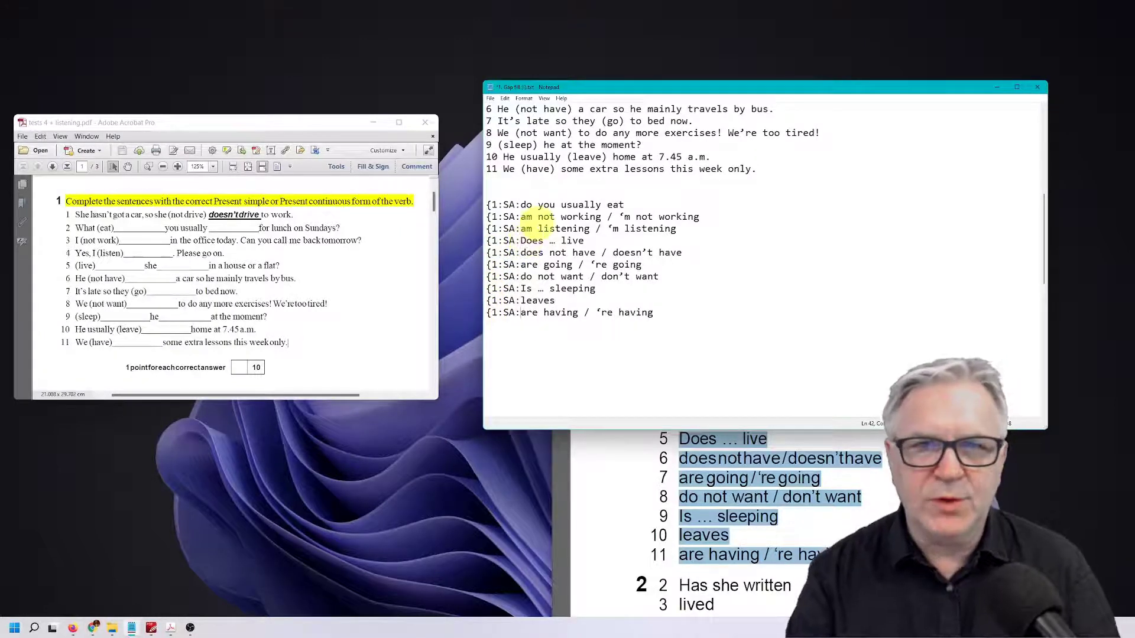
Add a closing brace "}" at the end of each of the ten answer lines.
click(625, 205)
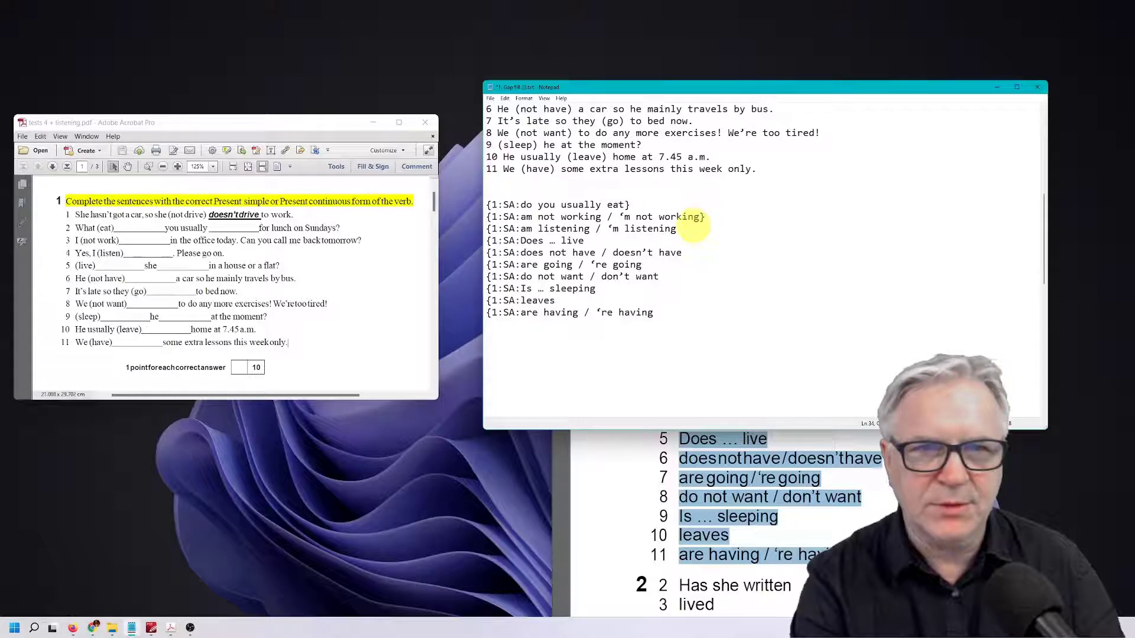
click(695, 231)
text(})
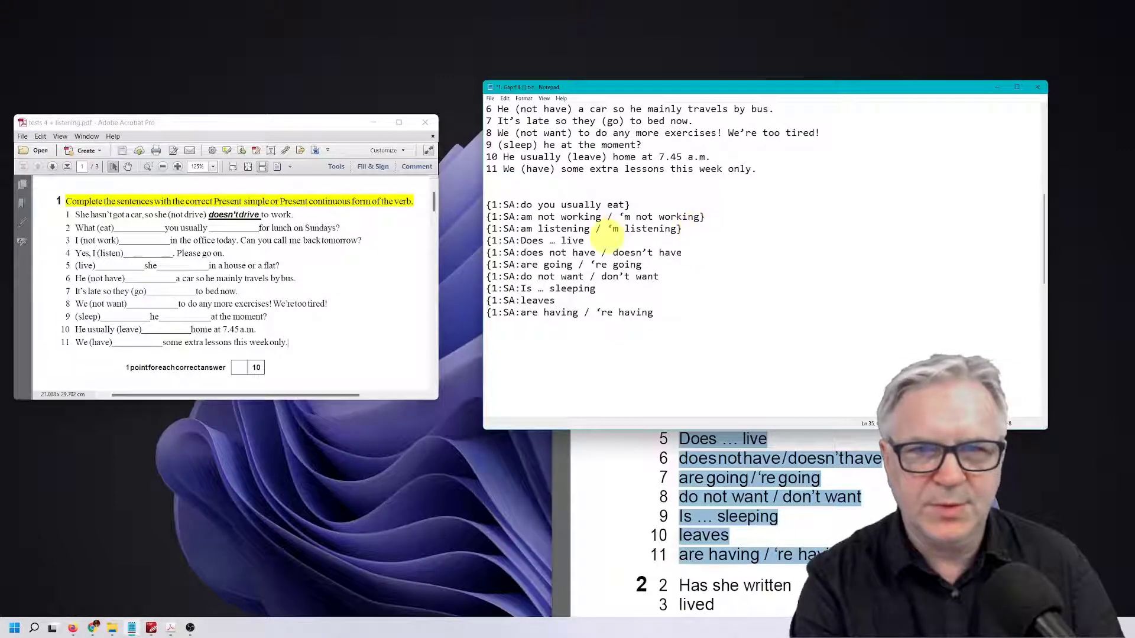
click(613, 237)
text(})
click(699, 255)
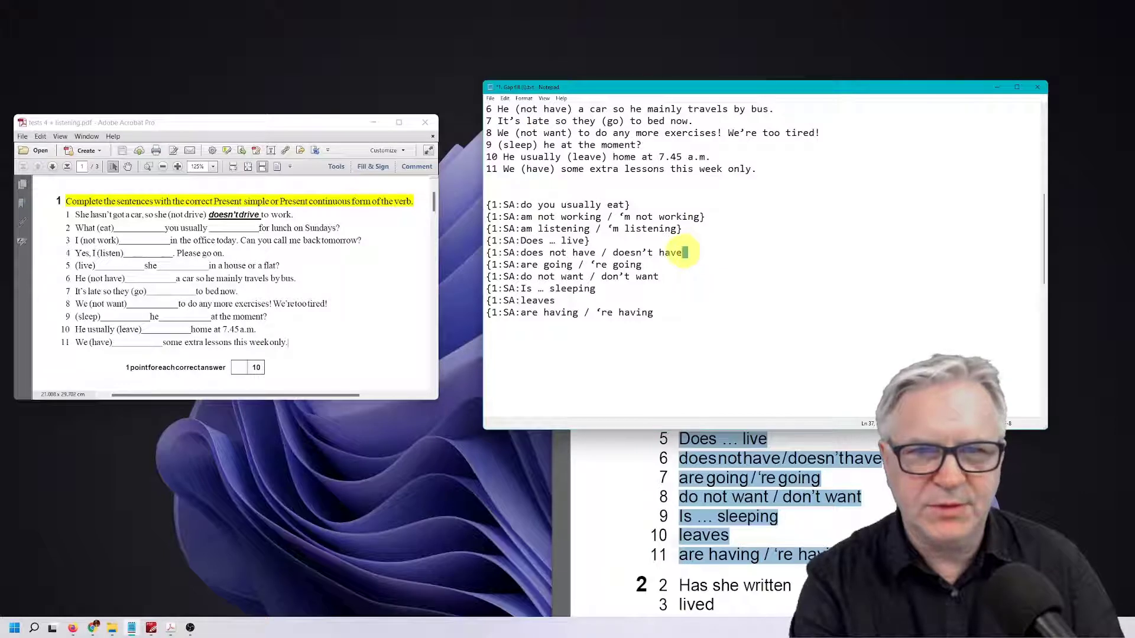
text(})
click(650, 266)
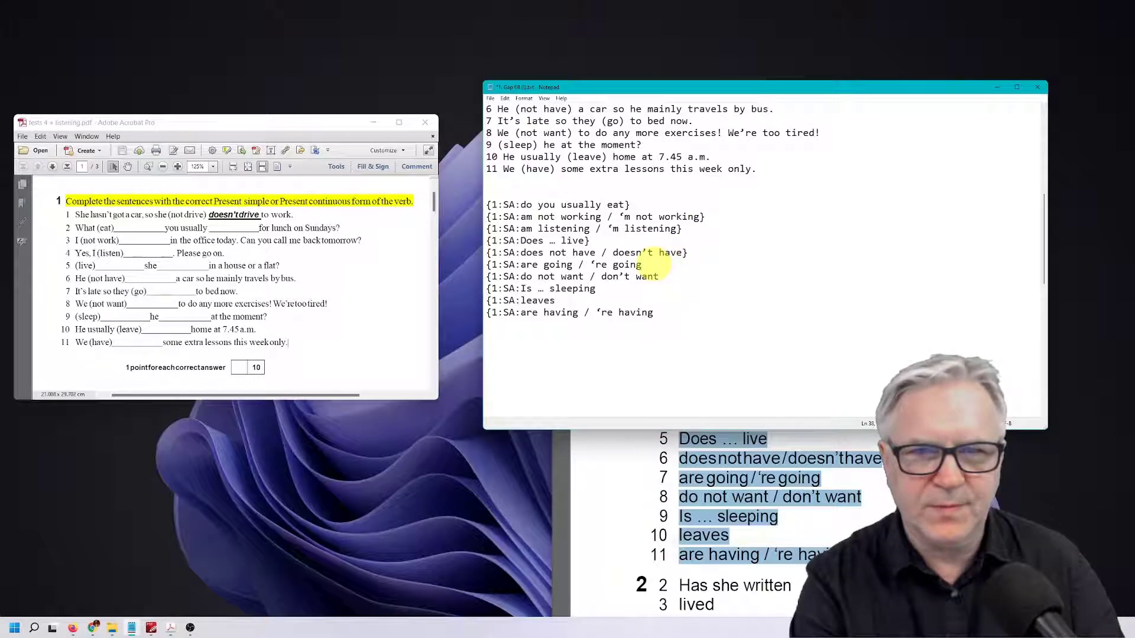
click(668, 277)
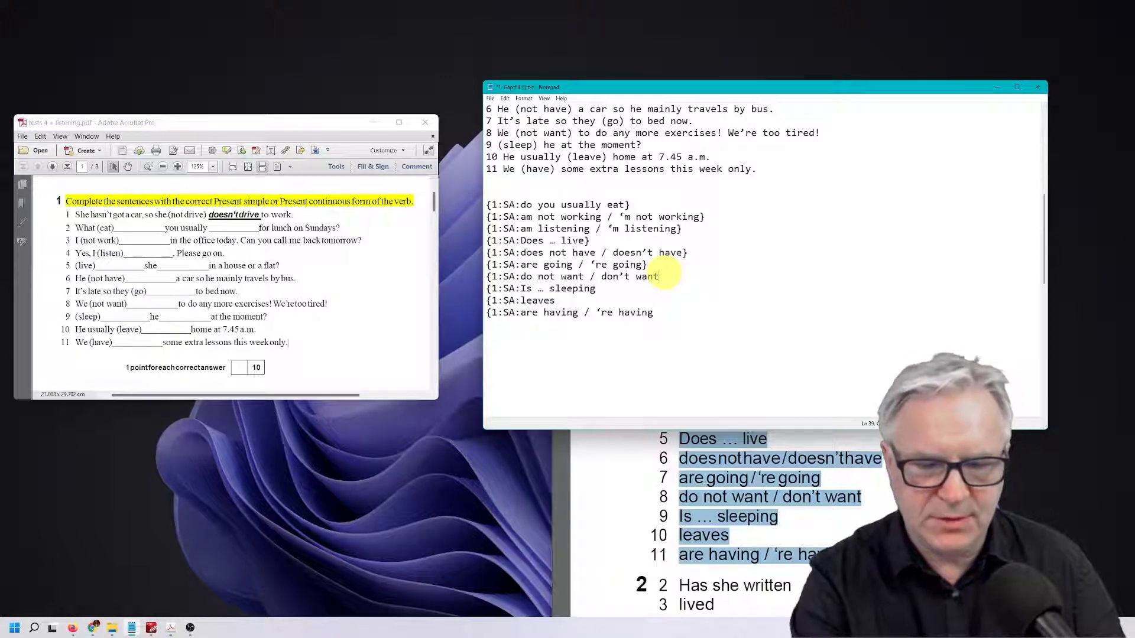
text(})
click(558, 301)
text(}})
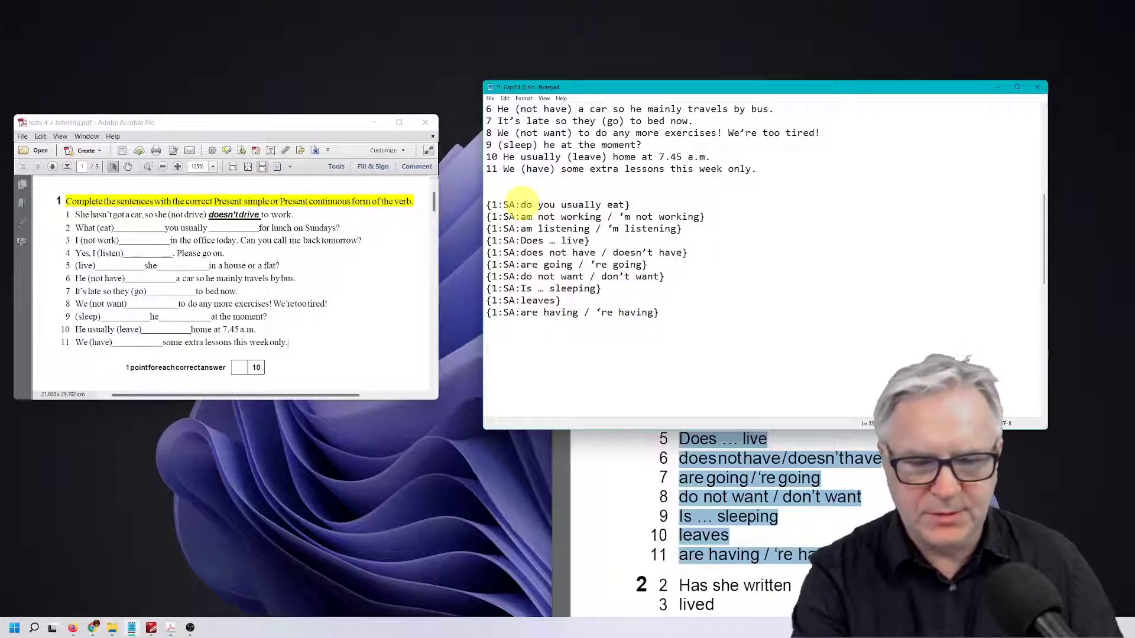
Insert an equals sign after "{1:SA:" in each of the ten answer lines, before the answer text.
text(=)
click(521, 217)
text(=)
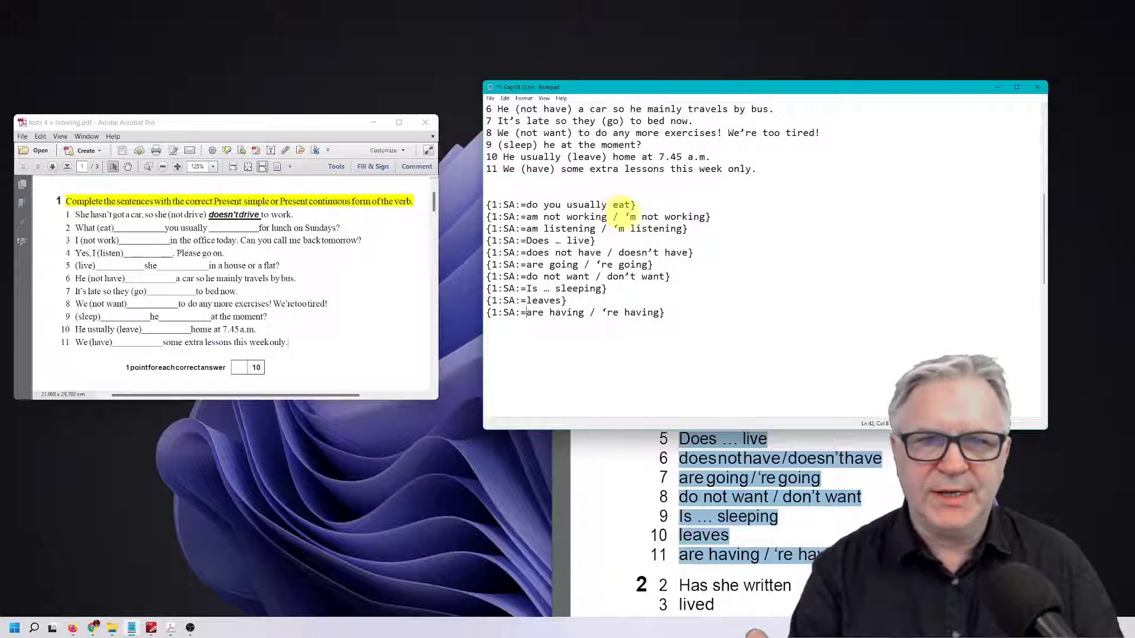
Replace the slash between "am not working" and "'m not working" with "~%100%" to mark the second answer as fully correct.
double_click(617, 217)
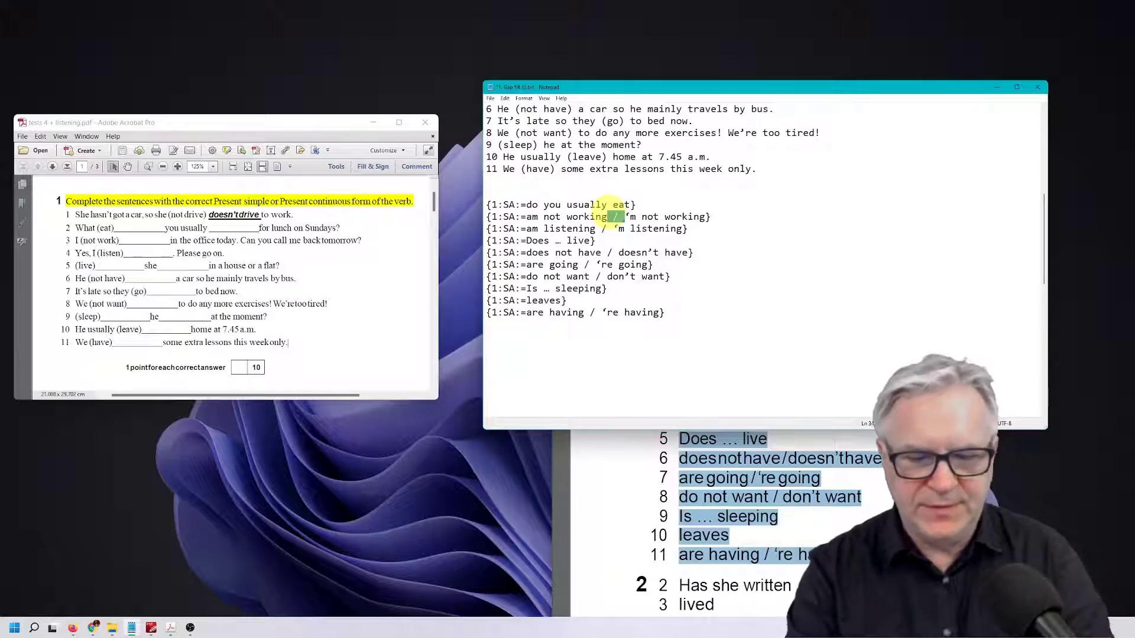
text(~)
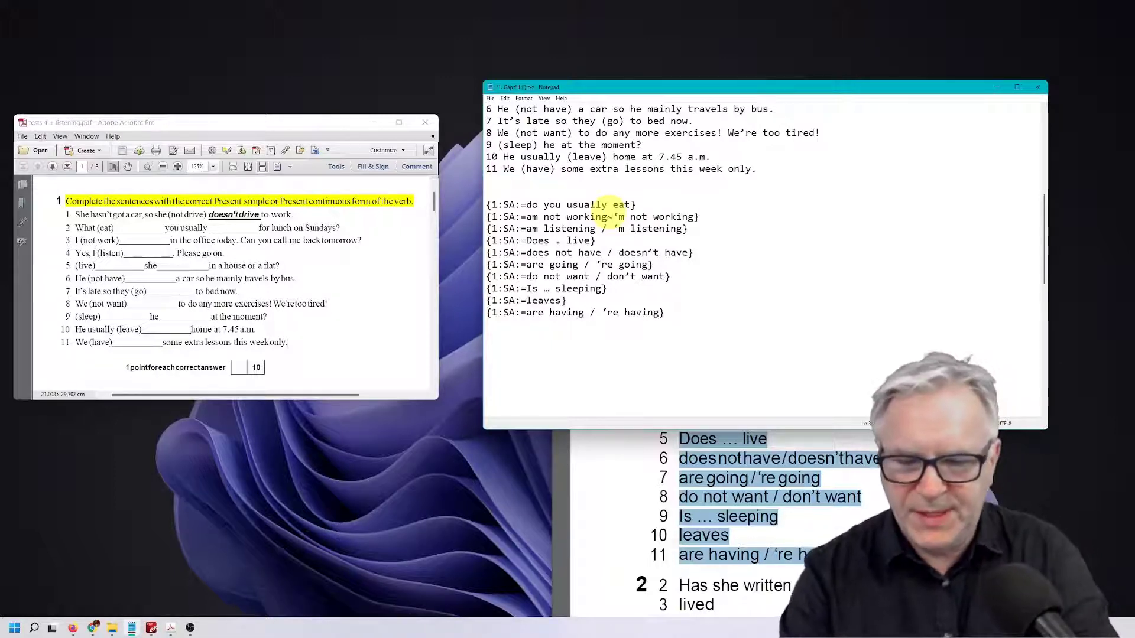
text(%100)
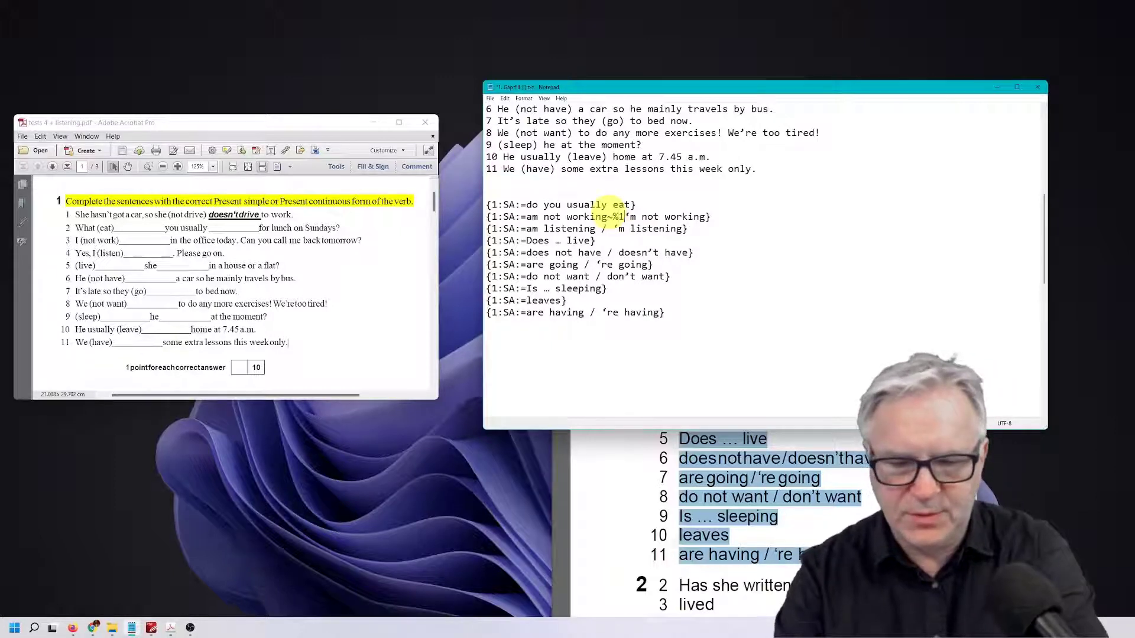
text(%)
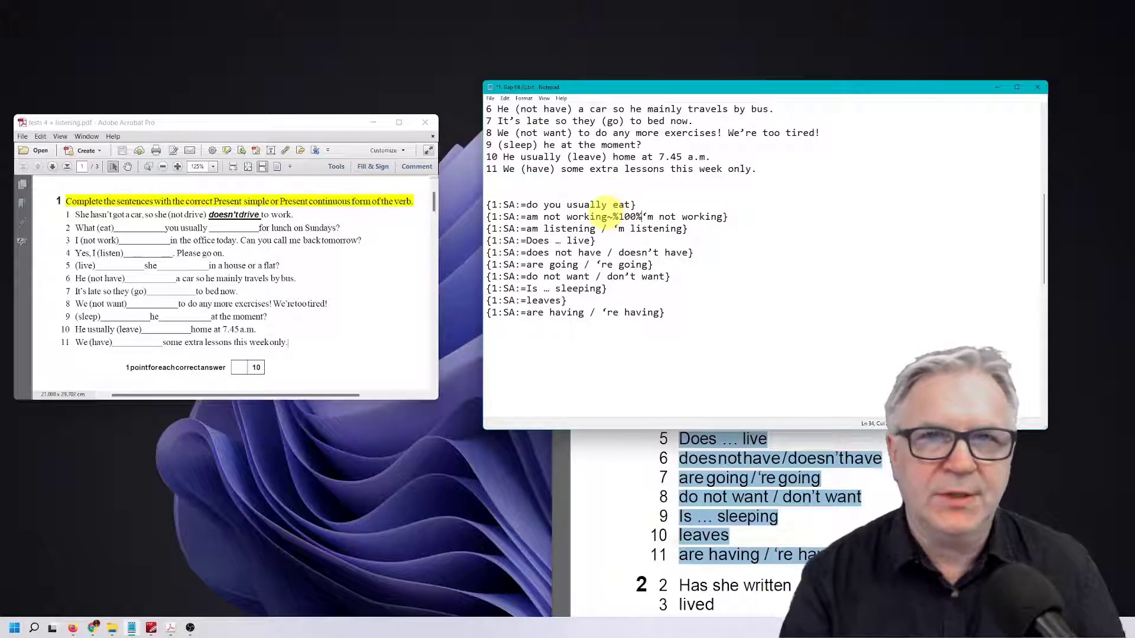
Copy "%100%" and use it to replace the slash in the other five answer lines with two alternatives, from "am listening" to "are having".
drag(612, 216, 637, 217)
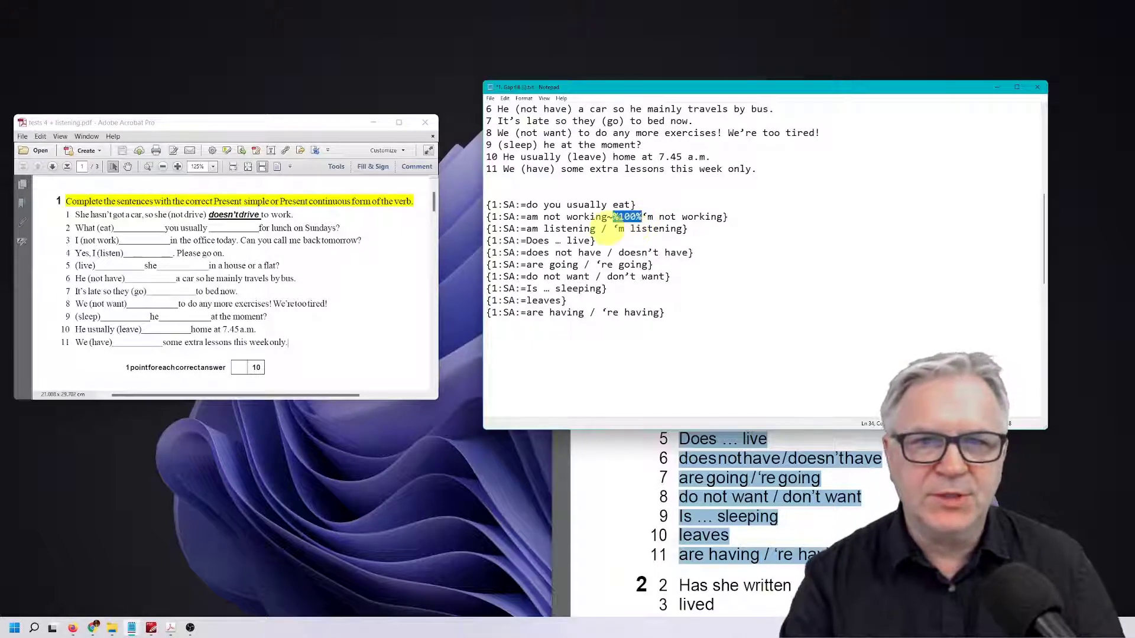
drag(596, 230, 619, 231)
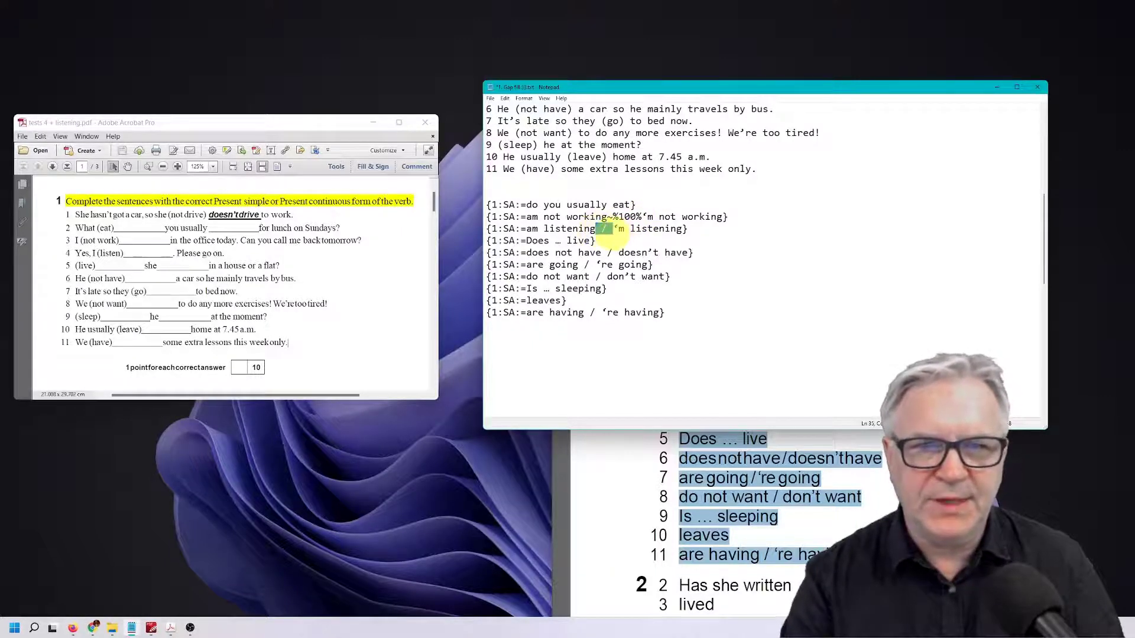
text(%100%)
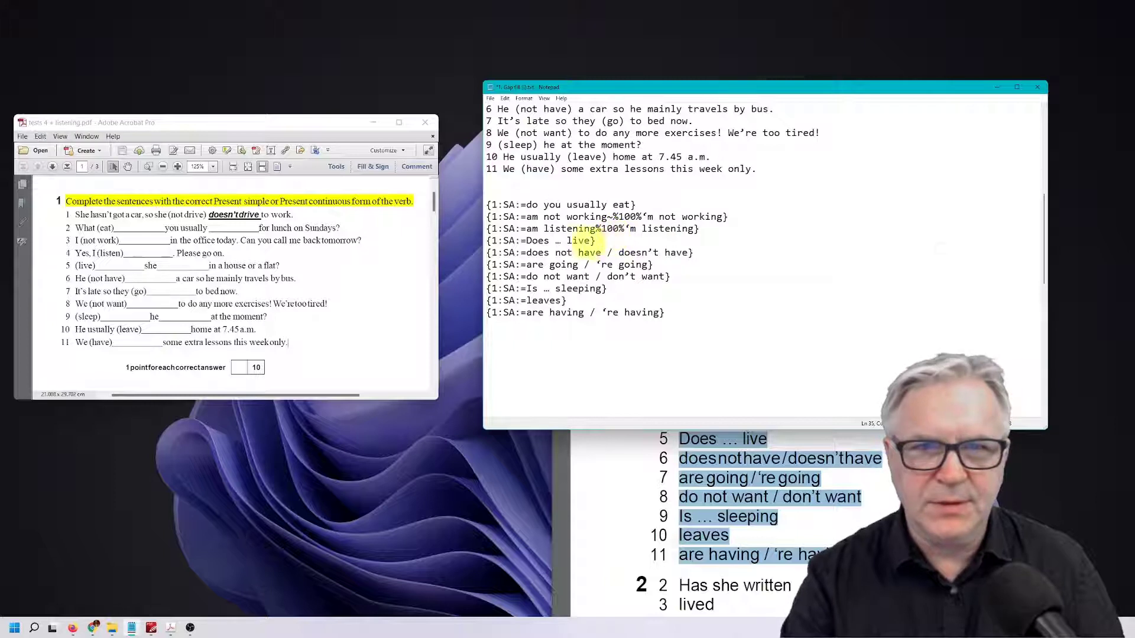
drag(601, 253, 601, 312)
text(%100%)
text(%100%)
text(%100%)
text(%100%)
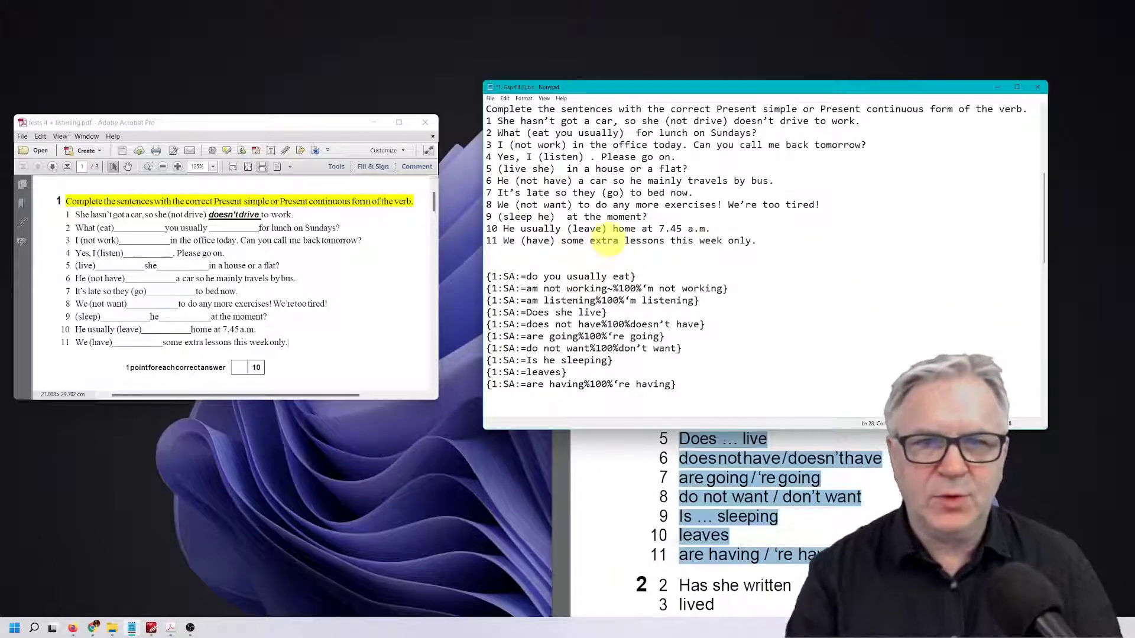
Place the code "{1:SA:=do you usually eat}" after the prompt "(eat you usually)" in sentence 2.
drag(637, 276, 485, 276)
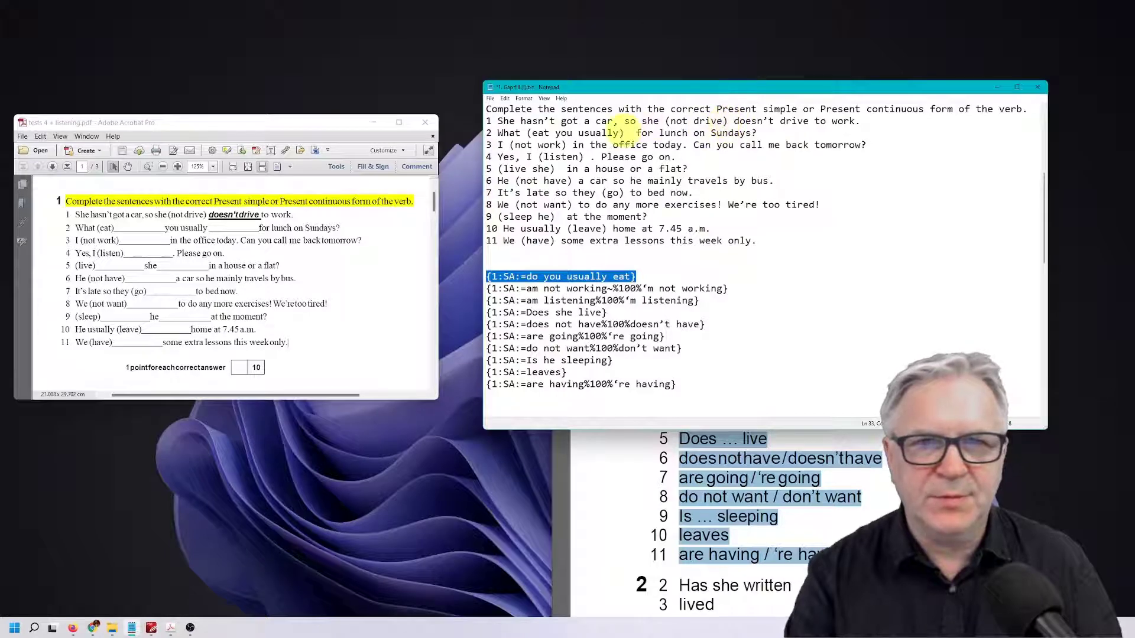
click(626, 132)
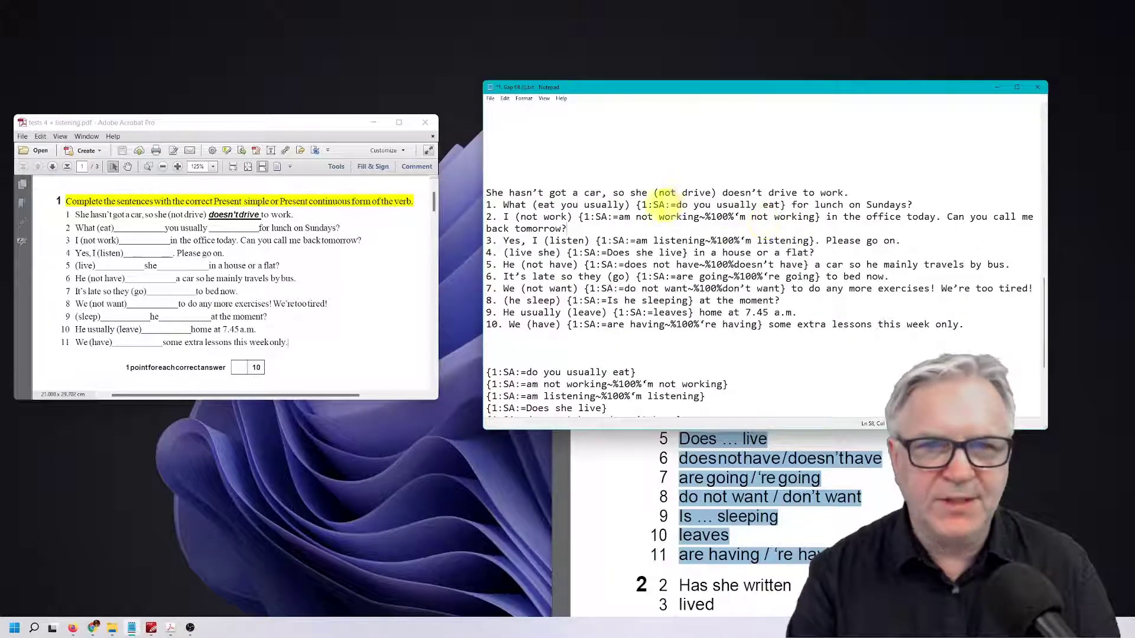
scroll(667, 205, up, 7)
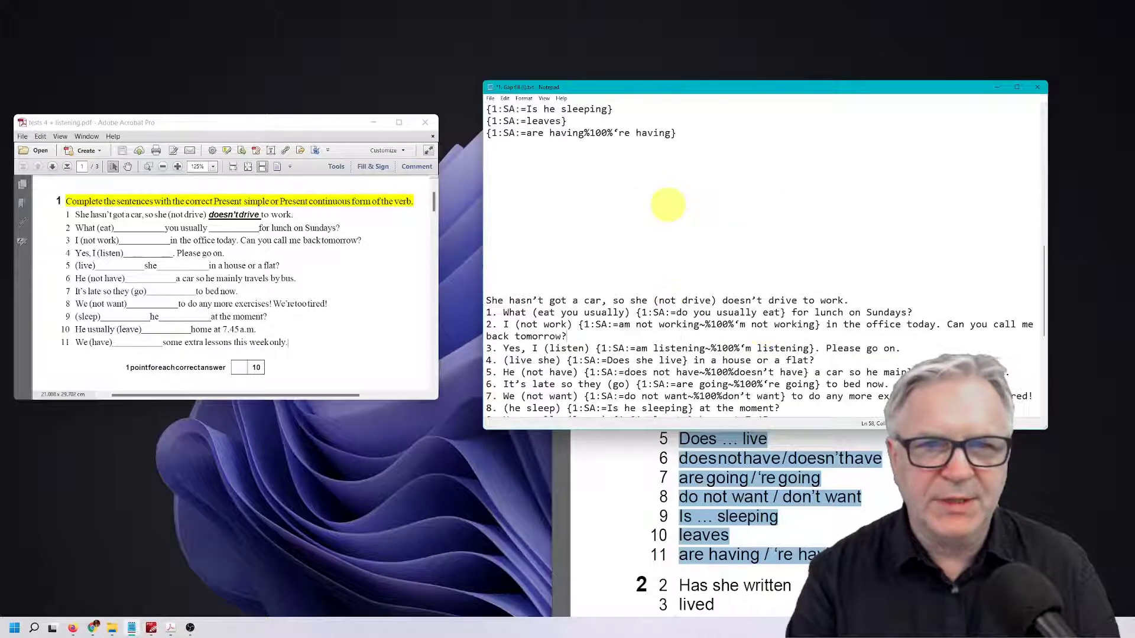
scroll(668, 205, up, 4)
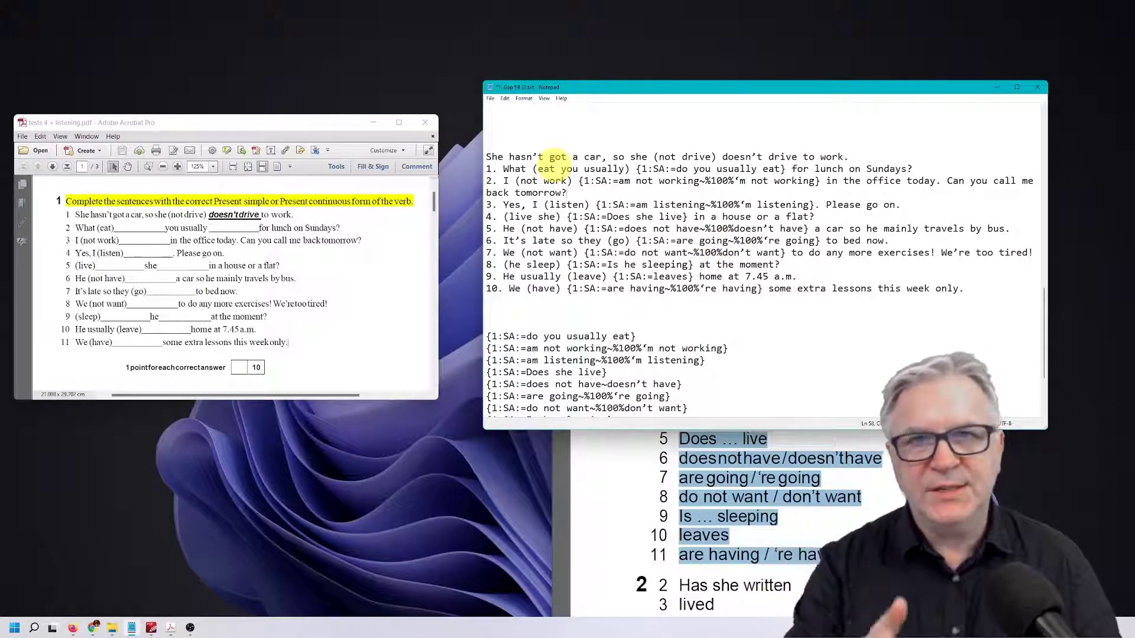
Copy the finished block, from the "She hasn't got a car" example to sentence 10, into the Cloze question text on both Moodle sites.
drag(485, 157, 951, 284)
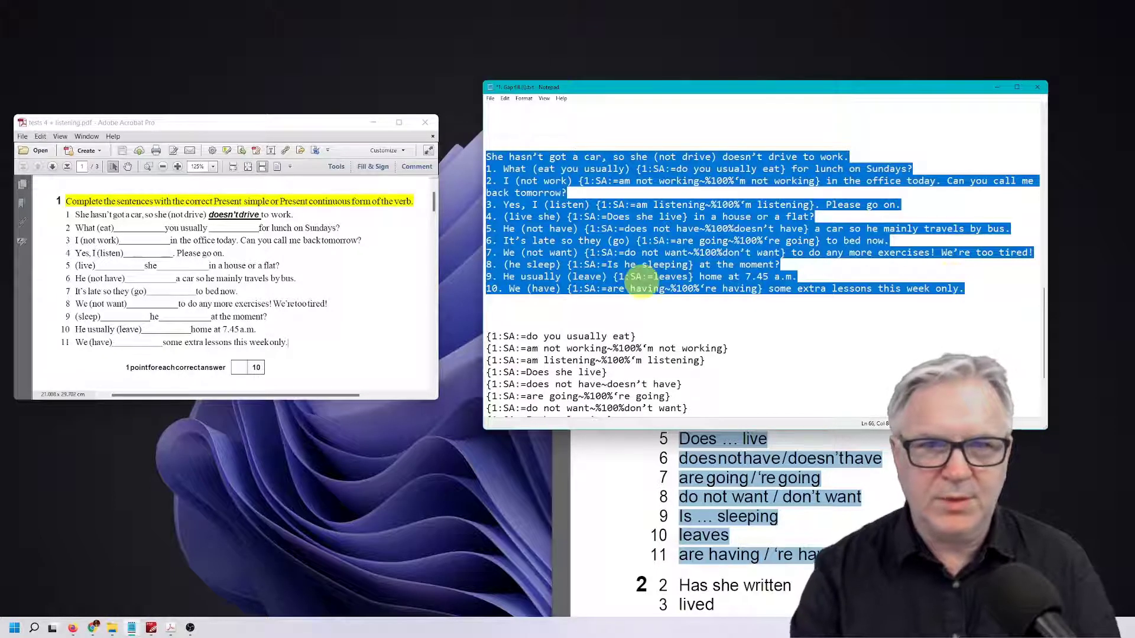
click(93, 628)
click(74, 628)
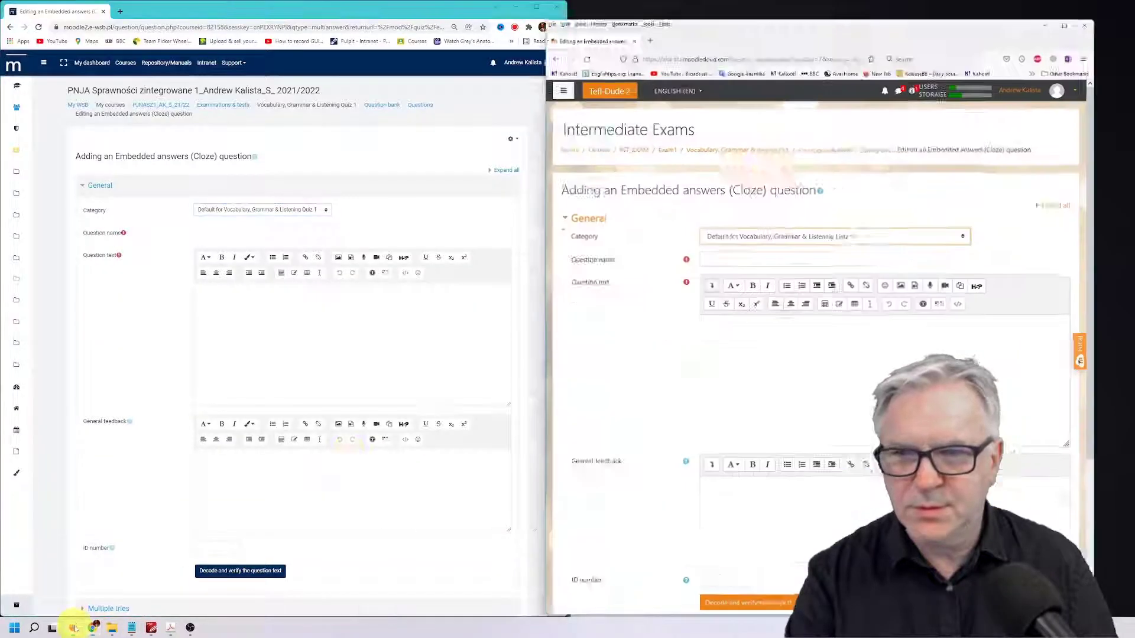
click(751, 319)
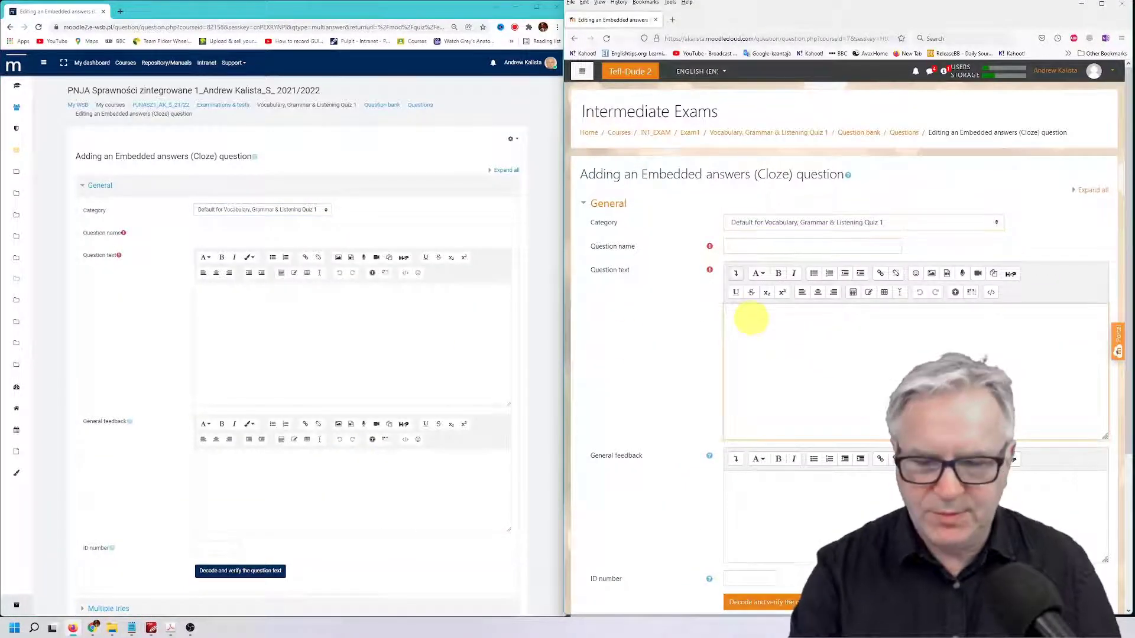
key(ctrl+v)
click(282, 296)
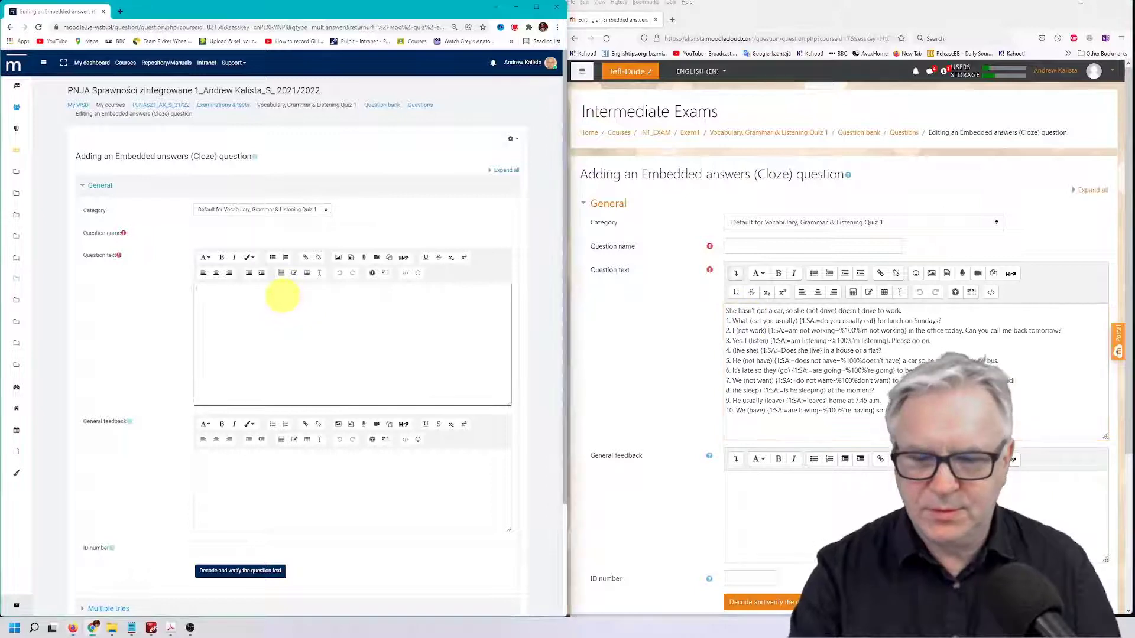
key(ctrl+v)
click(621, 228)
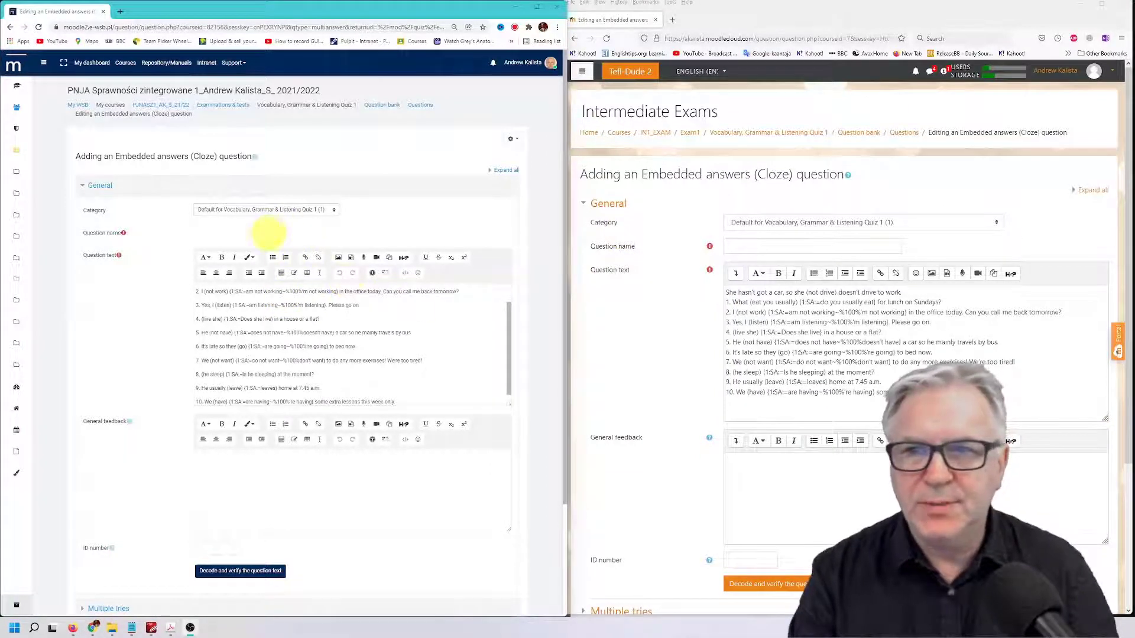
Name the question "1 Present Simple or Present continuous" on both Moodle sites, reusing the text from the clipboard history.
click(263, 232)
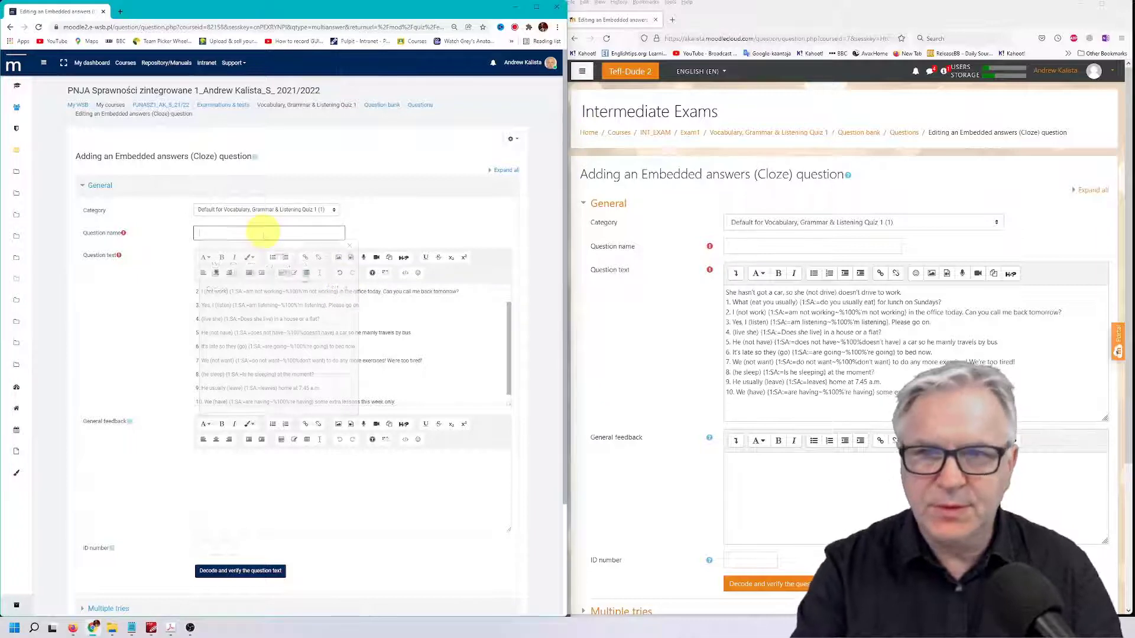
key(super+v)
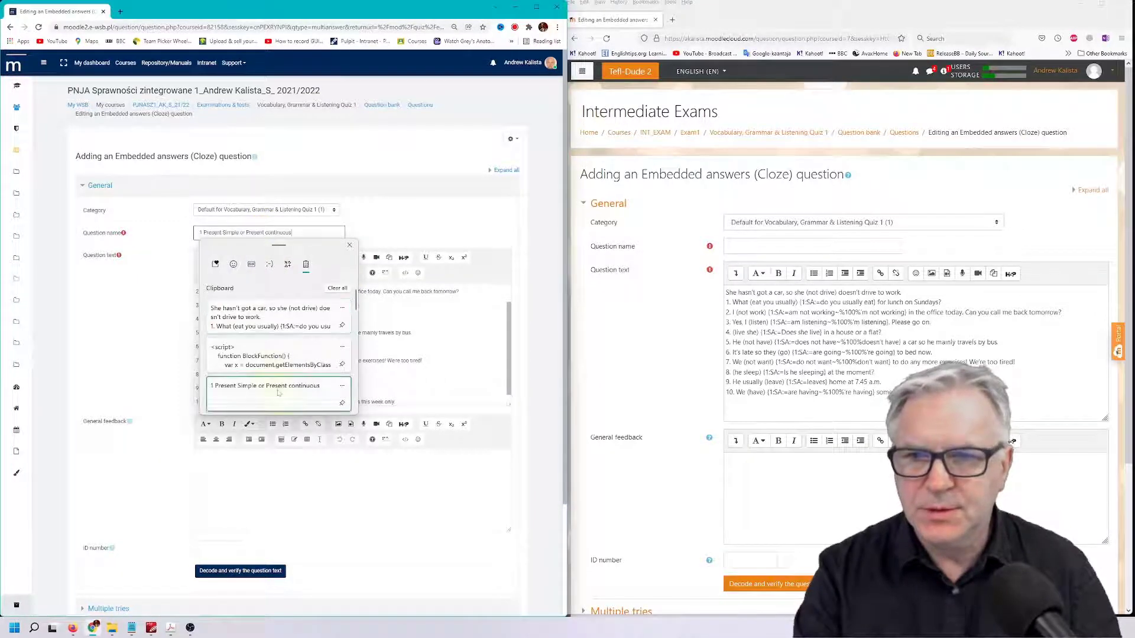
click(271, 385)
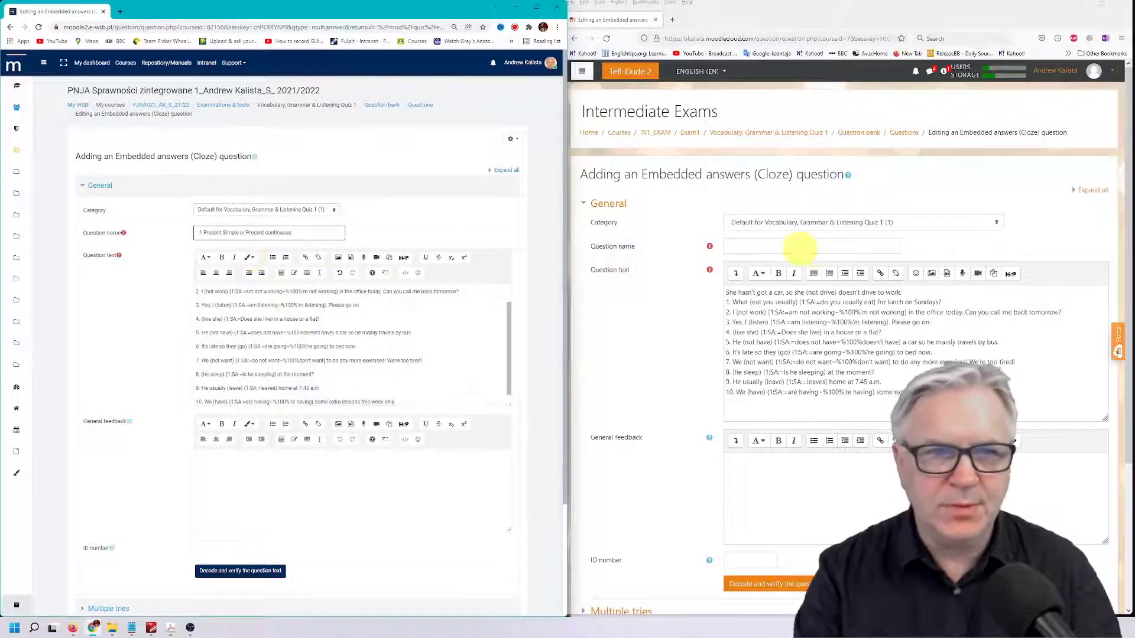
click(795, 247)
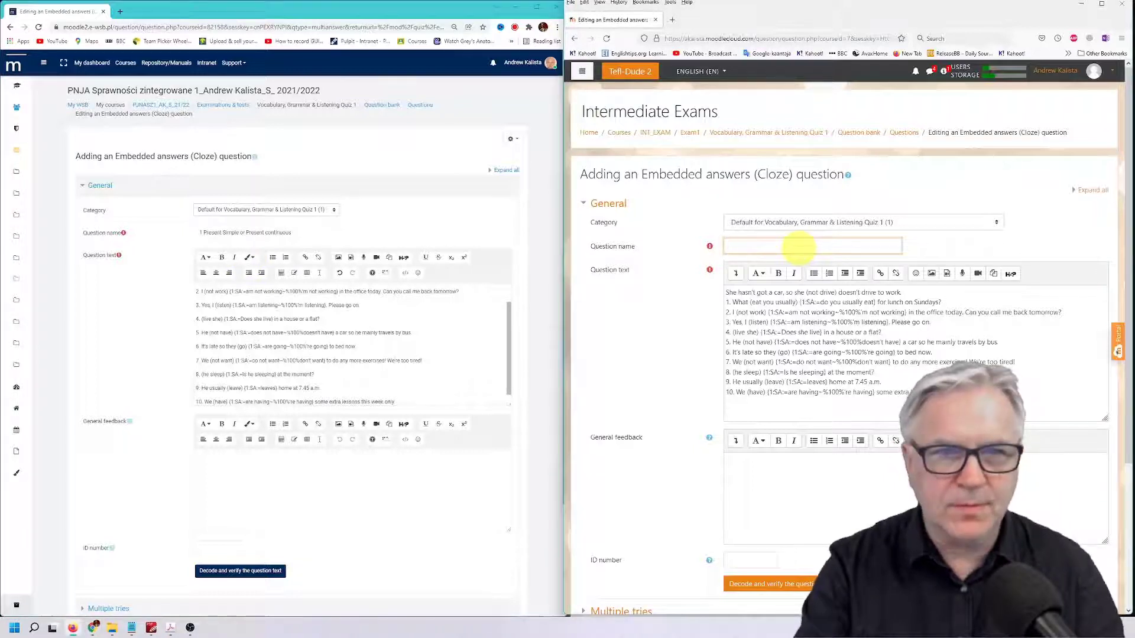
key(super+v)
click(801, 402)
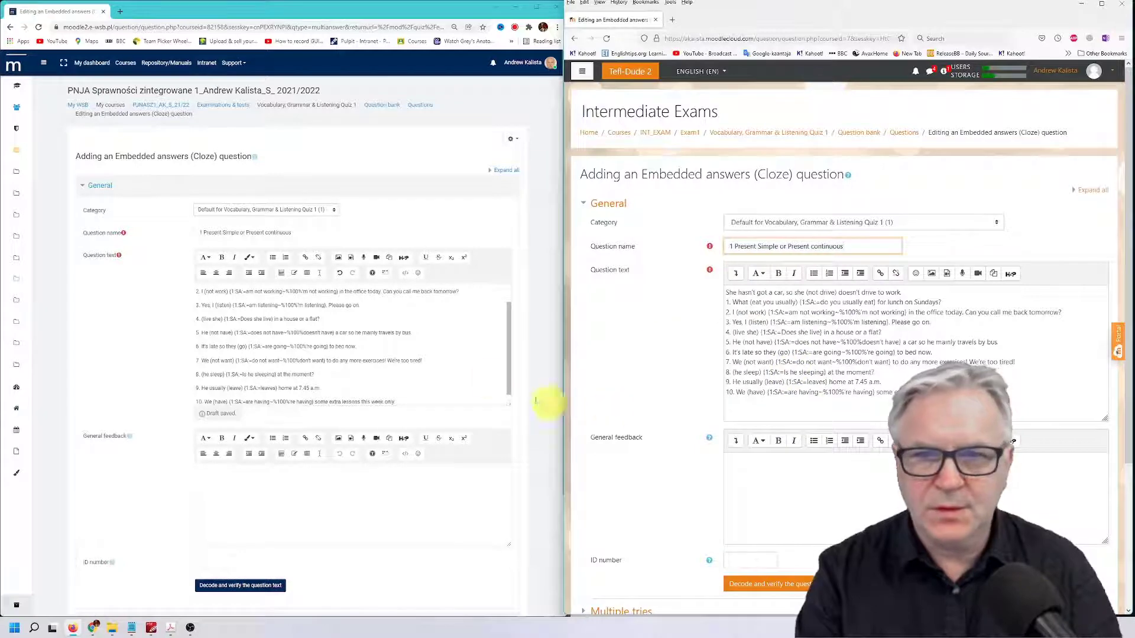
Save the Cloze question into the quiz on the moodle2.e-wsb.pl site.
scroll(680, 387, down, 3)
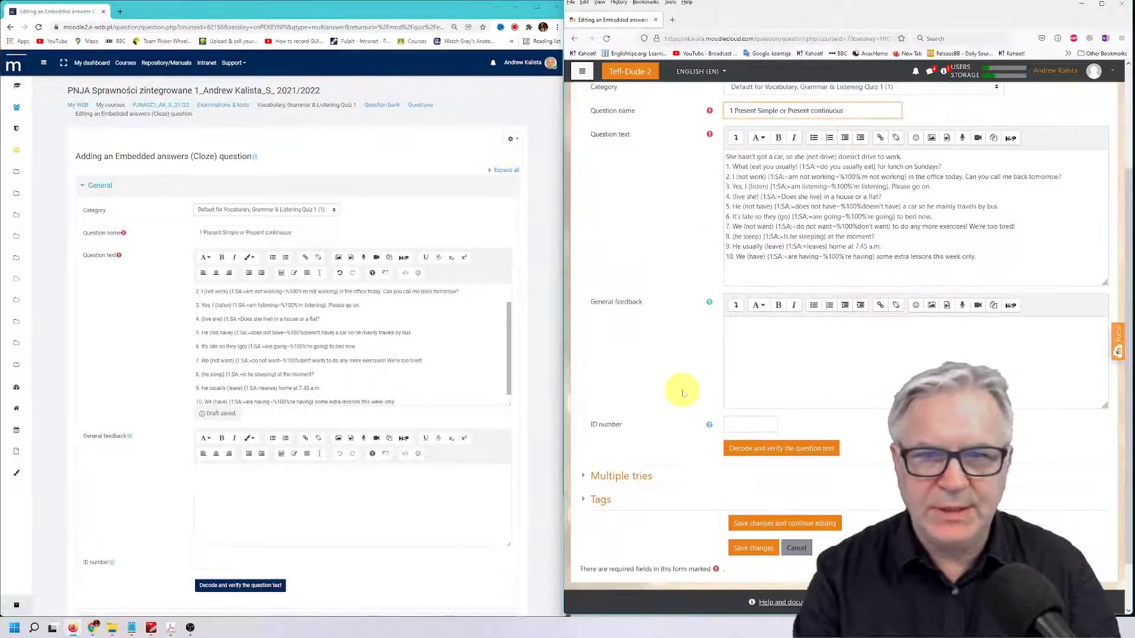
scroll(298, 358, down, 1)
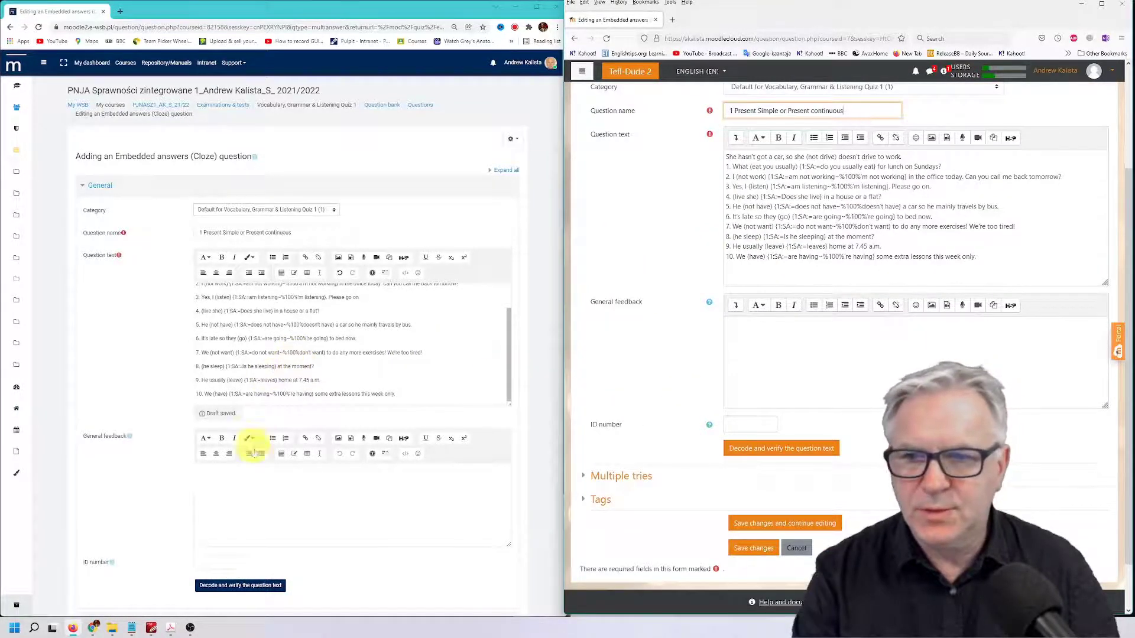
scroll(257, 437, down, 1)
scroll(263, 443, down, 2)
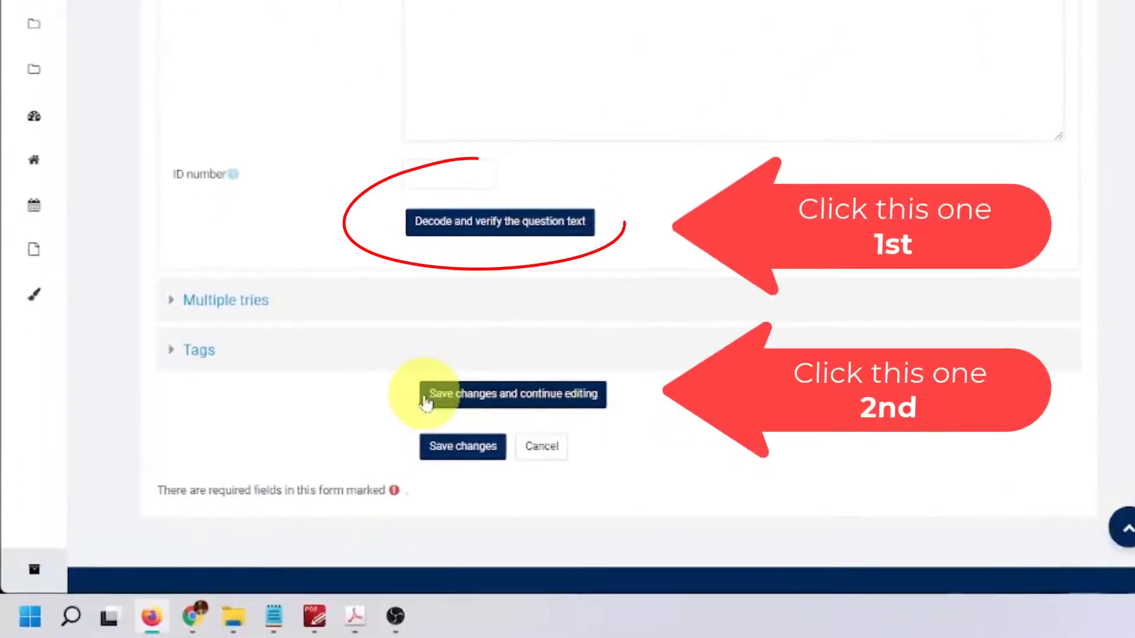
click(449, 452)
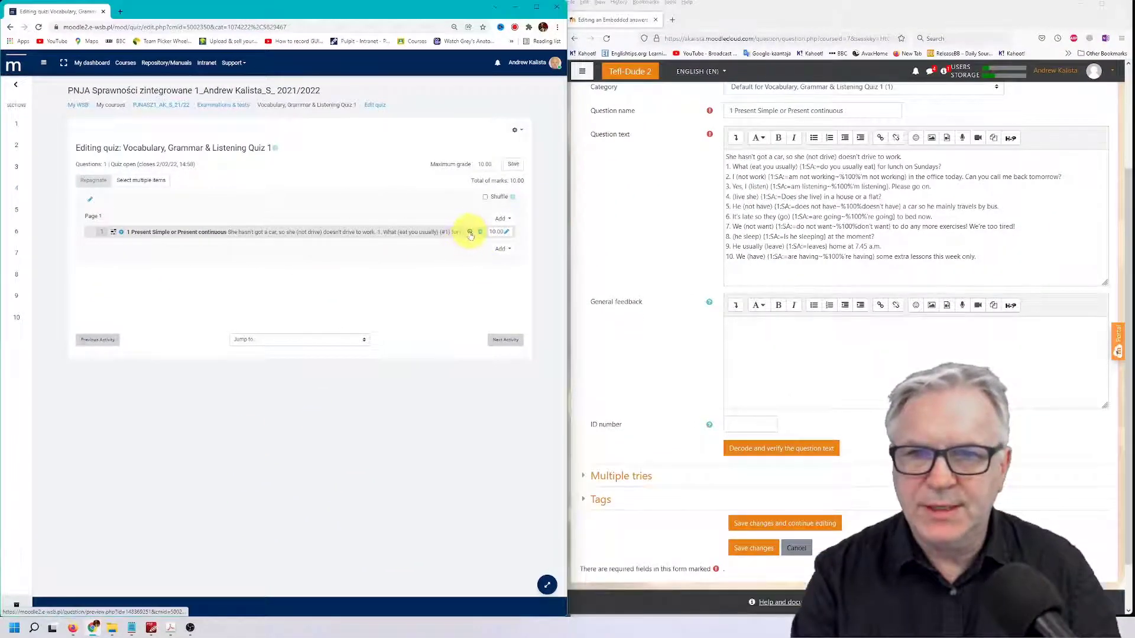
Preview the question in an enlarged window, fill in the correct responses to check the gaps, and close the preview.
click(470, 232)
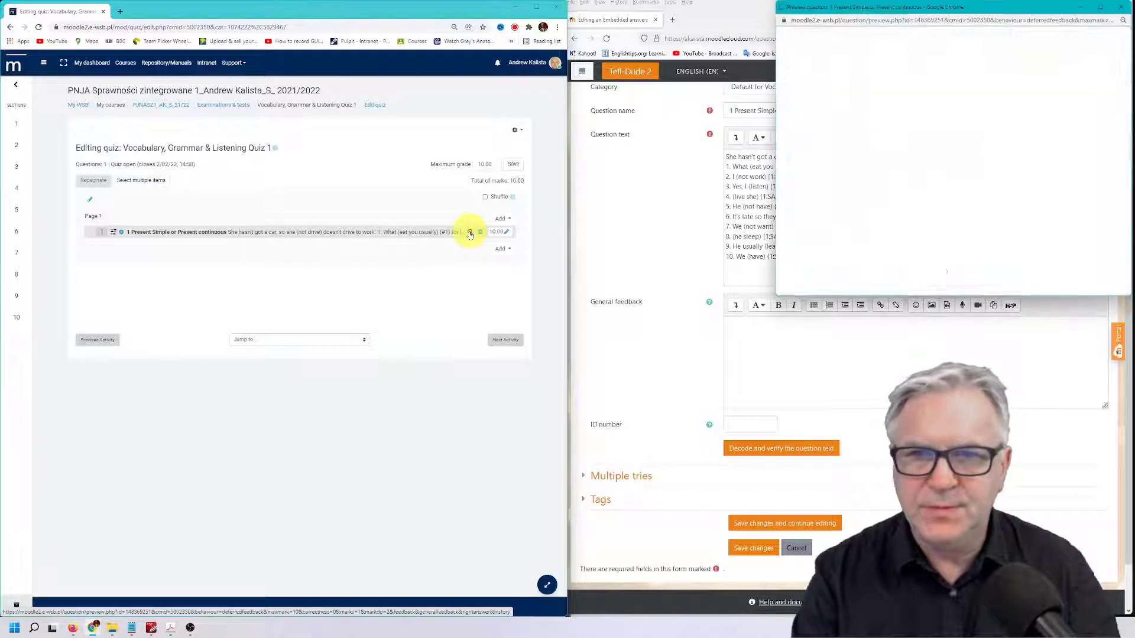
drag(910, 8, 412, 88)
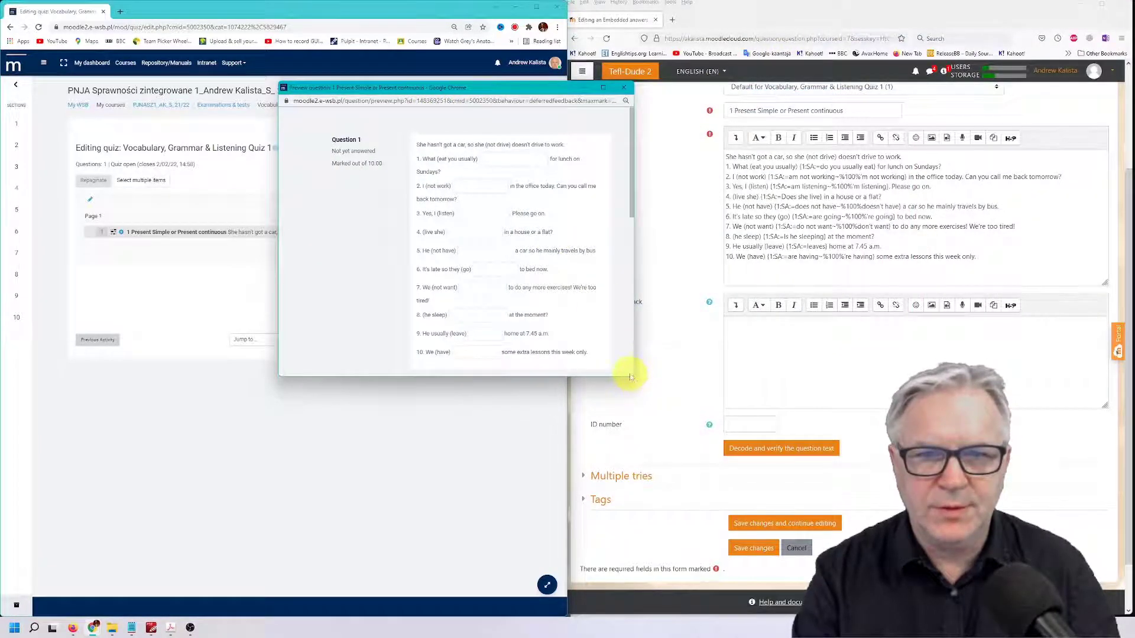
drag(631, 375, 810, 477)
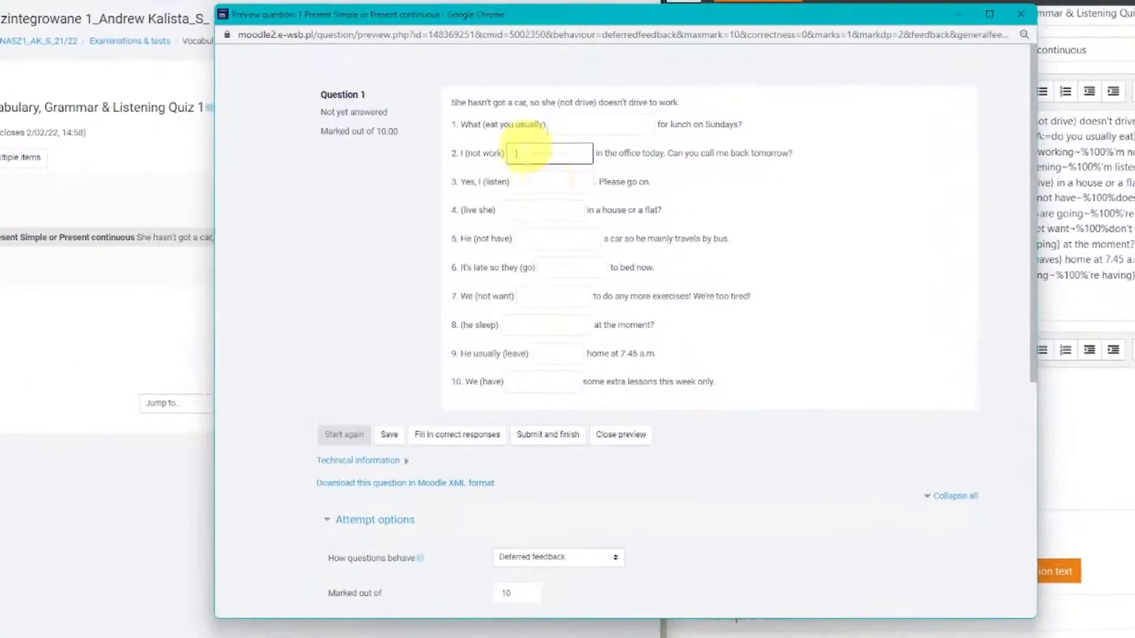
click(491, 195)
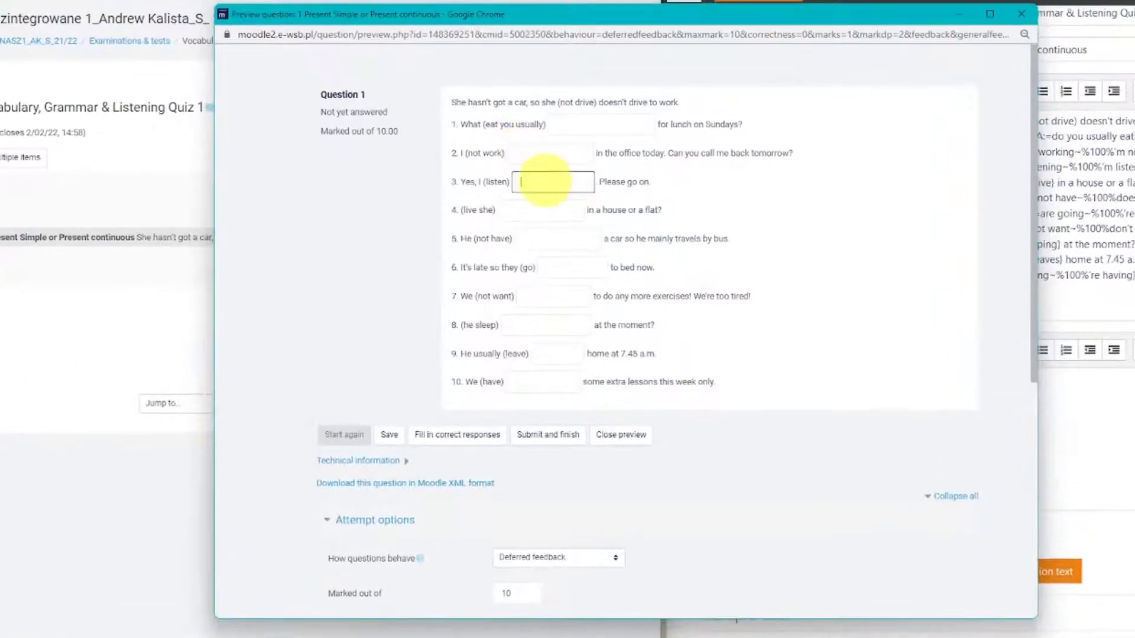
click(452, 437)
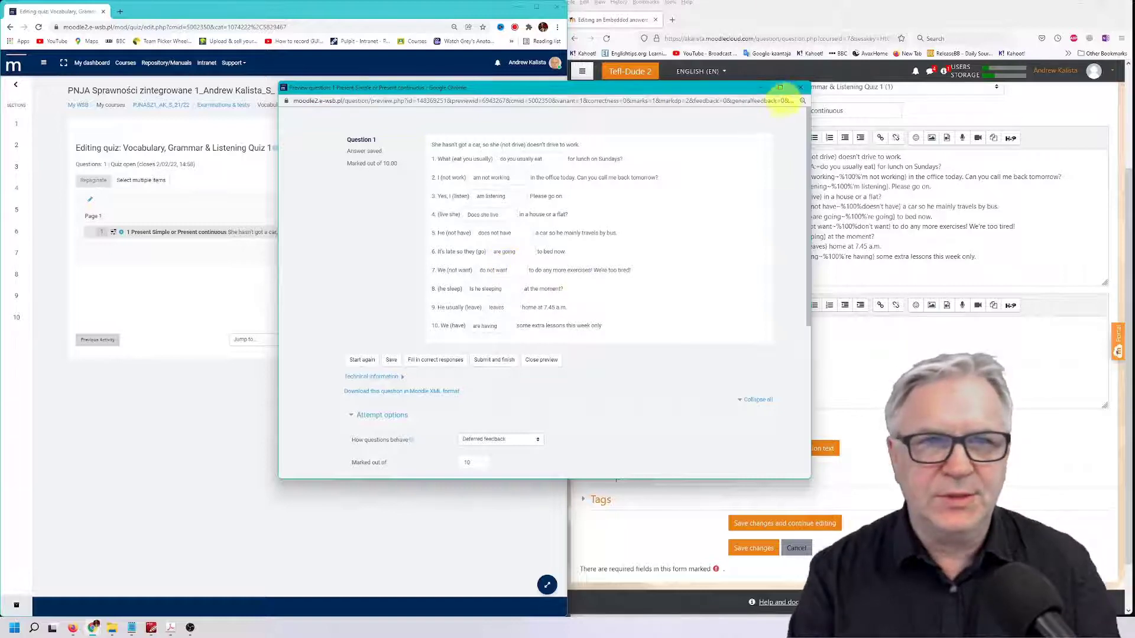
click(800, 87)
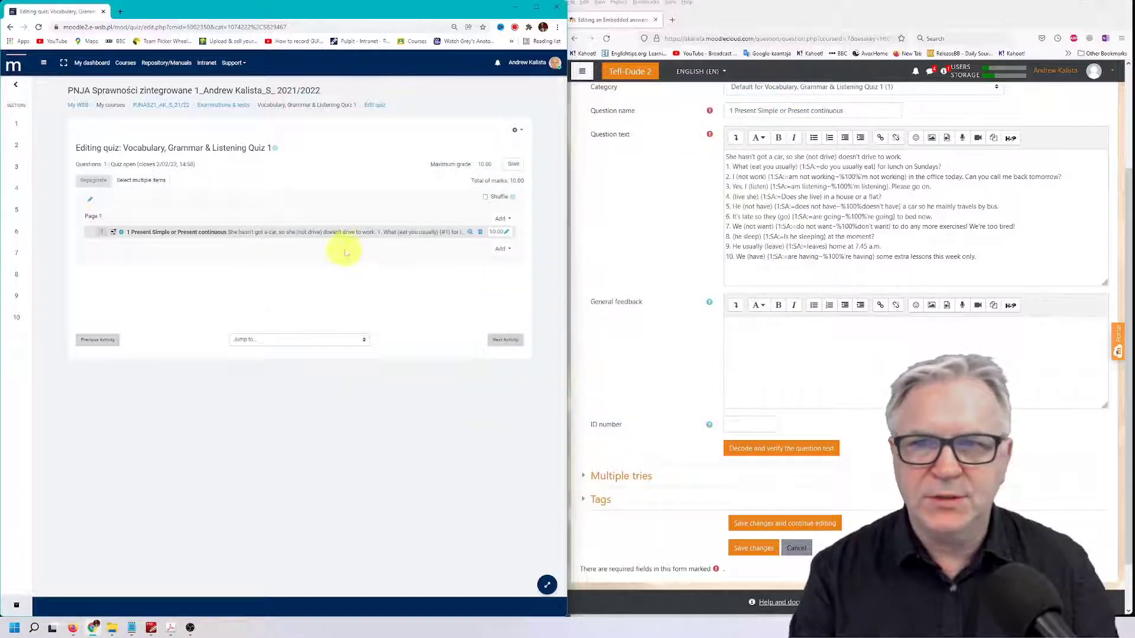
Open the Present Simple question for editing on moodle2.e-wsb.pl and insert two blank lines above the question text's HTML source.
click(119, 232)
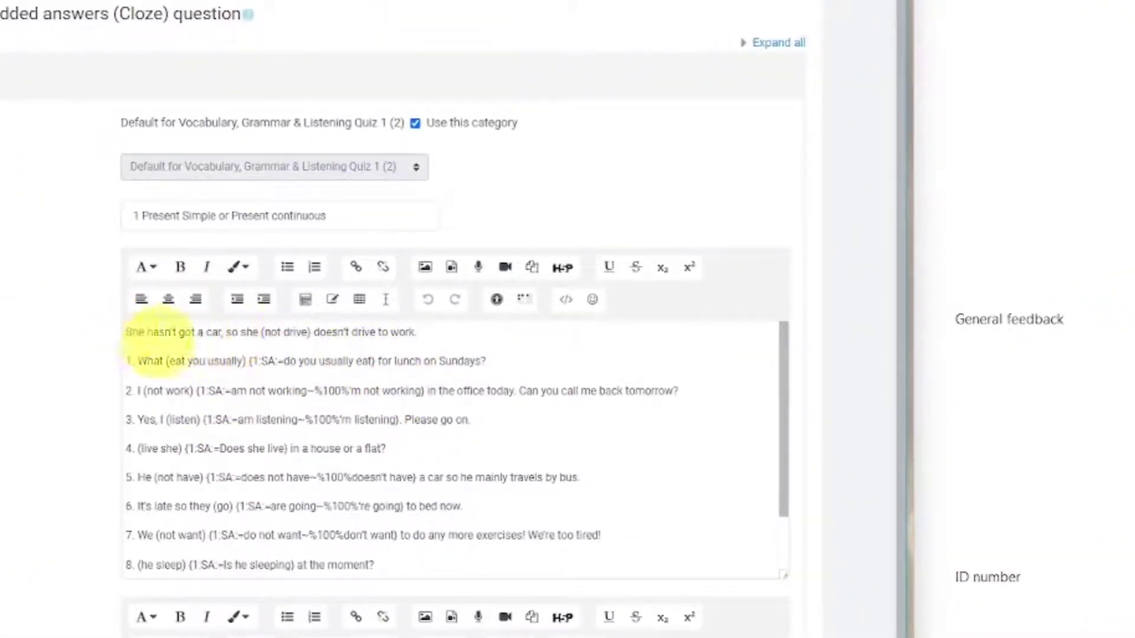
click(565, 301)
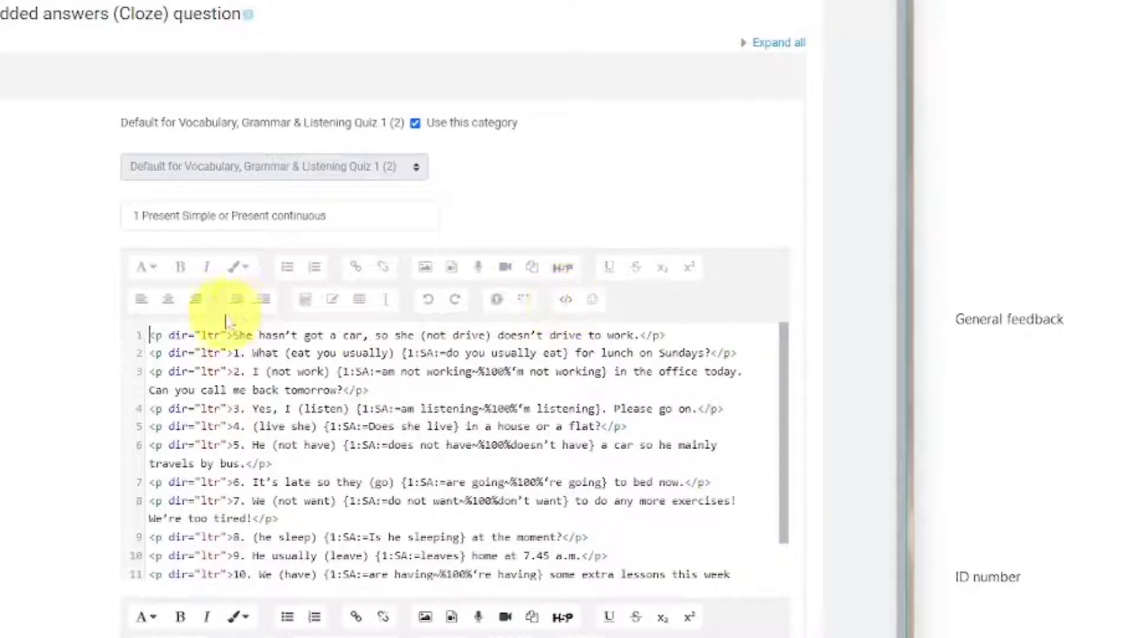
key(Return)
key(Return)
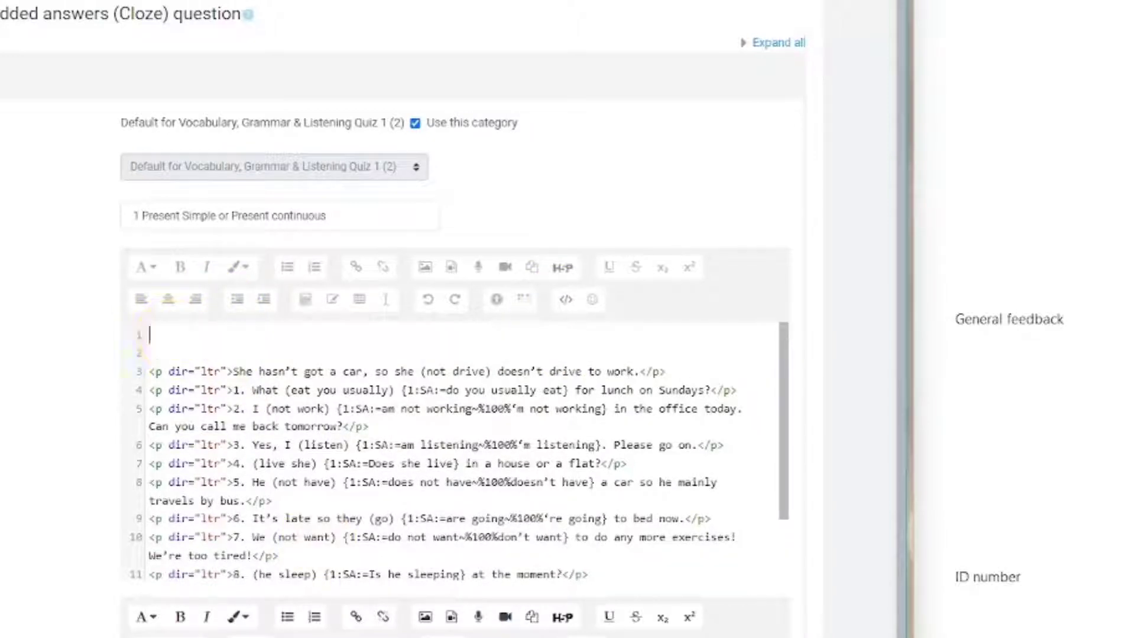
Copy the whole BlockFunction script from the Notepad file and paste it at the start of the question text's HTML source.
key(alt+Tab)
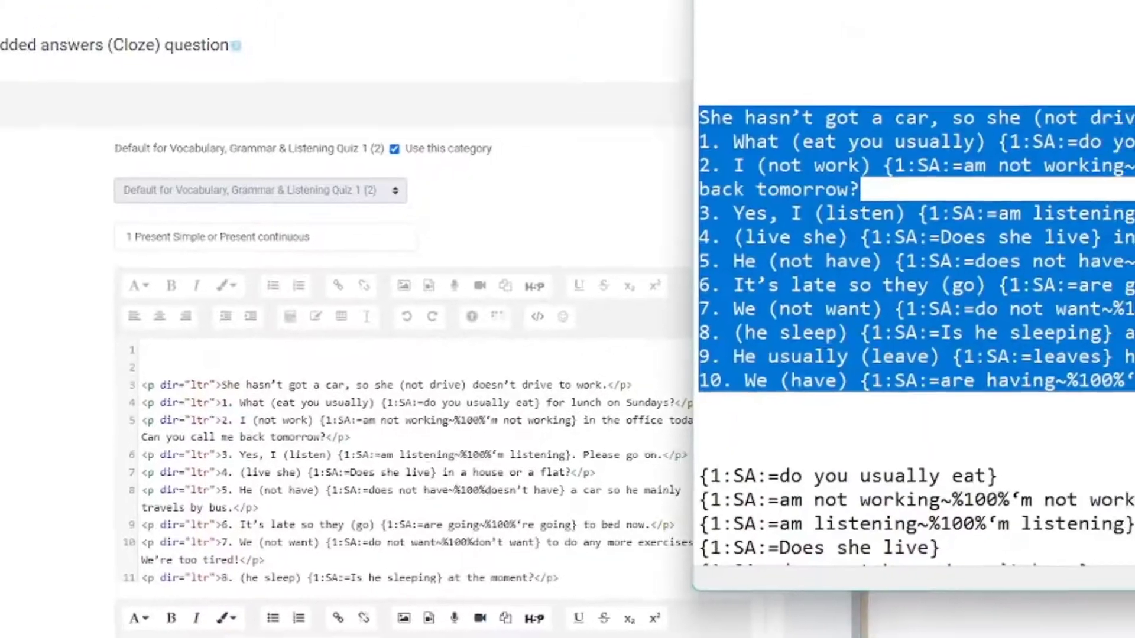
click(683, 405)
scroll(685, 402, up, 9)
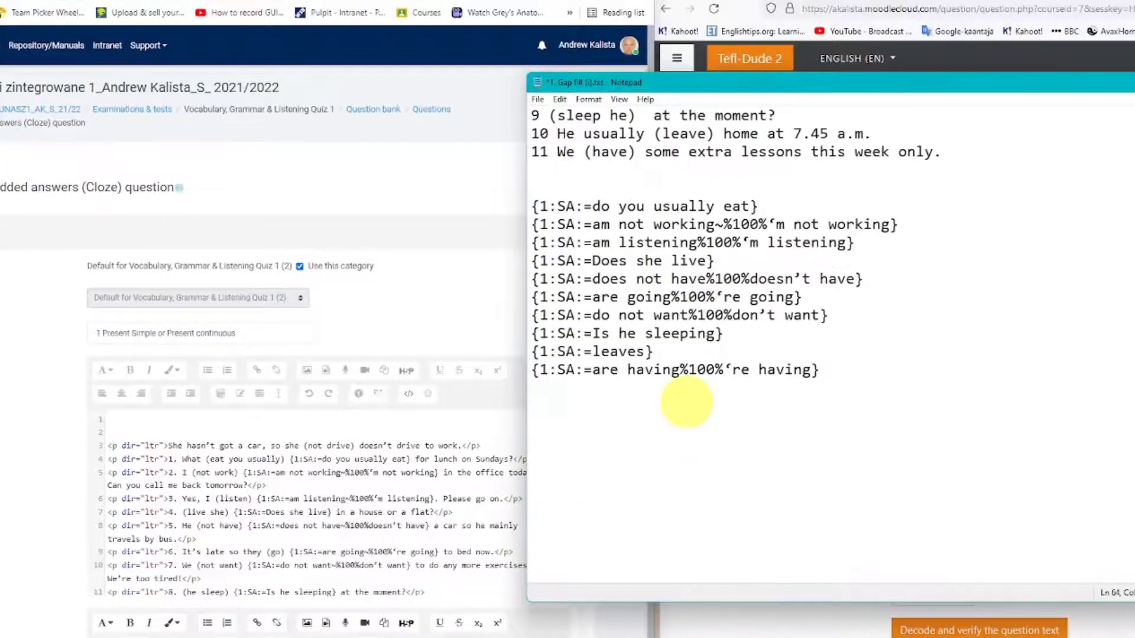
scroll(686, 402, up, 9)
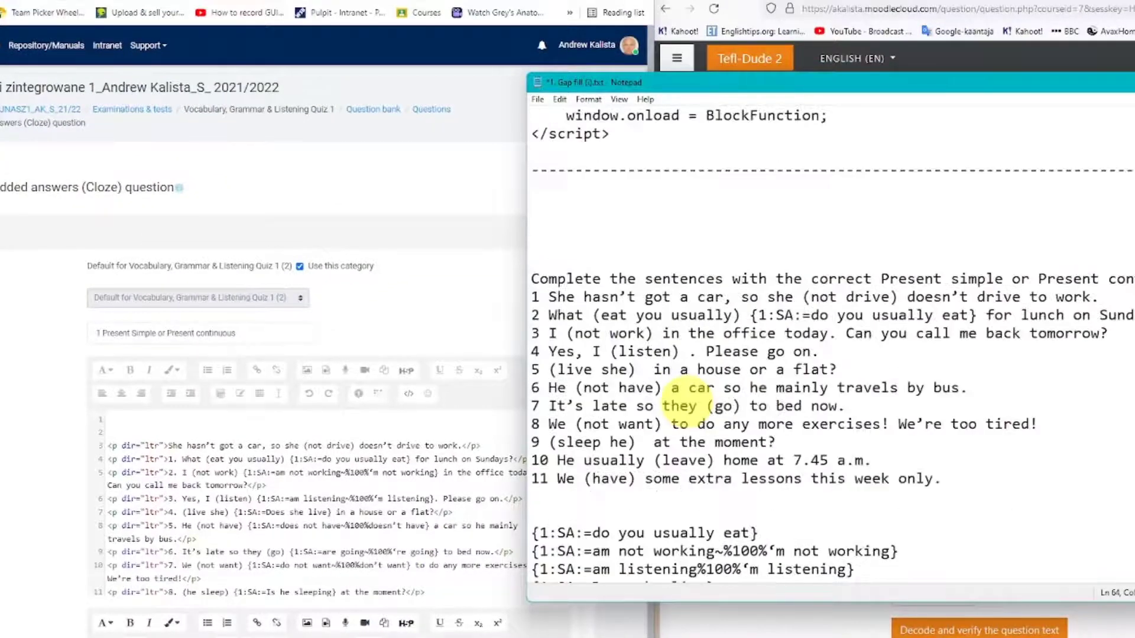
drag(611, 297, 481, 113)
key(ctrl+c)
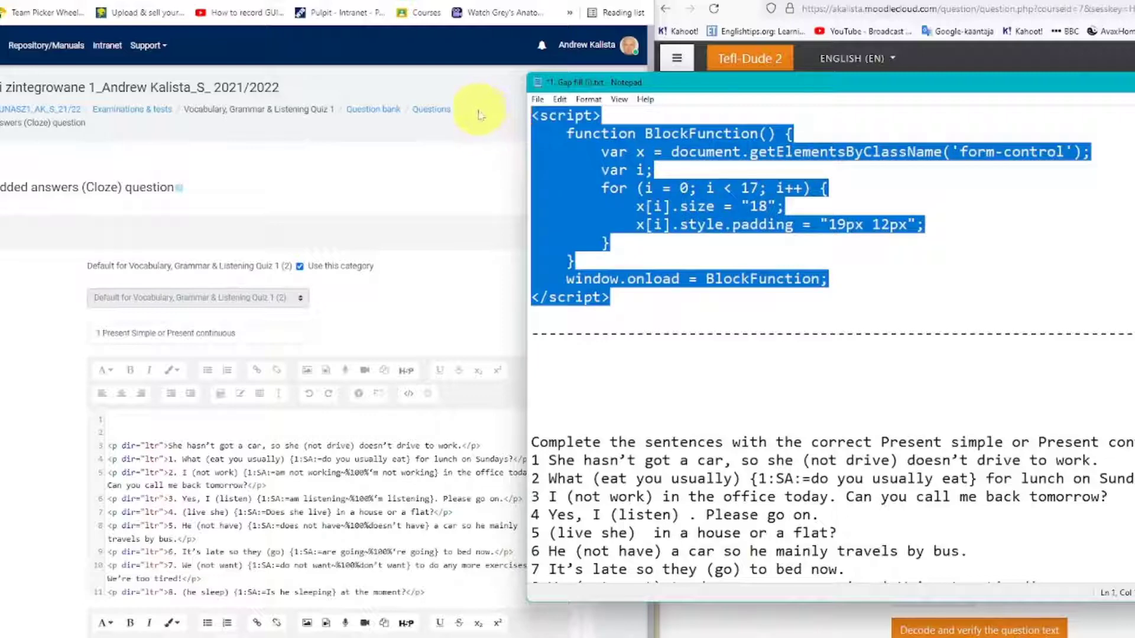
click(154, 415)
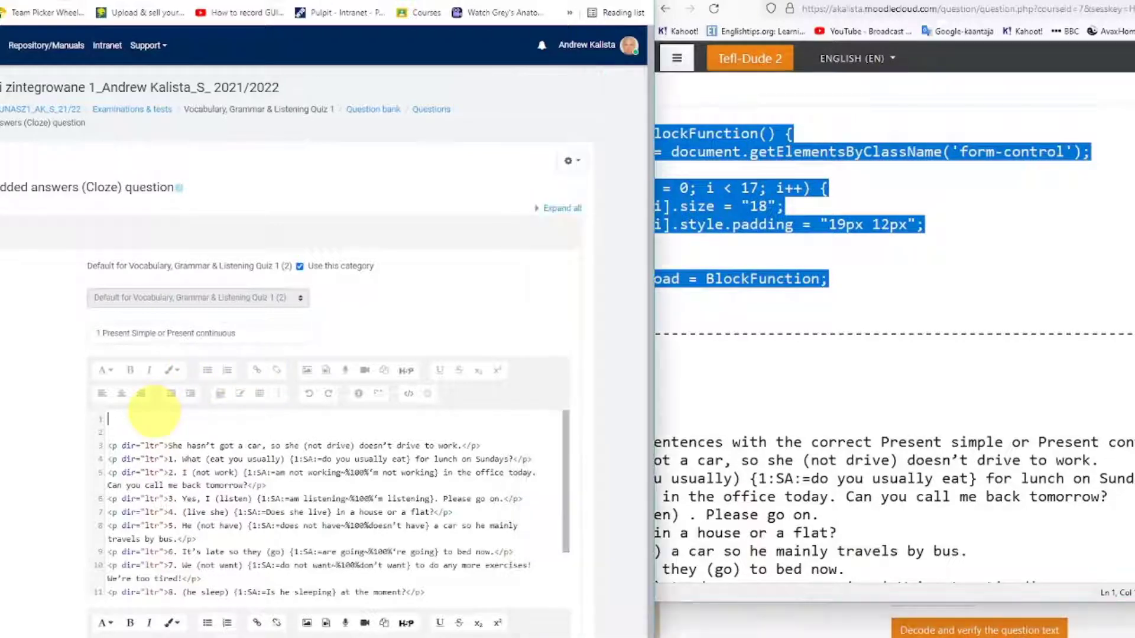
key(ctrl+v)
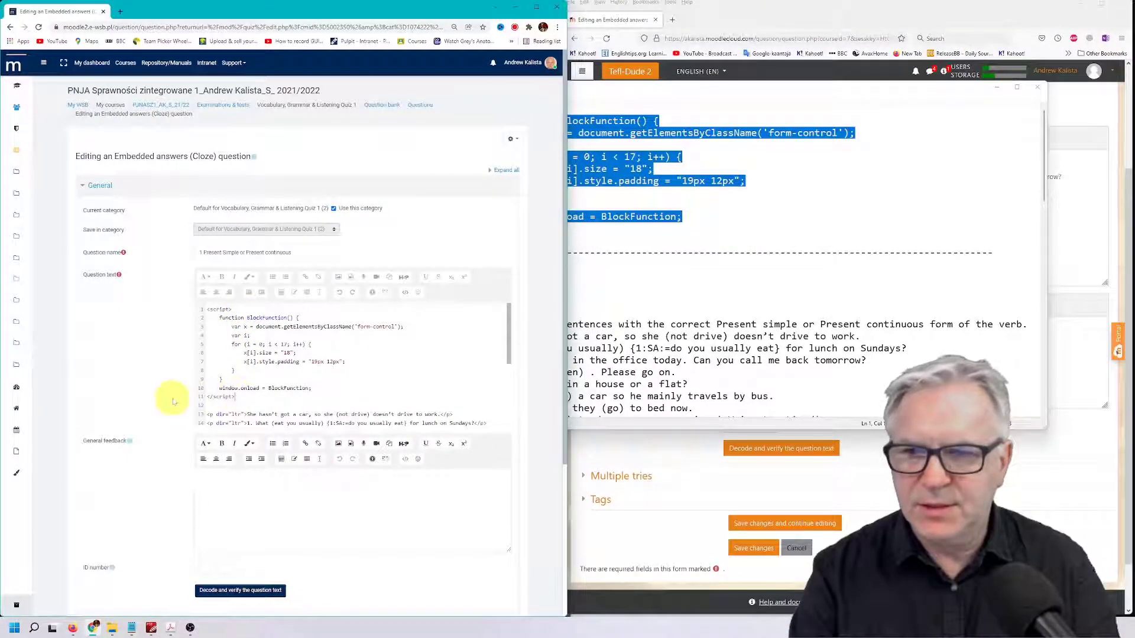
Save the question on moodle2.e-wsb.pl while continuing to edit, and preview it in an enlarged window to check the gap boxes.
scroll(173, 395, down, 2)
scroll(177, 408, down, 2)
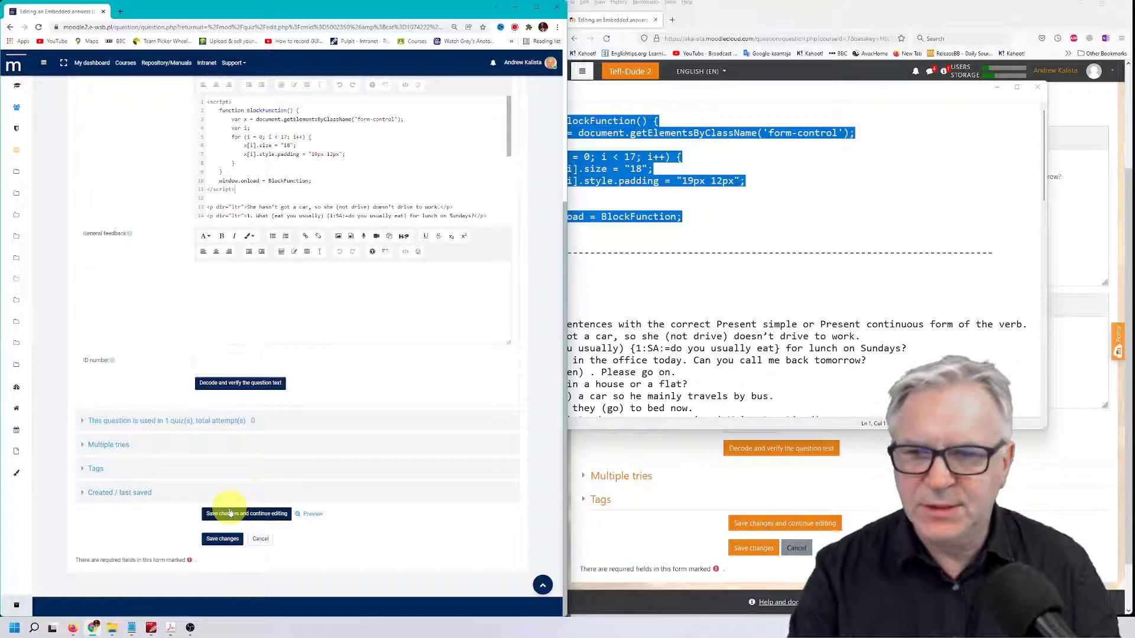
click(231, 514)
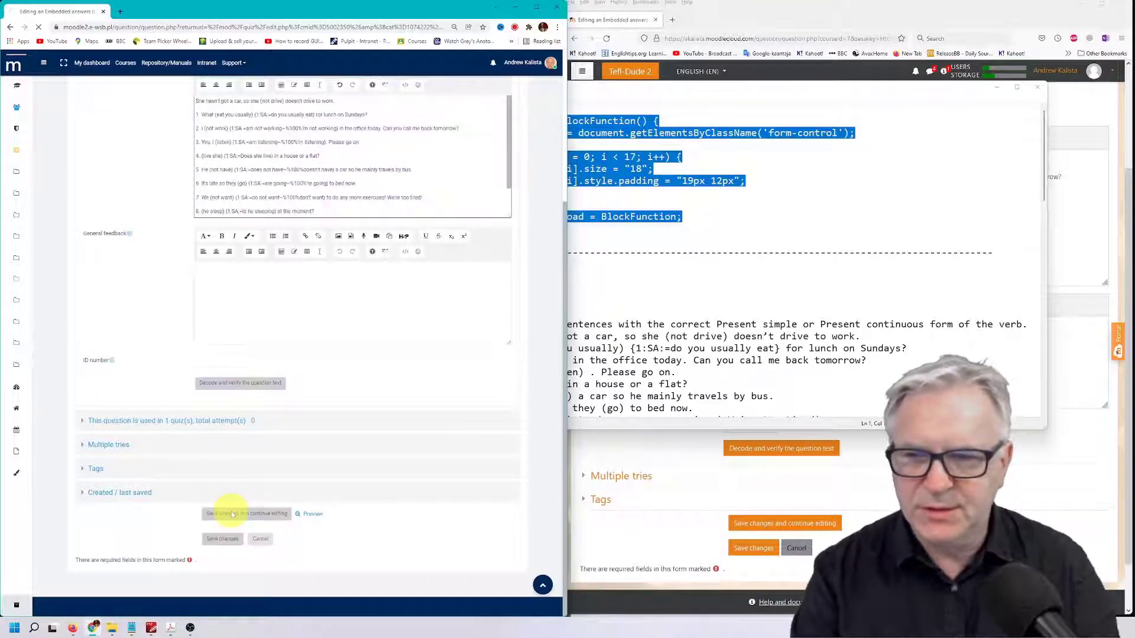
scroll(163, 437, down, 4)
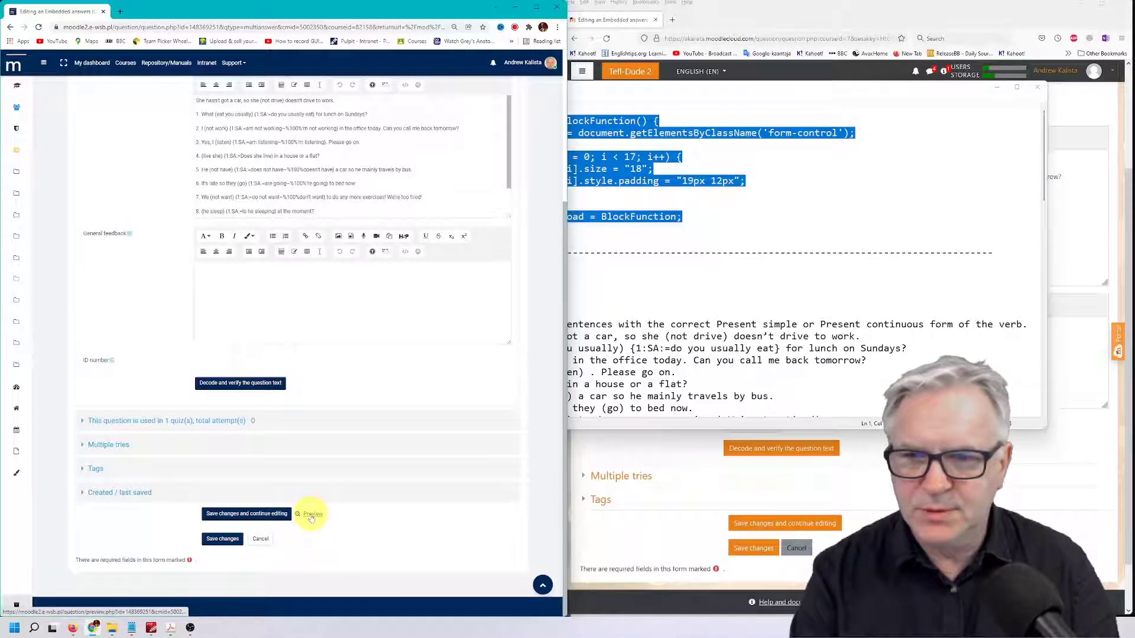
click(311, 515)
drag(961, 5, 430, 89)
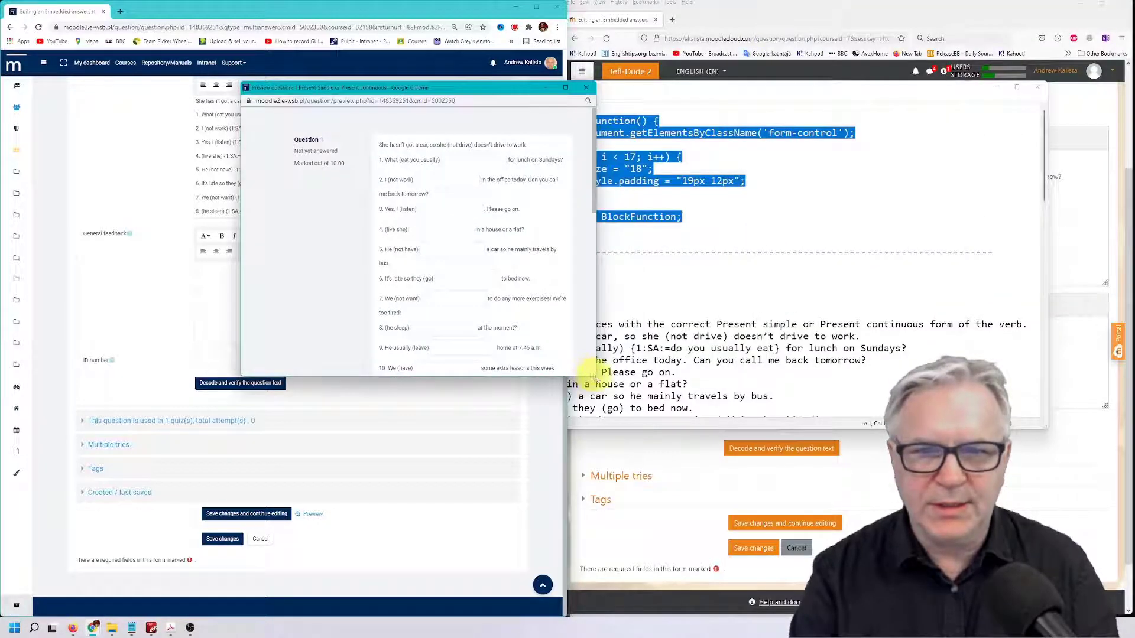
drag(594, 376, 639, 417)
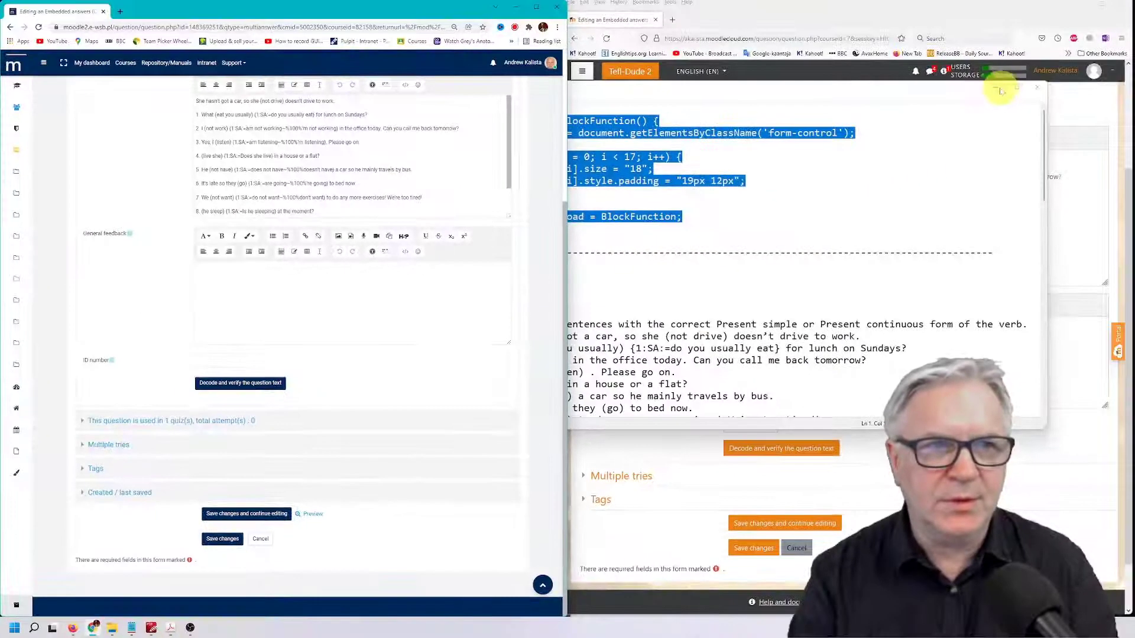
Put the Notepad window away and paste the script at the start of the question text's HTML source on the moodlecloud site.
click(994, 88)
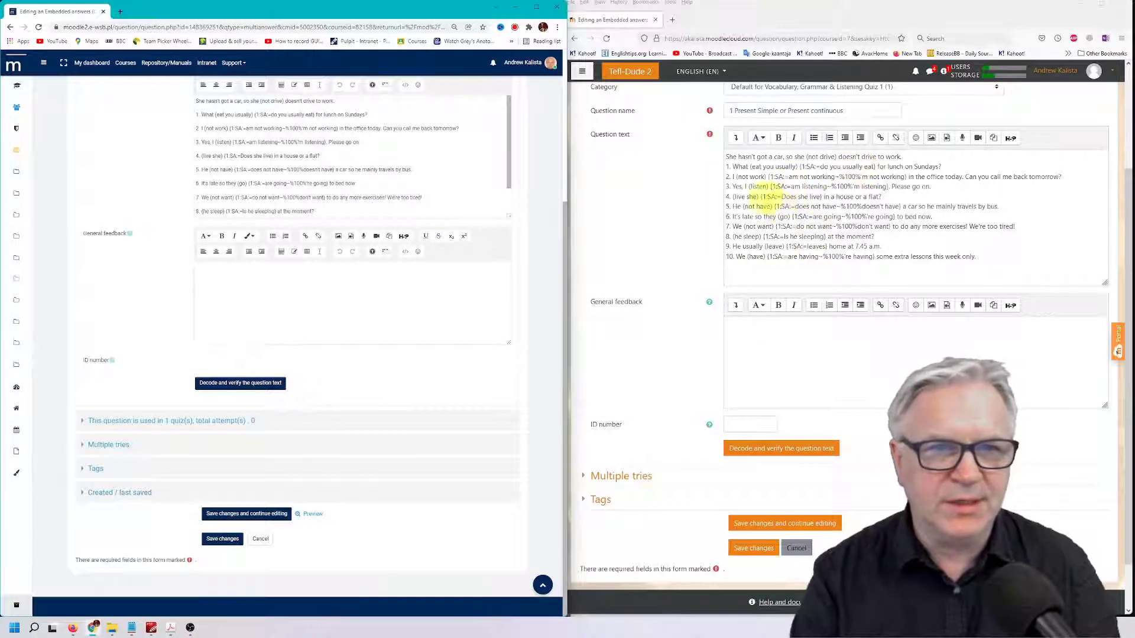
click(736, 138)
click(992, 158)
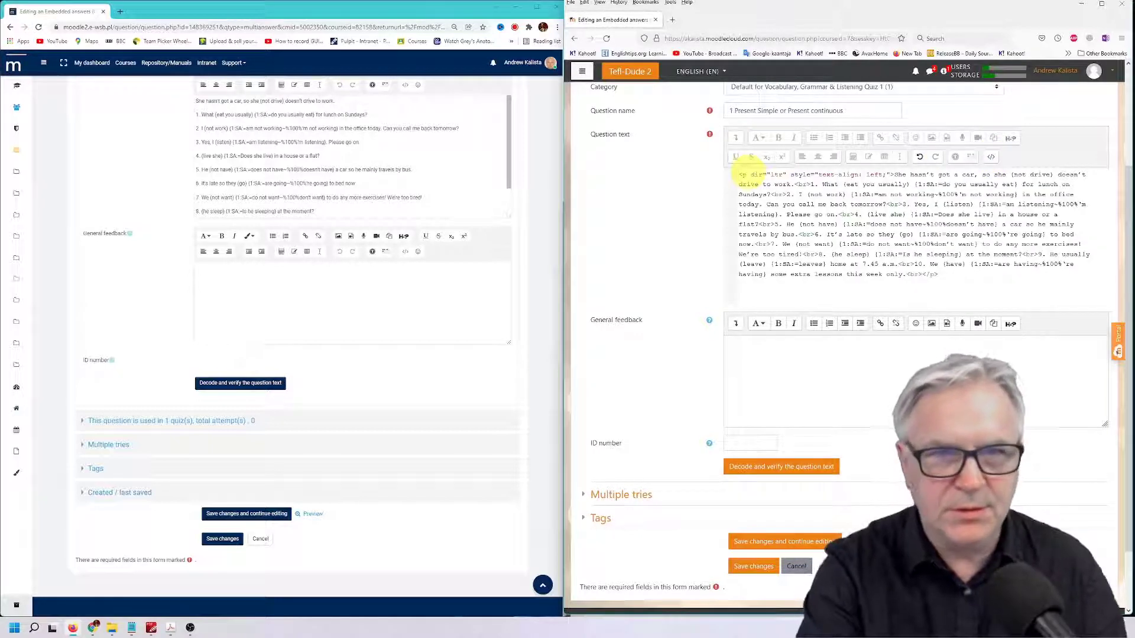
key(ctrl+v)
Decode and verify the question text on the moodlecloud site, check the details of Question {#7}, and save the question into the quiz.
scroll(697, 319, down, 2)
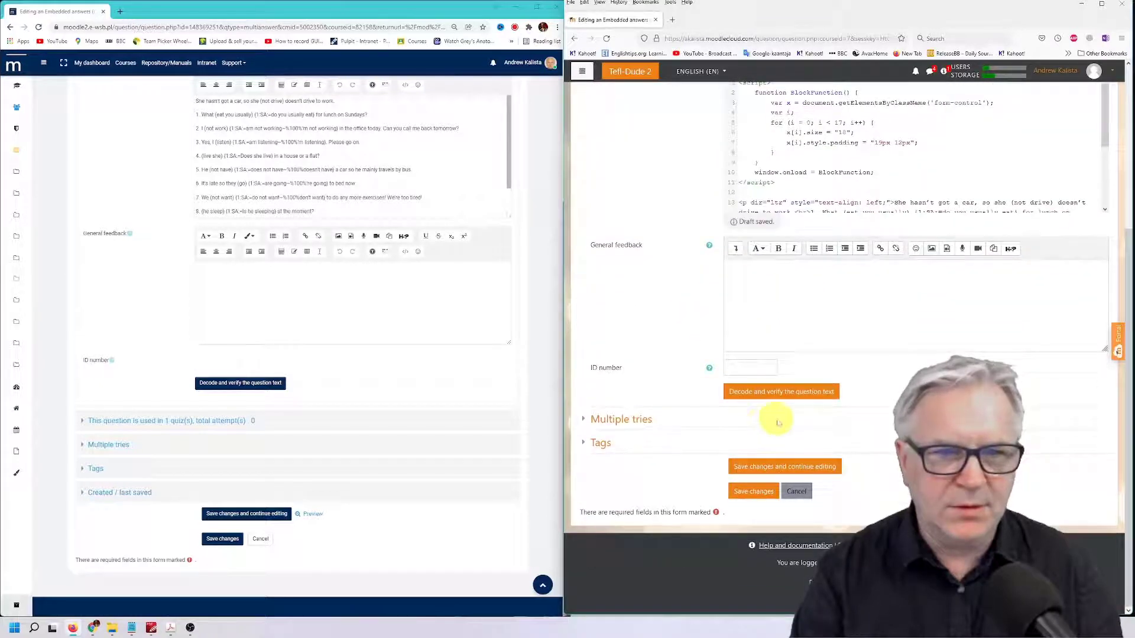
click(758, 391)
scroll(733, 377, down, 5)
scroll(713, 366, down, 2)
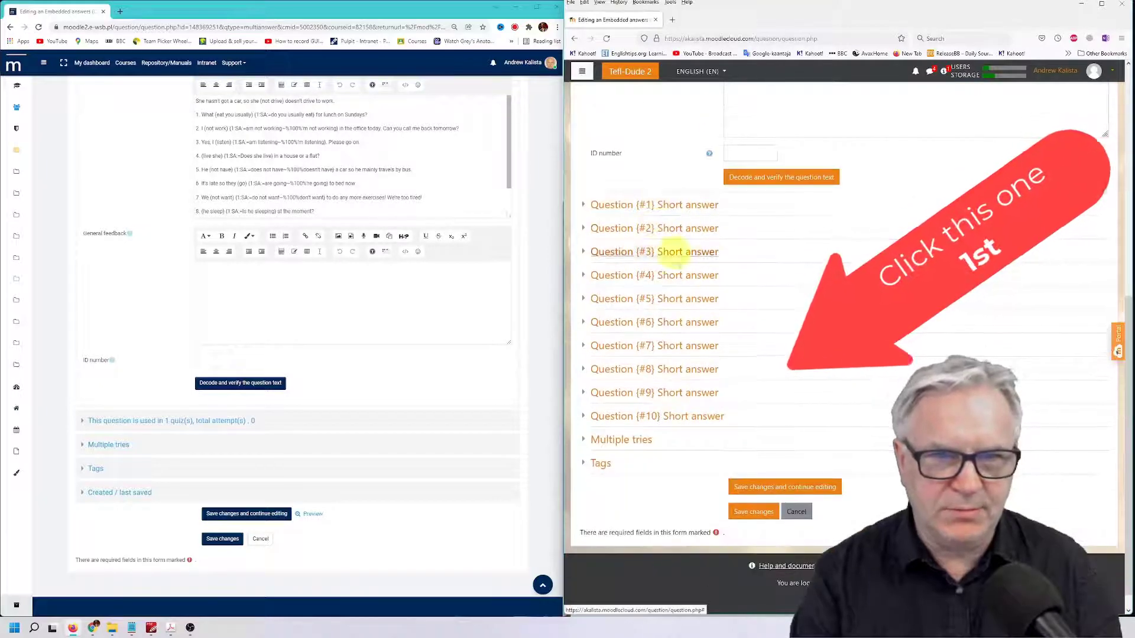
click(647, 345)
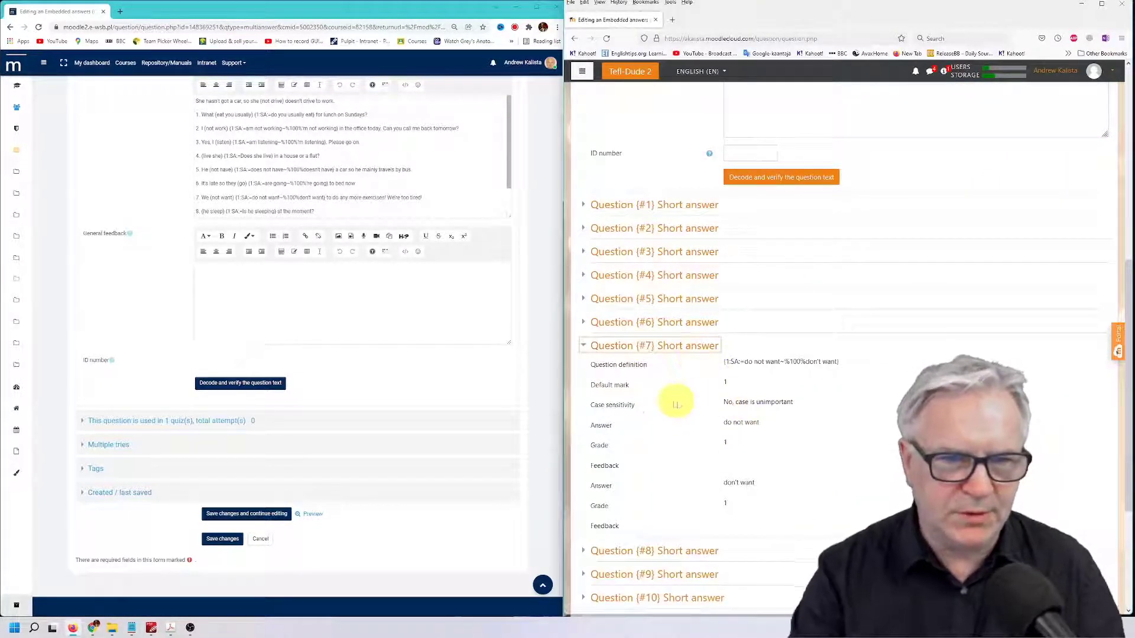
click(627, 349)
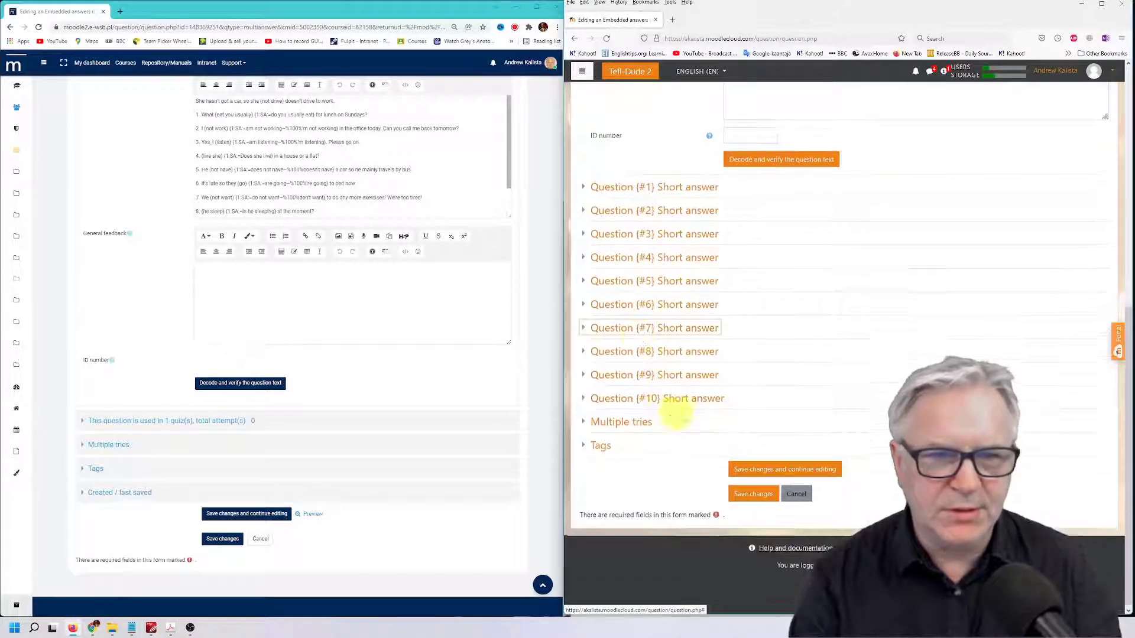
click(759, 492)
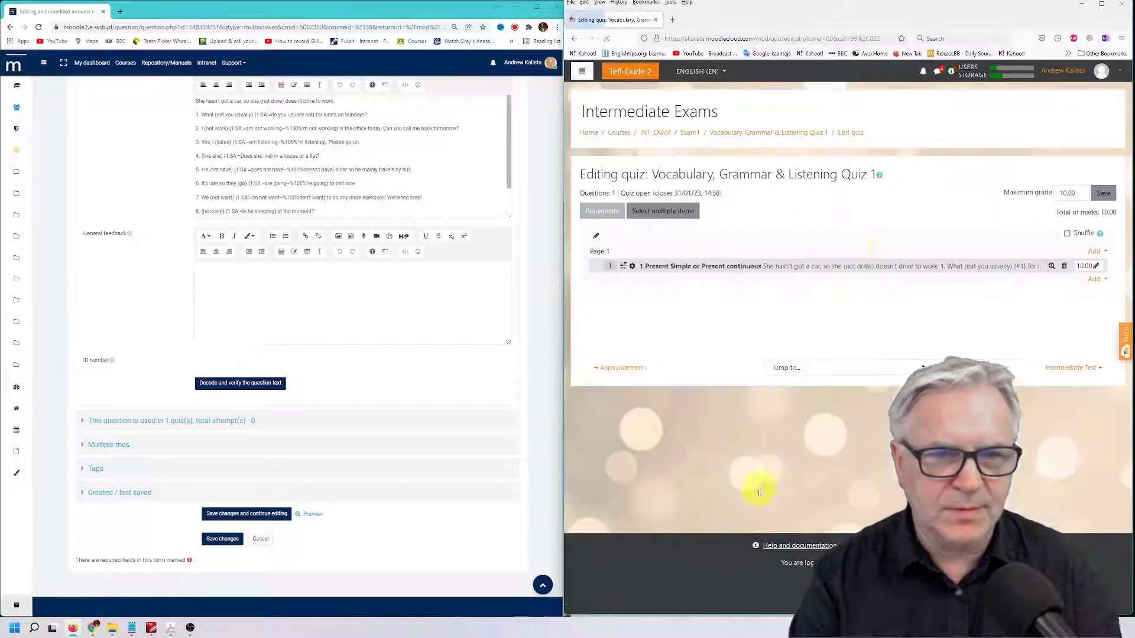
Preview the saved question on the moodlecloud site in an enlarged window, check the gap boxes, and close the preview.
click(1052, 268)
drag(1134, 118, 597, 99)
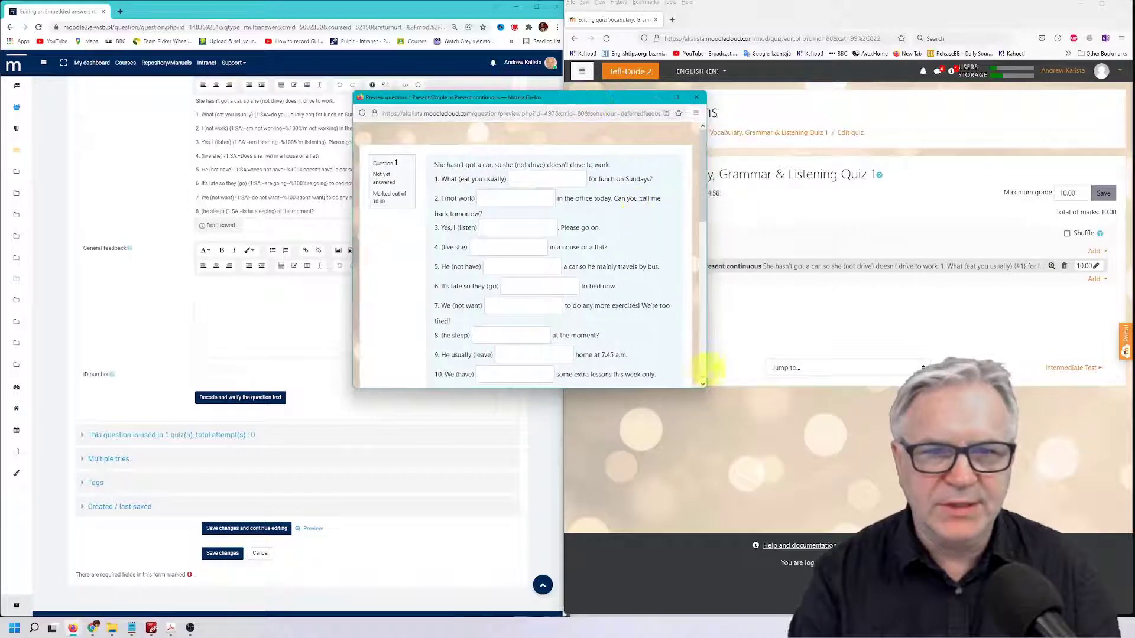
drag(708, 388, 835, 492)
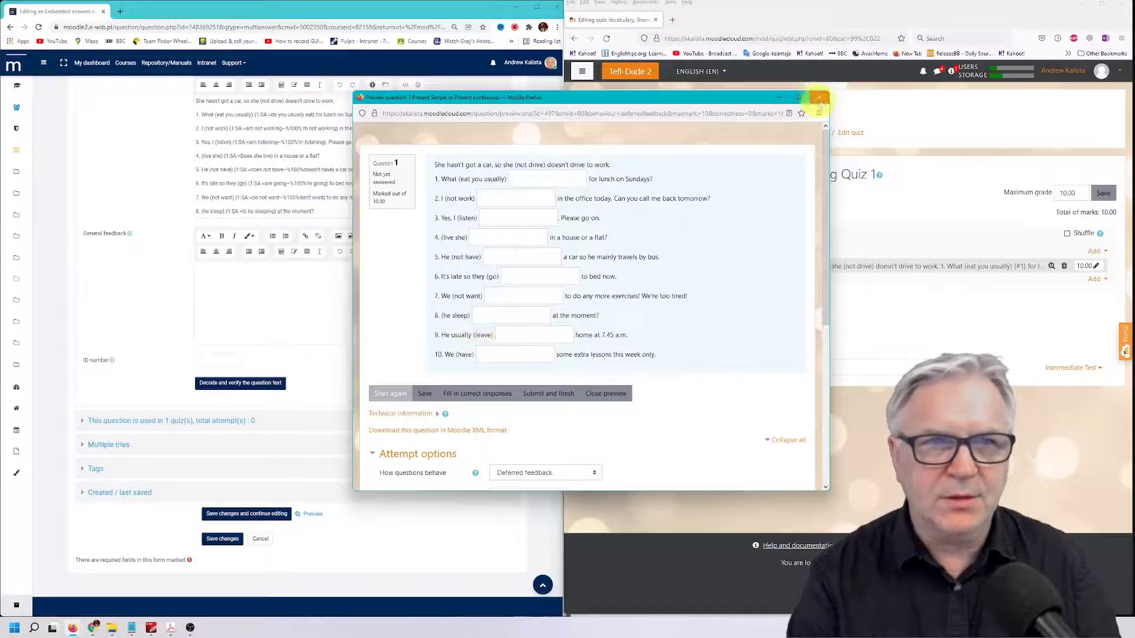
click(819, 98)
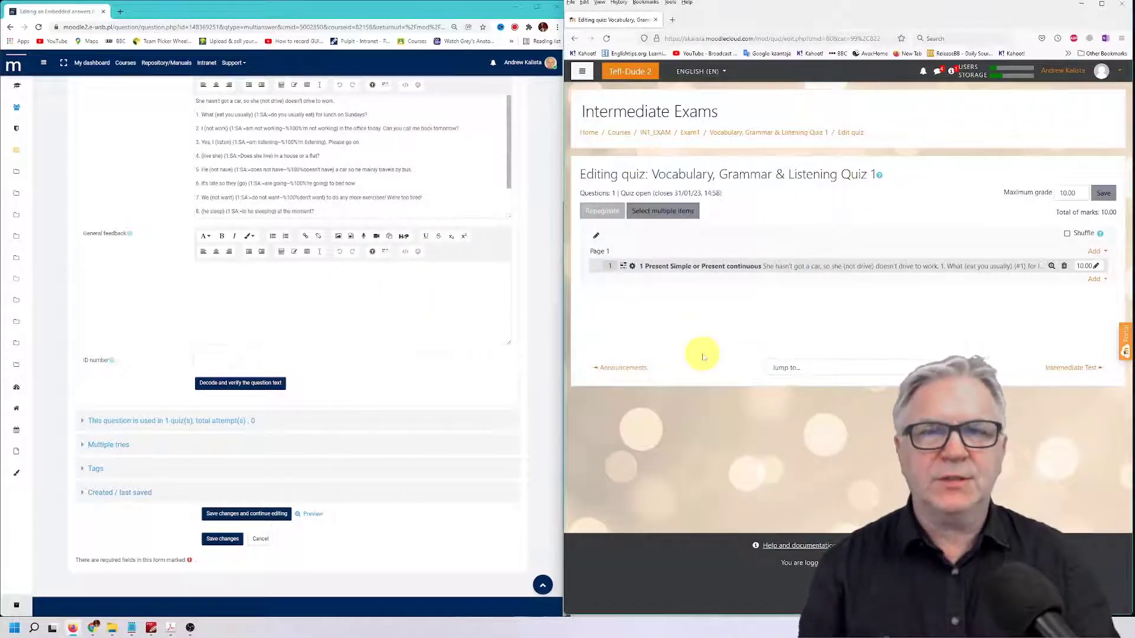
Add a new Embedded answers (Cloze) question to the quiz on the moodlecloud site.
click(1095, 280)
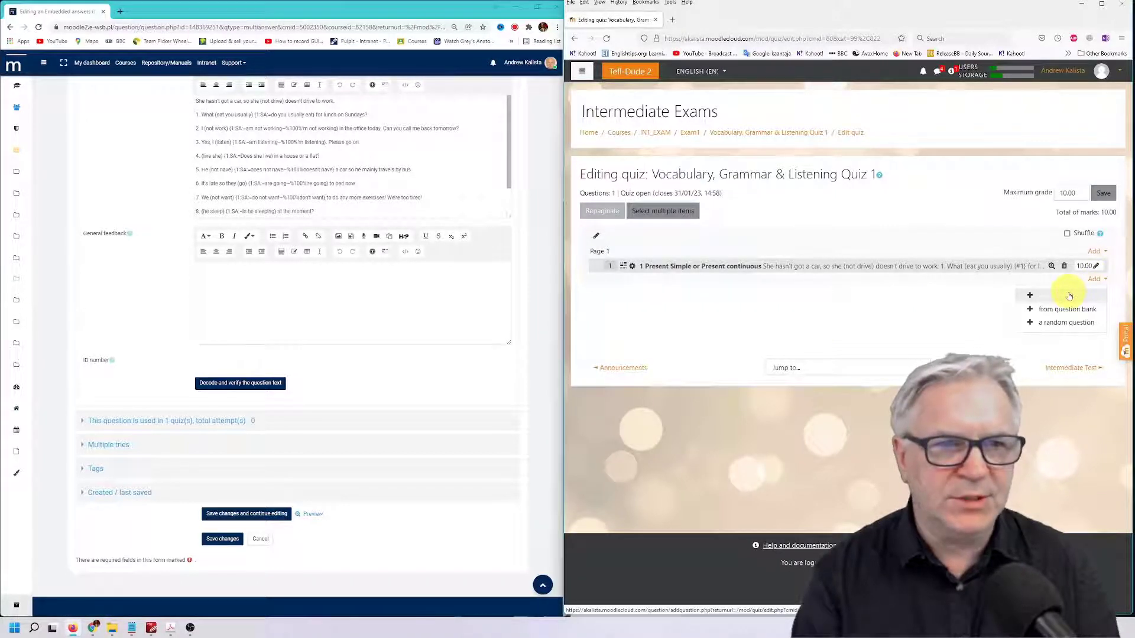
click(1060, 295)
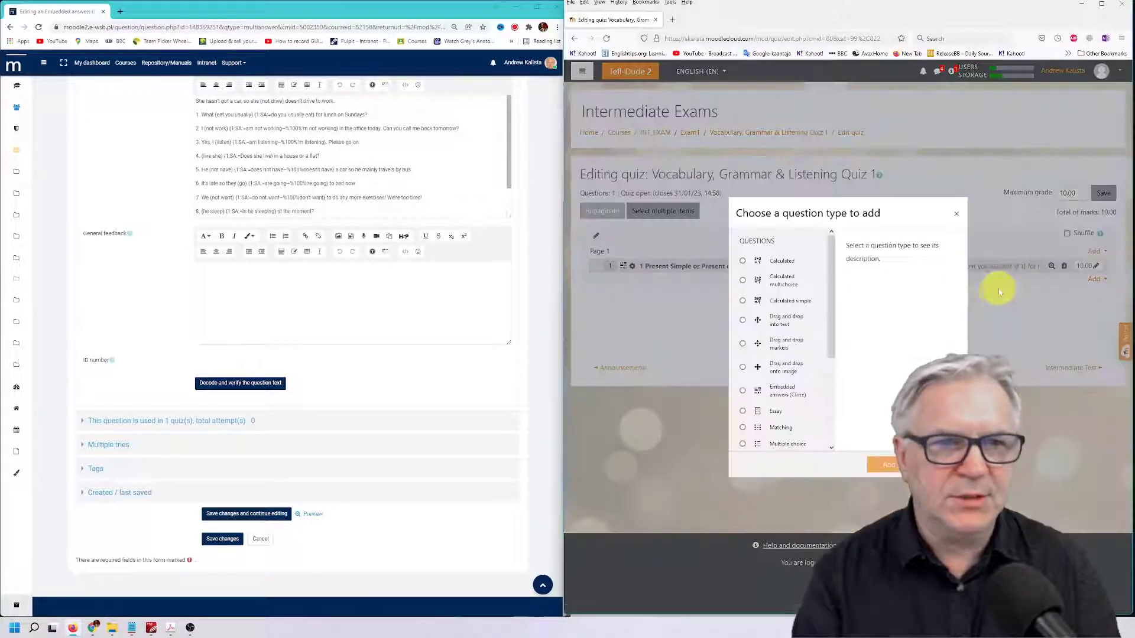
click(743, 391)
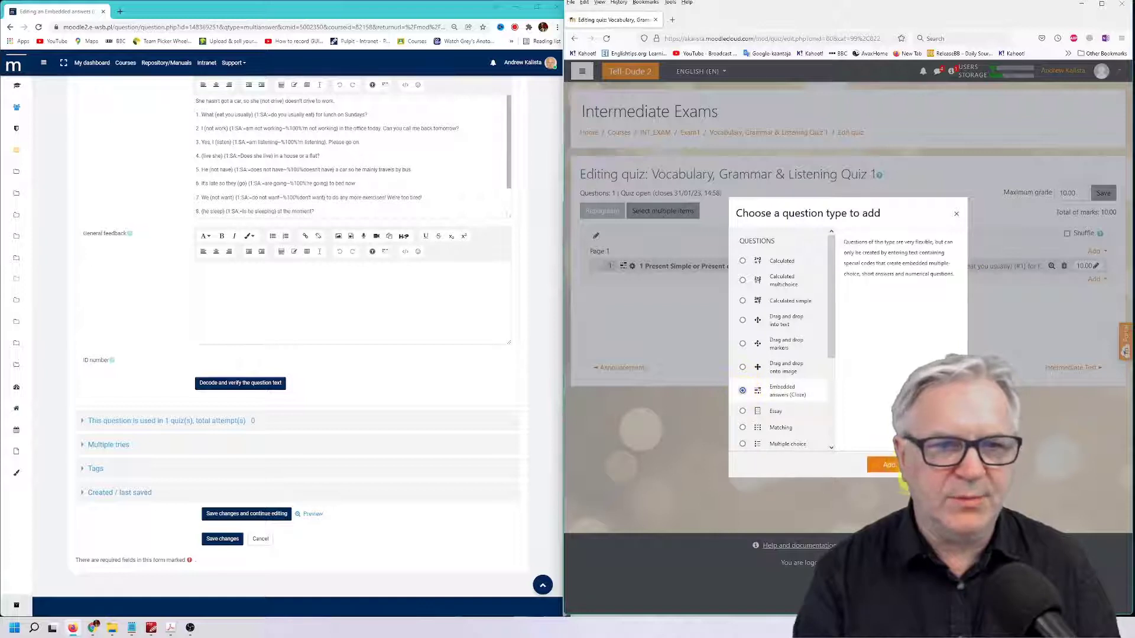
click(890, 466)
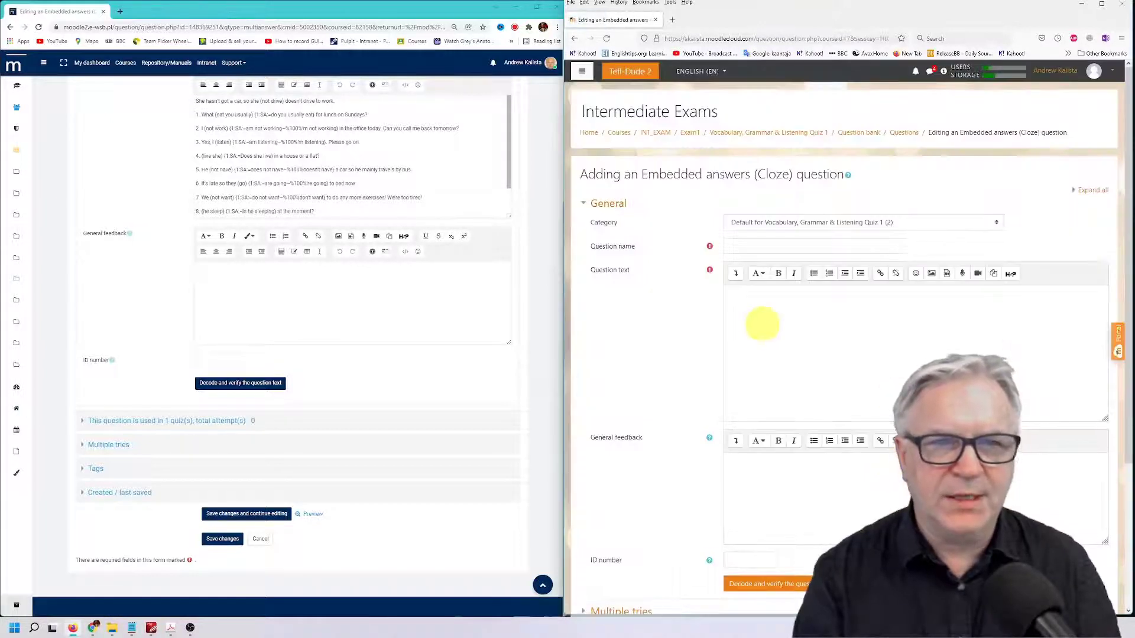
Save the edited Present Simple question on moodle2.e-wsb.pl and return to the quiz.
scroll(152, 233, up, 4)
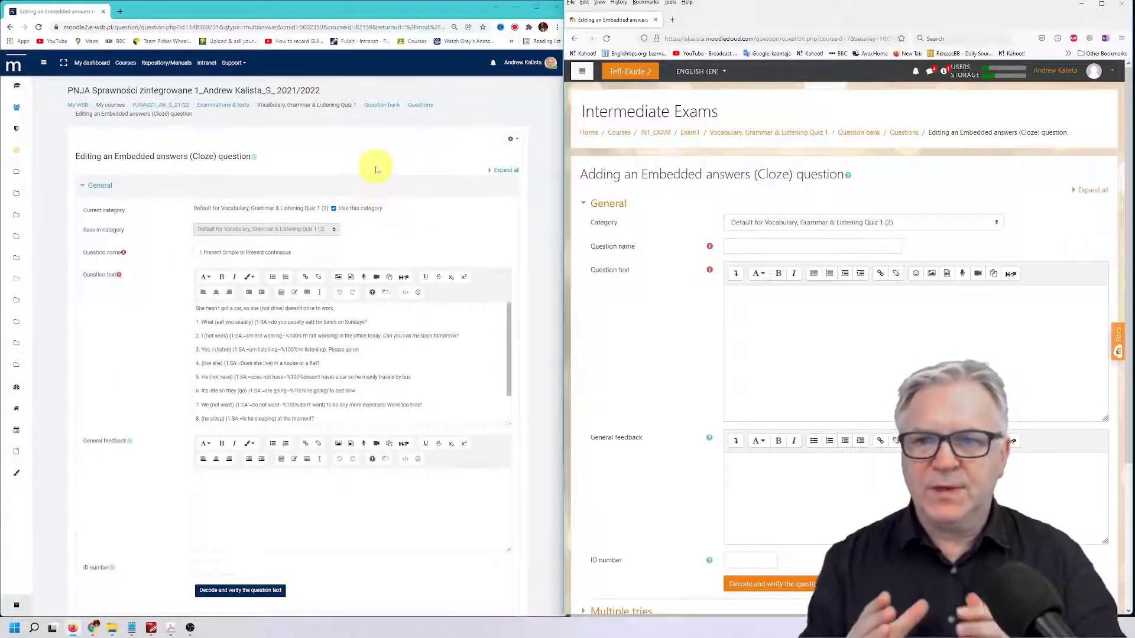
scroll(375, 233, down, 4)
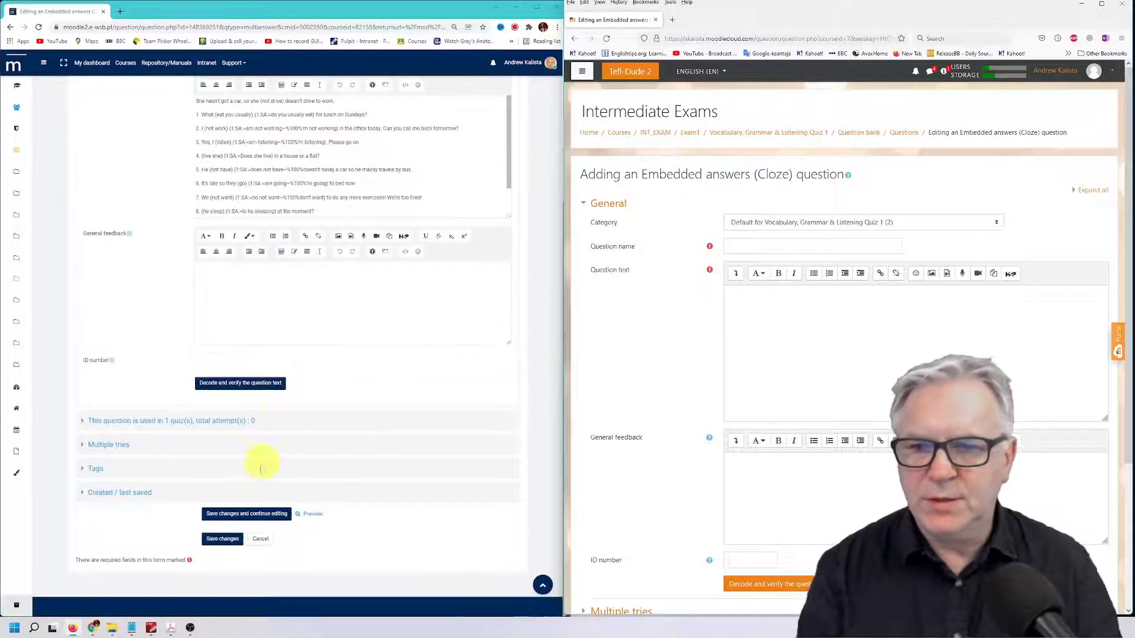
click(222, 540)
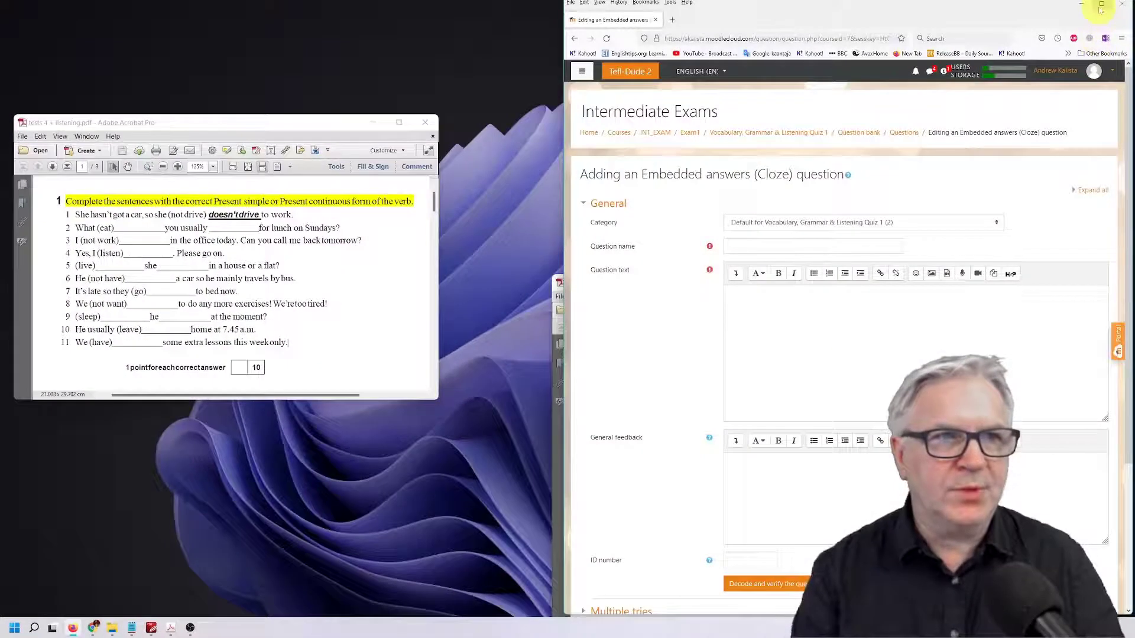
Enlarge the moodlecloud browser window and examine the MCS syntax in the "Vocabulary - Match headlines" example in the PDF guide.
click(1101, 7)
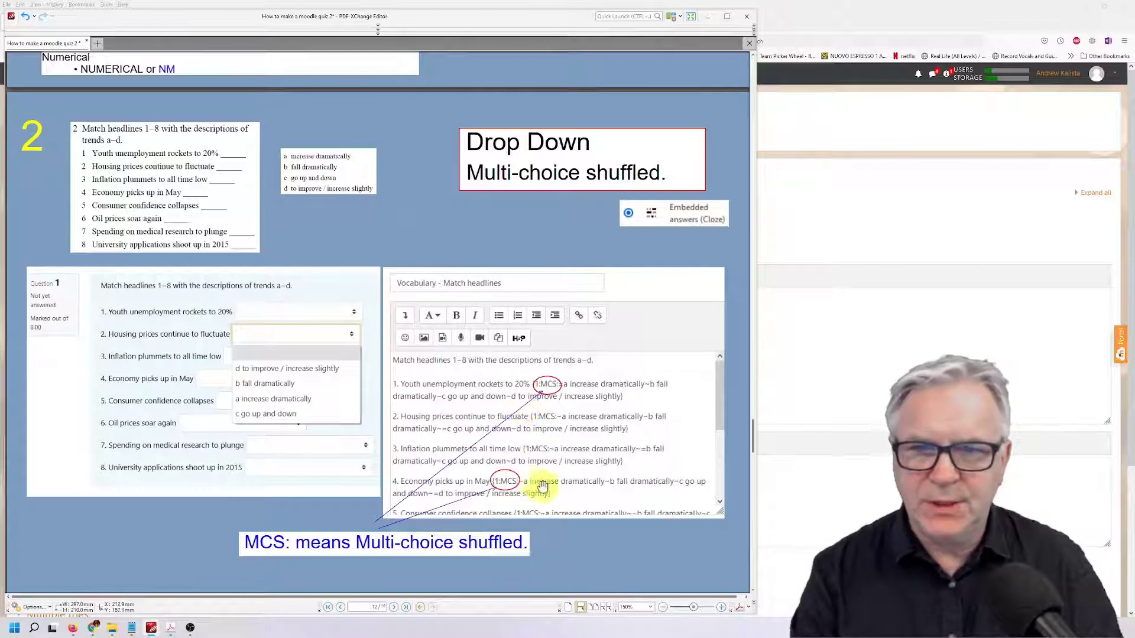
scroll(540, 512, up, 5)
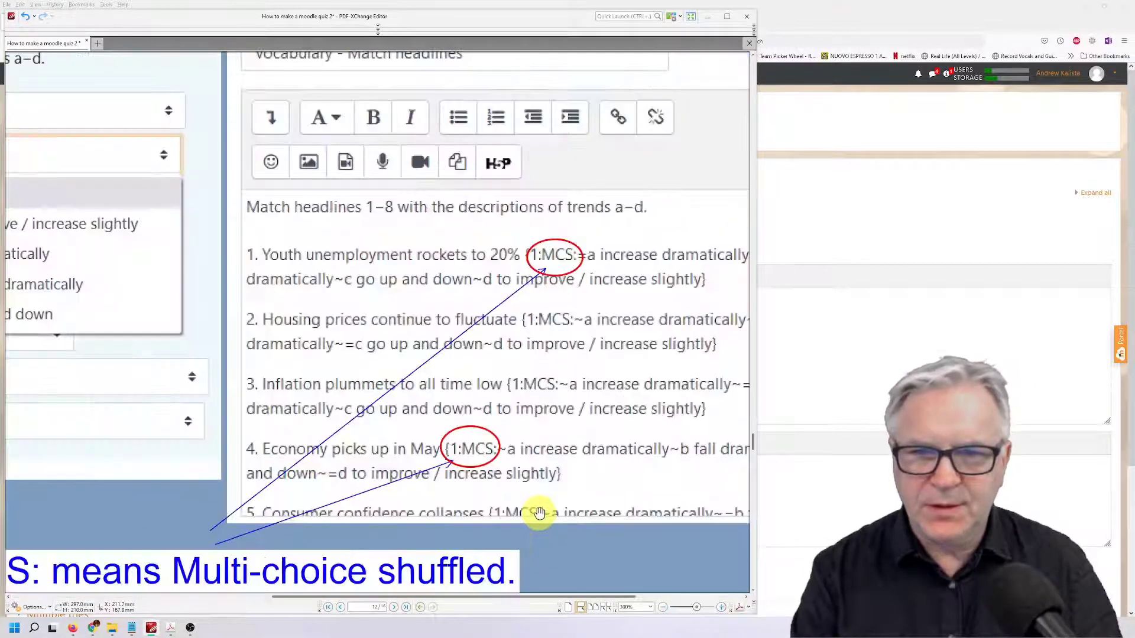
mouse_move(480, 487)
mouse_down()
mouse_move(476, 380)
mouse_move(506, 364)
mouse_move(407, 380)
mouse_move(412, 354)
mouse_up()
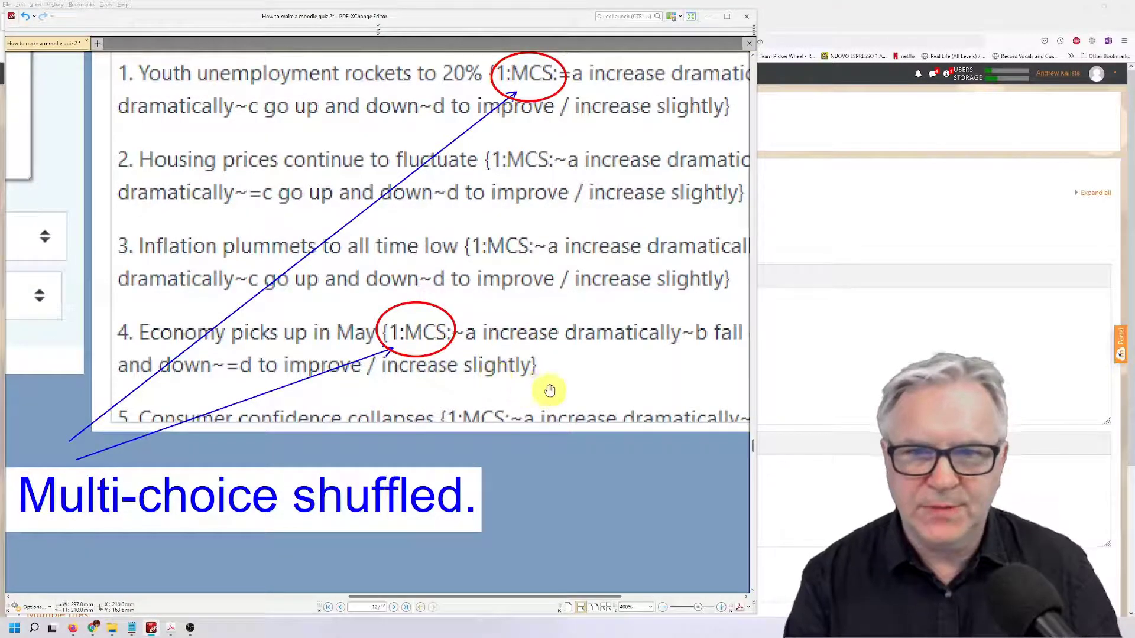
mouse_move(563, 379)
mouse_down()
mouse_move(585, 372)
mouse_move(433, 410)
mouse_up()
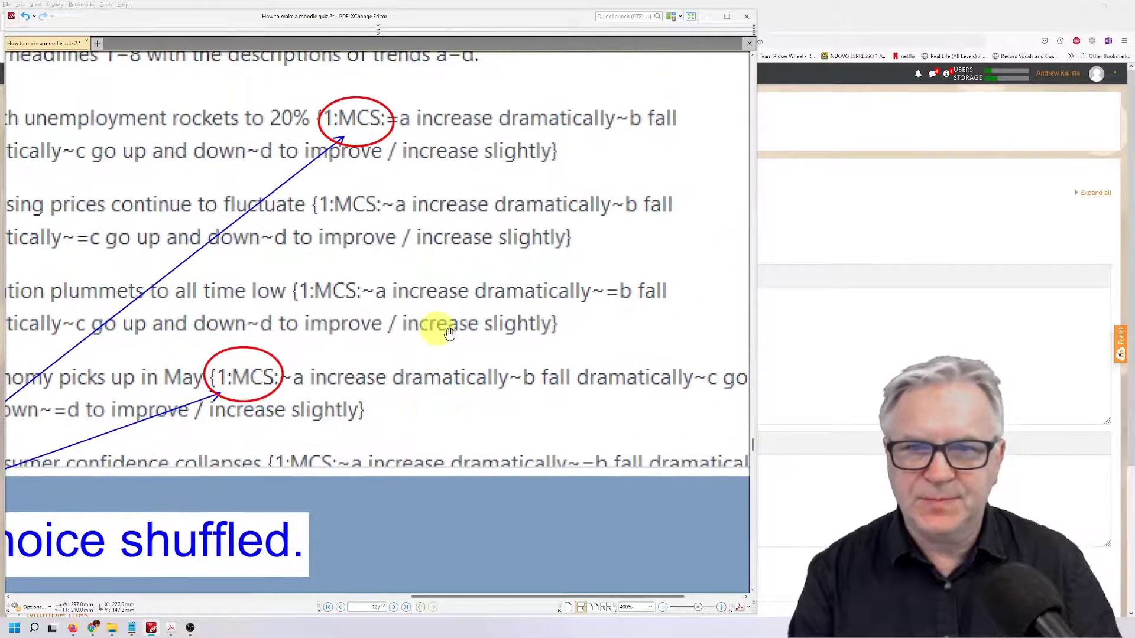
scroll(466, 338, down, 2)
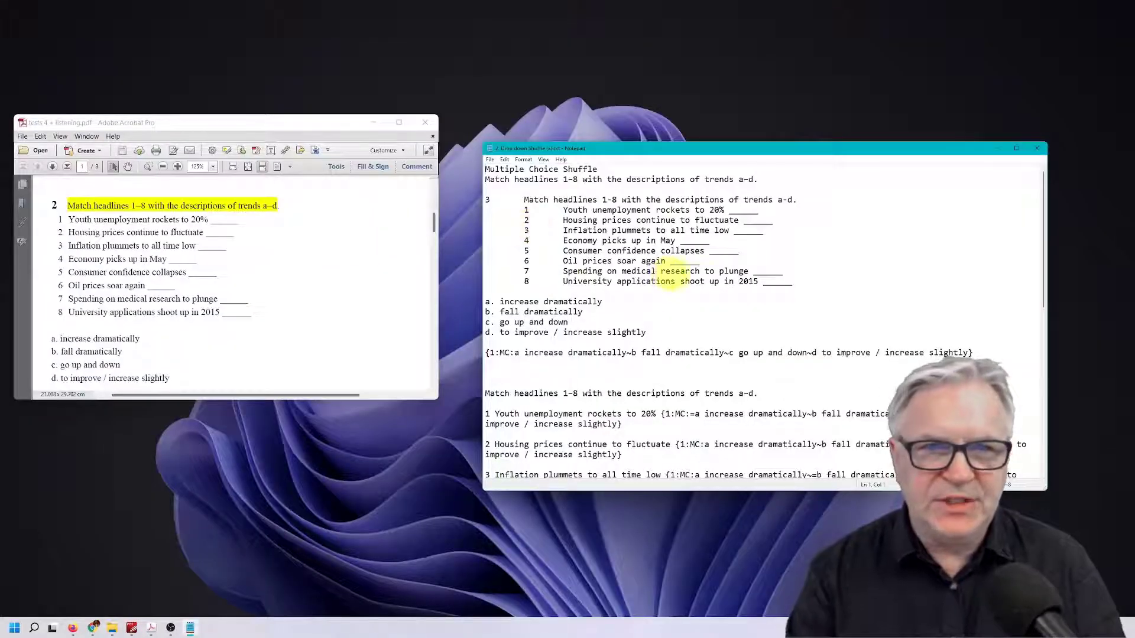
drag(797, 281, 523, 201)
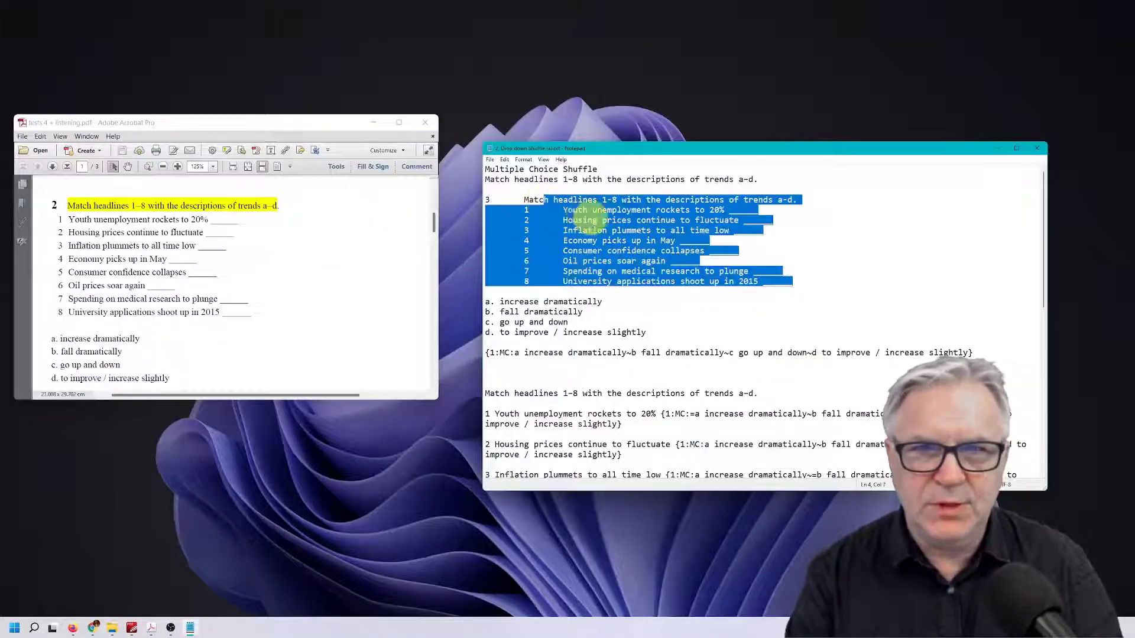
click(586, 219)
drag(802, 278, 464, 189)
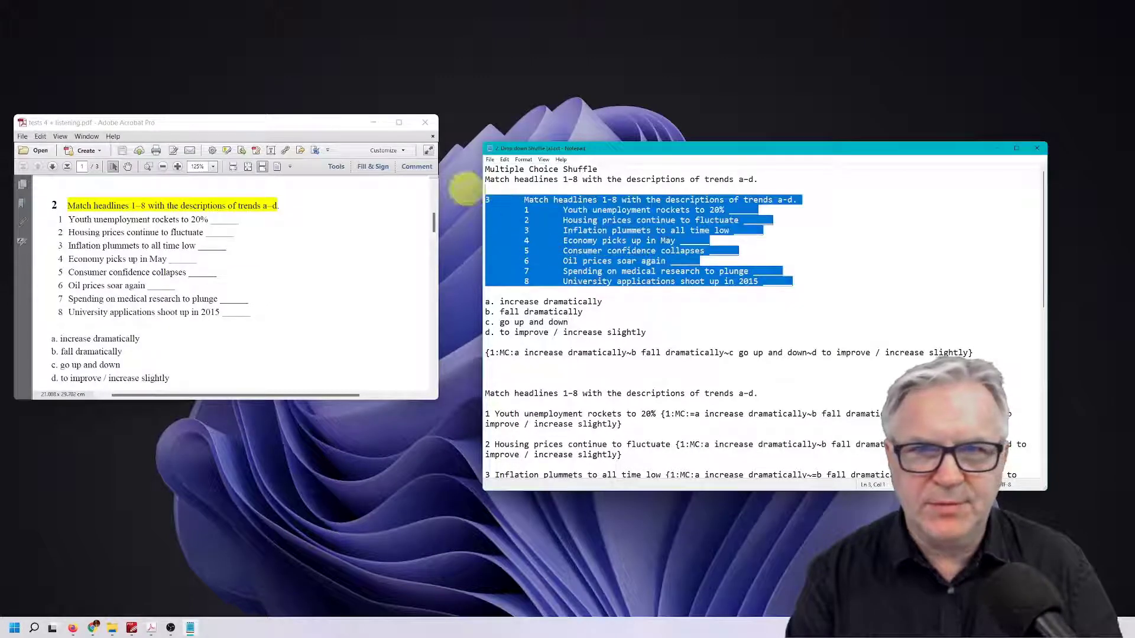
Copy the "Match headlines 1–8" heading and all eight headlines from the tests PDF into the Notepad file, between the existing list and options a–d.
click(804, 289)
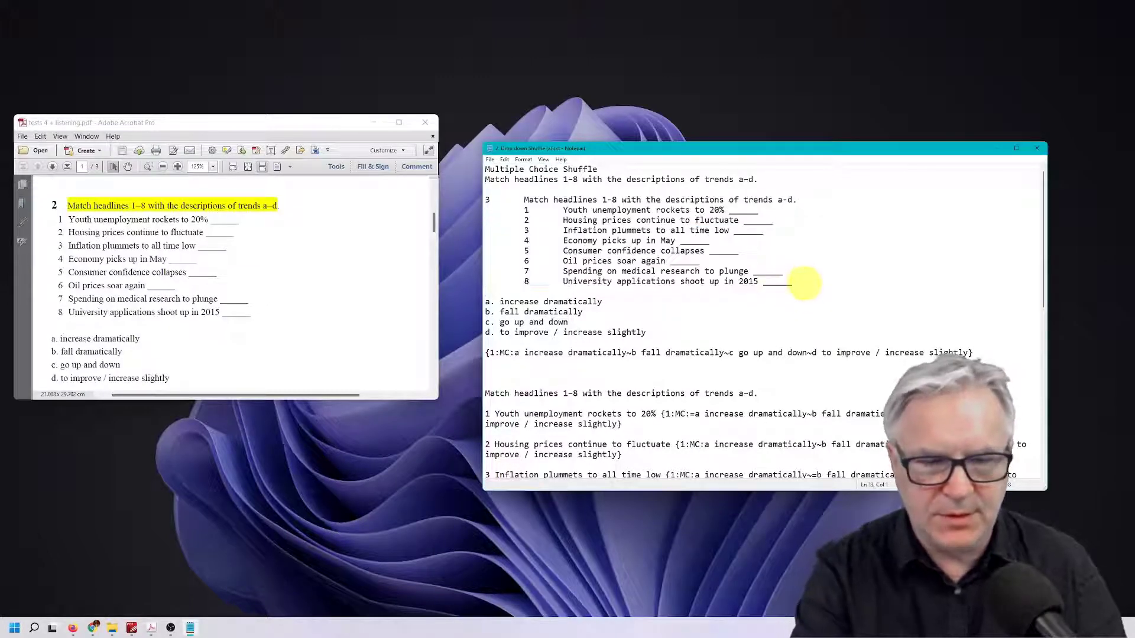
key(Return)
key(Return)
key(Return)
key(Return)
click(495, 303)
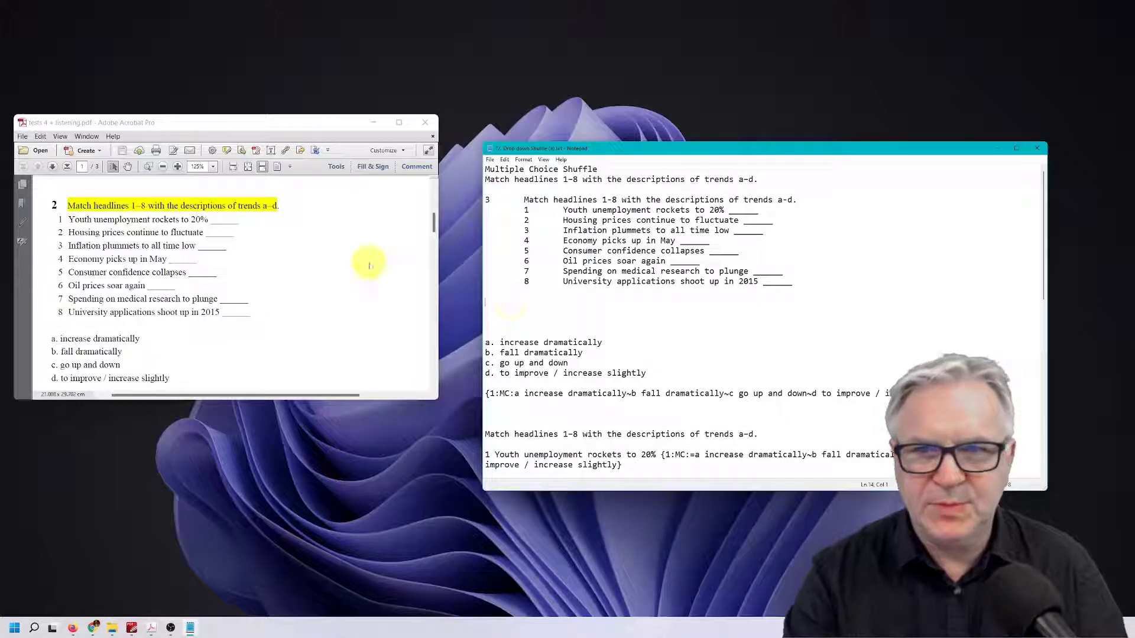
mouse_move(254, 319)
mouse_down()
mouse_move(85, 221)
mouse_move(234, 233)
mouse_move(258, 329)
mouse_up()
key(ctrl+c)
click(506, 304)
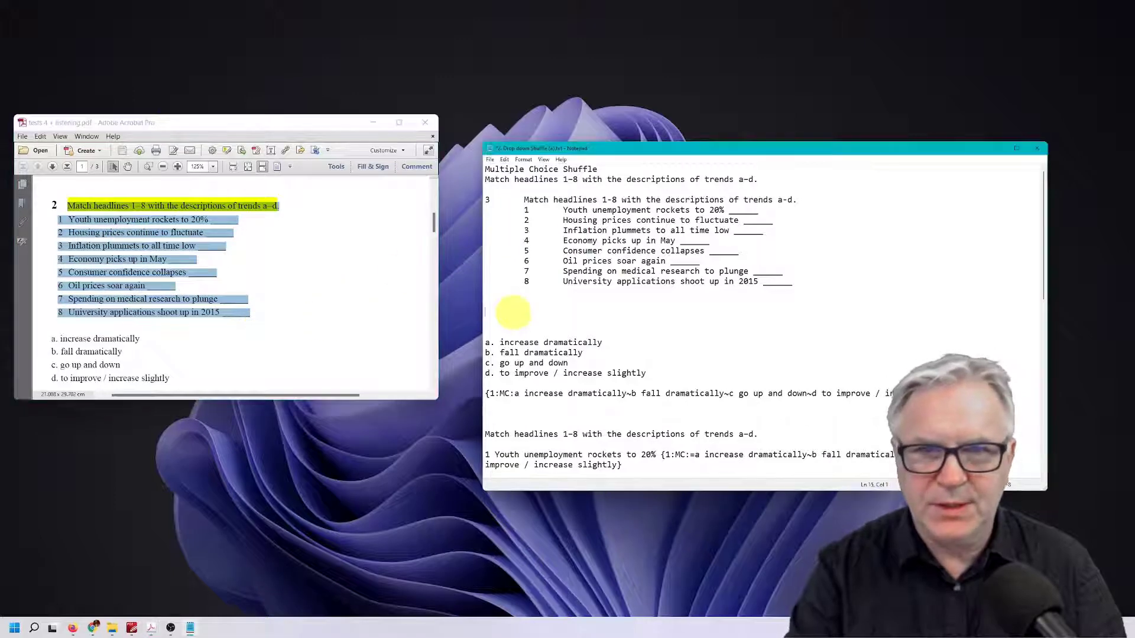
key(ctrl+v)
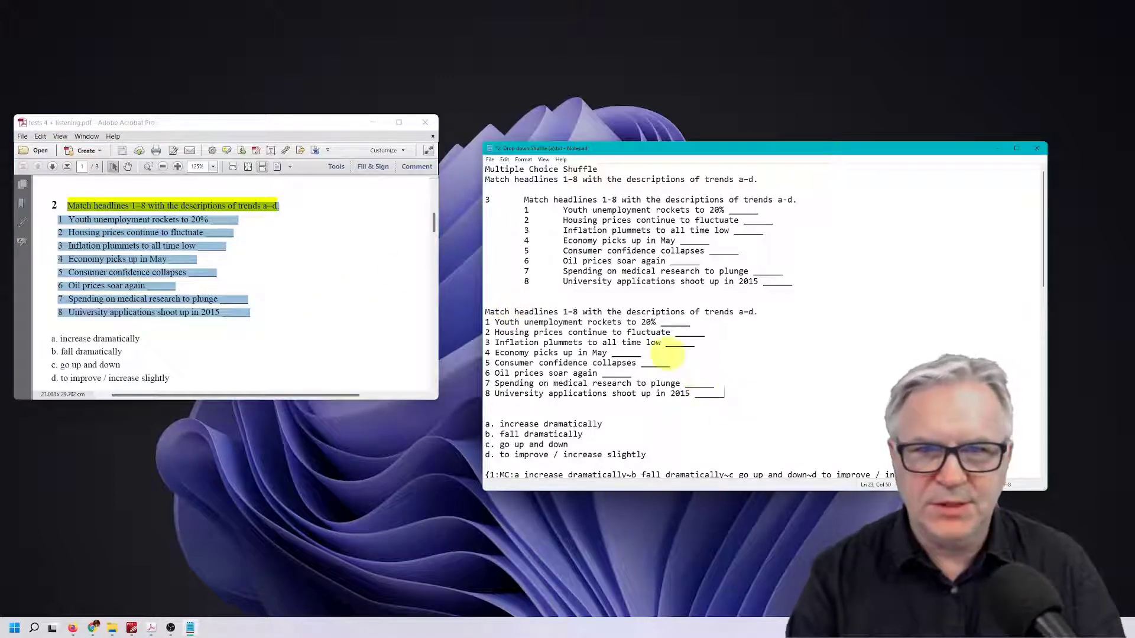
Delete the old indented headlines list above the newly pasted one in the Notepad file, including a leftover blank line.
drag(793, 282, 480, 204)
key(BackSpace)
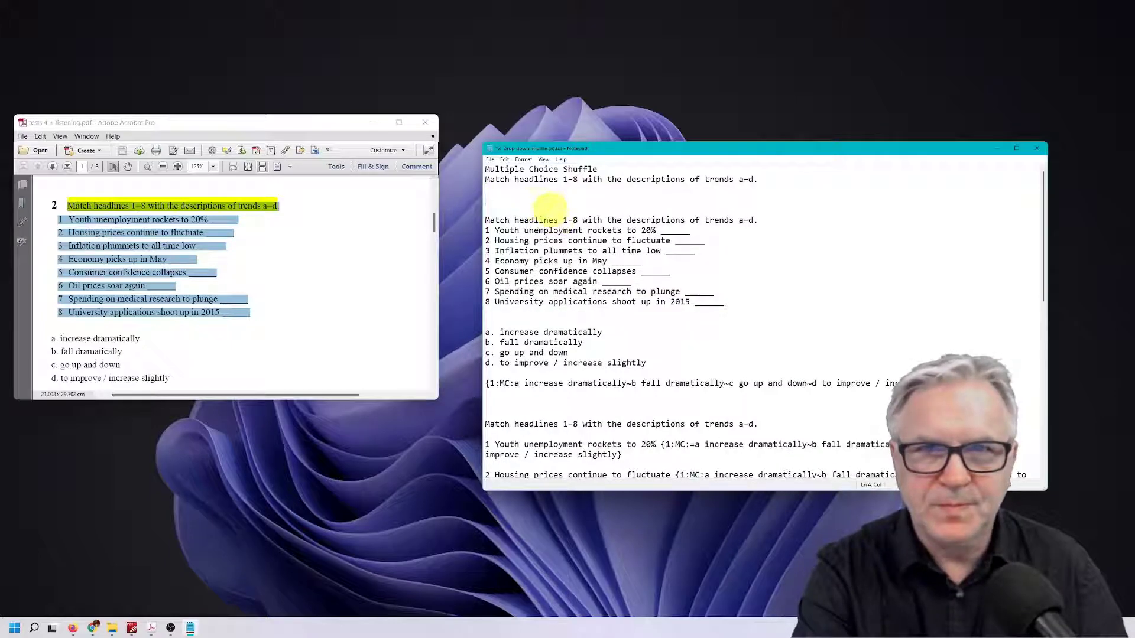
key(BackSpace)
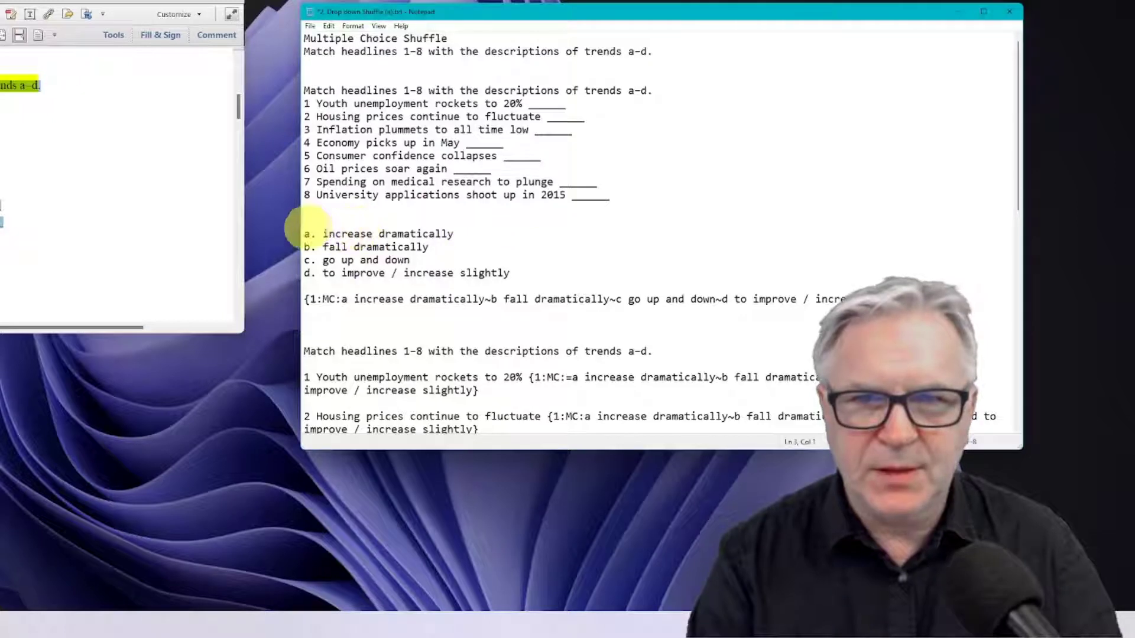
Examine answer options a–d and how the {1:MC:...} code below them separates the choices with tildes.
drag(303, 234, 481, 287)
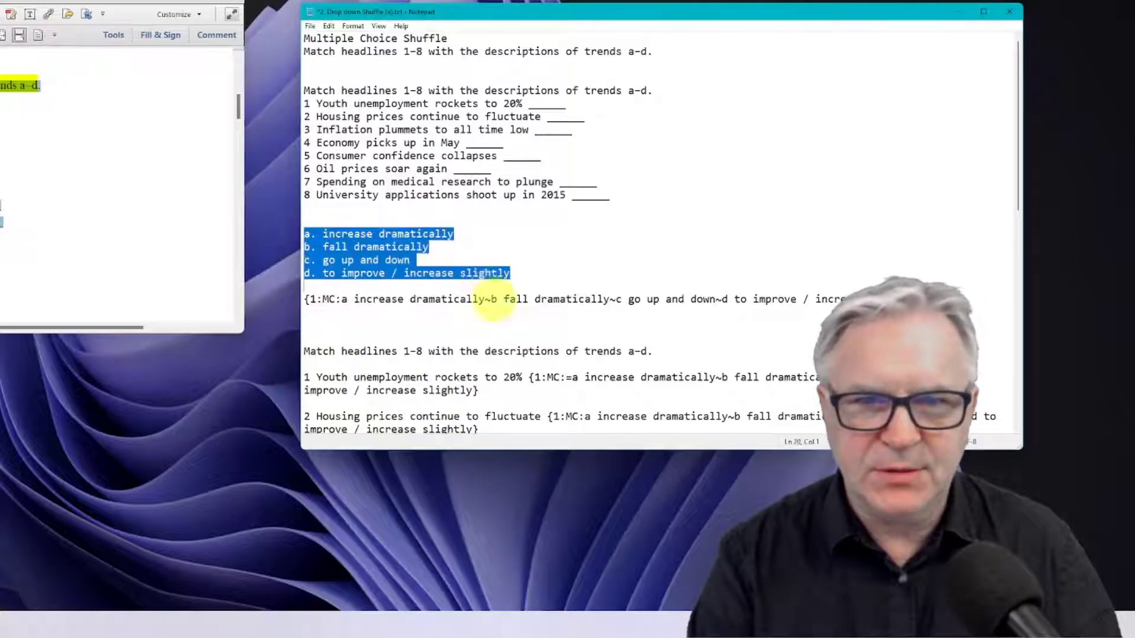
scroll(375, 320, up, 2)
scroll(393, 347, down, 2)
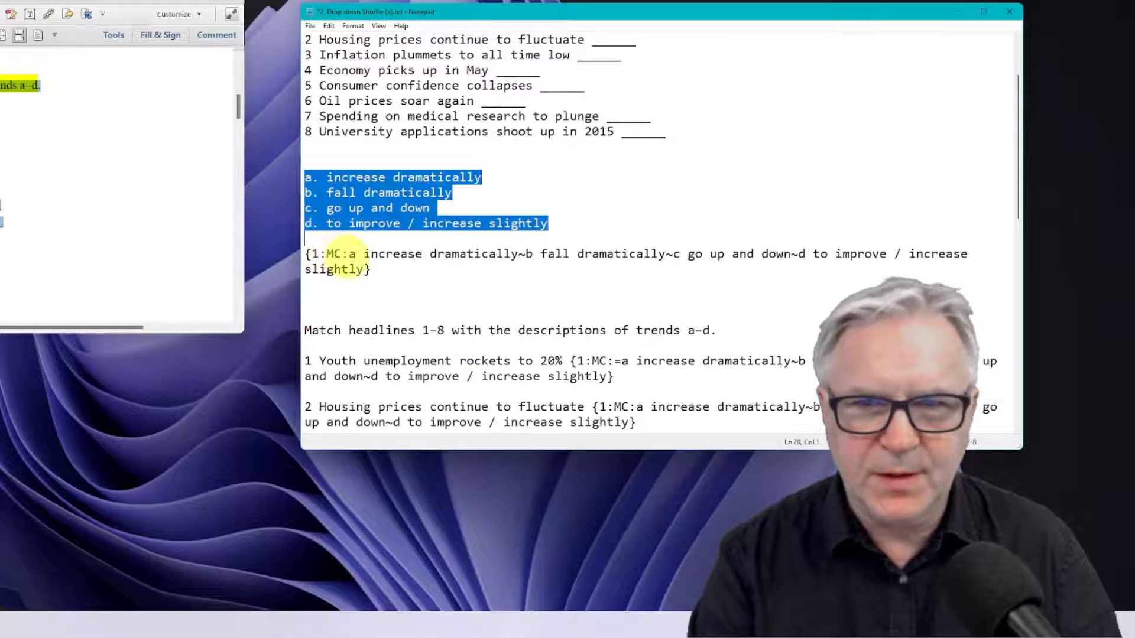
drag(348, 254, 327, 254)
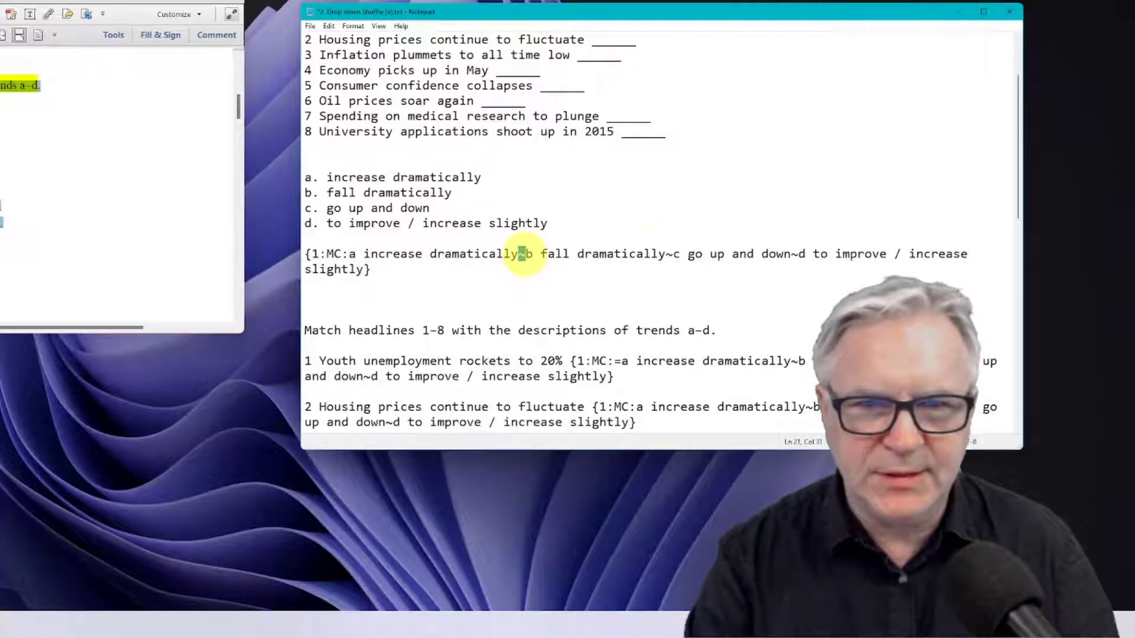
drag(665, 254, 673, 254)
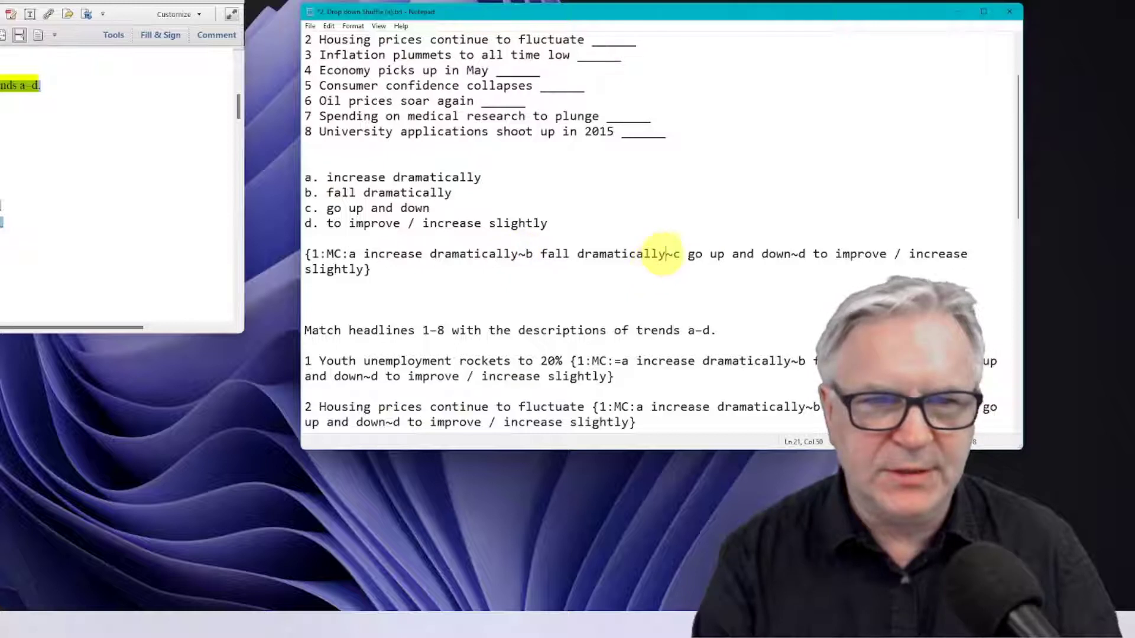
Replace the gaps after headlines 1, 2 and 3 with a copy of the {1:MC:...} answer-options code.
drag(371, 270, 305, 252)
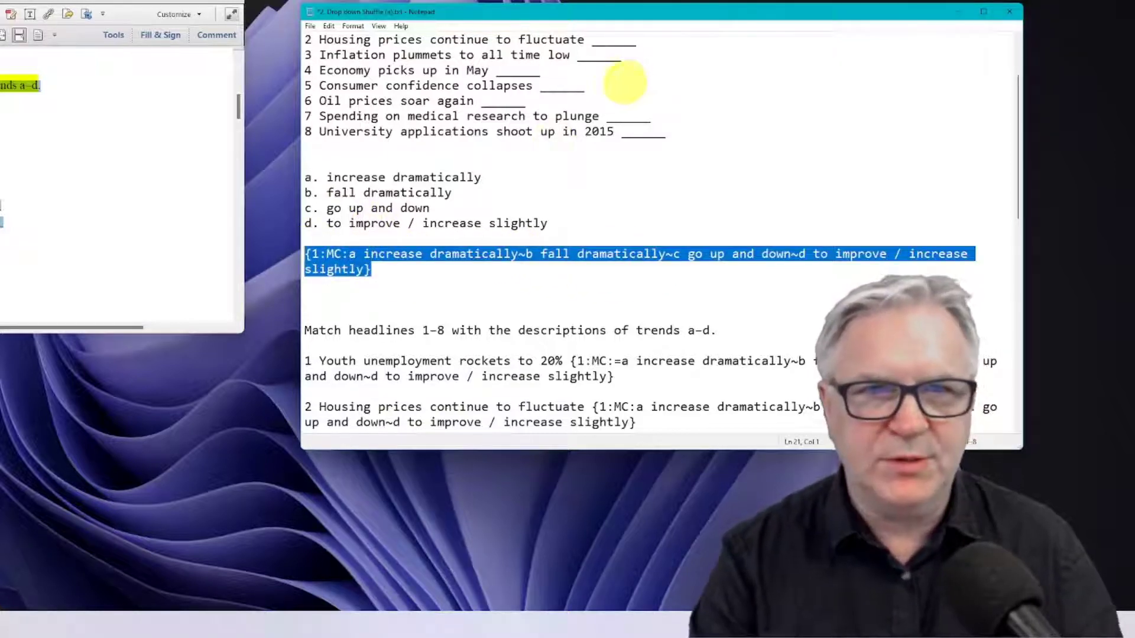
scroll(611, 77, up, 1)
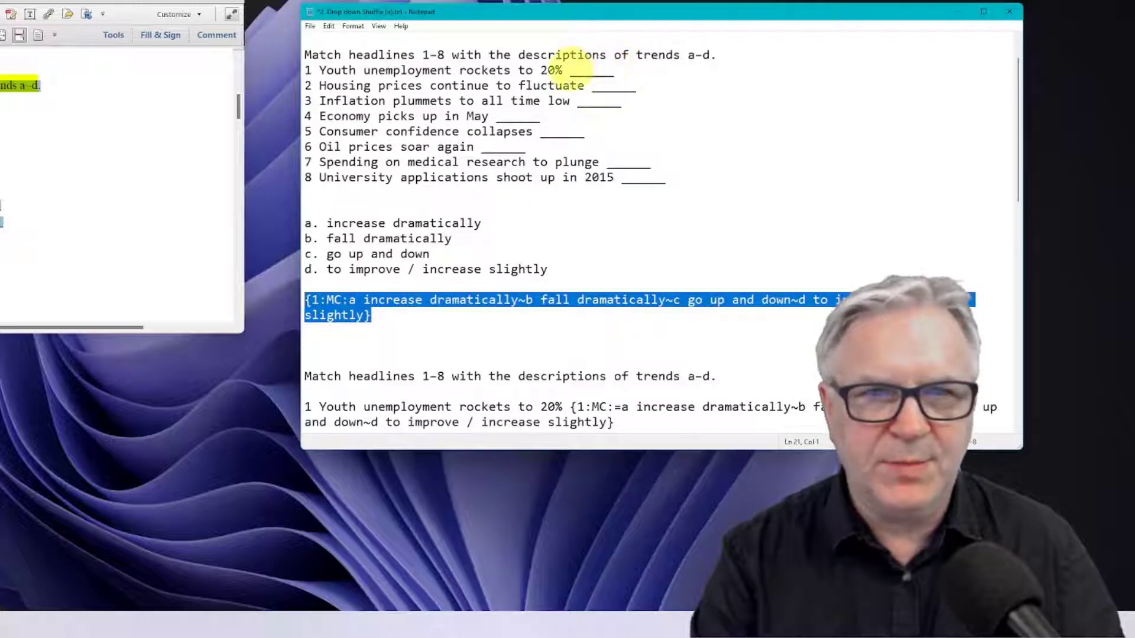
double_click(591, 71)
key(ctrl+v)
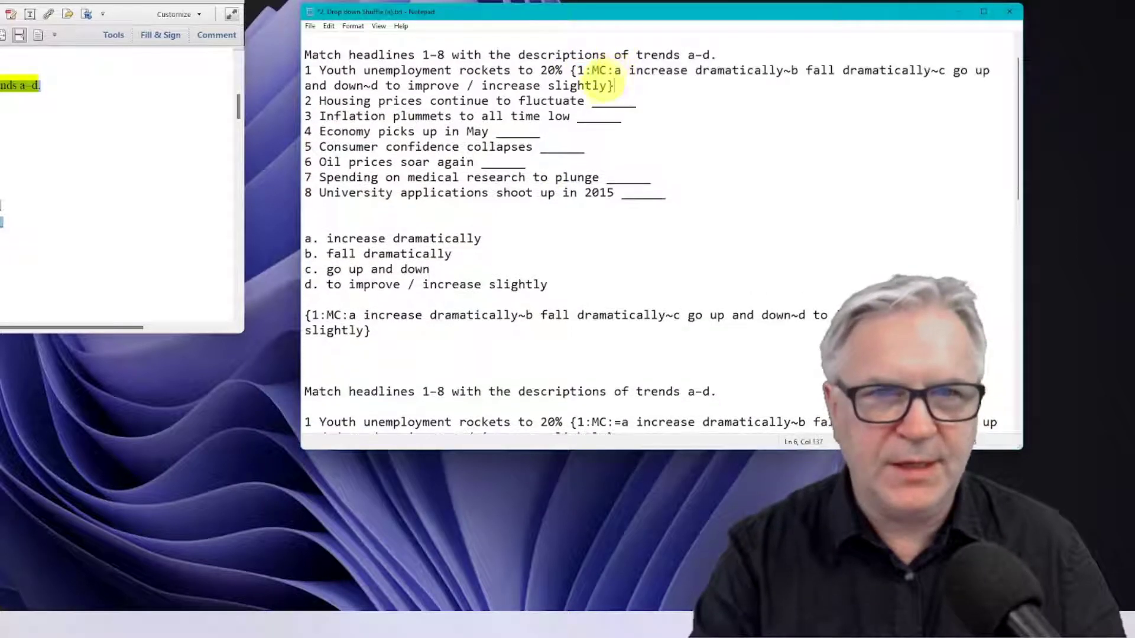
double_click(608, 103)
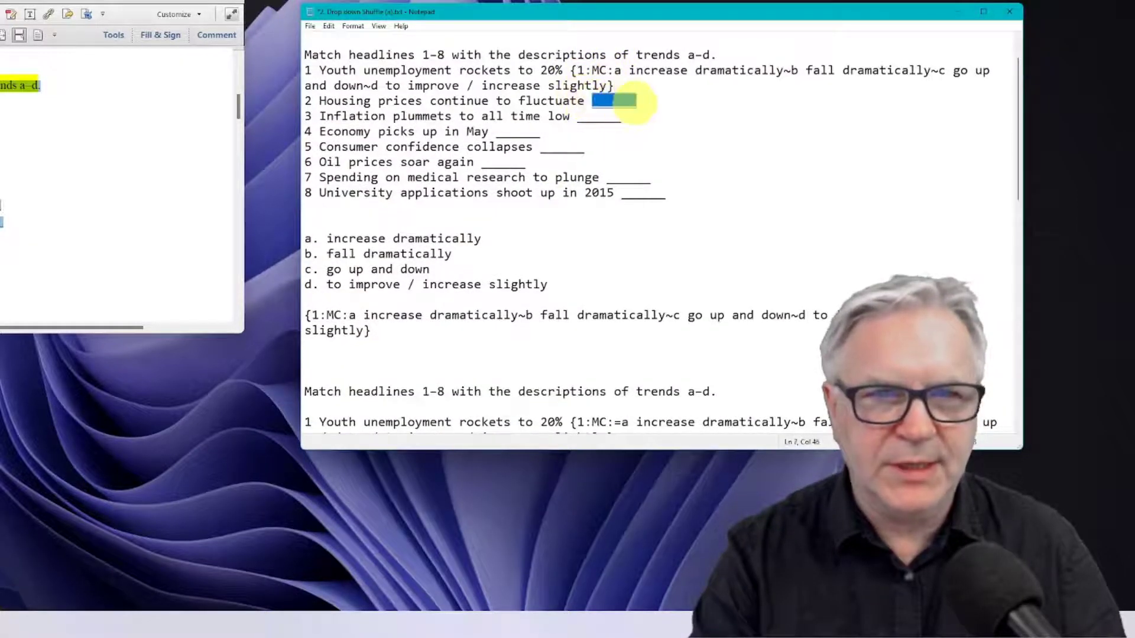
key(ctrl+v)
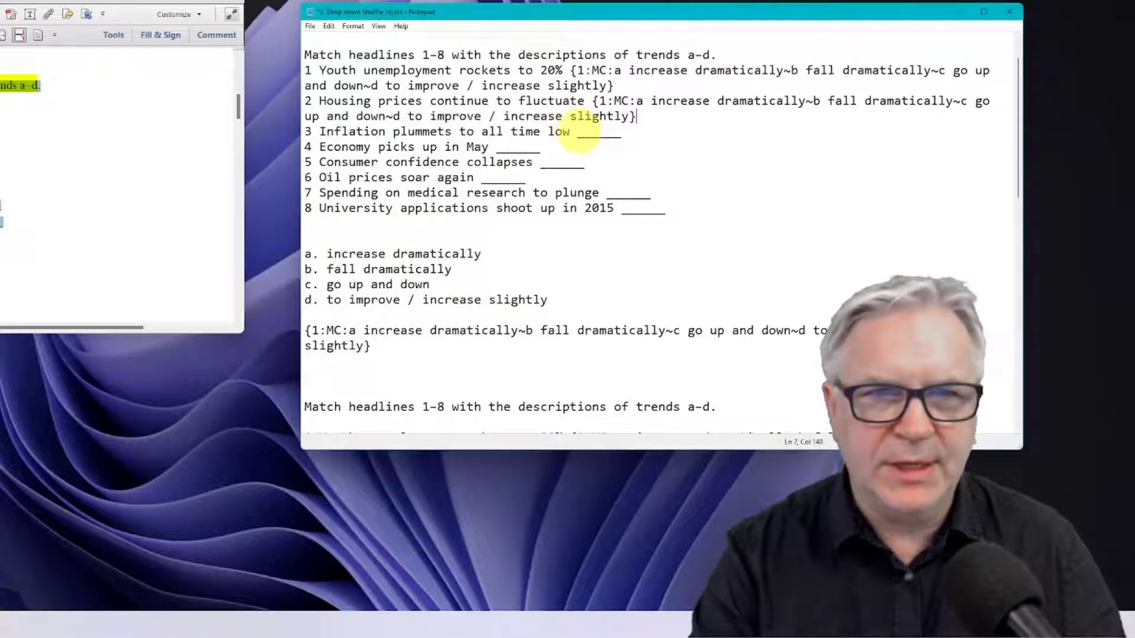
drag(580, 134, 618, 138)
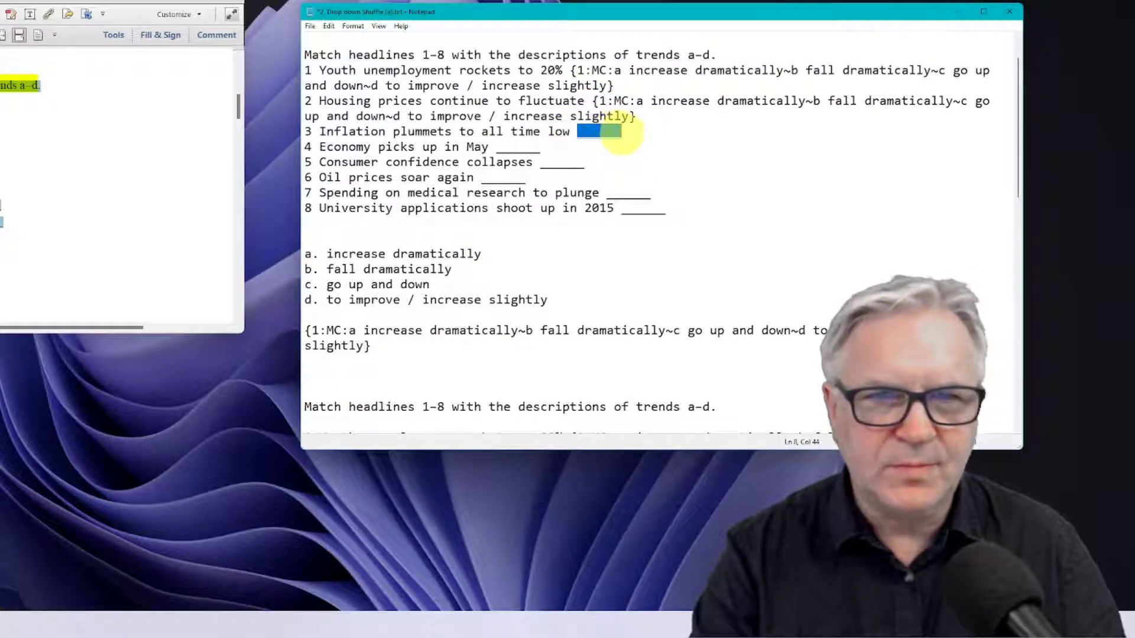
key(ctrl+v)
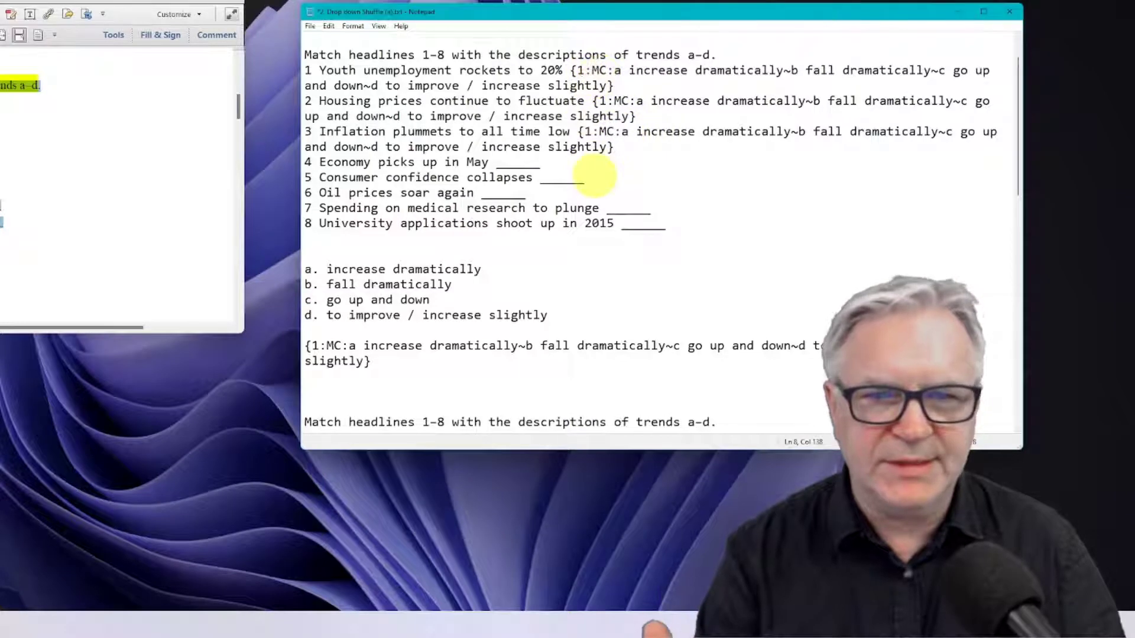
Following the finished example, mark the correct answers with an equals sign: a for headline 1, c for headline 2 and b for headline 3.
scroll(594, 176, down, 6)
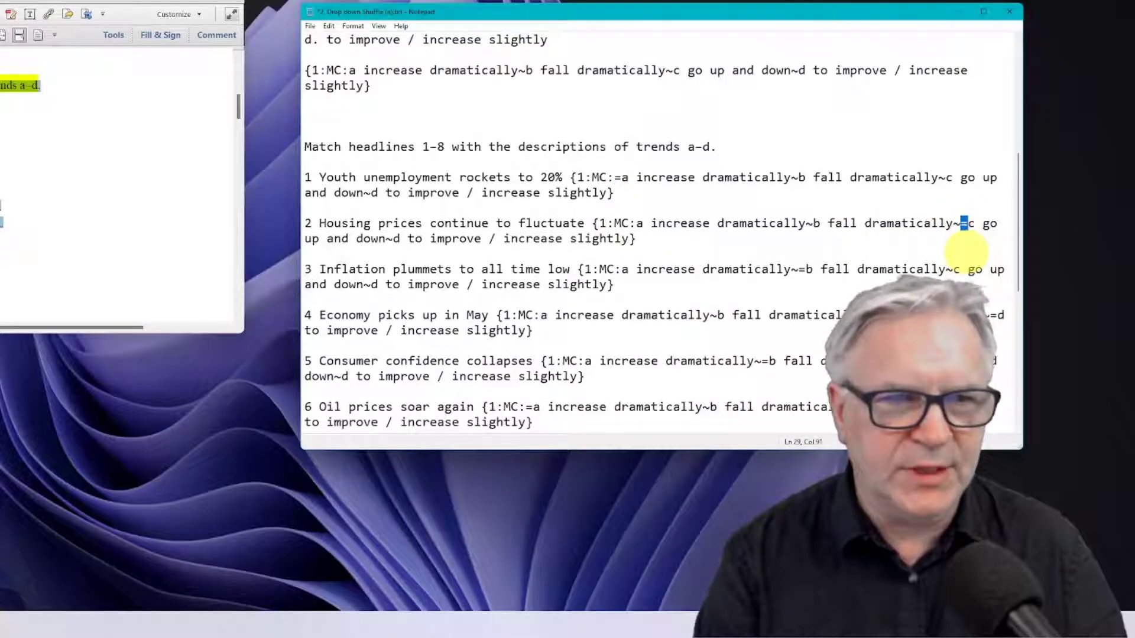
scroll(708, 212, up, 5)
scroll(708, 212, down, 3)
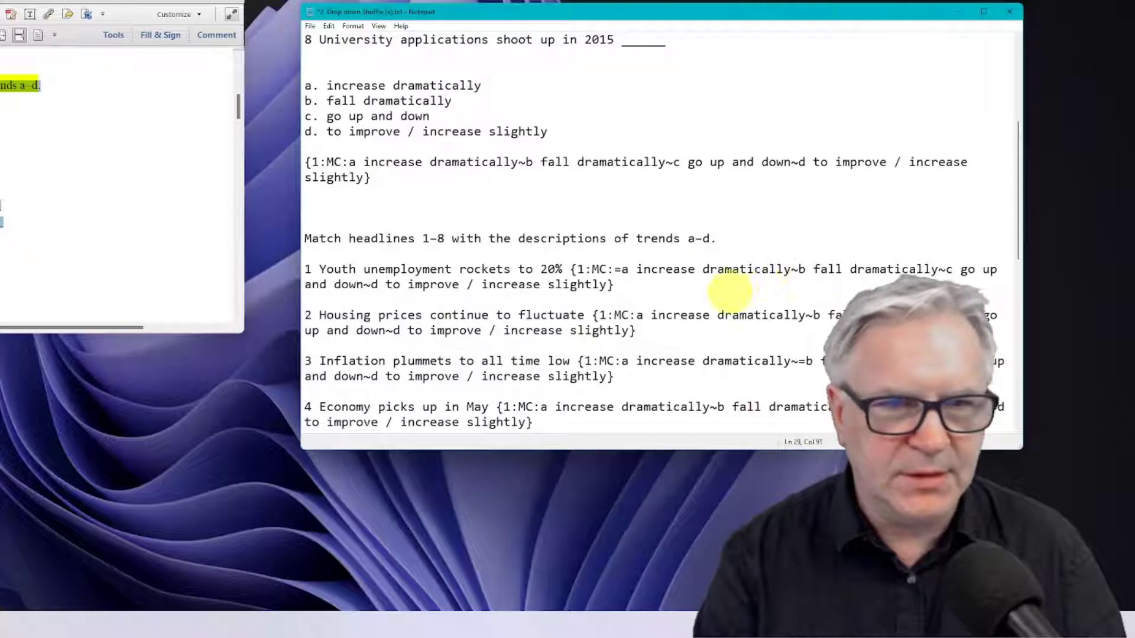
click(644, 271)
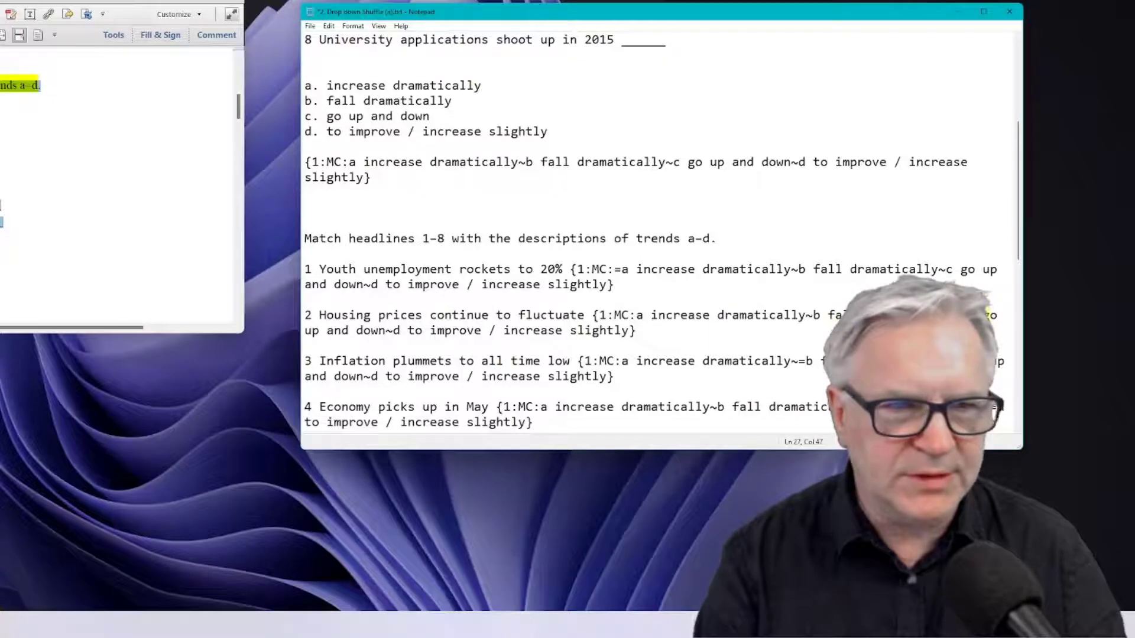
scroll(826, 317, down, 1)
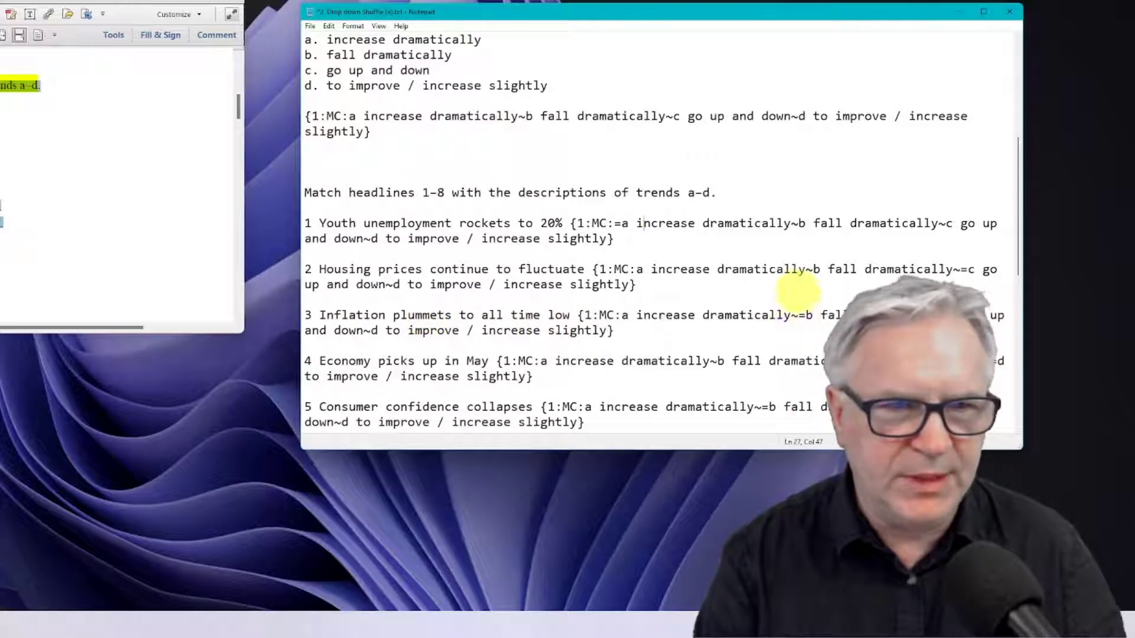
scroll(721, 218, up, 6)
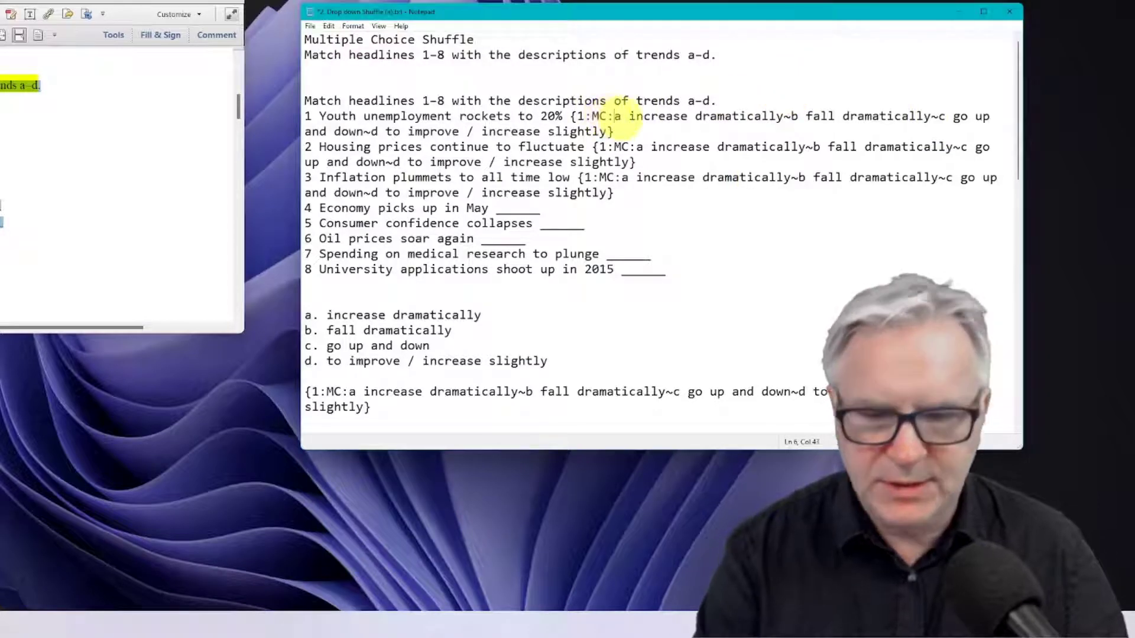
click(615, 117)
text(=)
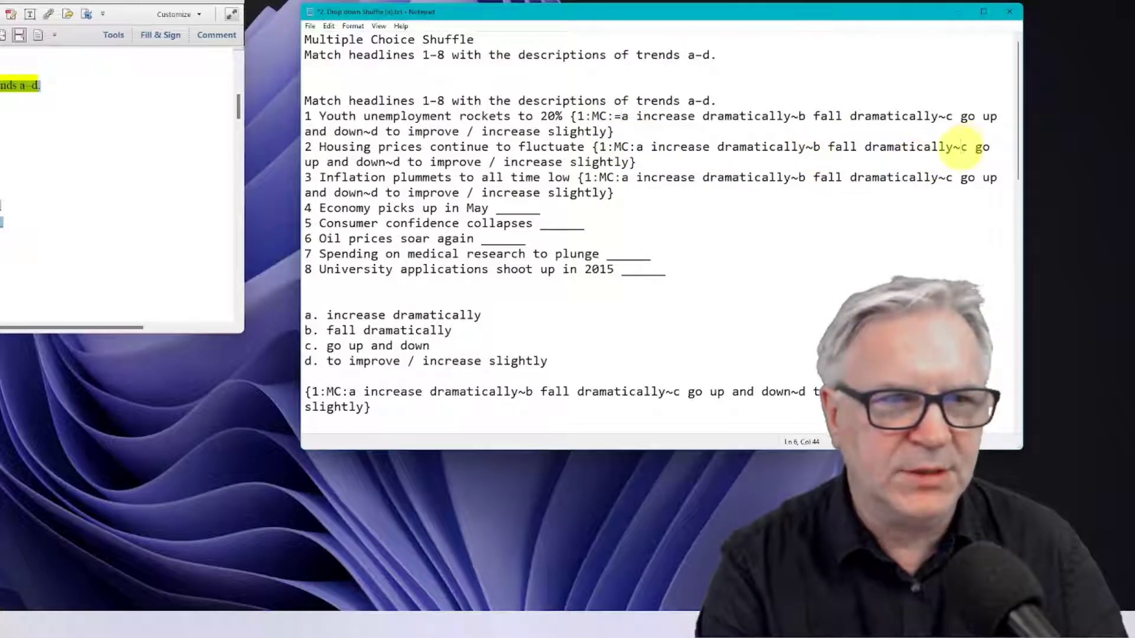
text(=)
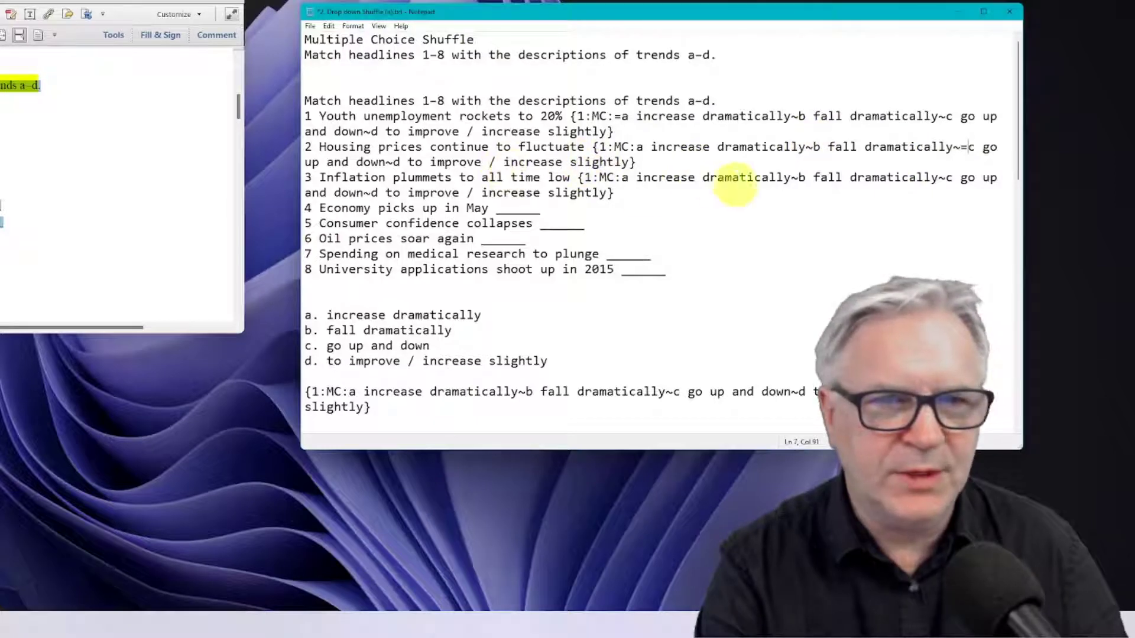
text(=)
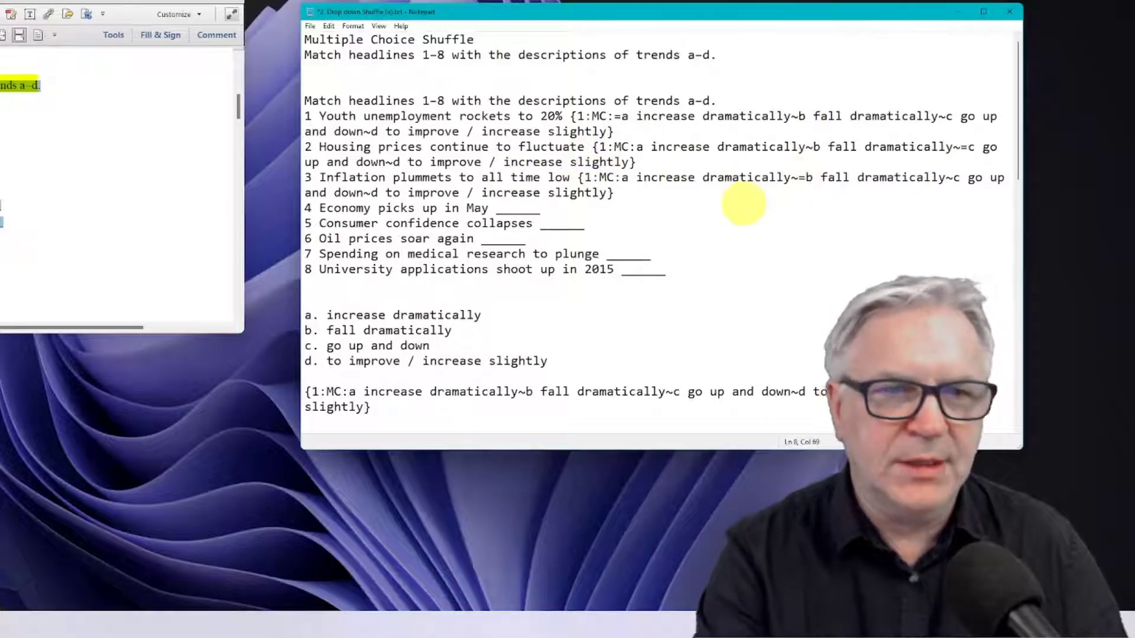
Copy the finished MC version of headlines 1–8 from Notepad into the question text of the new Cloze question on the moodlecloud site.
scroll(680, 195, down, 2)
scroll(452, 156, down, 3)
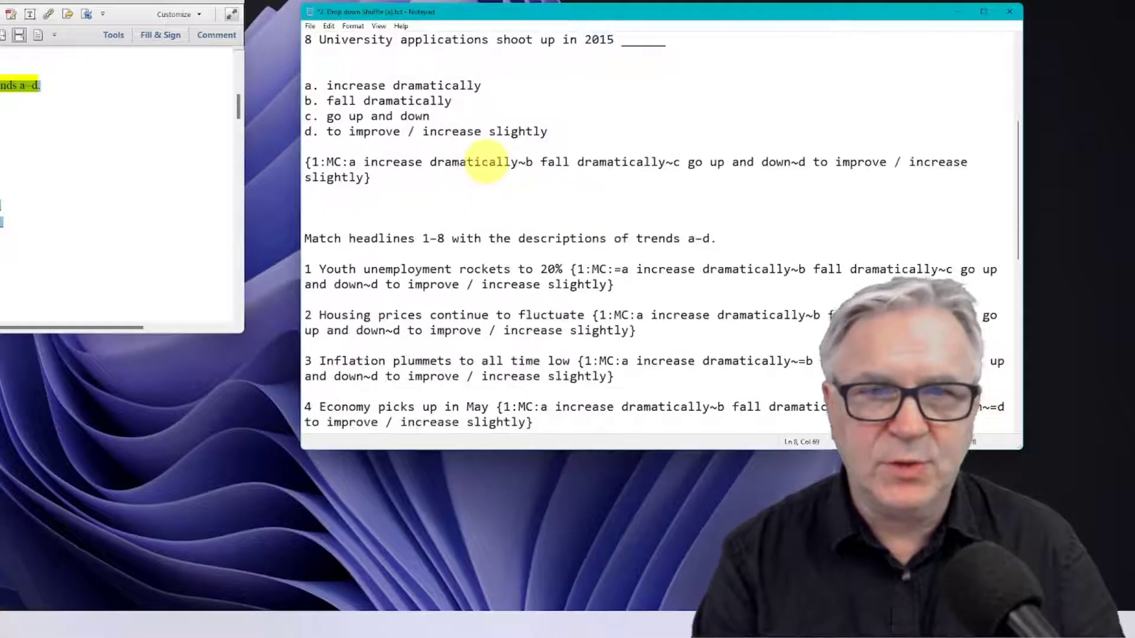
scroll(330, 216, down, 2)
scroll(307, 171, down, 1)
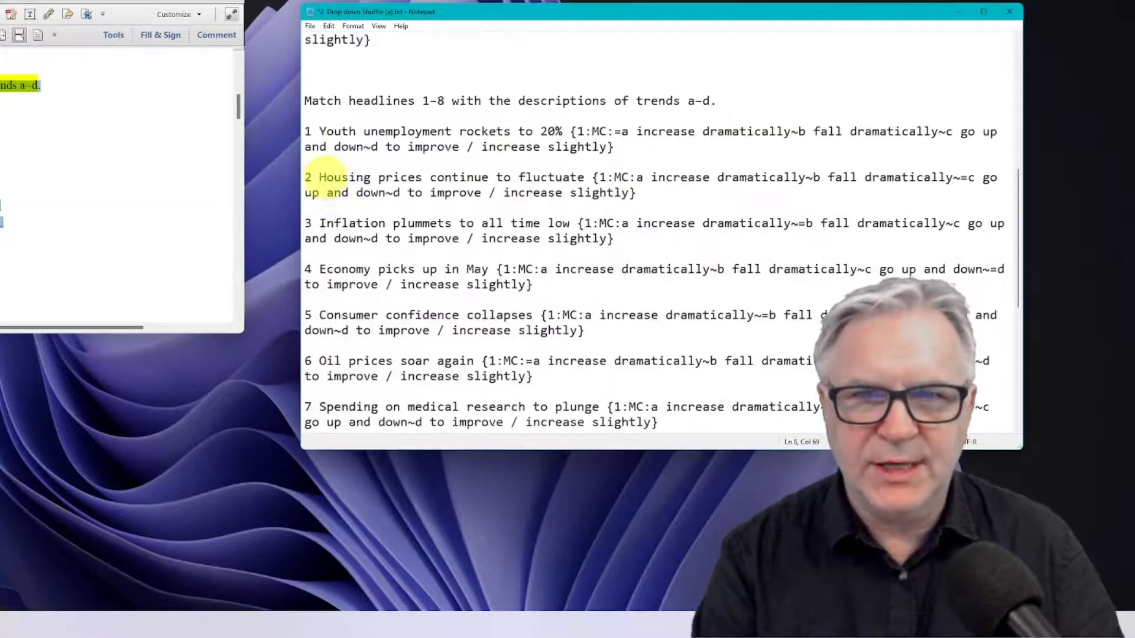
drag(305, 131, 687, 142)
key(ctrl+c)
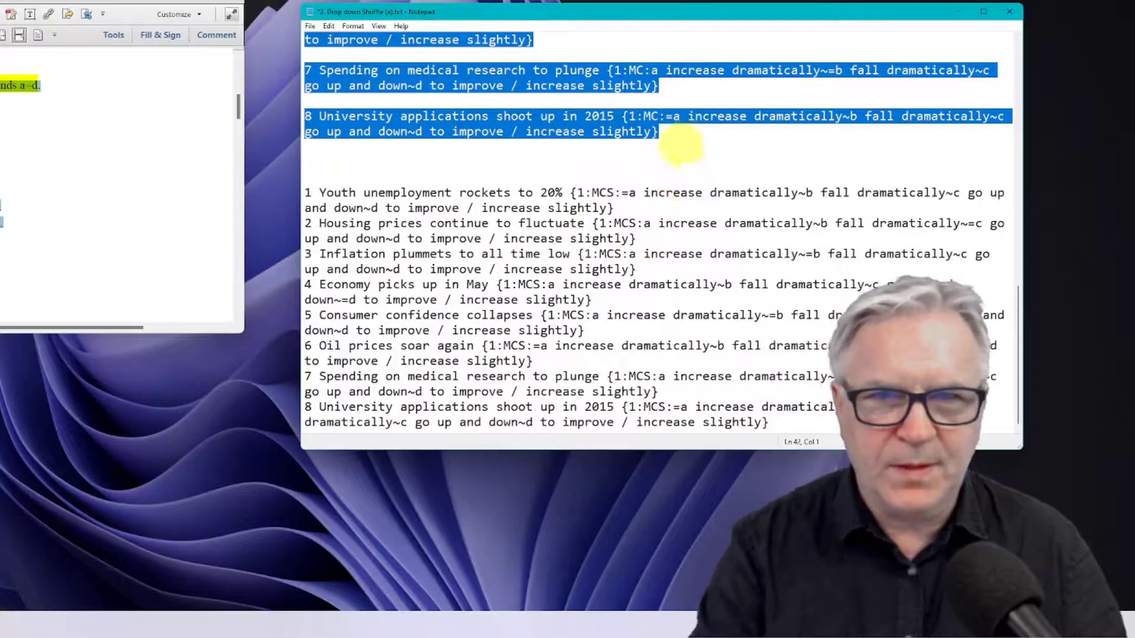
scroll(673, 148, up, 4)
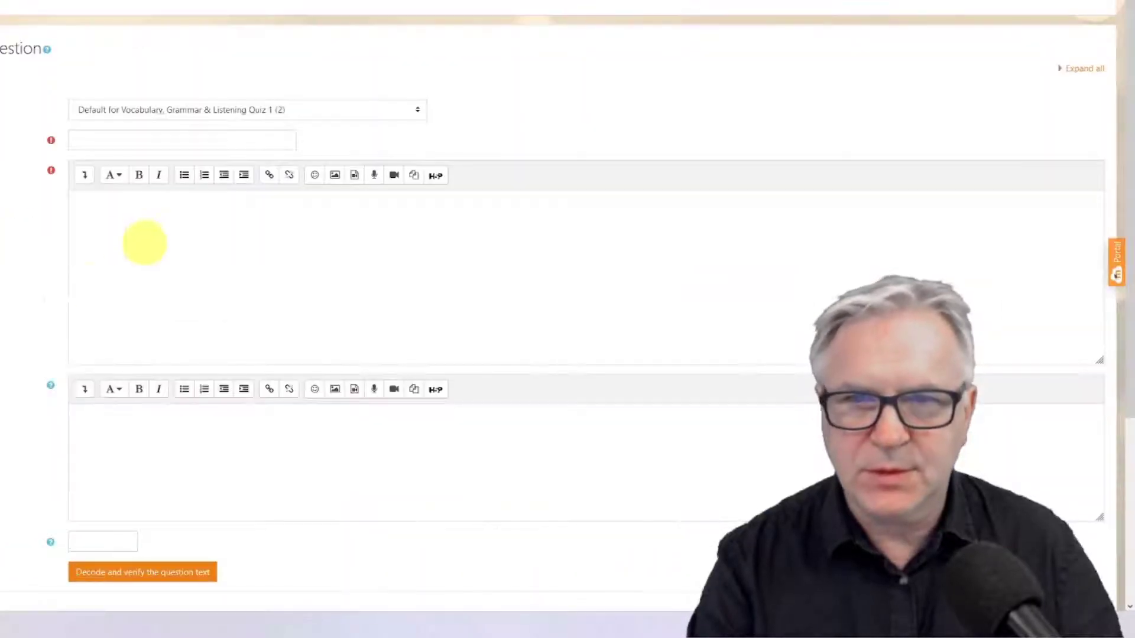
key(ctrl+v)
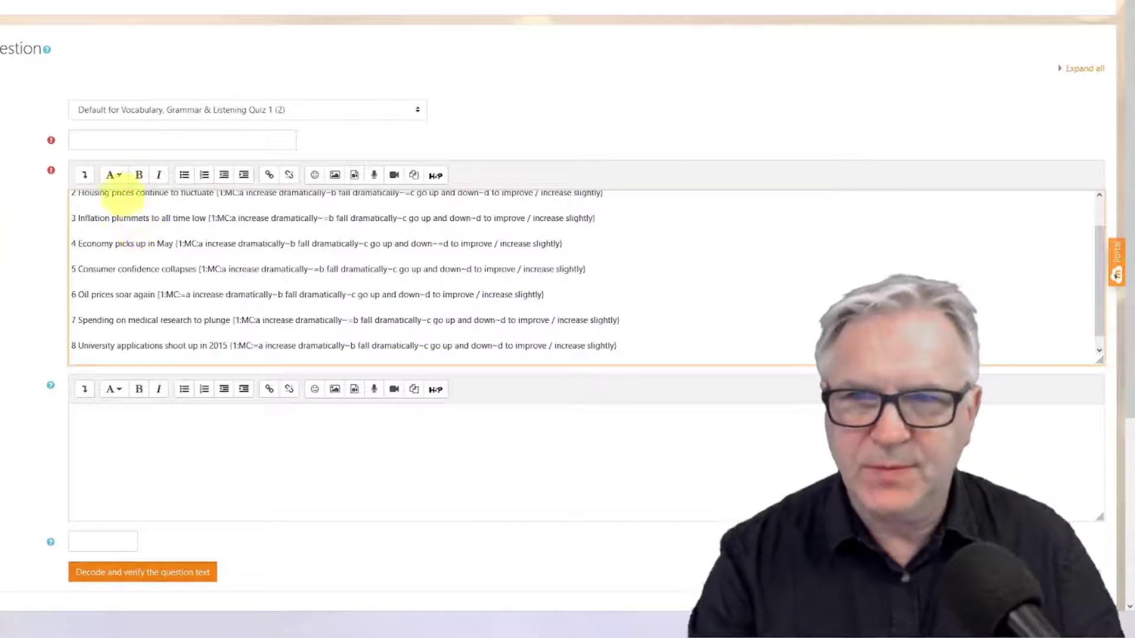
click(104, 139)
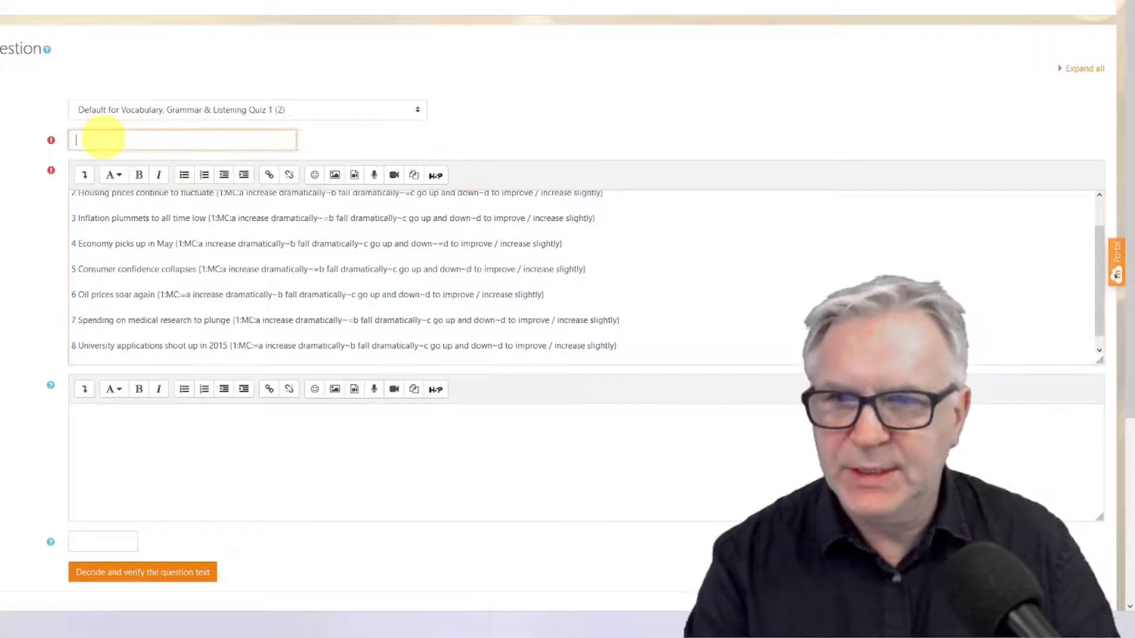
scroll(212, 325, up, 1)
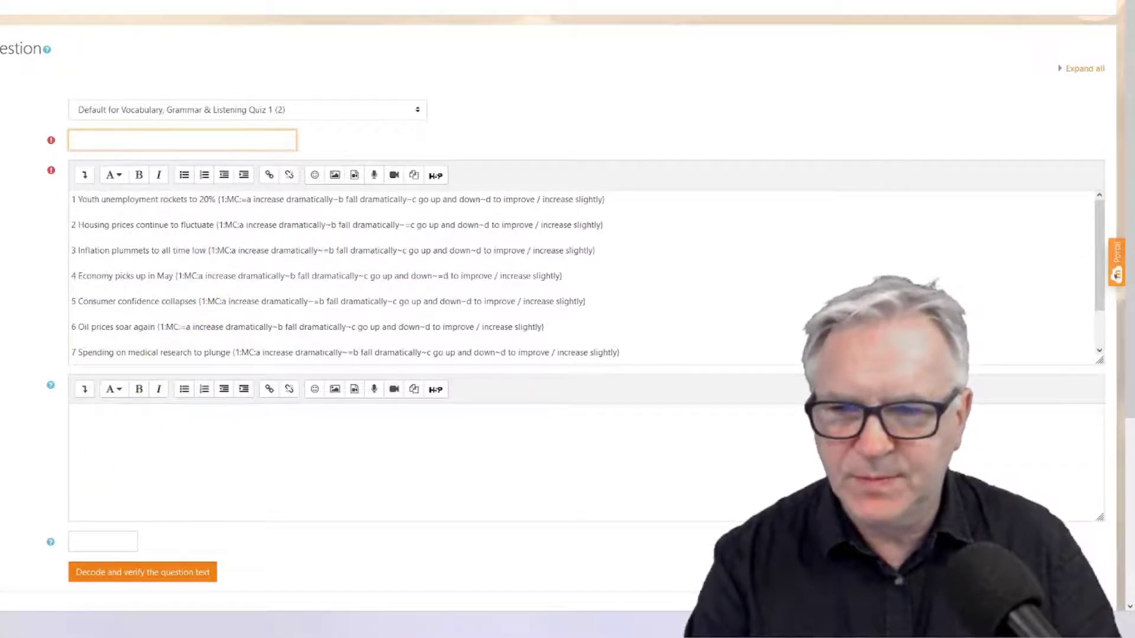
Copy the heading "Multiple Choice Shuffle" and the headline-matching instruction from Notepad to above headline 1 in the question text.
key(alt+Tab)
scroll(379, 200, up, 10)
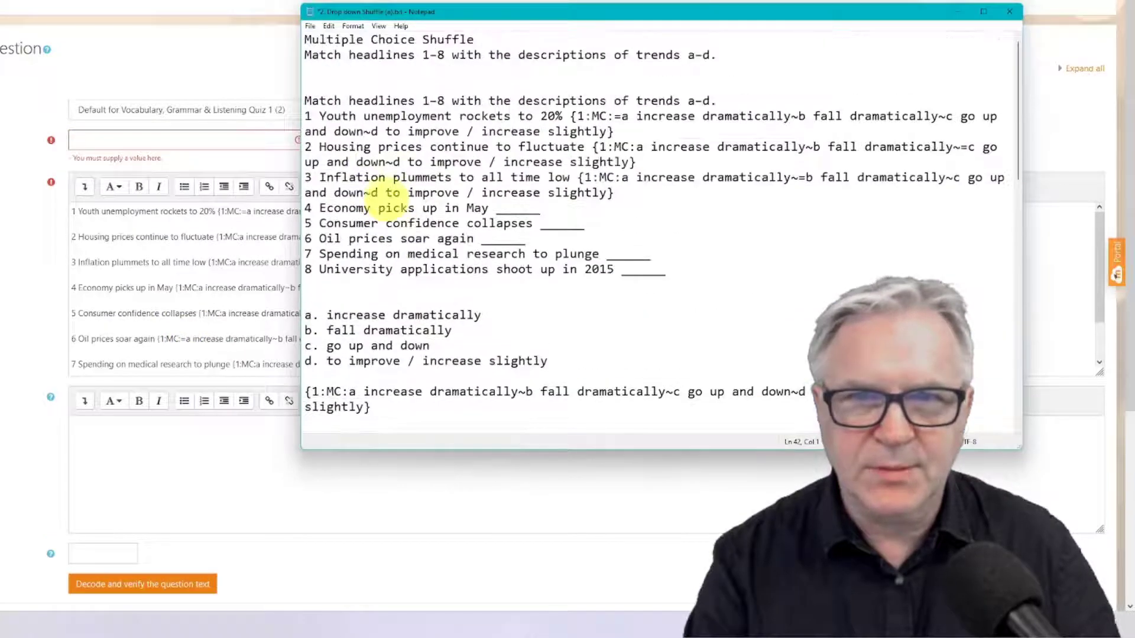
drag(726, 59, 274, 32)
key(ctrl+c)
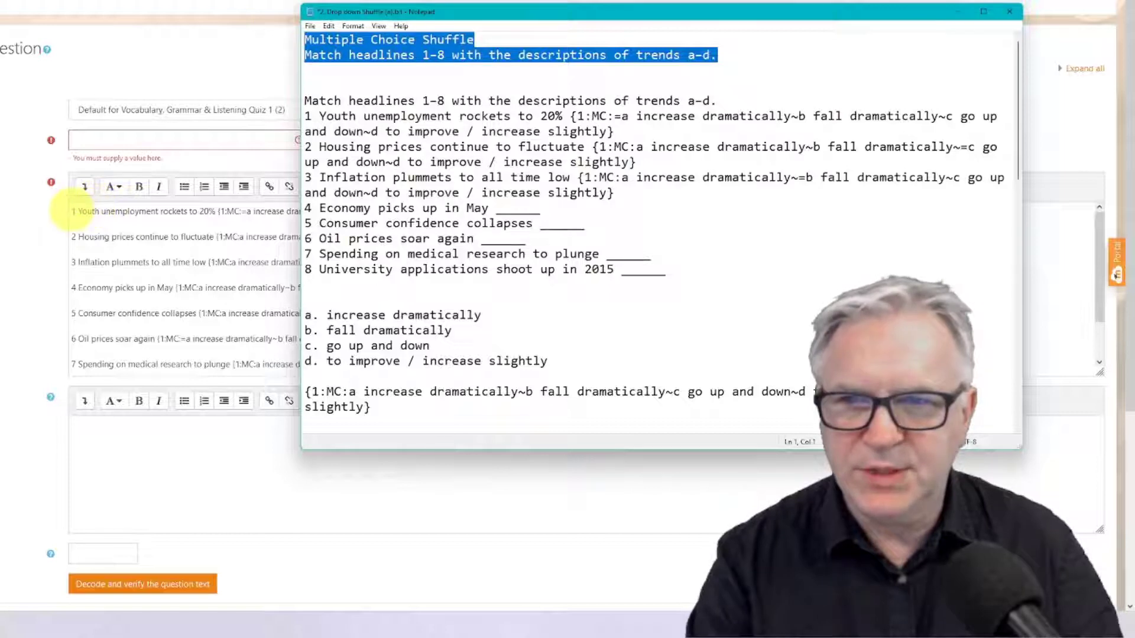
click(73, 211)
key(Return)
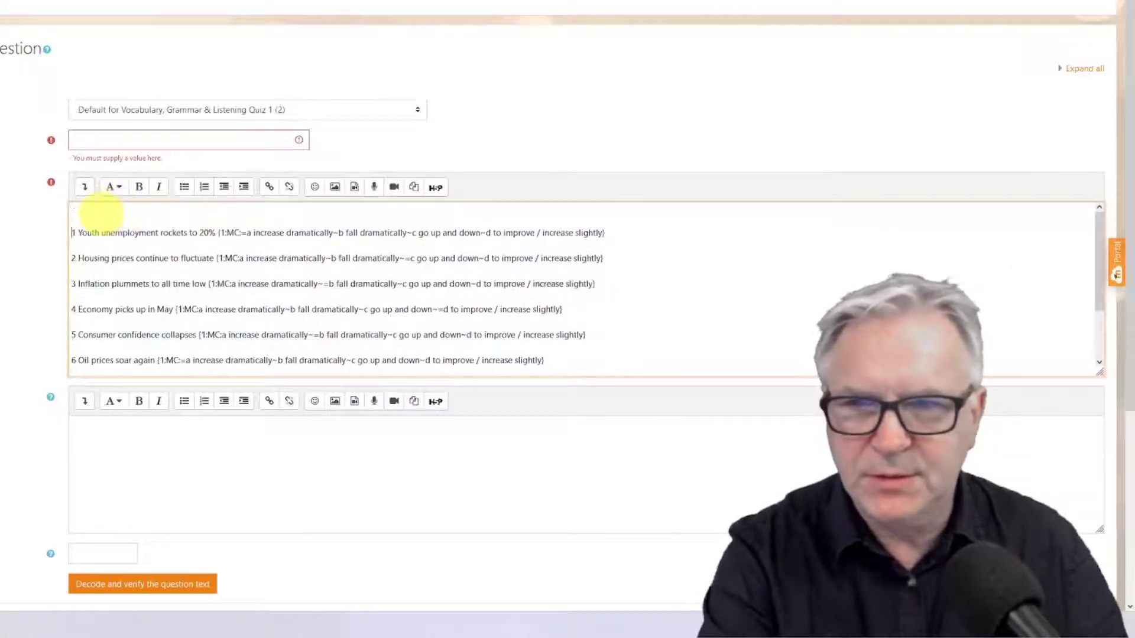
key(ctrl+v)
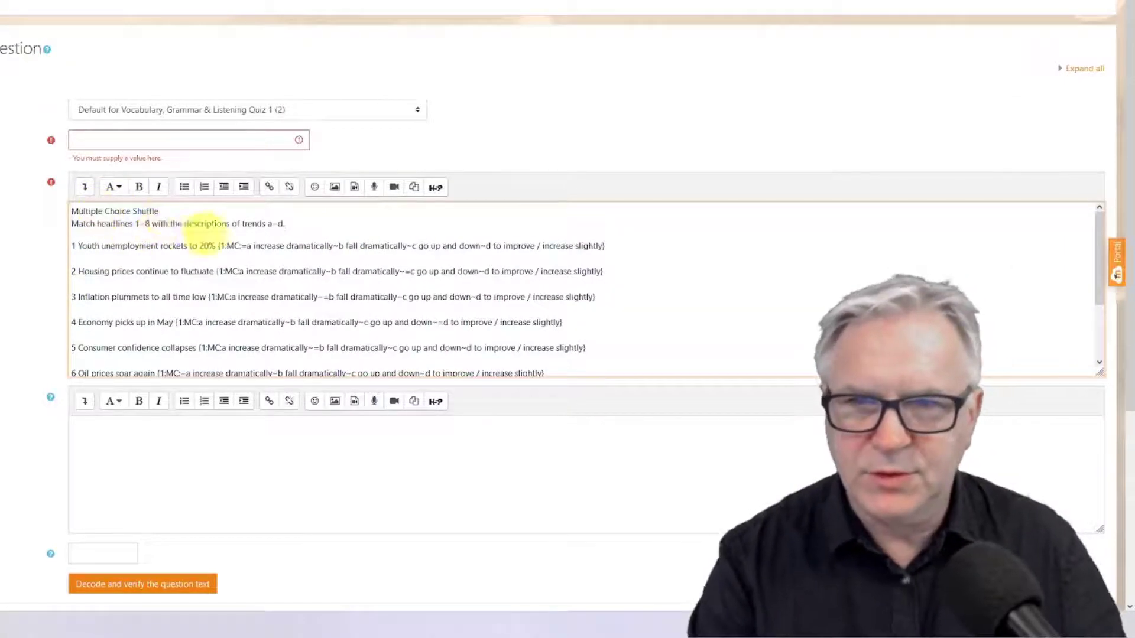
Name the Cloze question "2 Statistics".
text(2 Multiple Choice Shuffle)
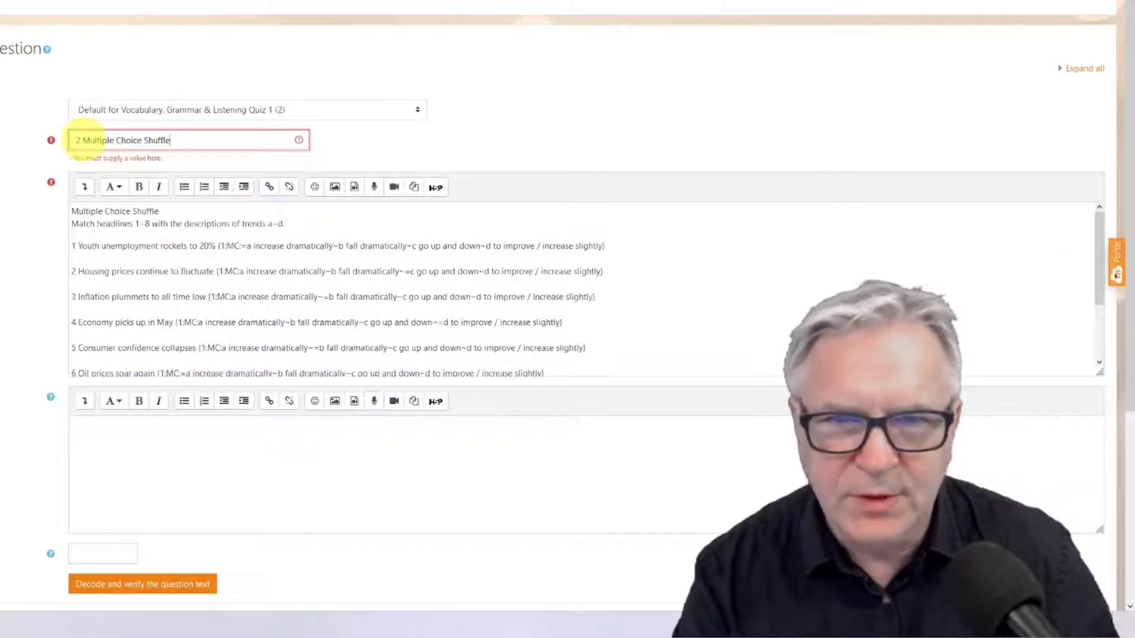
drag(83, 140, 170, 142)
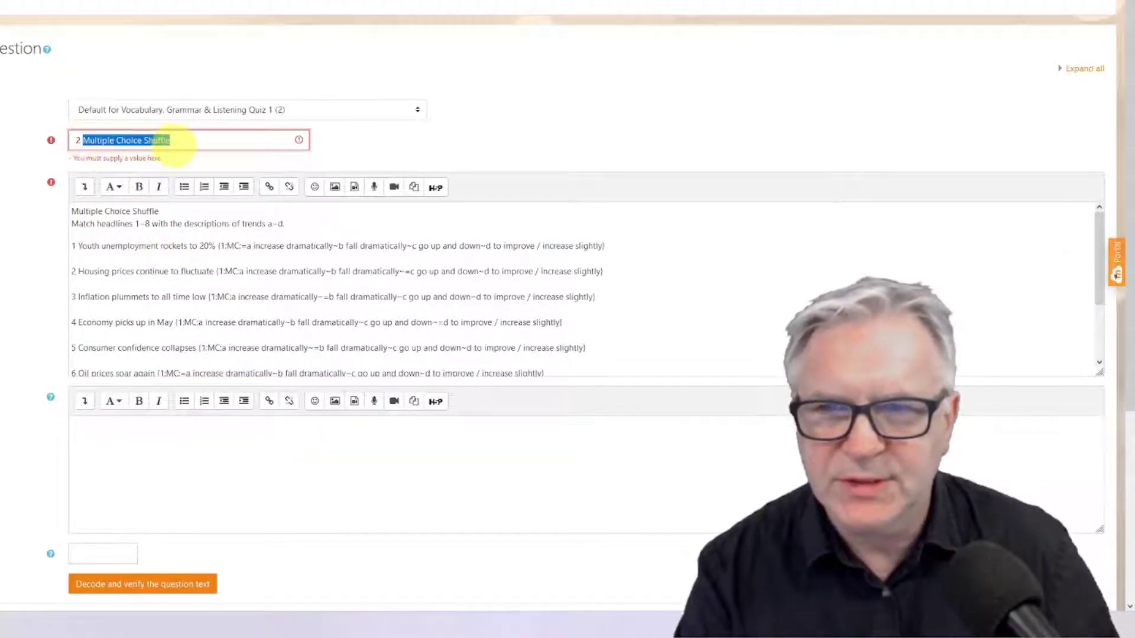
text(St)
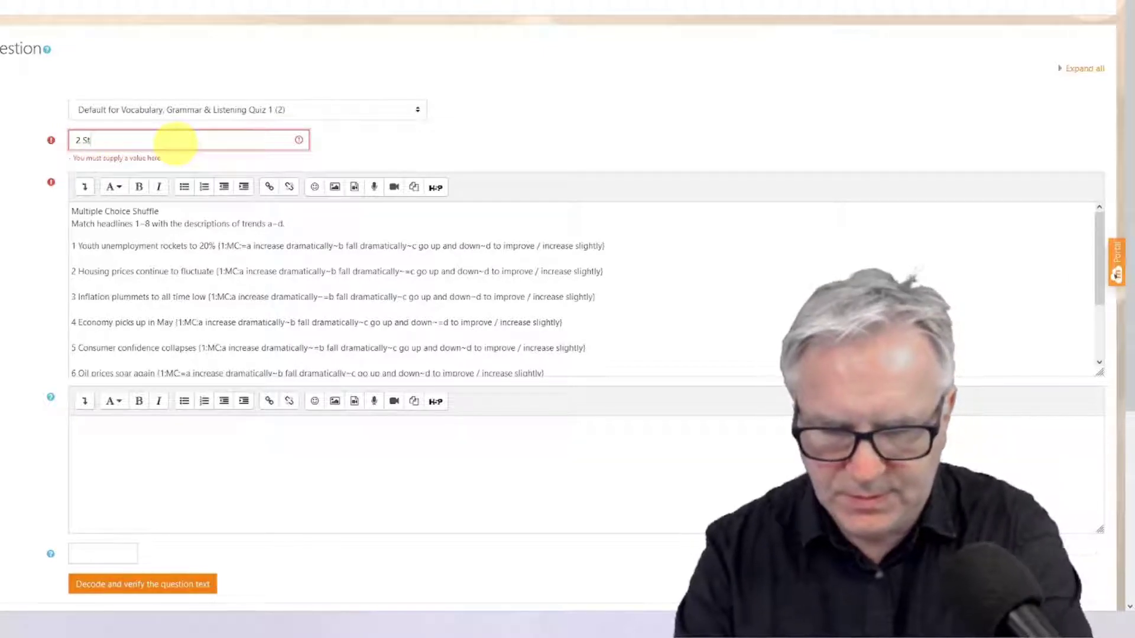
text(atistics)
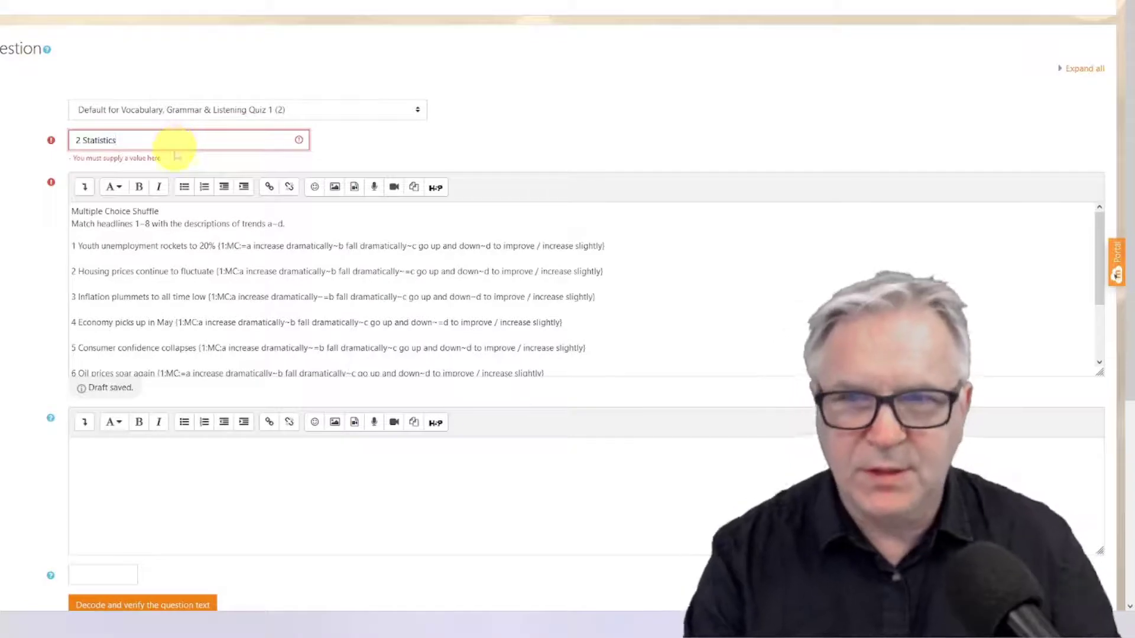
Decode and verify the question text of "2 Statistics", and save the changes while staying in the question editor.
click(141, 319)
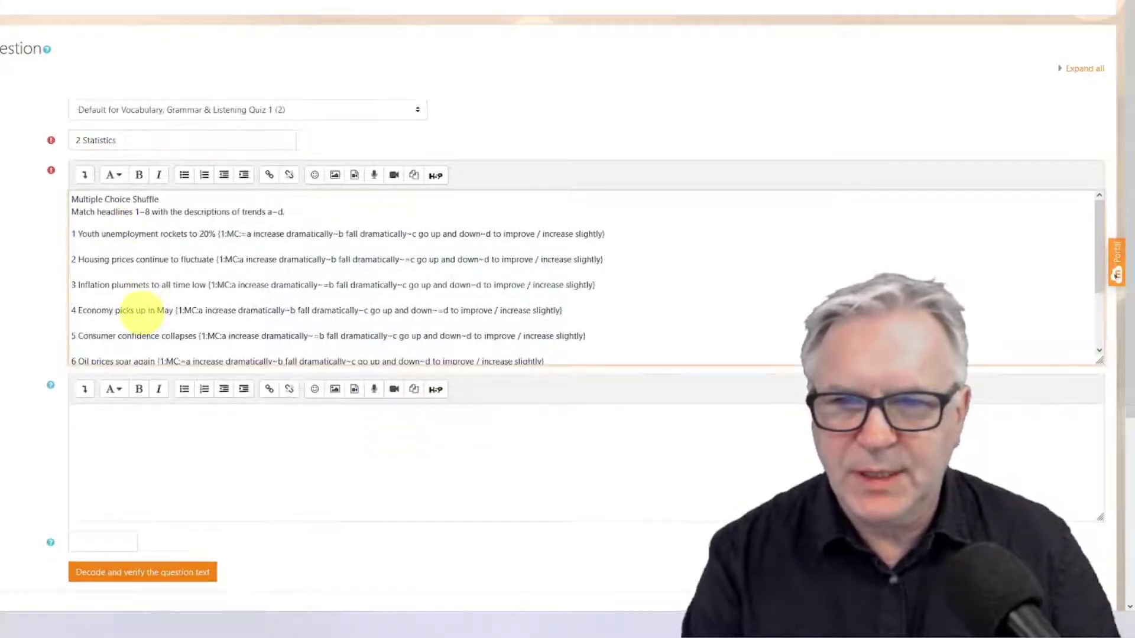
scroll(141, 313, down, 6)
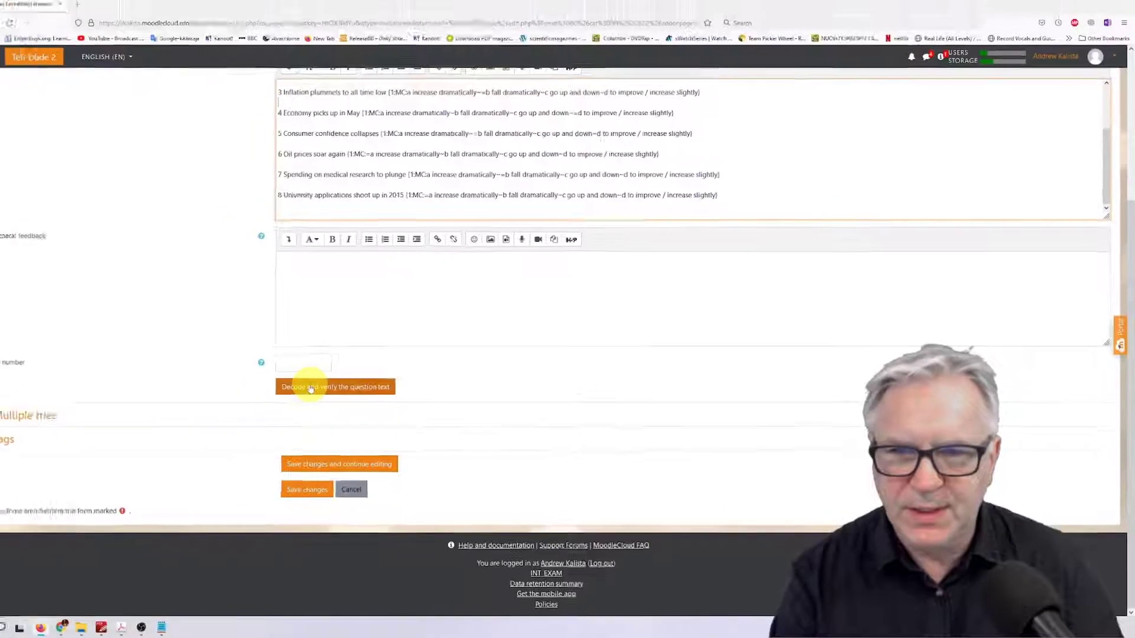
click(110, 331)
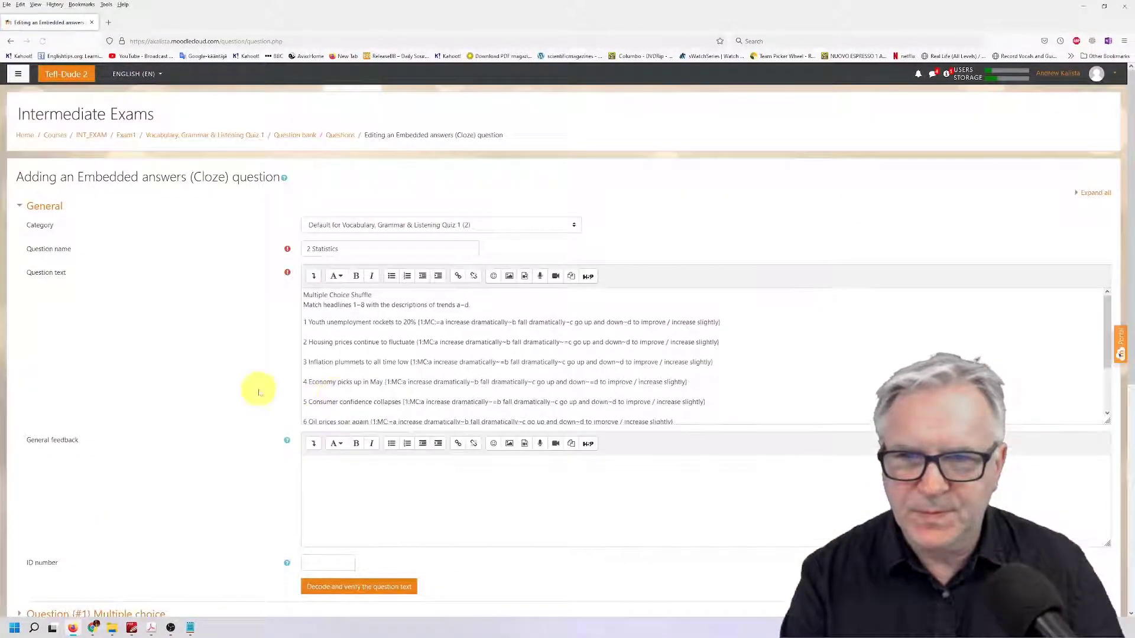
scroll(256, 388, down, 6)
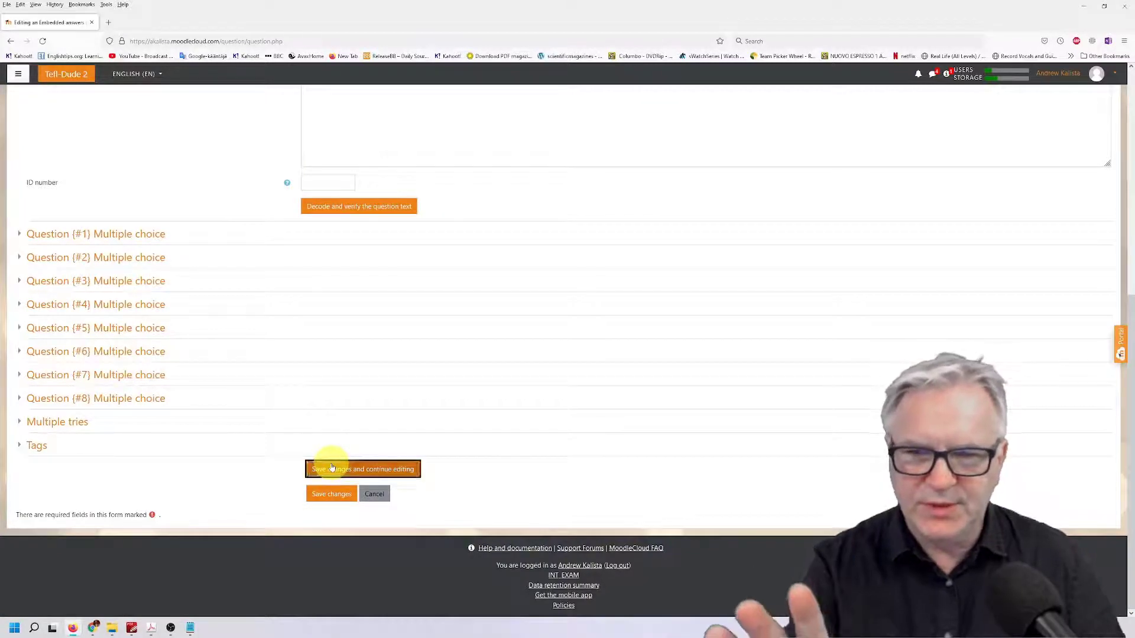
click(331, 467)
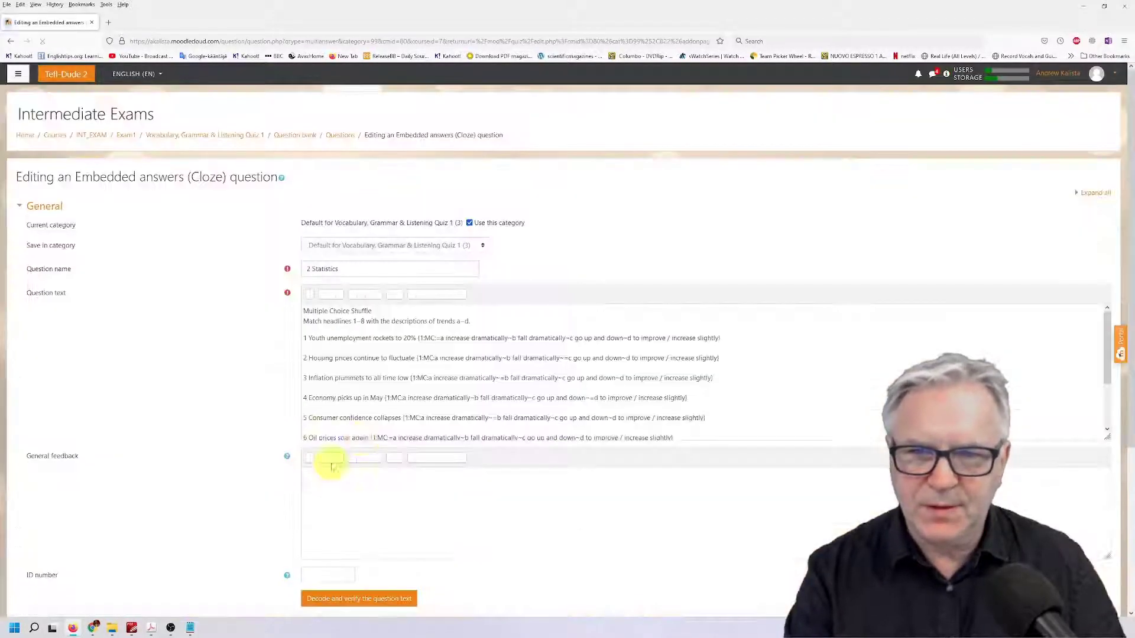
Preview the saved question in an enlarged window and inspect the drop-down answer options for headlines 1 and 3.
scroll(362, 438, down, 5)
scroll(477, 534, down, 2)
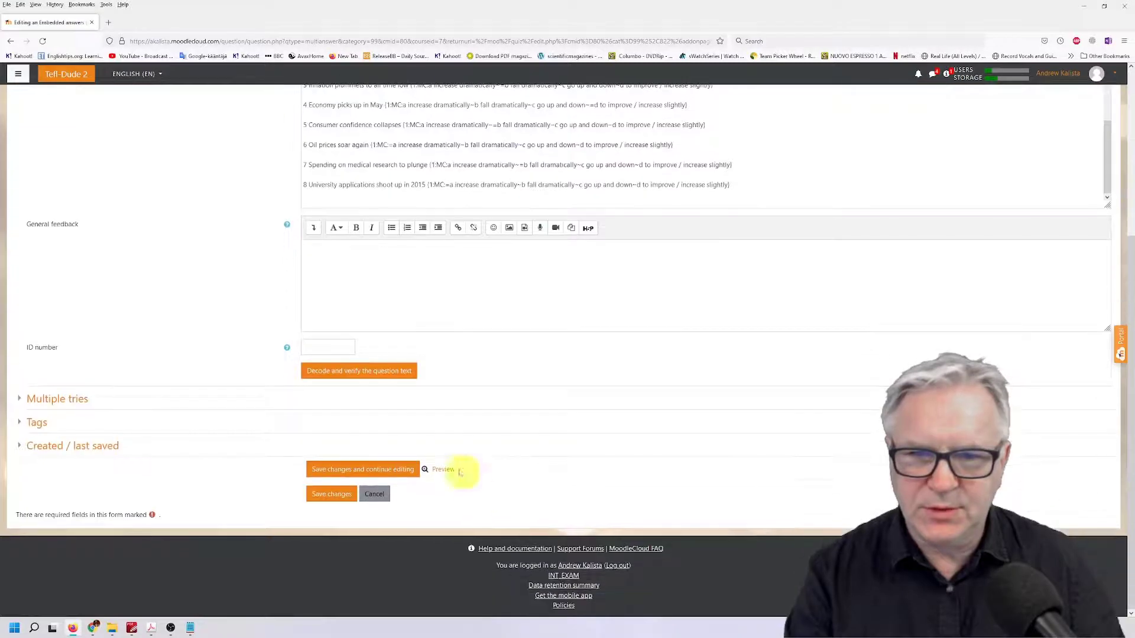
click(443, 470)
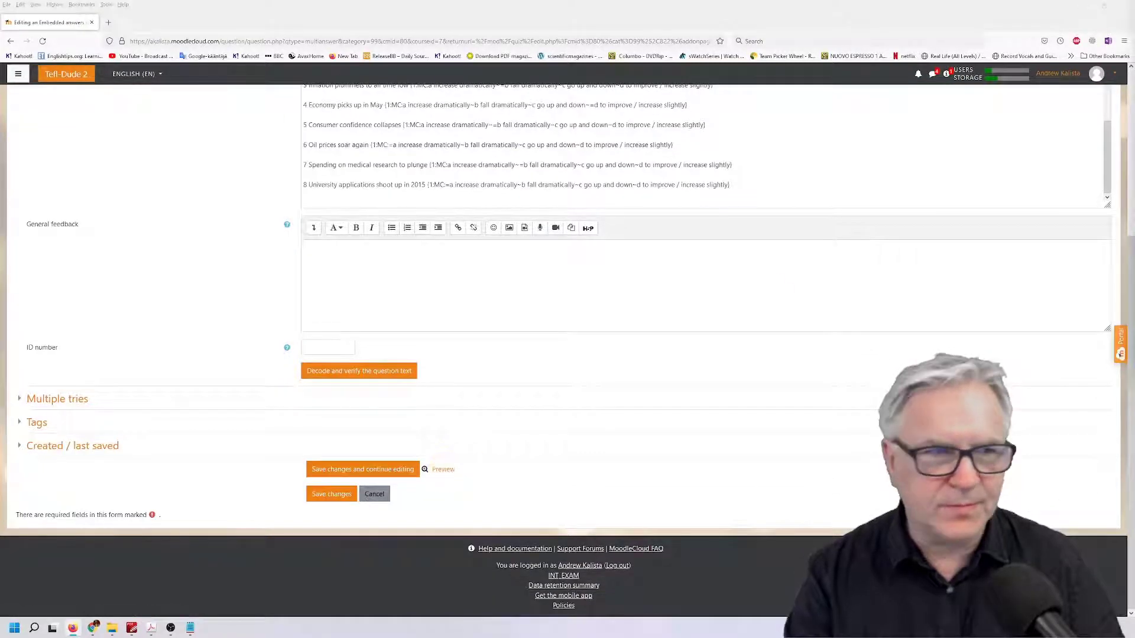
drag(1026, 114, 393, 119)
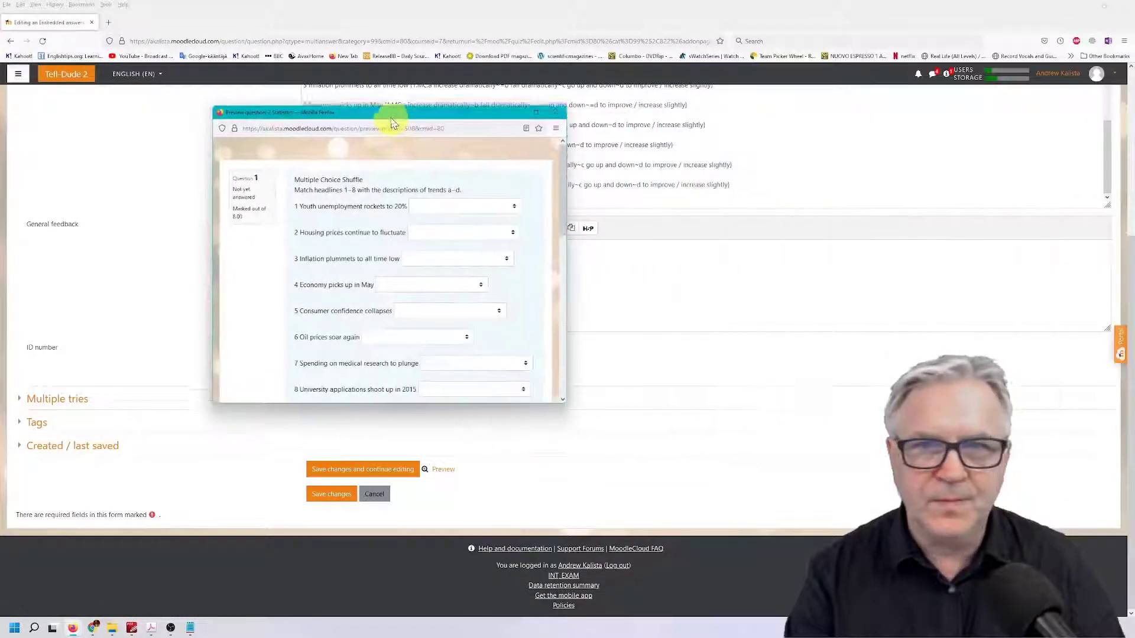
drag(562, 398, 802, 477)
click(512, 205)
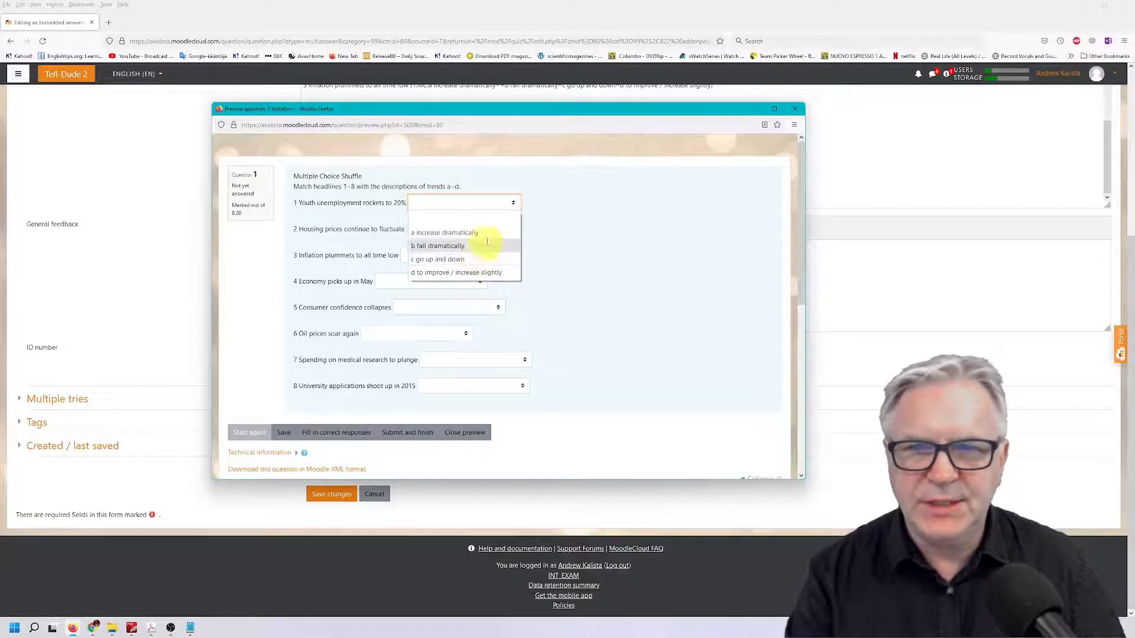
click(572, 256)
click(489, 259)
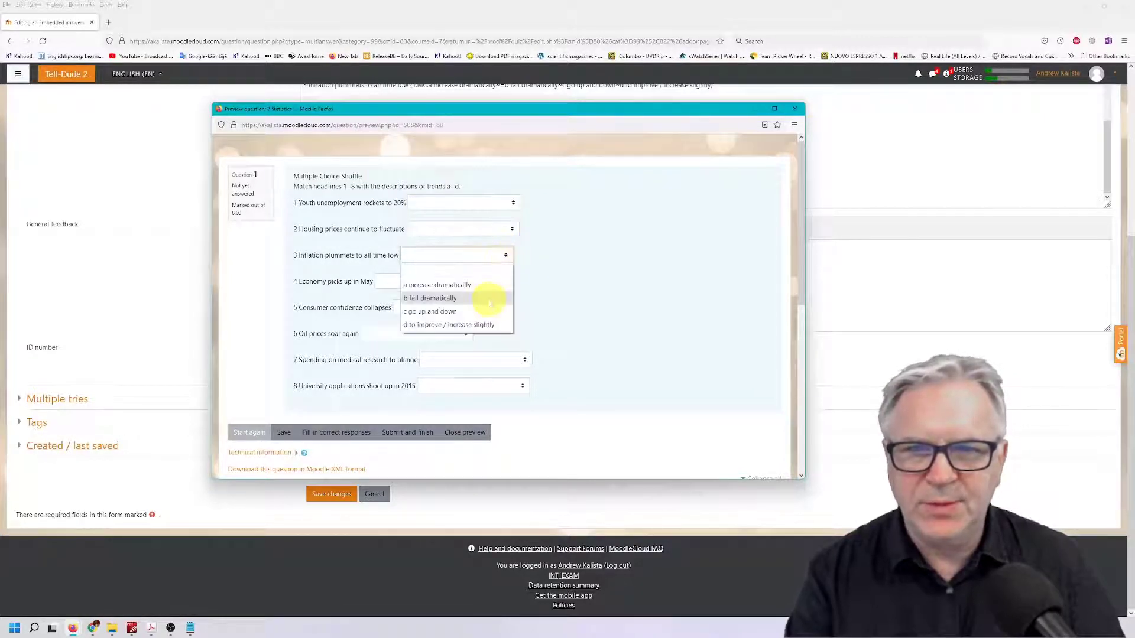
Check the order of the answer options for headline 4 in the question preview and close the preview.
click(582, 315)
click(476, 281)
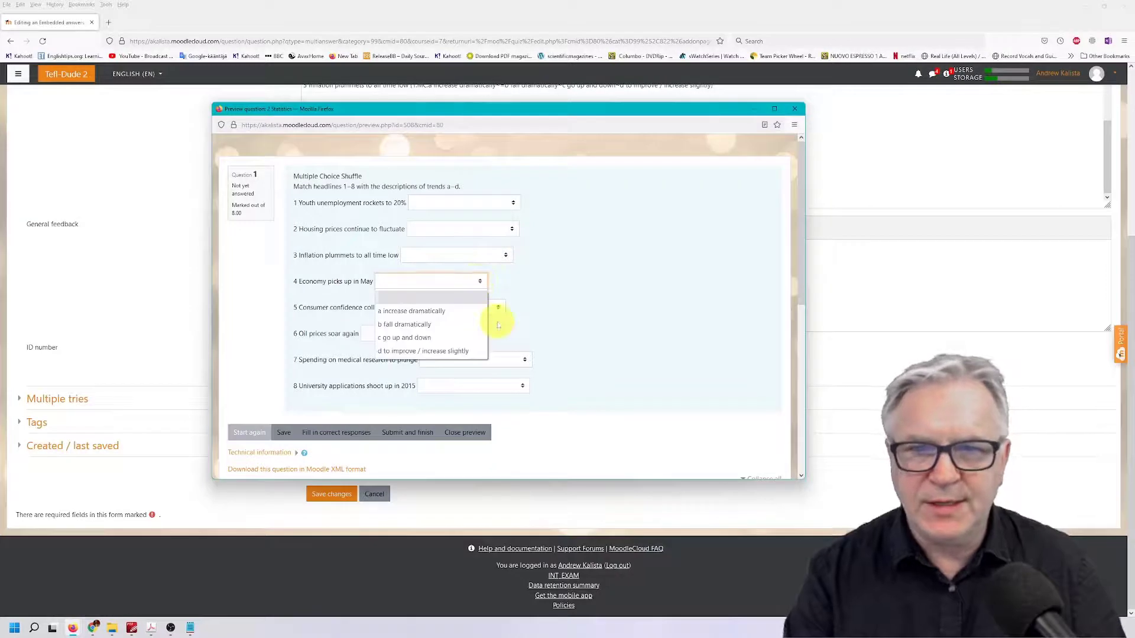
click(575, 283)
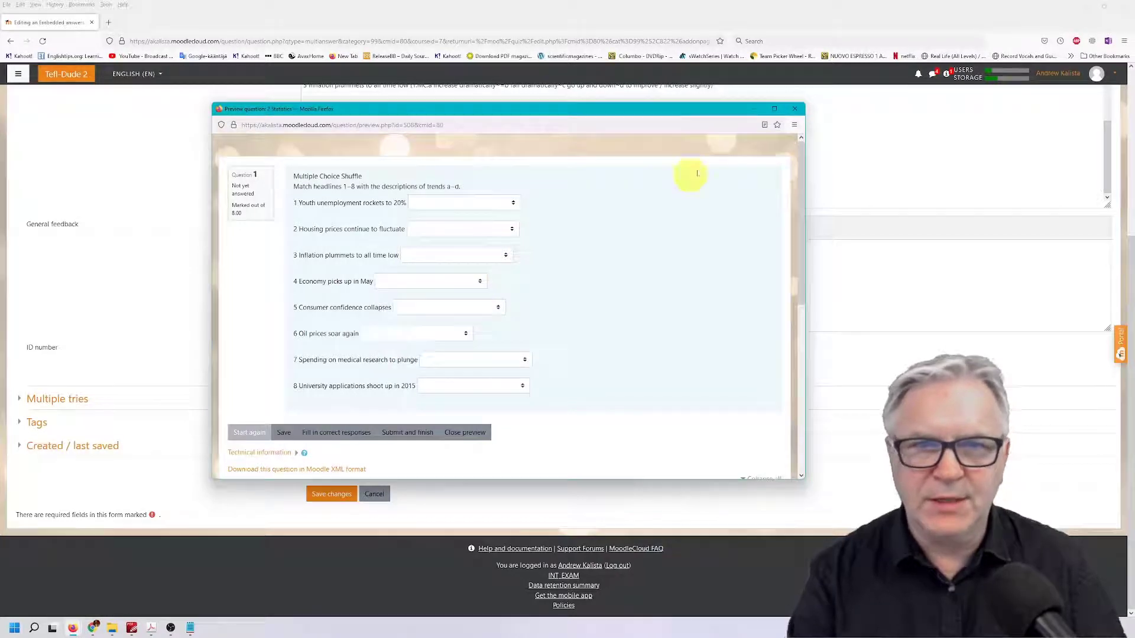
click(792, 111)
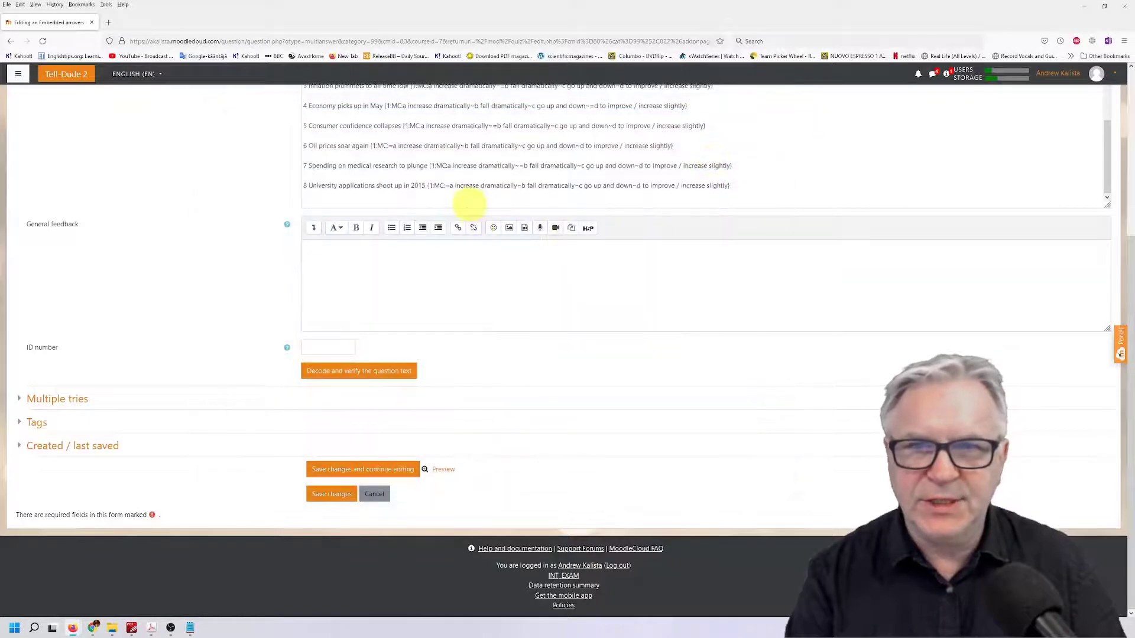
Switch to the question text in Notepad and replace every {1:MC code with {1:MCS.
scroll(449, 142, up, 1)
scroll(468, 177, down, 3)
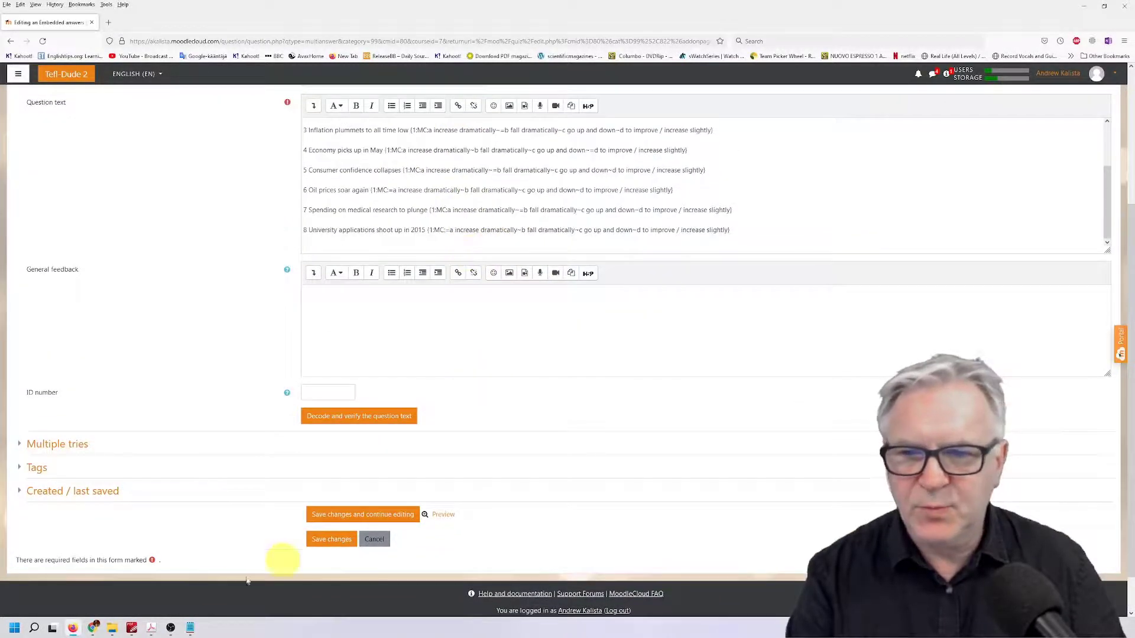
click(190, 629)
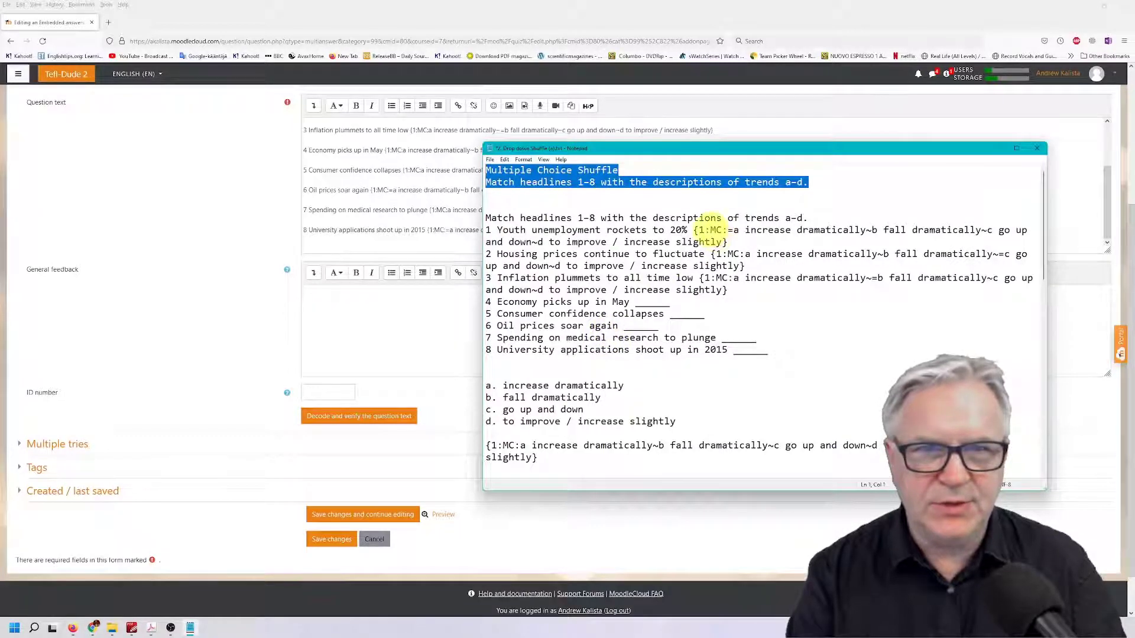
drag(695, 230, 728, 230)
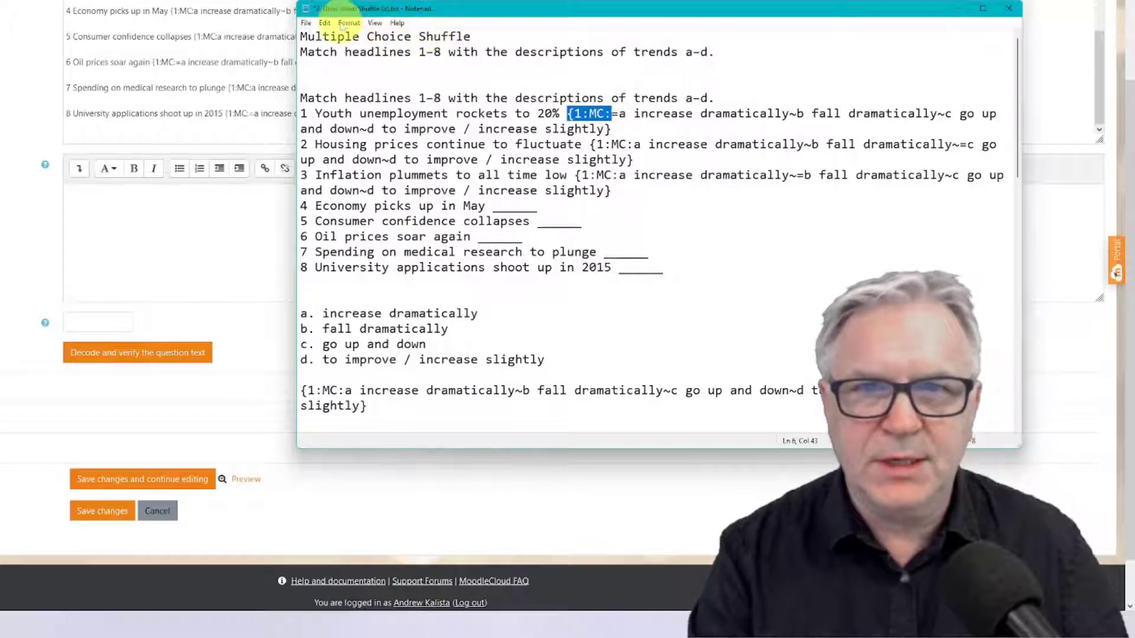
click(323, 23)
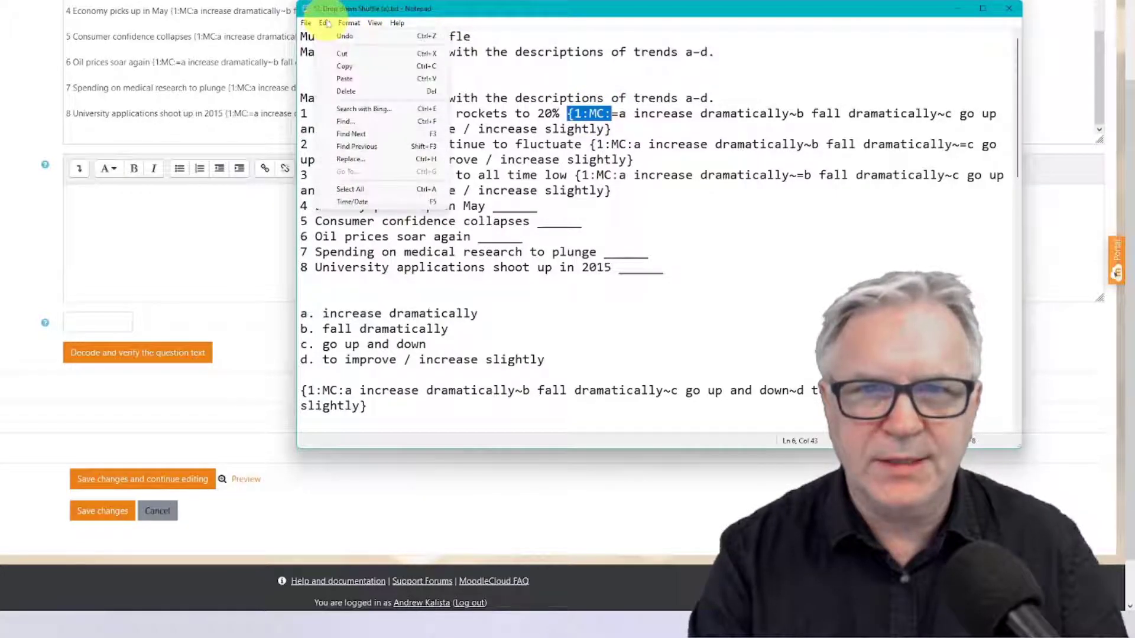
click(325, 24)
click(325, 24)
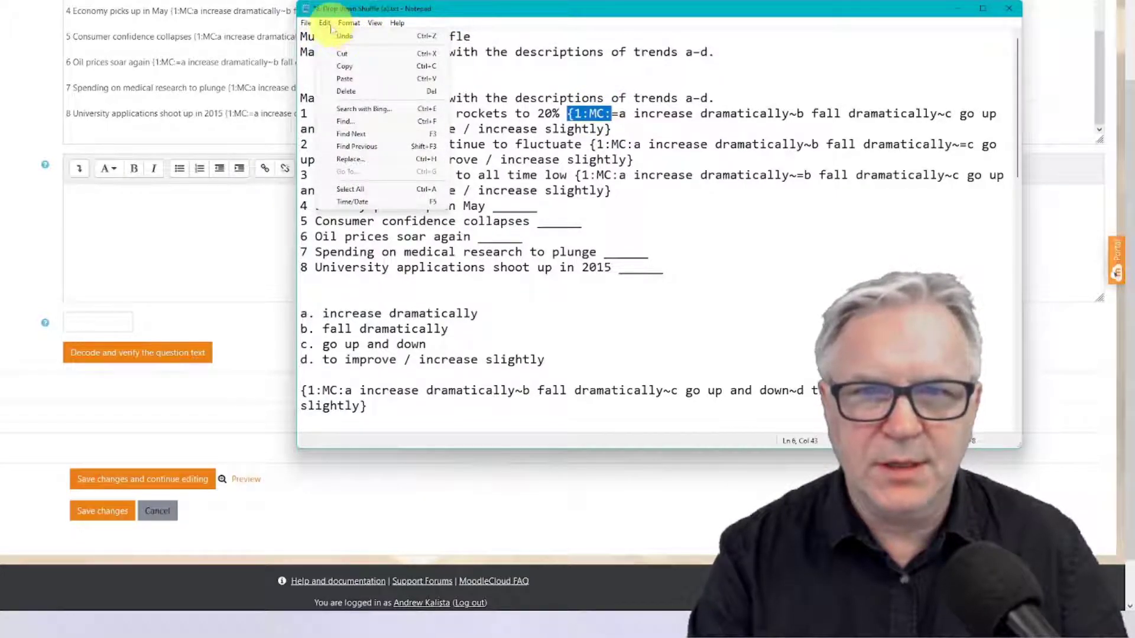
click(355, 159)
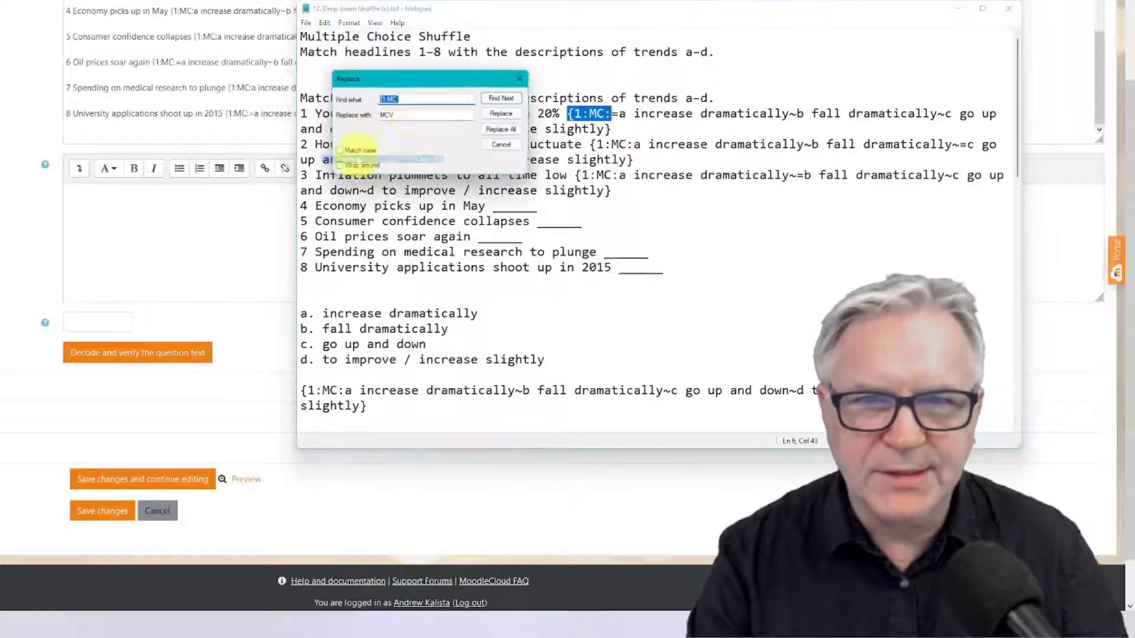
click(407, 99)
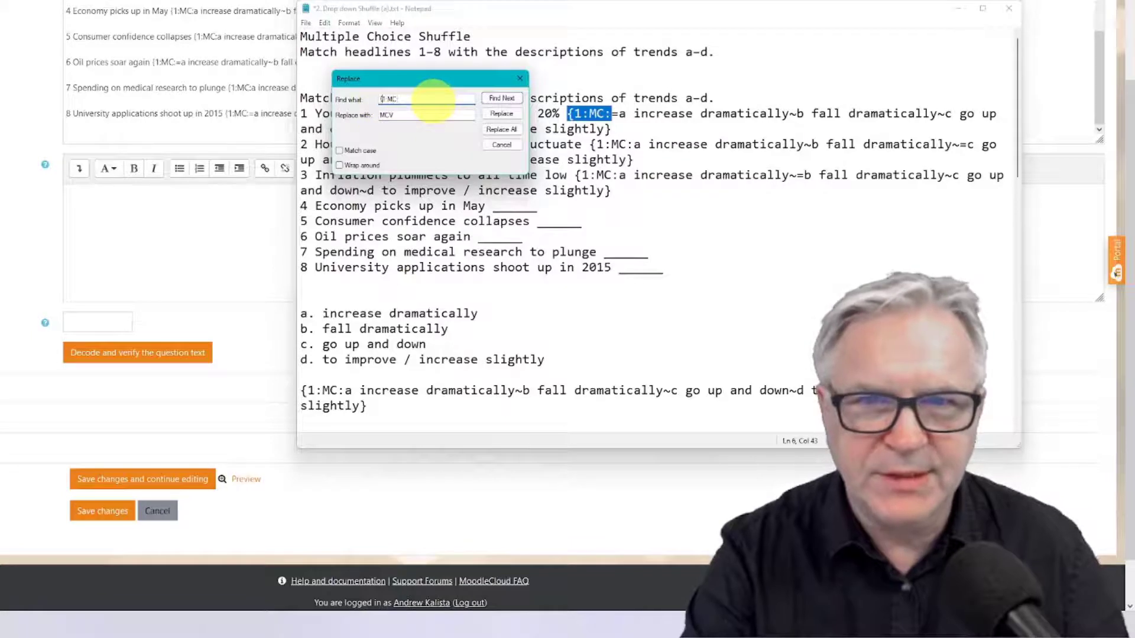
key(Tab)
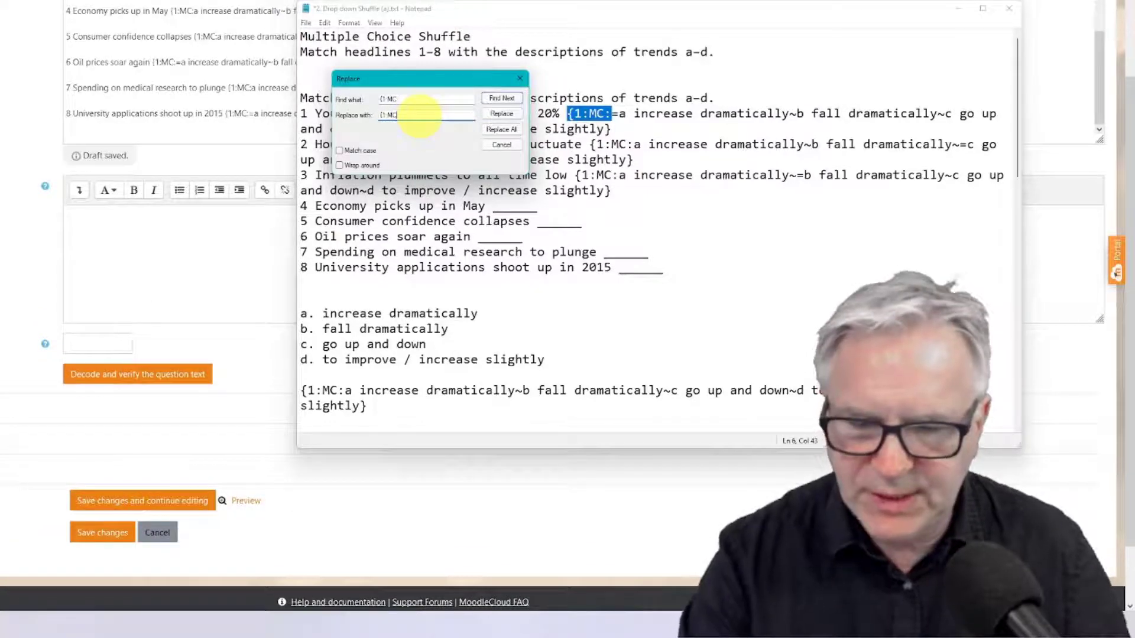
click(499, 130)
click(519, 78)
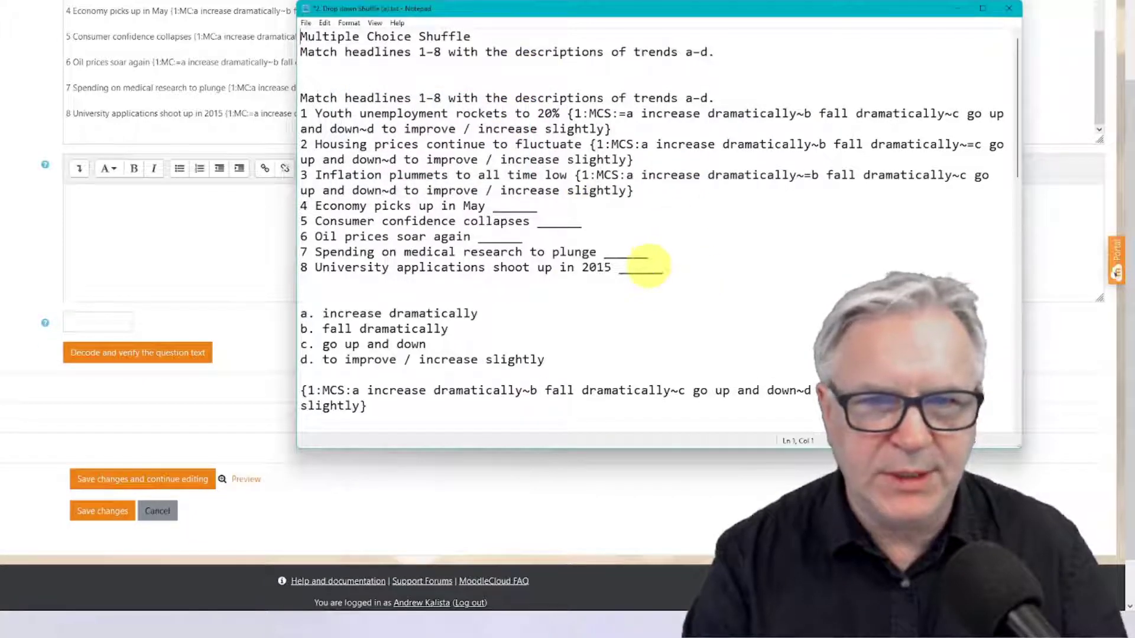
Copy the eight spaced-out MCS headlines from Notepad and paste them over the eight numbered headlines in Moodle's question text.
scroll(632, 248, down, 6)
scroll(633, 248, down, 3)
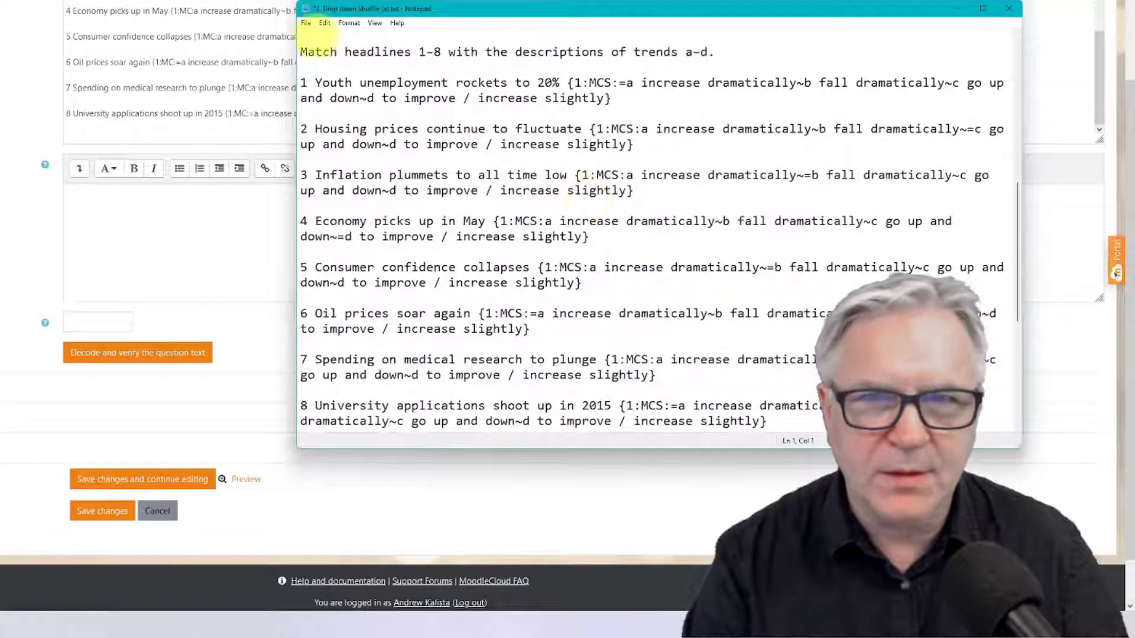
drag(300, 83, 767, 129)
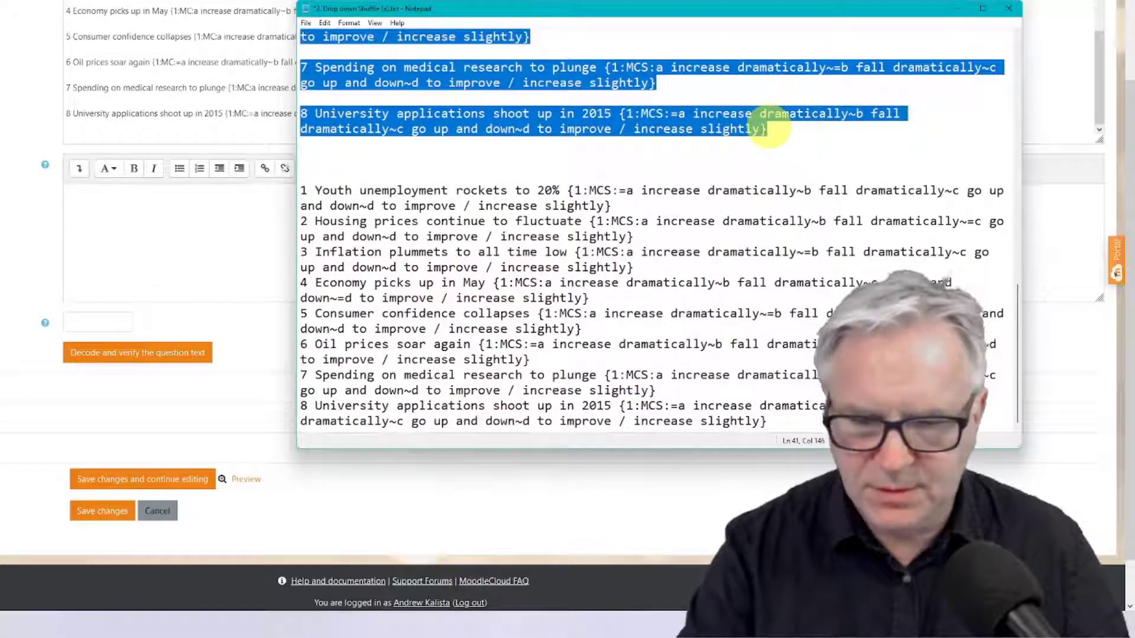
click(201, 116)
drag(650, 114, 270, 147)
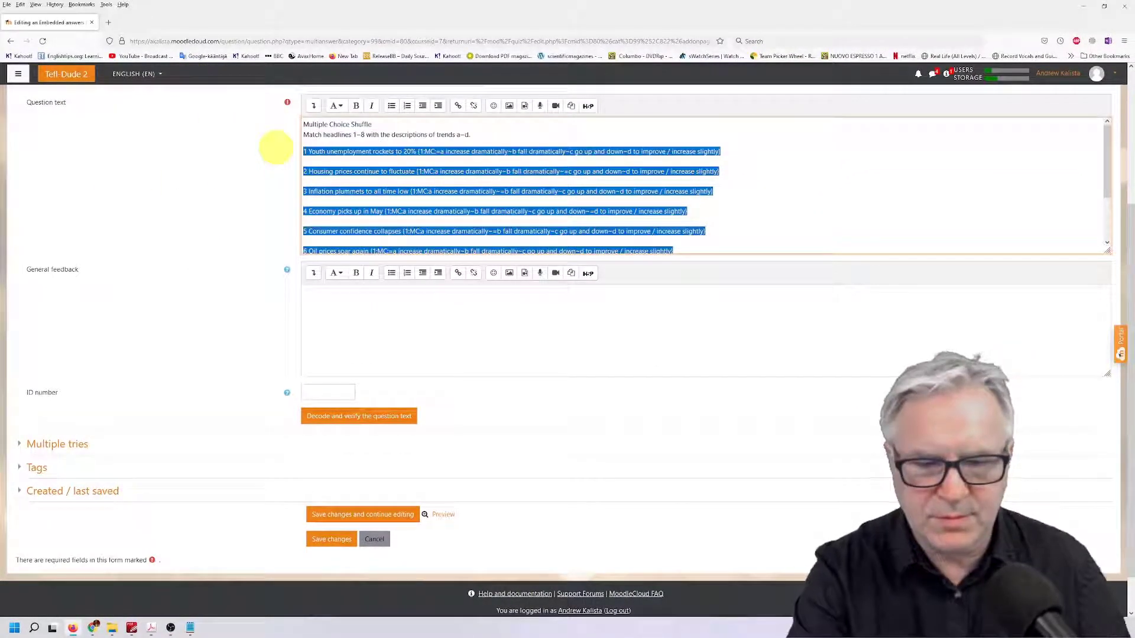
key(Delete)
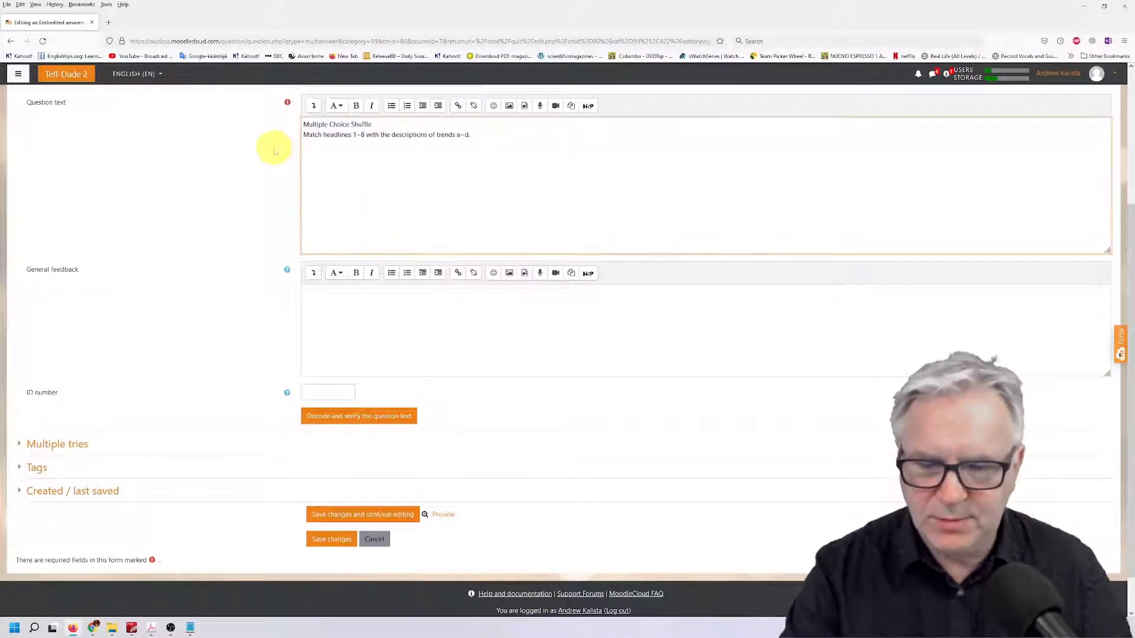
key(ctrl+v)
Decode and verify the question text, and save the changes while continuing to edit.
scroll(230, 285, down, 1)
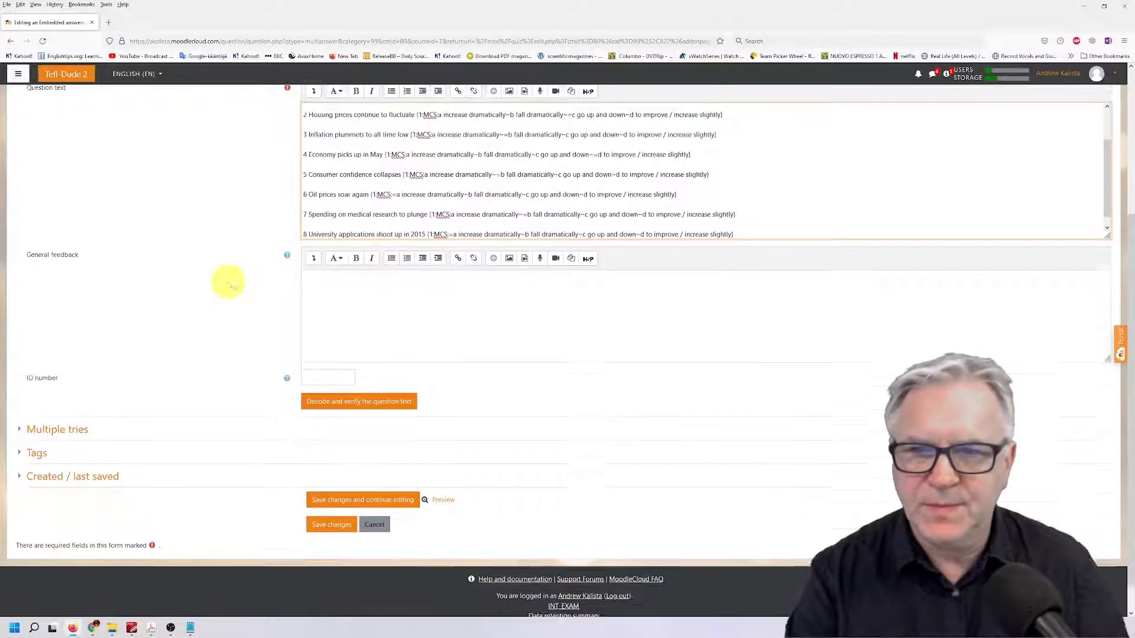
scroll(229, 284, down, 1)
click(334, 371)
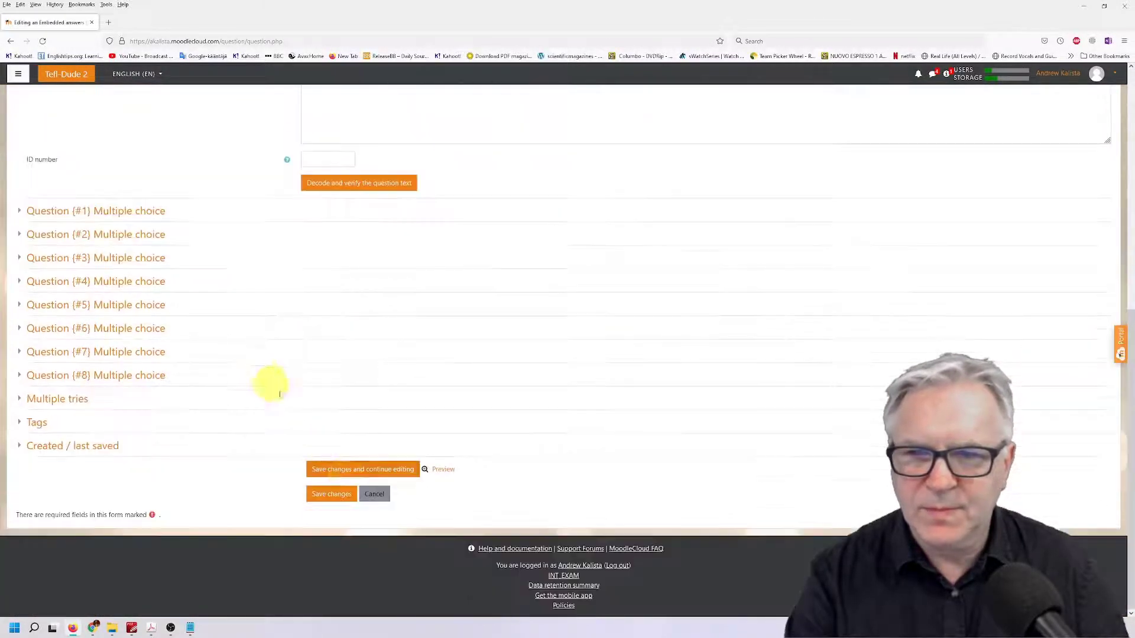
click(382, 470)
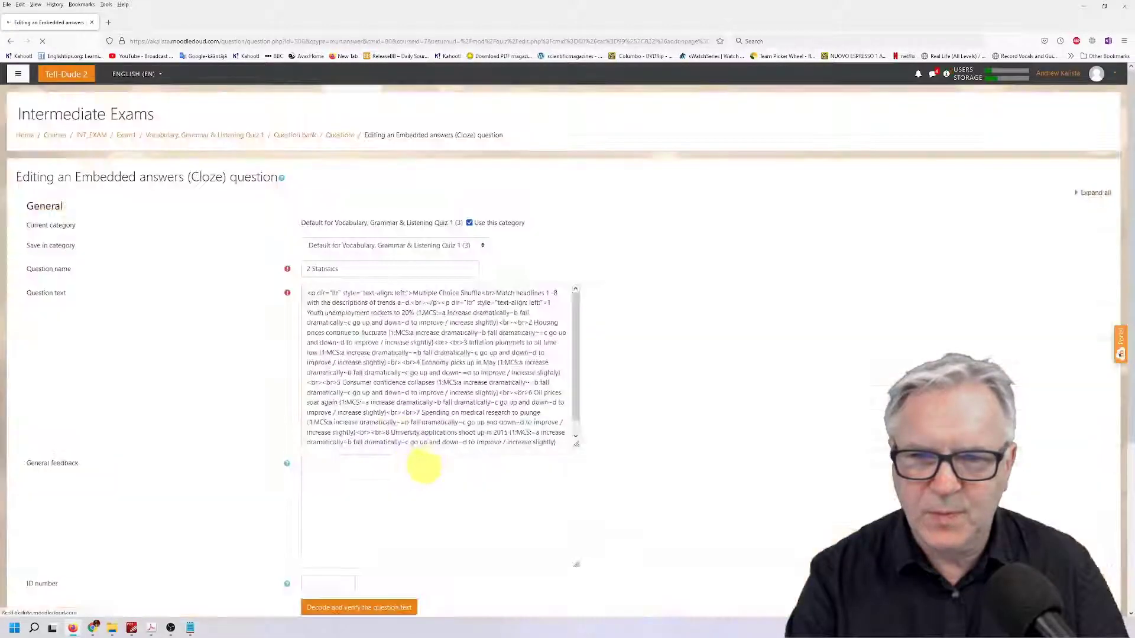
Preview the question, compare the order of the answer options for headlines 1, 2 and 4, and close the preview.
click(442, 470)
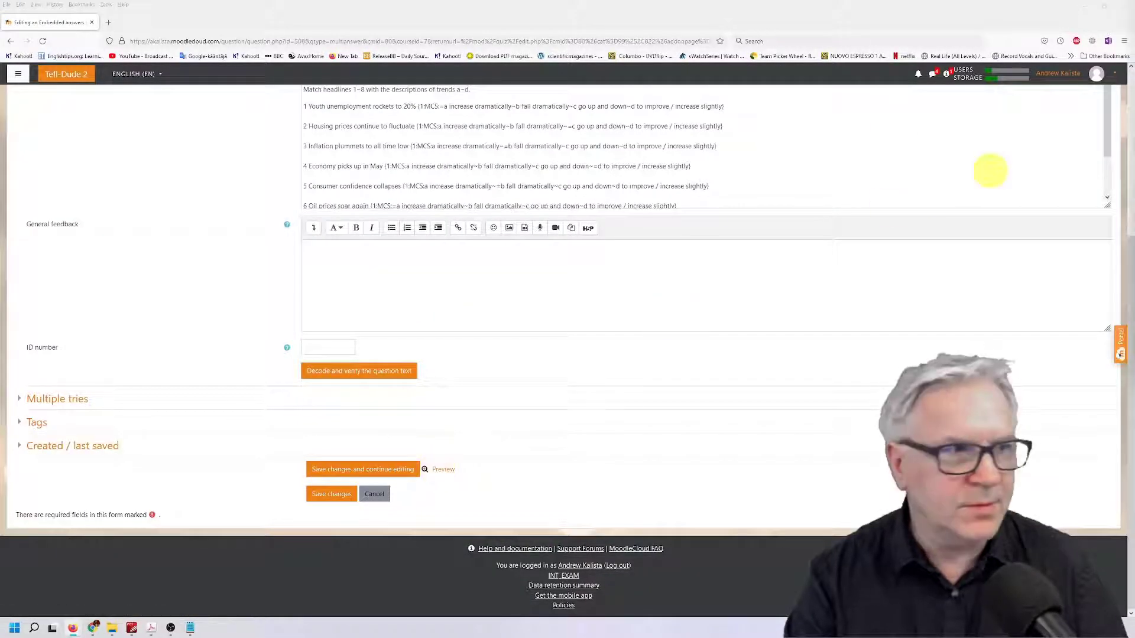
drag(582, 120, 380, 105)
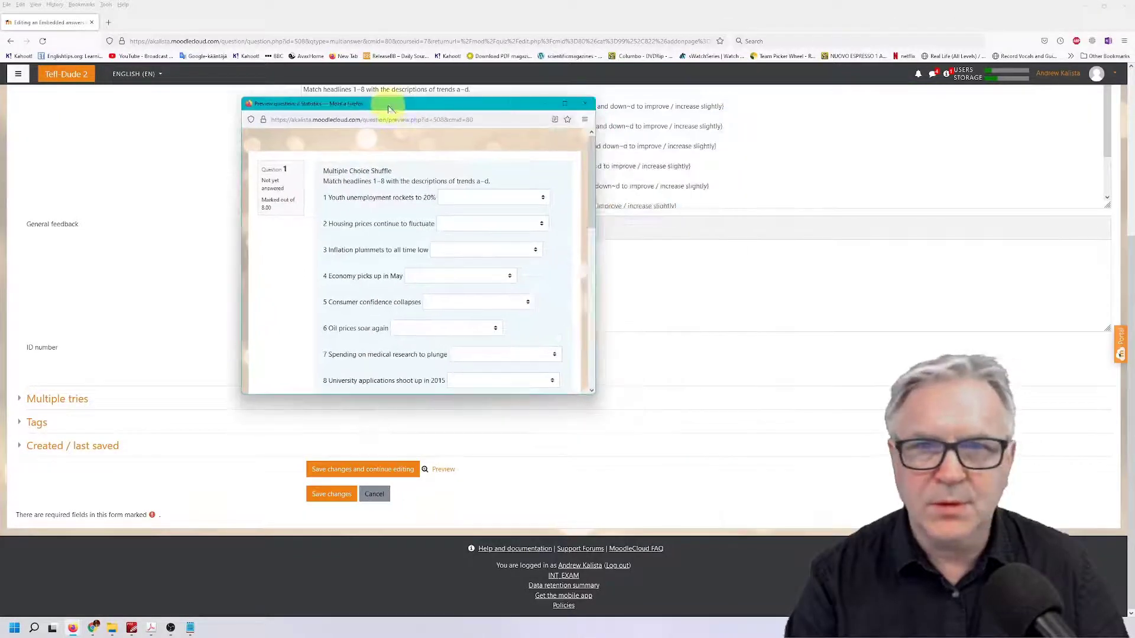
click(542, 199)
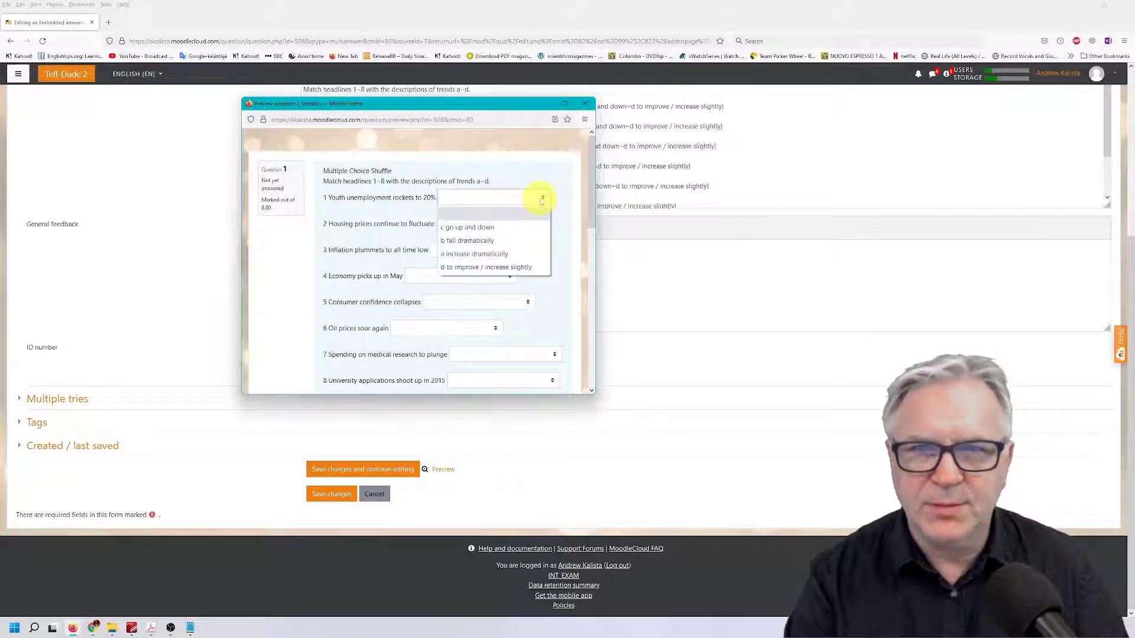
click(514, 228)
click(540, 226)
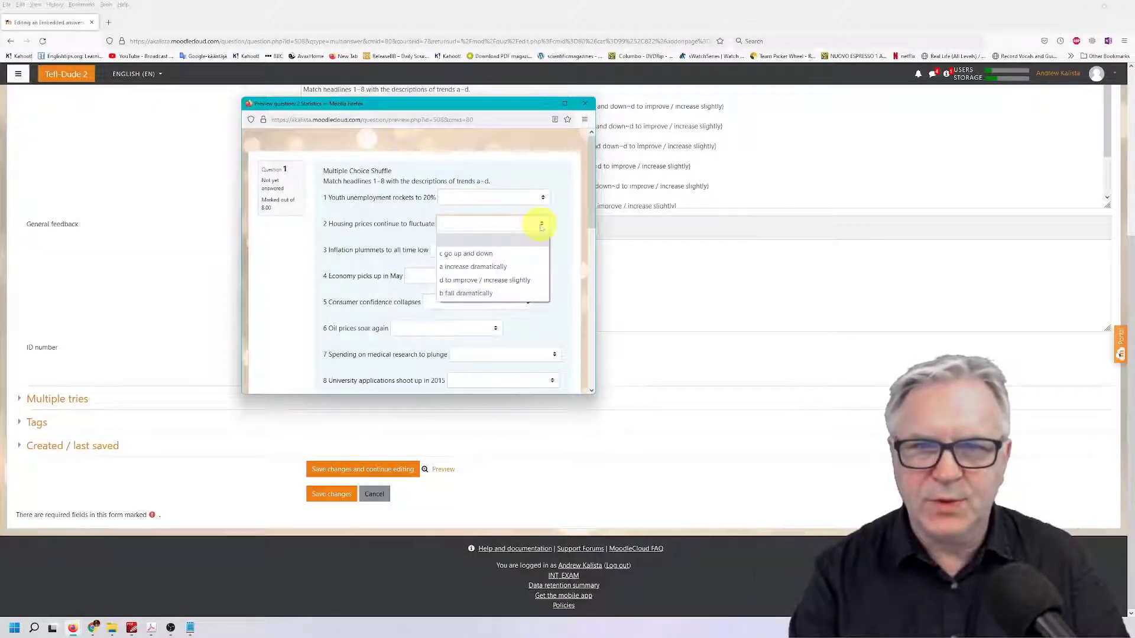
click(560, 278)
click(510, 276)
click(558, 278)
click(509, 275)
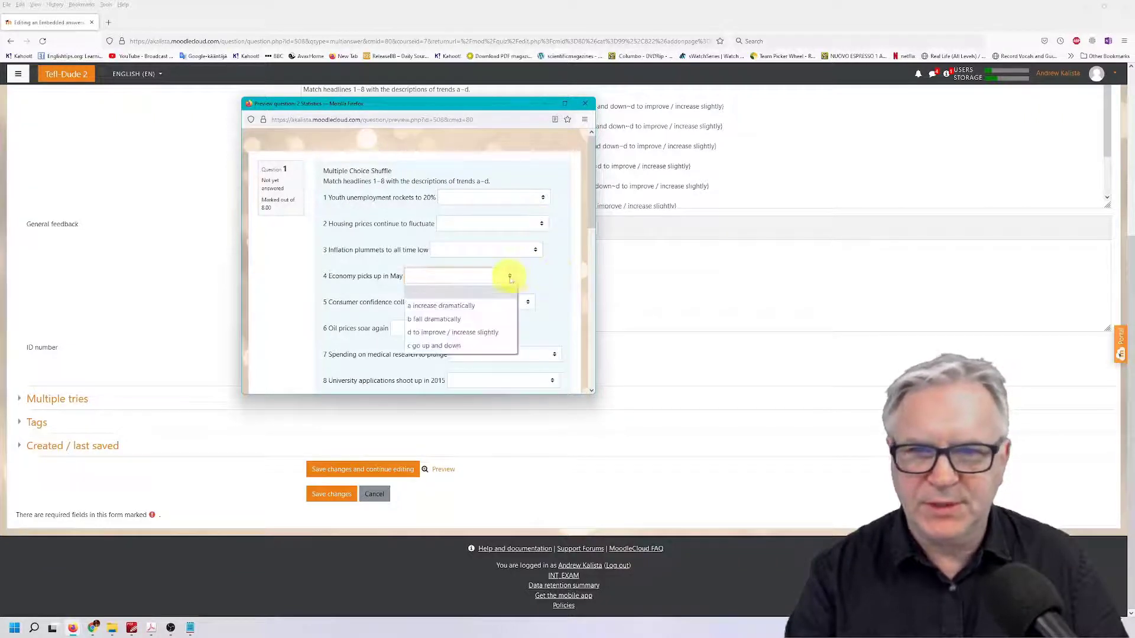
click(554, 283)
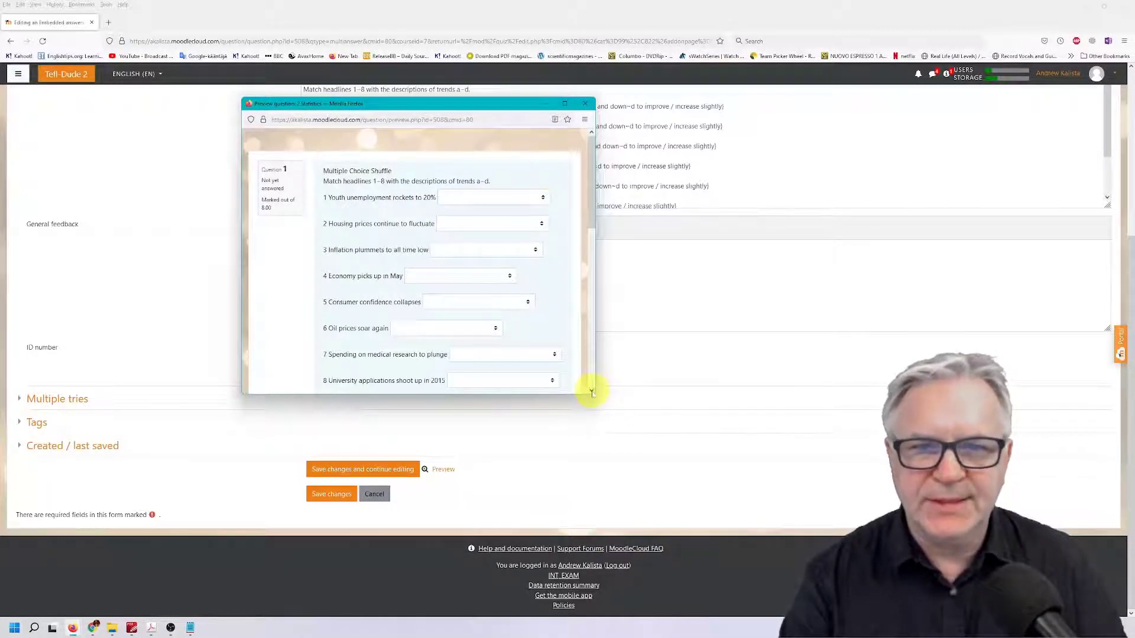
click(584, 104)
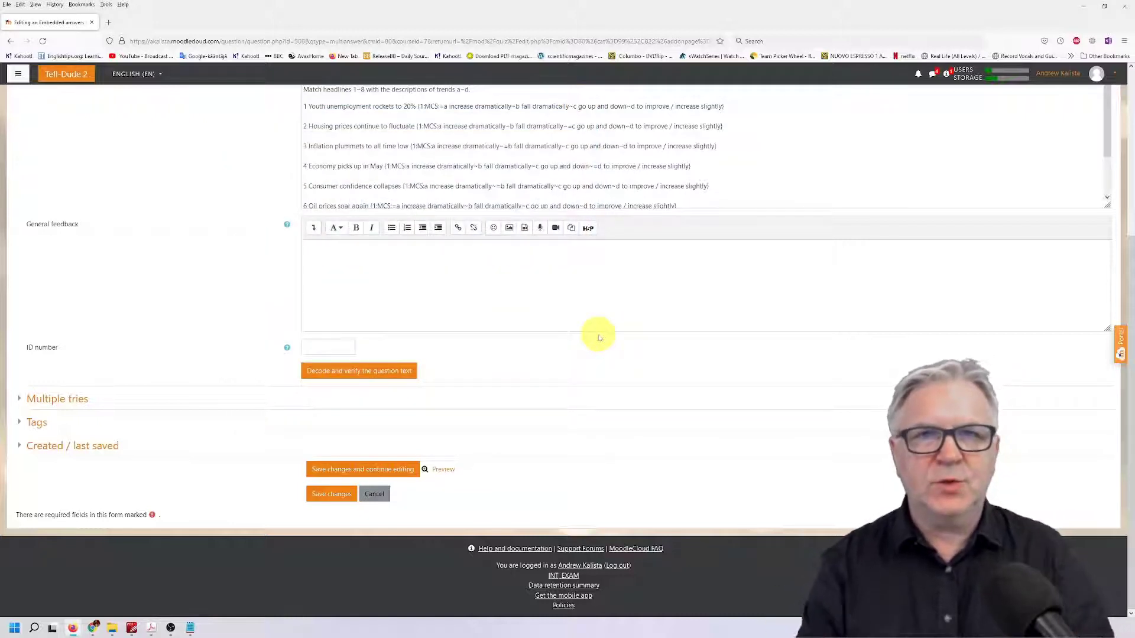
Save the Statistics question to return to the quiz, and remove and restore the page break between its two questions.
click(333, 494)
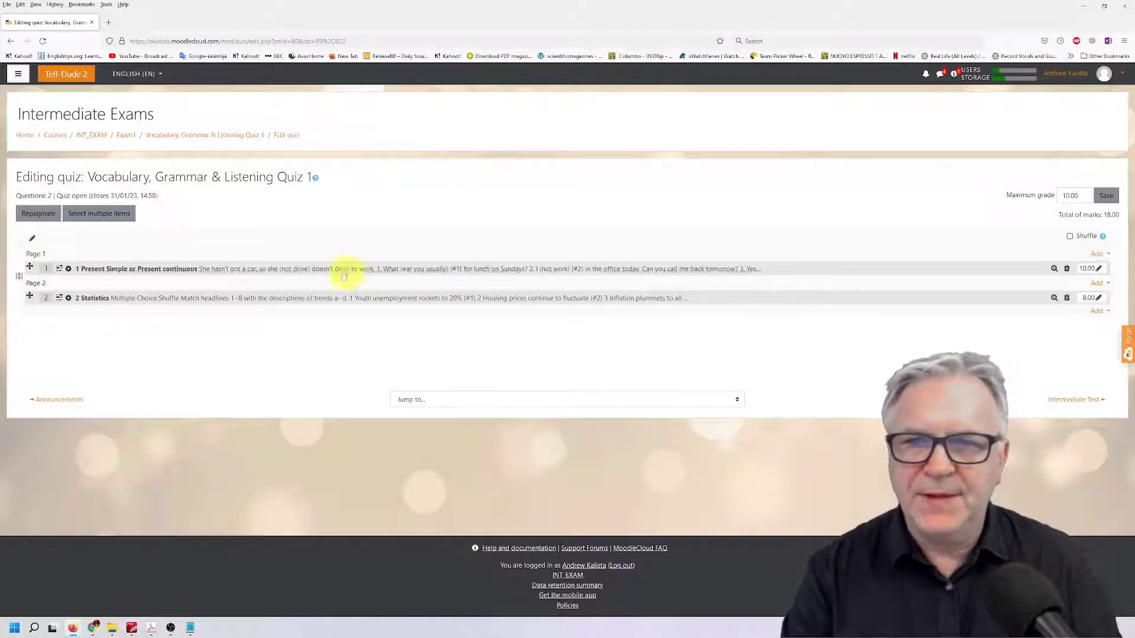
click(19, 278)
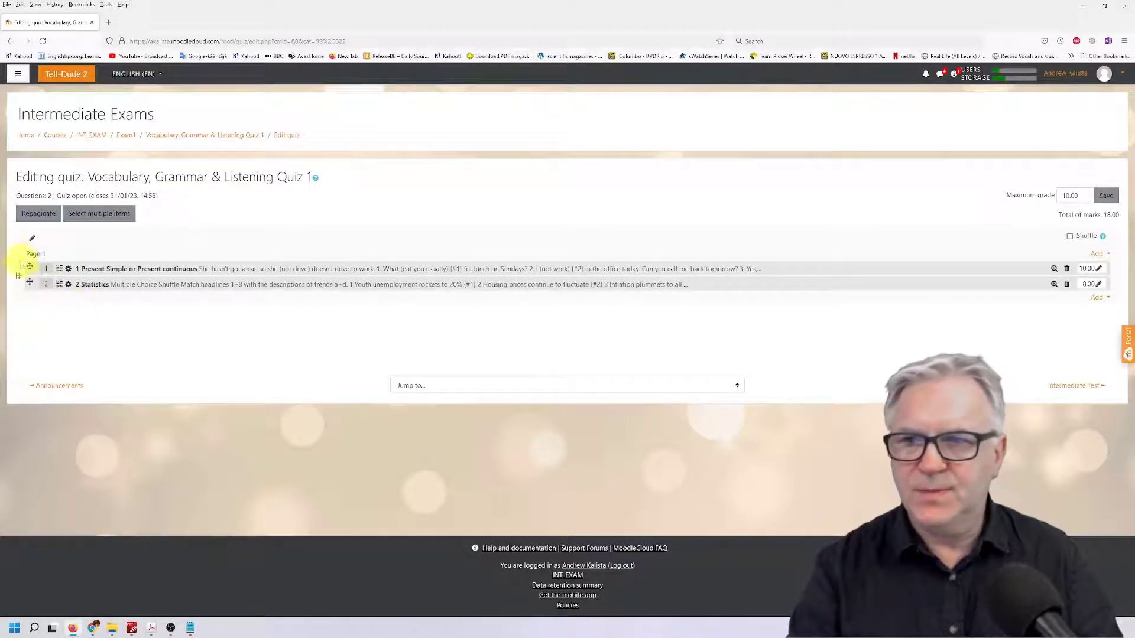
click(18, 276)
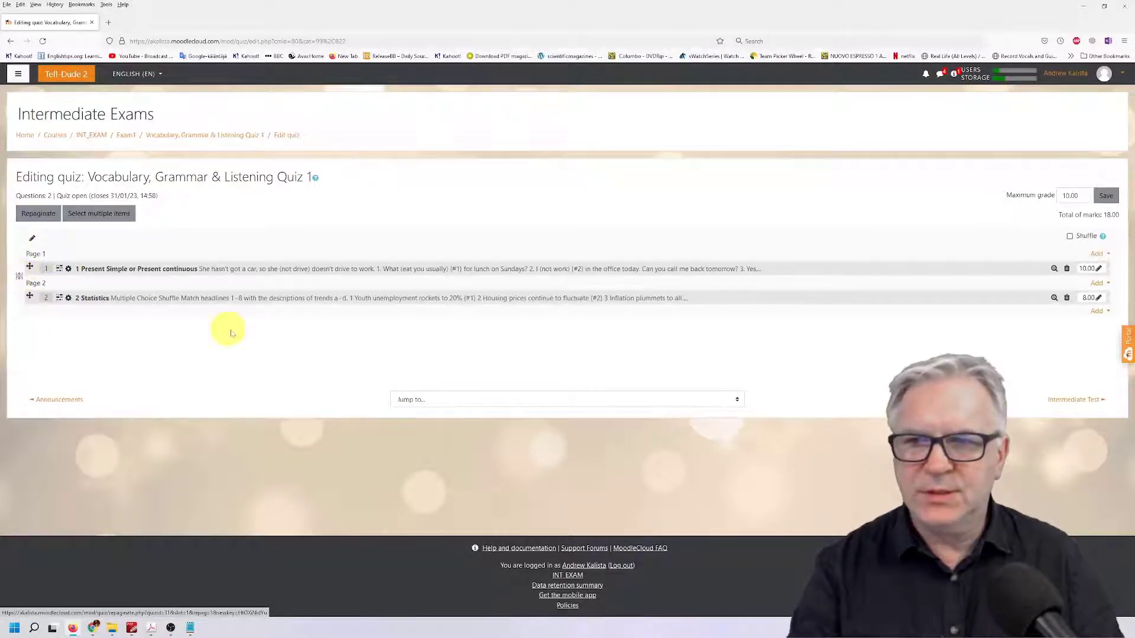
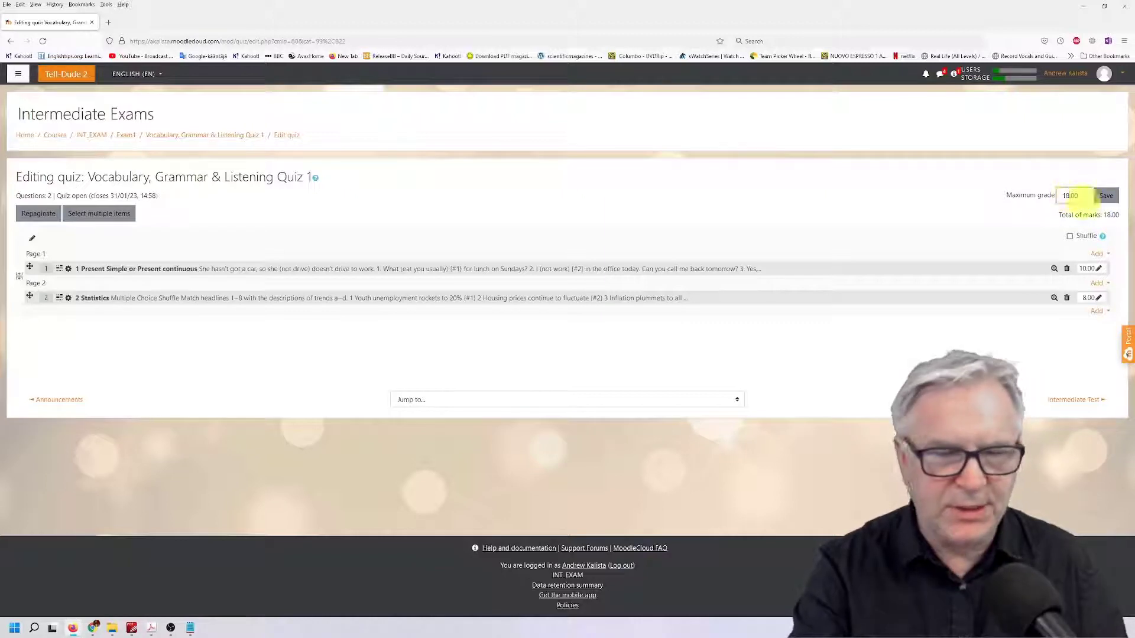
Set the quiz's maximum grade to 18.00 and save it.
click(1106, 196)
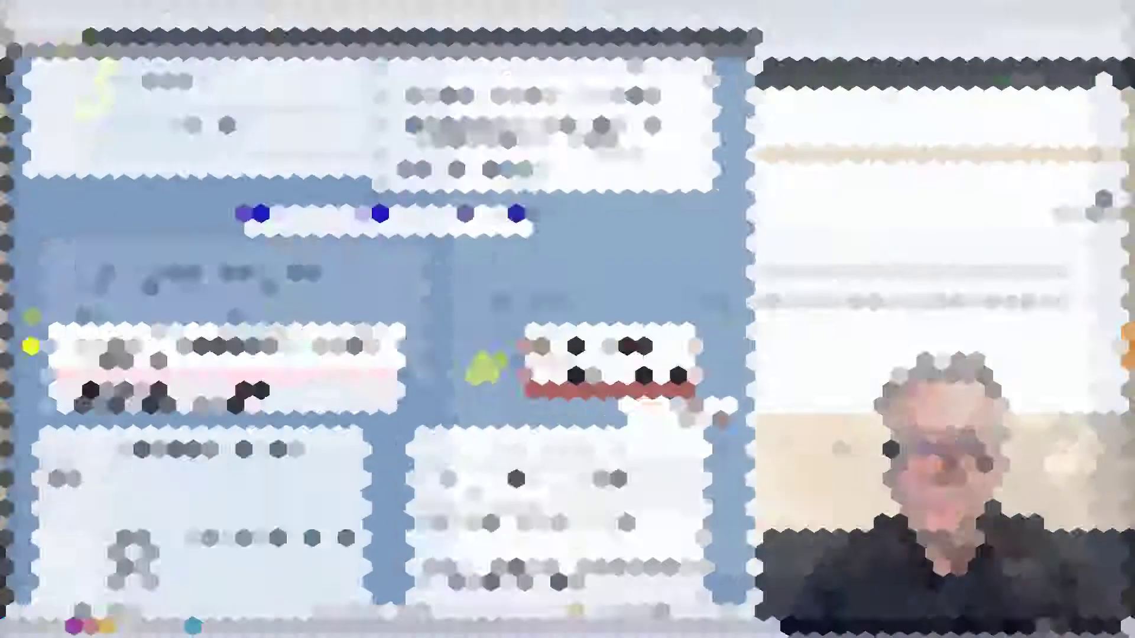
Examine section 3, Multichoice - Radio Buttons, in the PDF guide in PDF-XChange Editor.
scroll(485, 369, down, 3)
scroll(485, 369, down, 2)
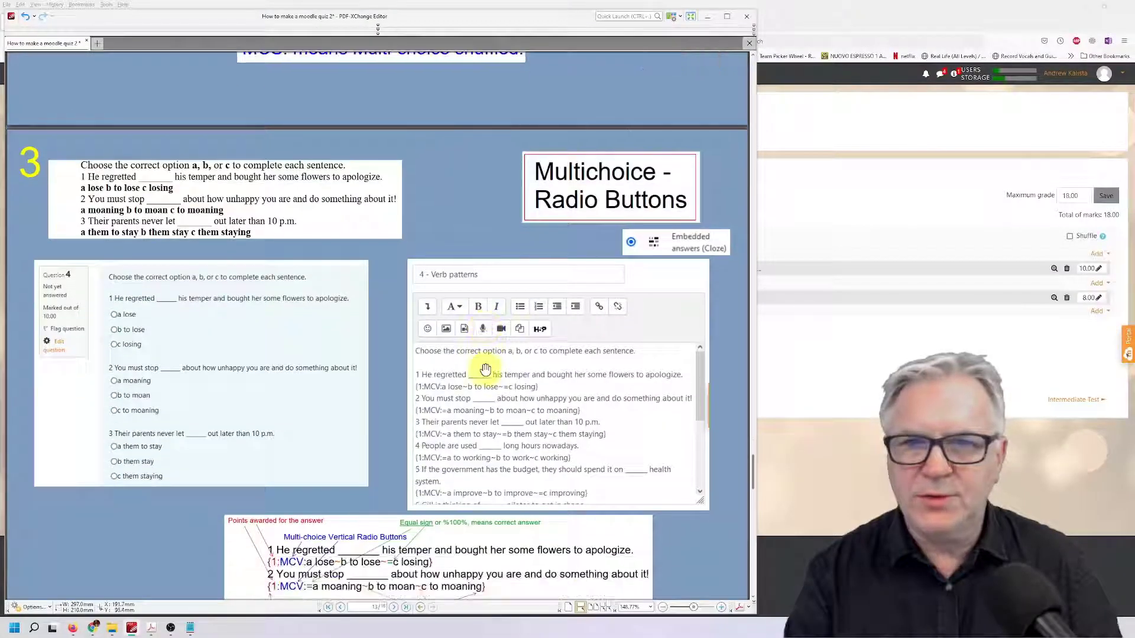
scroll(484, 369, down, 1)
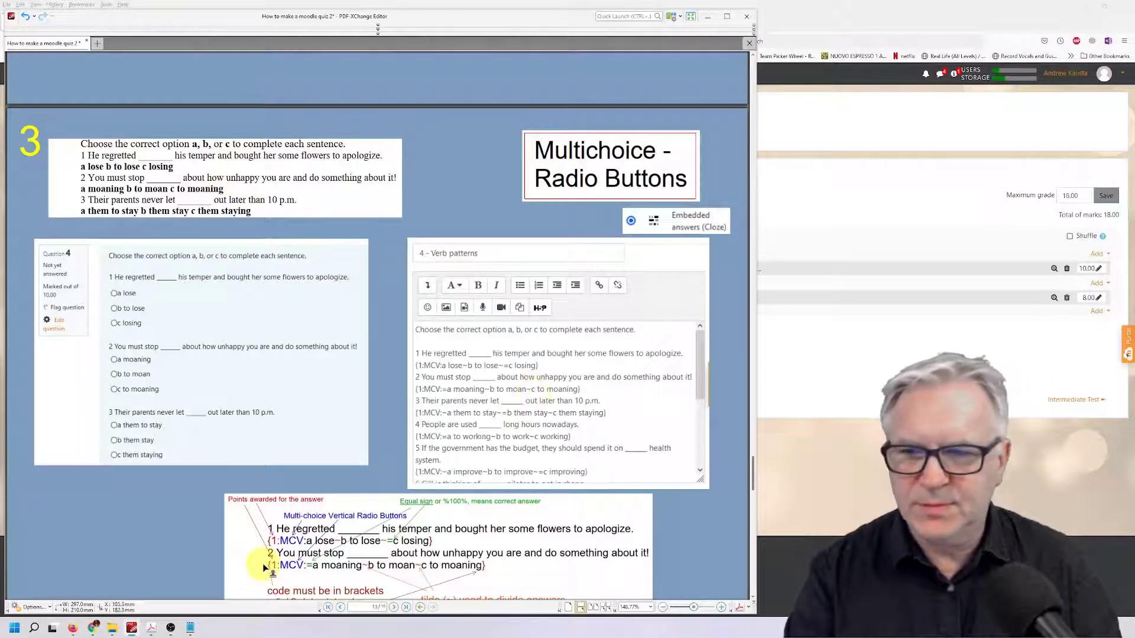
Bring up the Verb patterns radio button text in Notepad and highlight the {1:MCV code under sentence 1.
click(189, 627)
drag(680, 87, 696, 111)
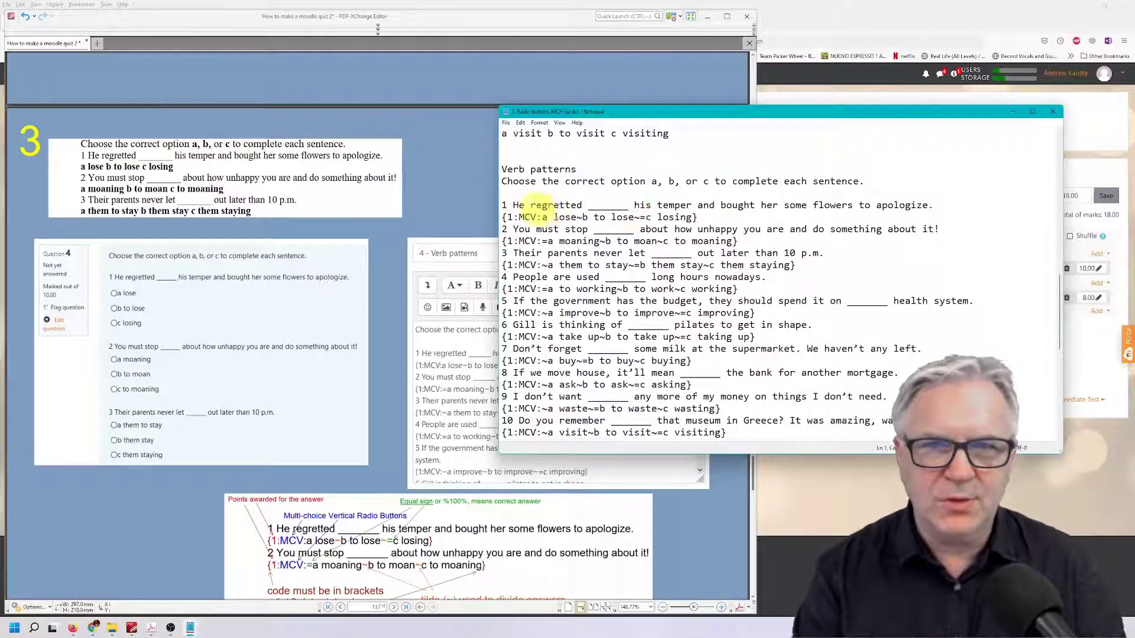
drag(495, 217, 520, 217)
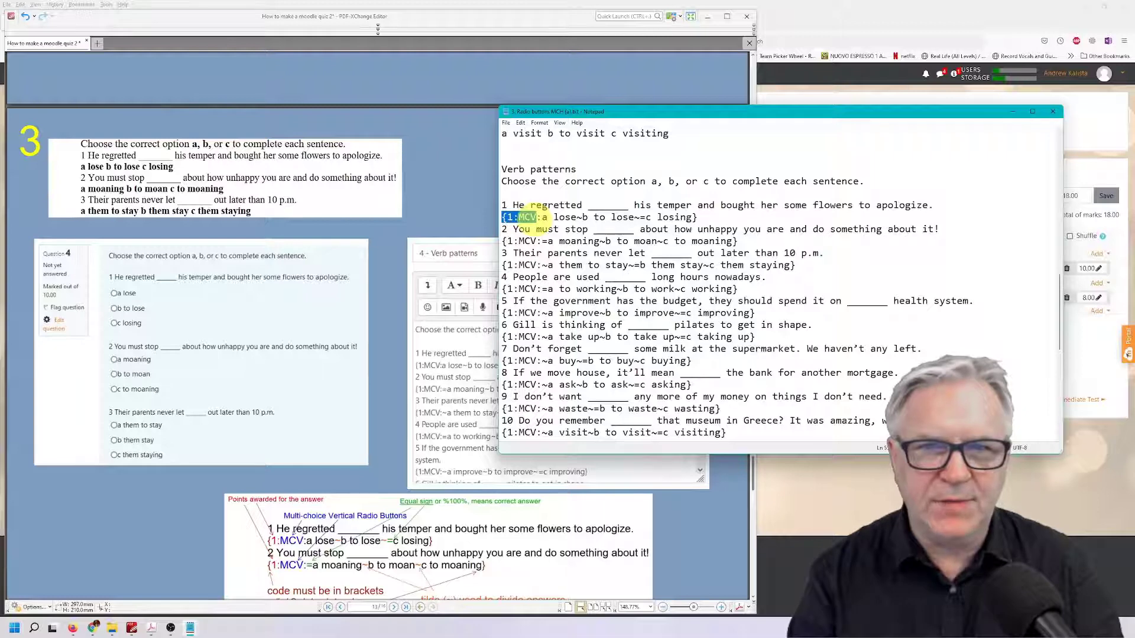
Return to the quiz in Firefox and add a new Embedded answers (Cloze) question at the end of the quiz.
click(540, 217)
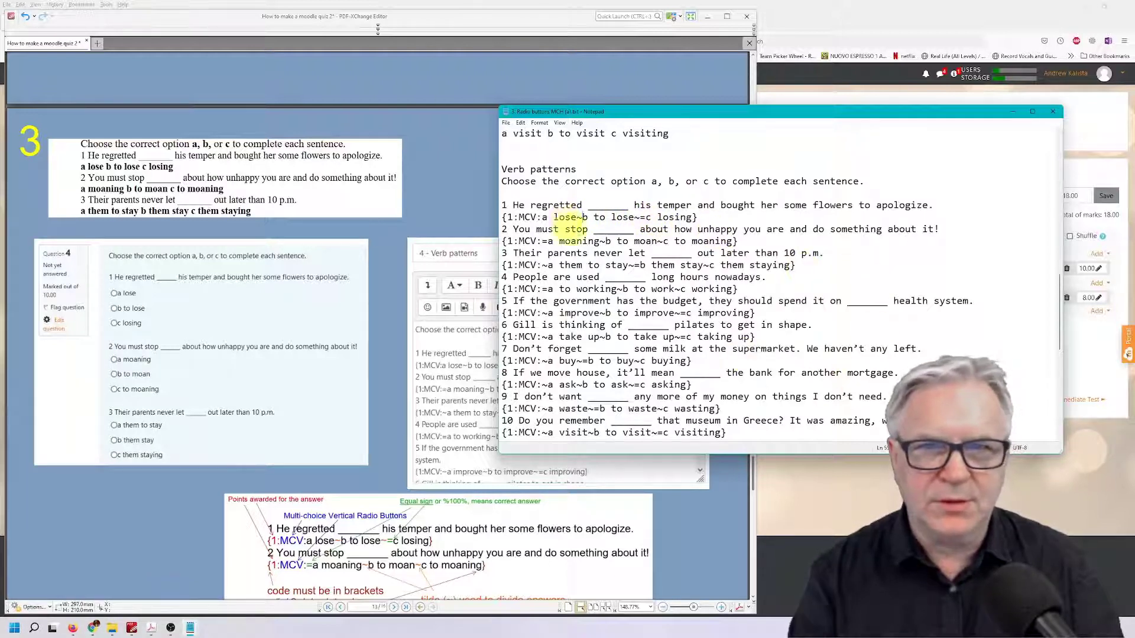
click(1096, 478)
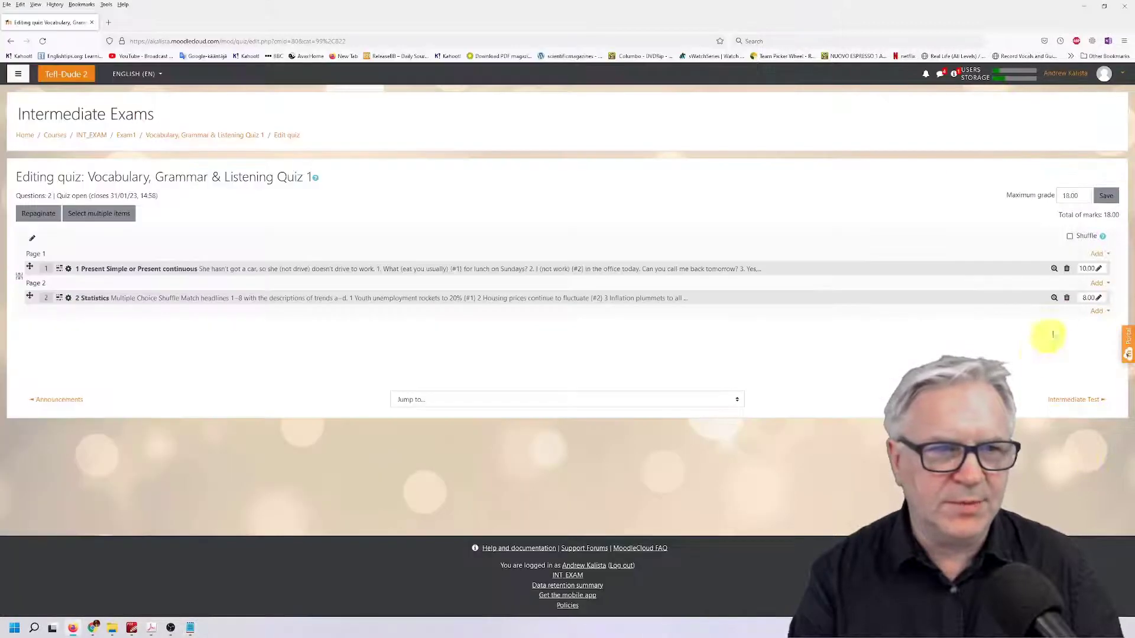
click(1097, 312)
click(1073, 327)
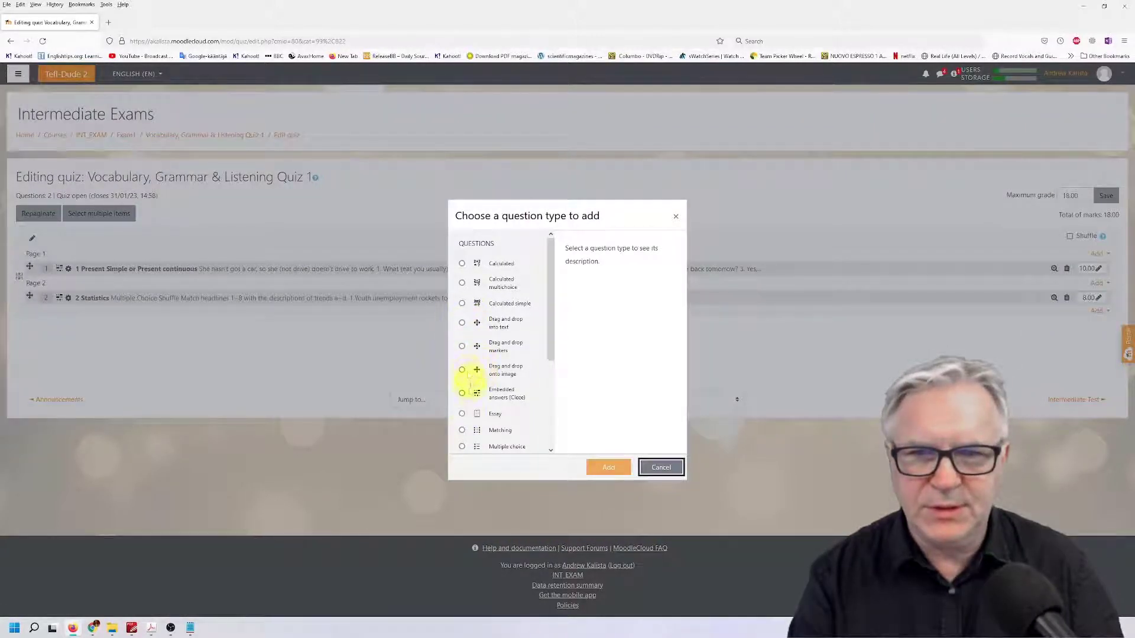
click(462, 393)
click(610, 467)
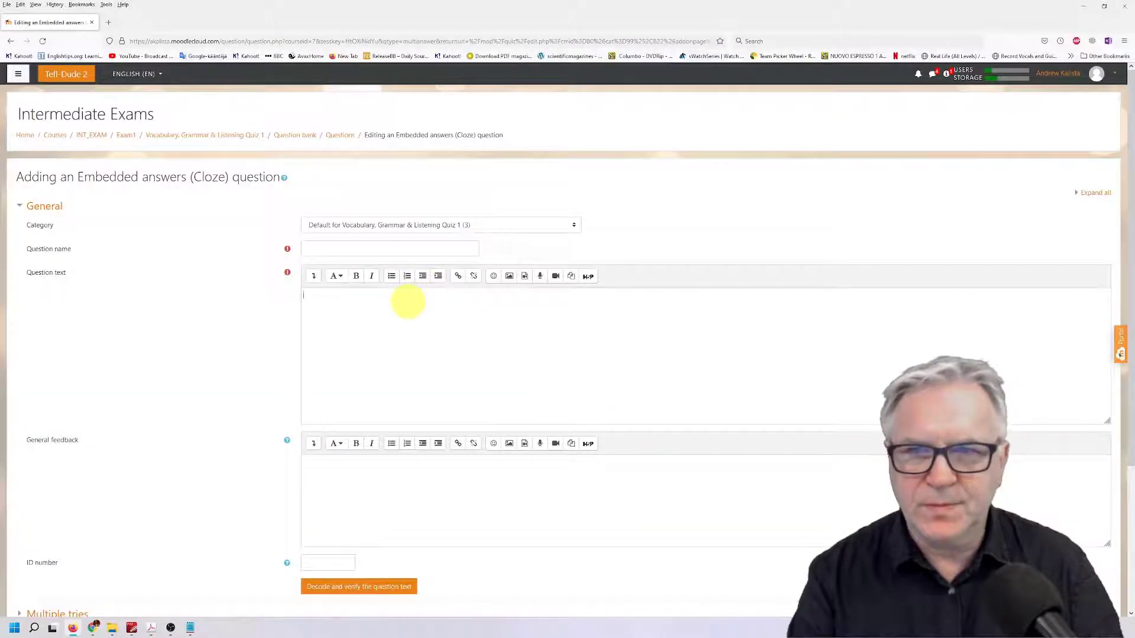
Copy the Verb patterns heading, instruction and ten MCV-coded sentences from the Notepad radio buttons file into the question text.
click(402, 313)
mouse_move(198, 626)
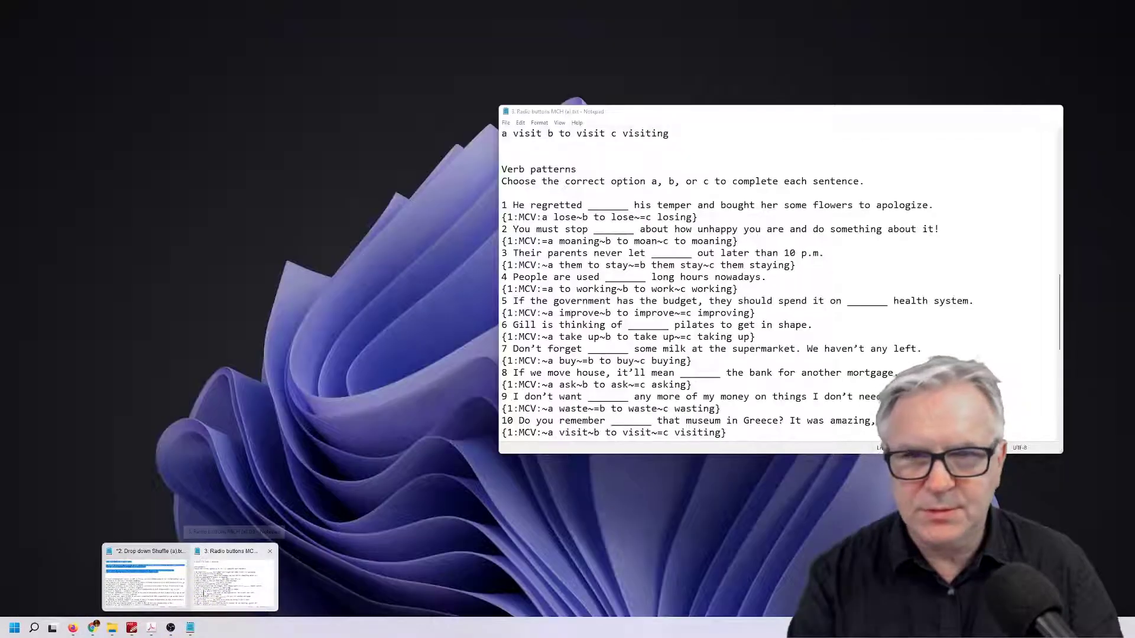
click(234, 582)
drag(910, 442, 728, 295)
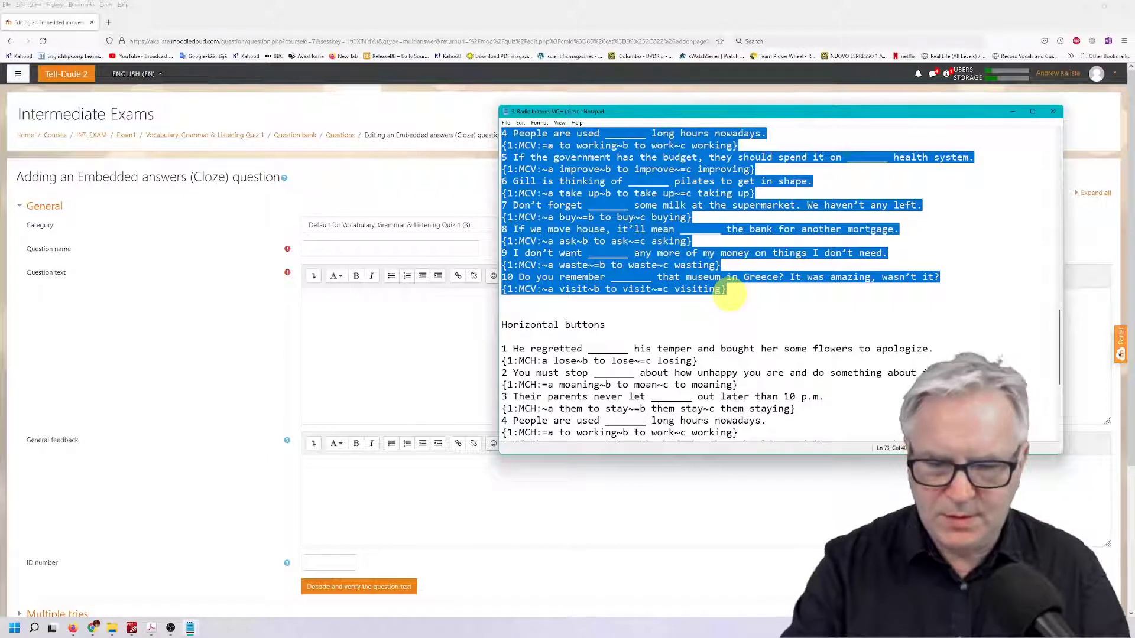
click(423, 310)
key(ctrl+v)
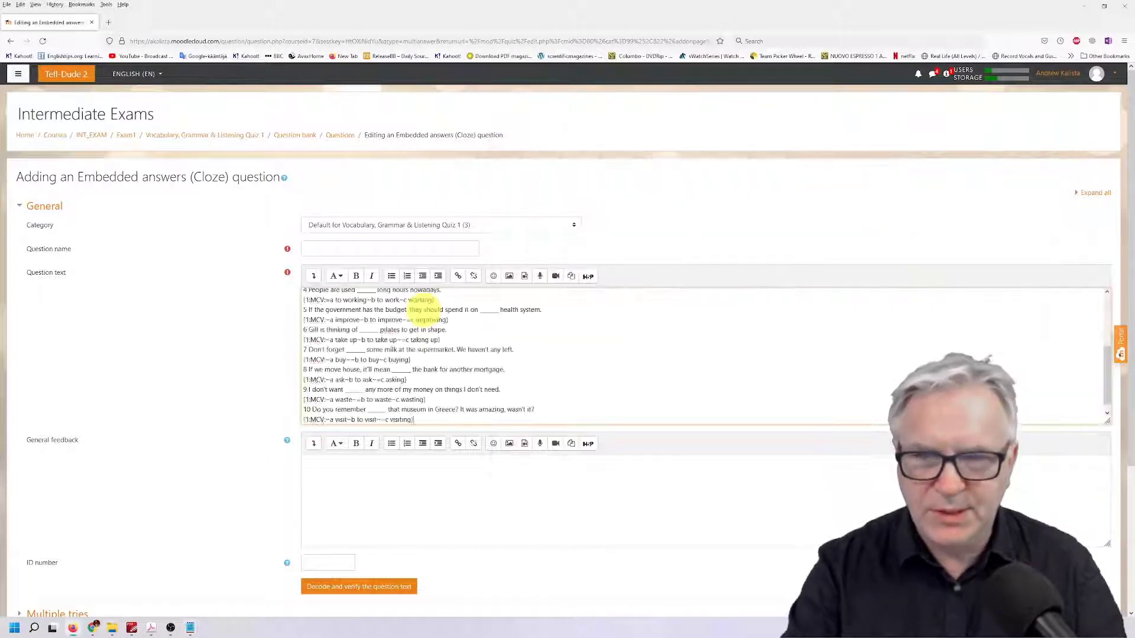
Name the question 3 Verb patterns.
click(337, 248)
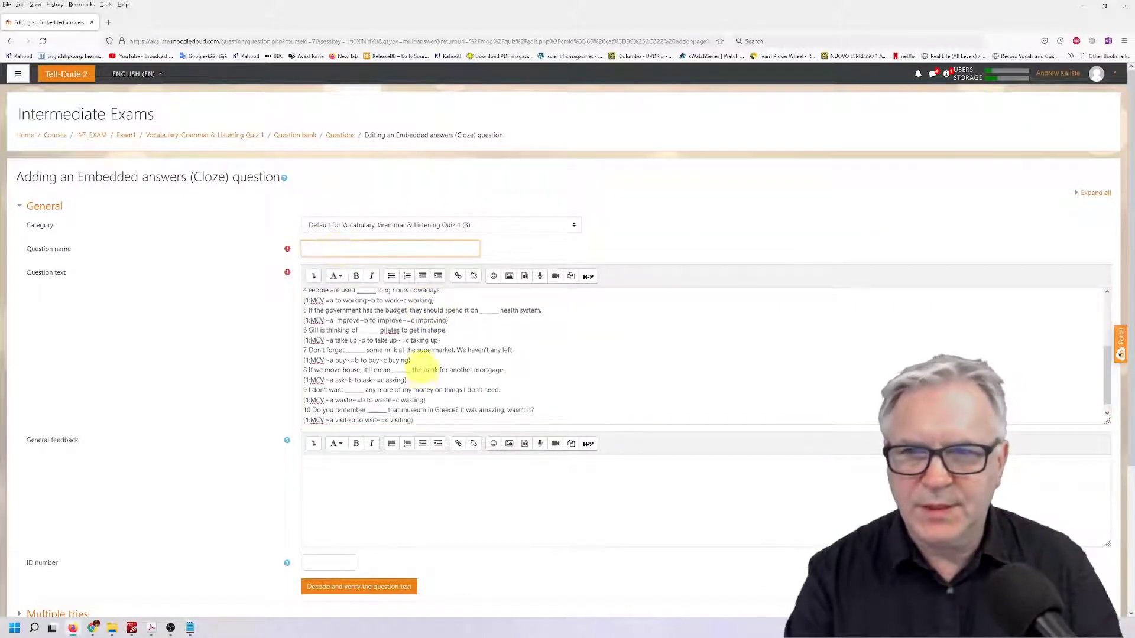
scroll(424, 369, up, 3)
drag(357, 293, 273, 287)
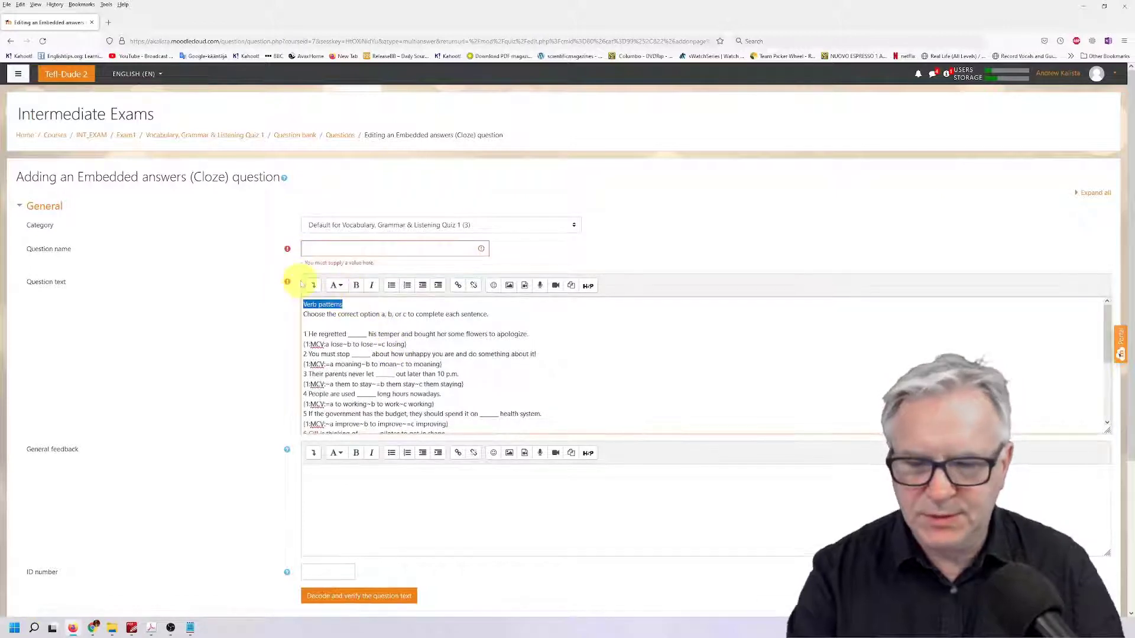
click(336, 248)
text(3 Verb patterns)
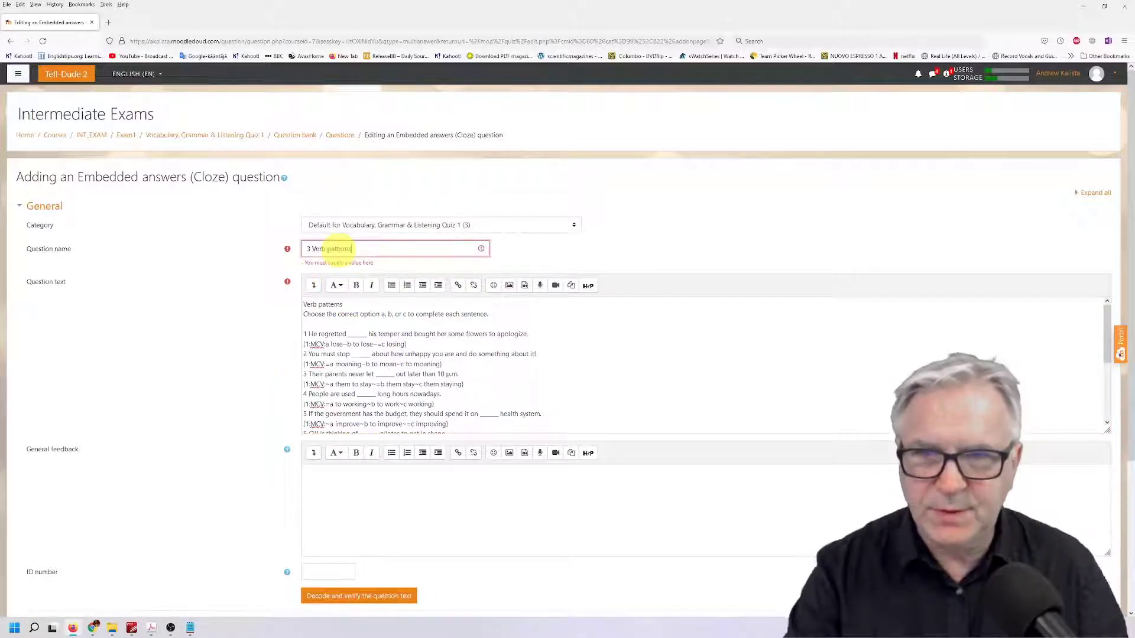
Decode and verify the Verb patterns question text, check its first sentences, and save the changes while continuing to edit.
scroll(329, 341, down, 4)
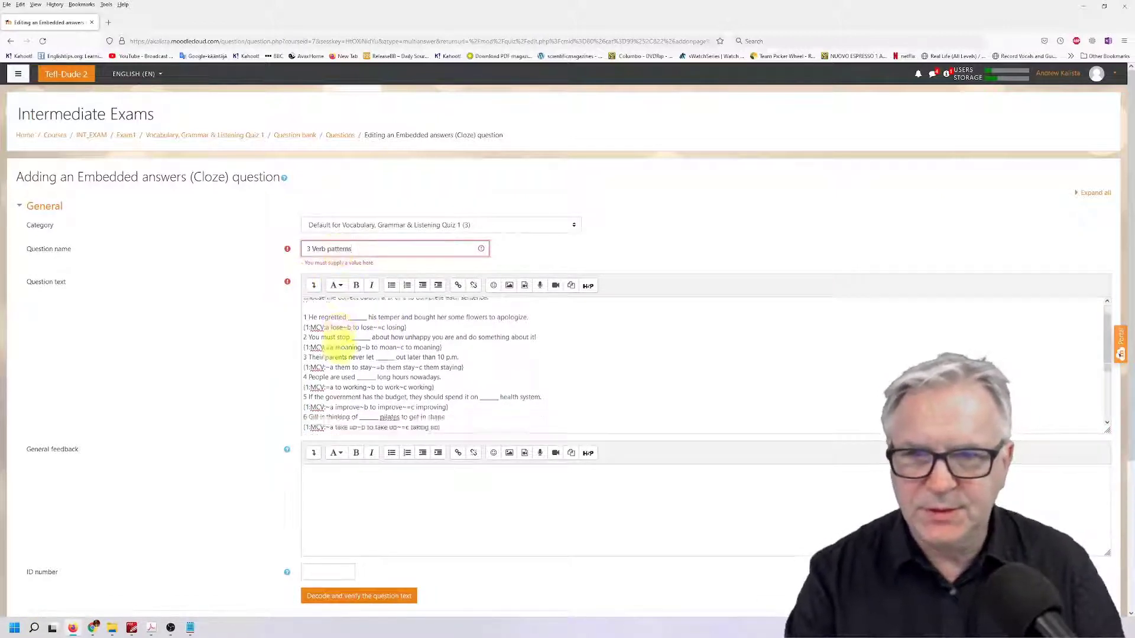
scroll(236, 354, down, 4)
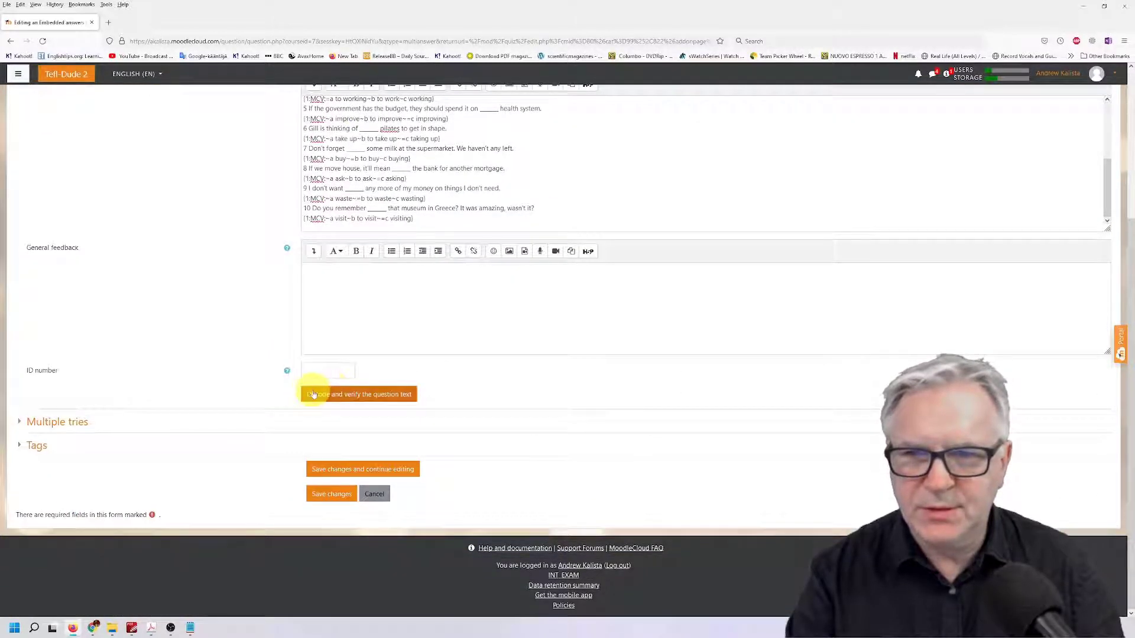
click(313, 395)
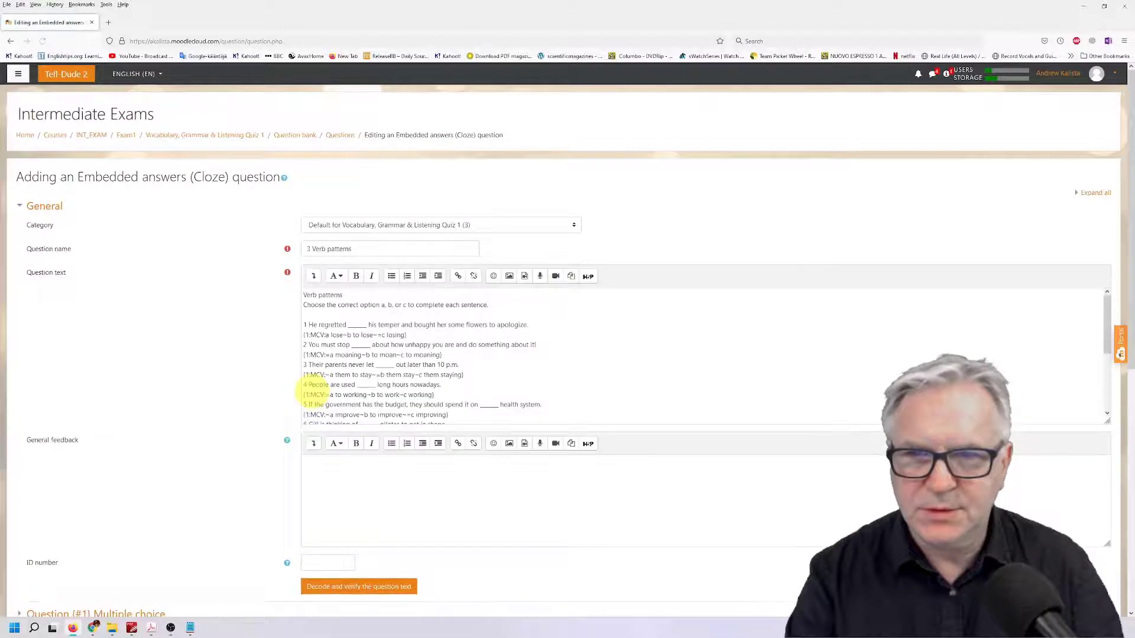
scroll(264, 369, down, 1)
scroll(264, 370, down, 2)
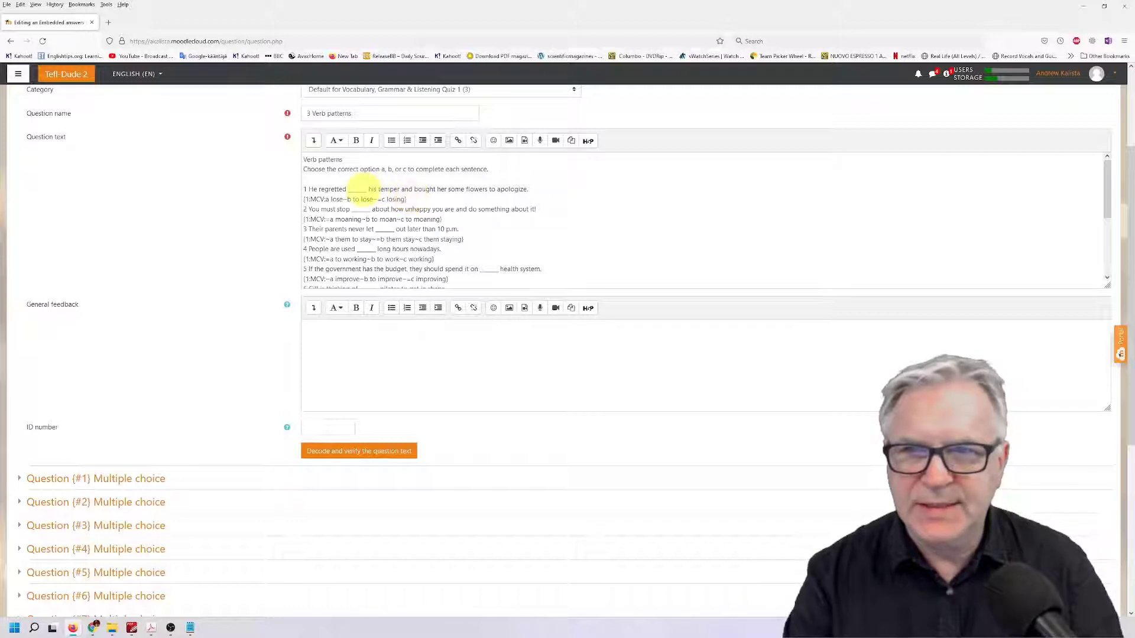
double_click(358, 189)
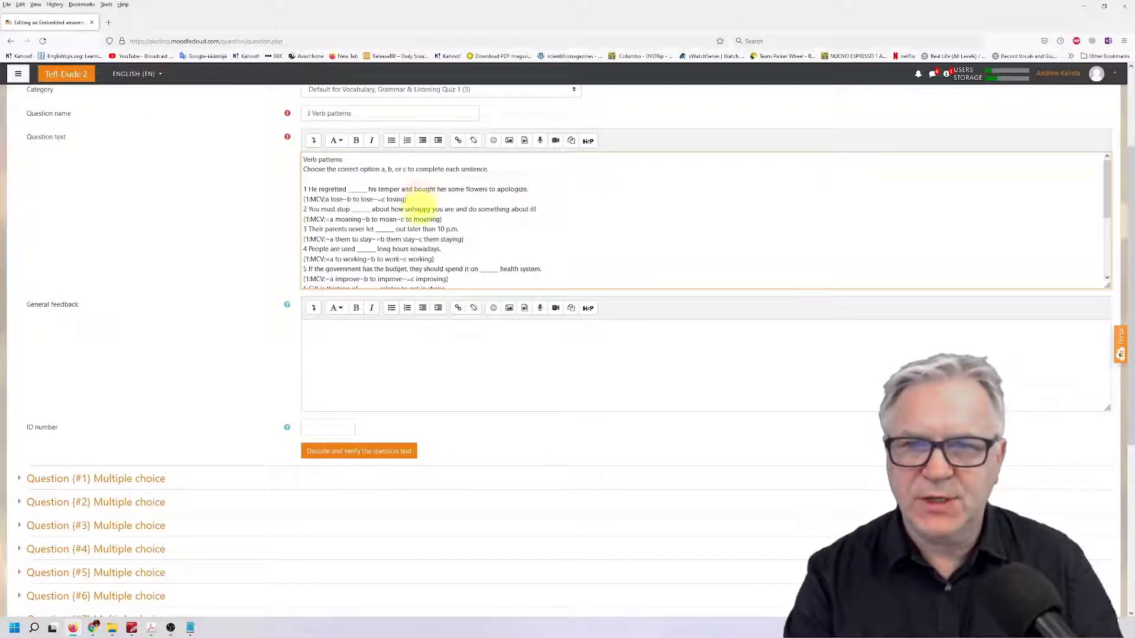
scroll(253, 385, down, 5)
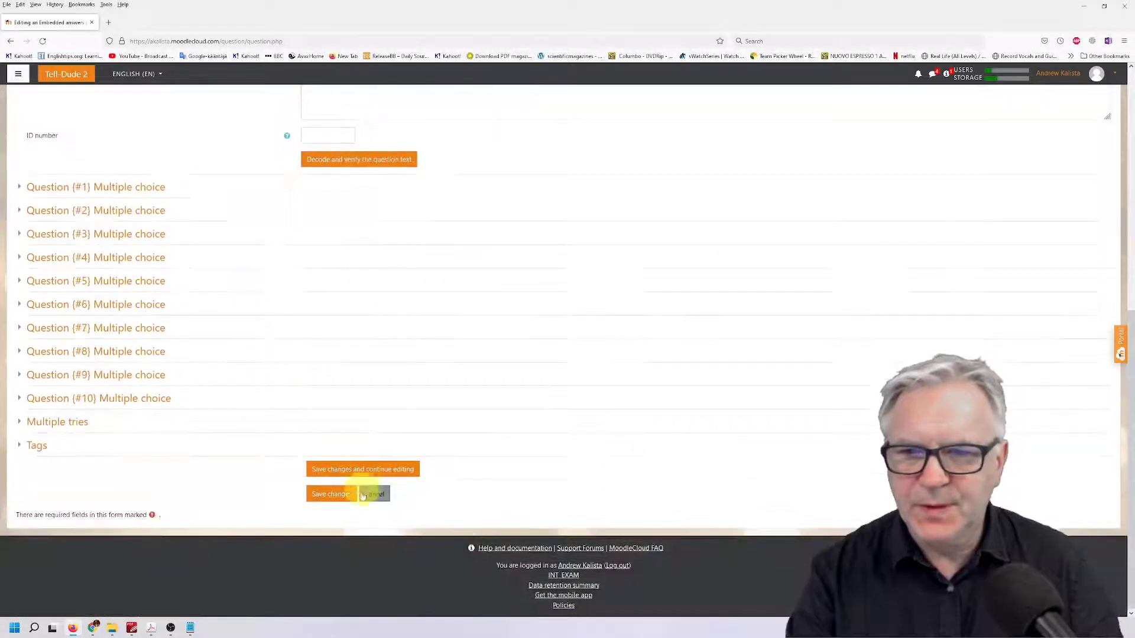
click(336, 470)
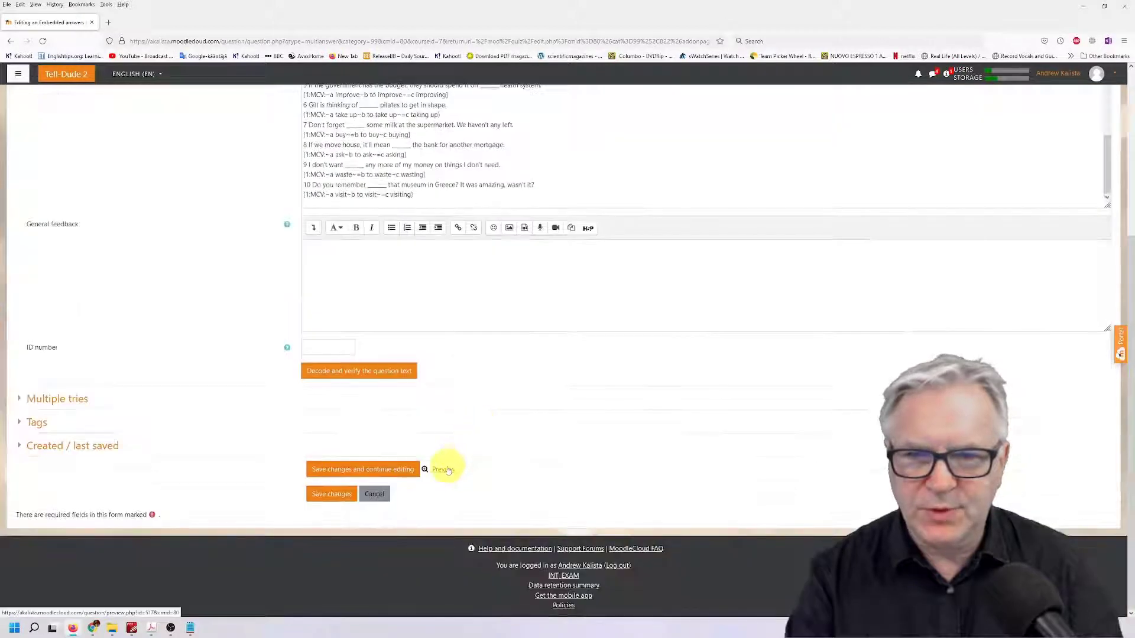
Preview the vertical radio button version of the question in an enlarged preview window and close it.
click(447, 470)
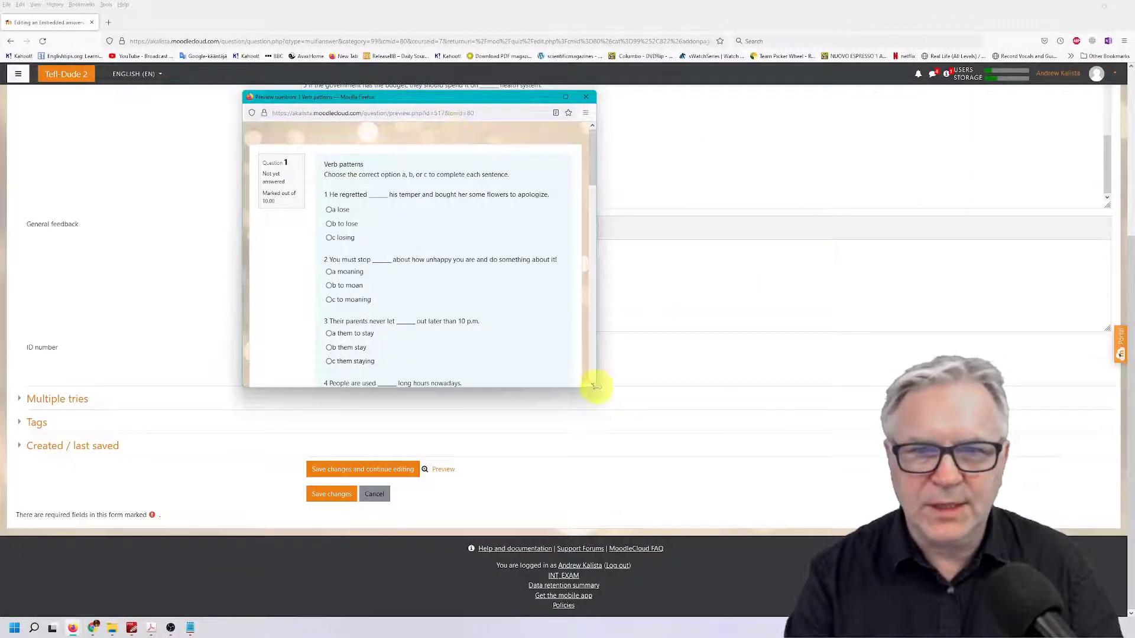
drag(595, 388, 751, 483)
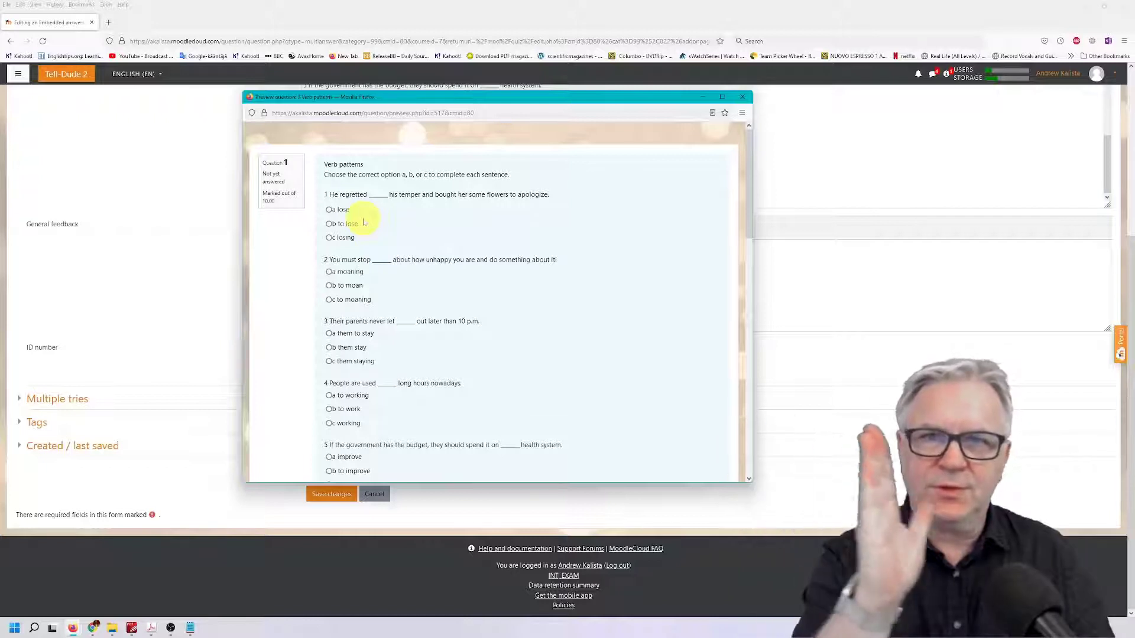
click(743, 97)
Replace the ten MCV sentences in the question text with the MCH Horizontal buttons version from Notepad.
click(322, 195)
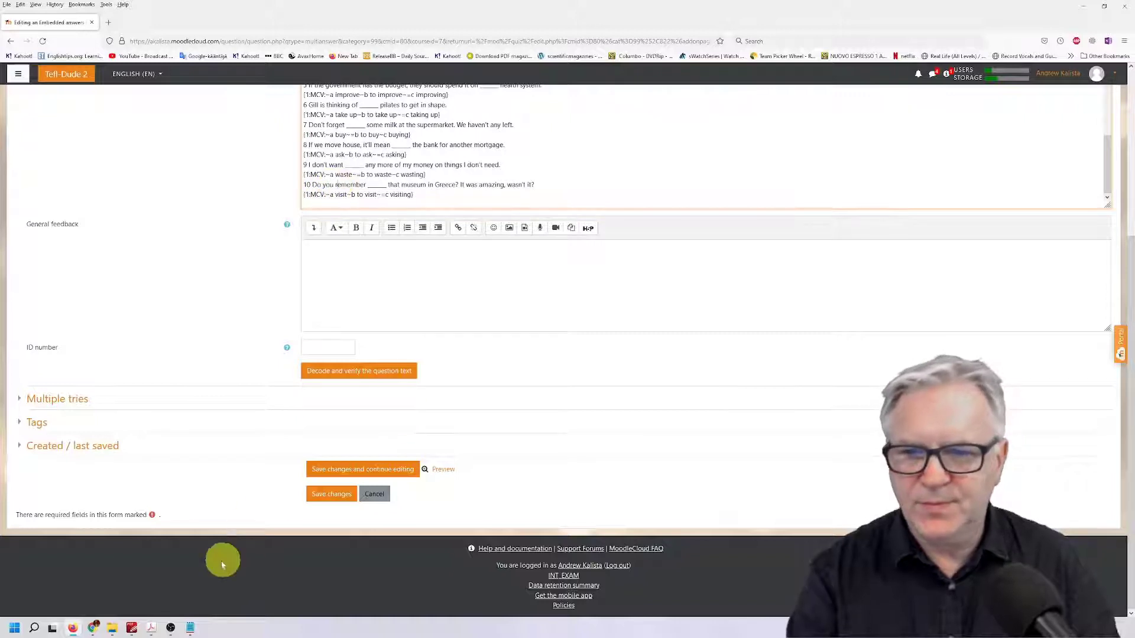
mouse_move(190, 628)
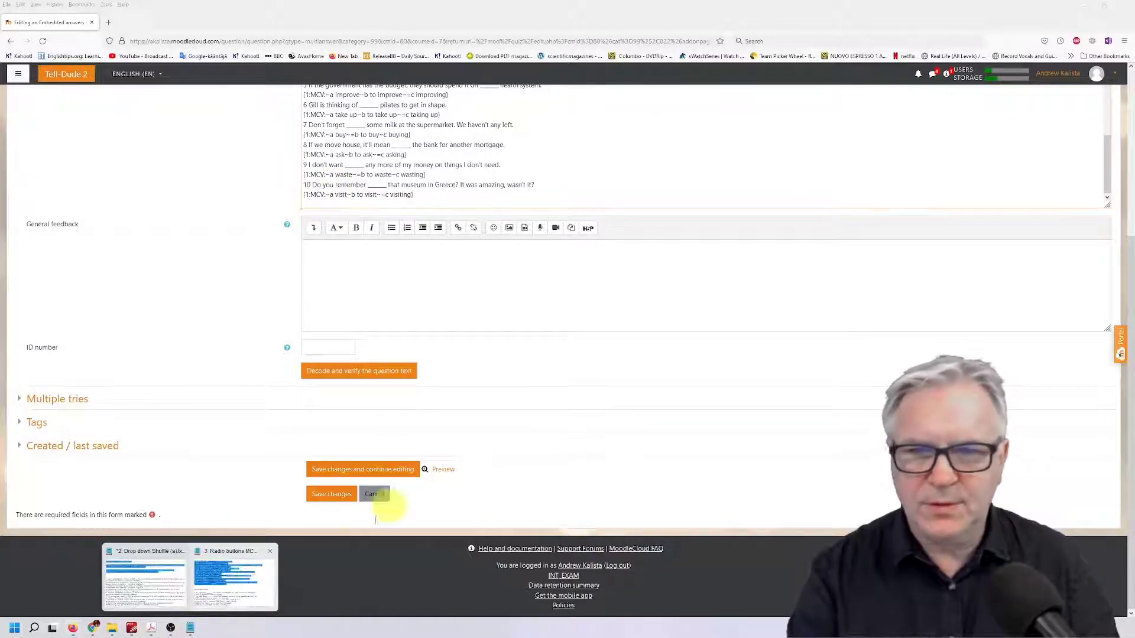
click(254, 588)
scroll(629, 346, down, 5)
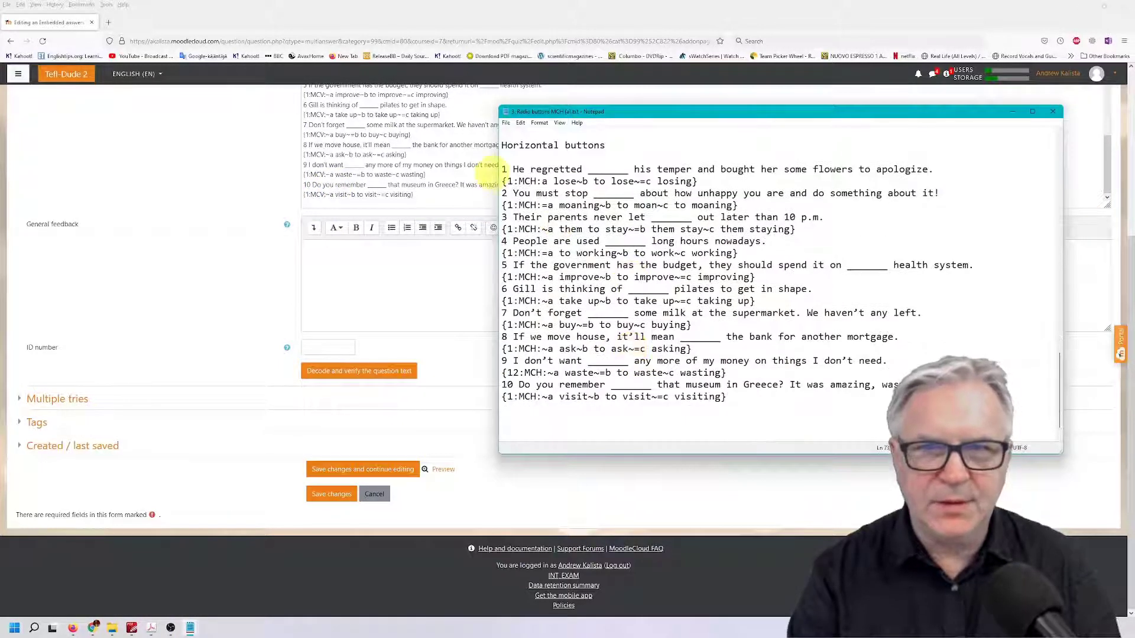
drag(501, 169, 795, 402)
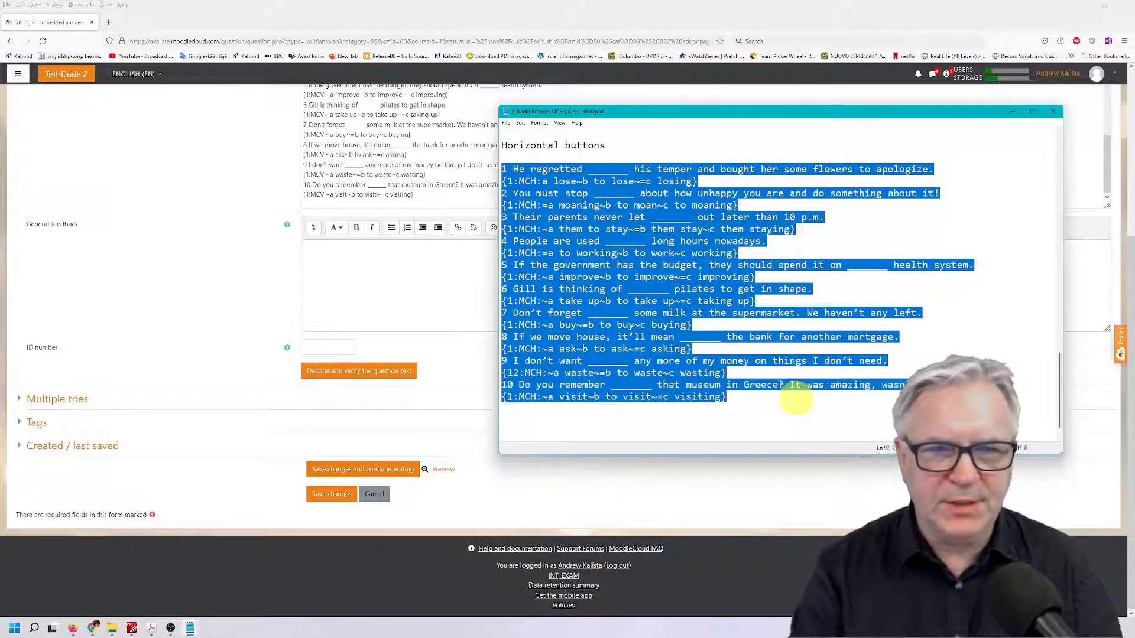
click(379, 259)
drag(450, 198, 300, 100)
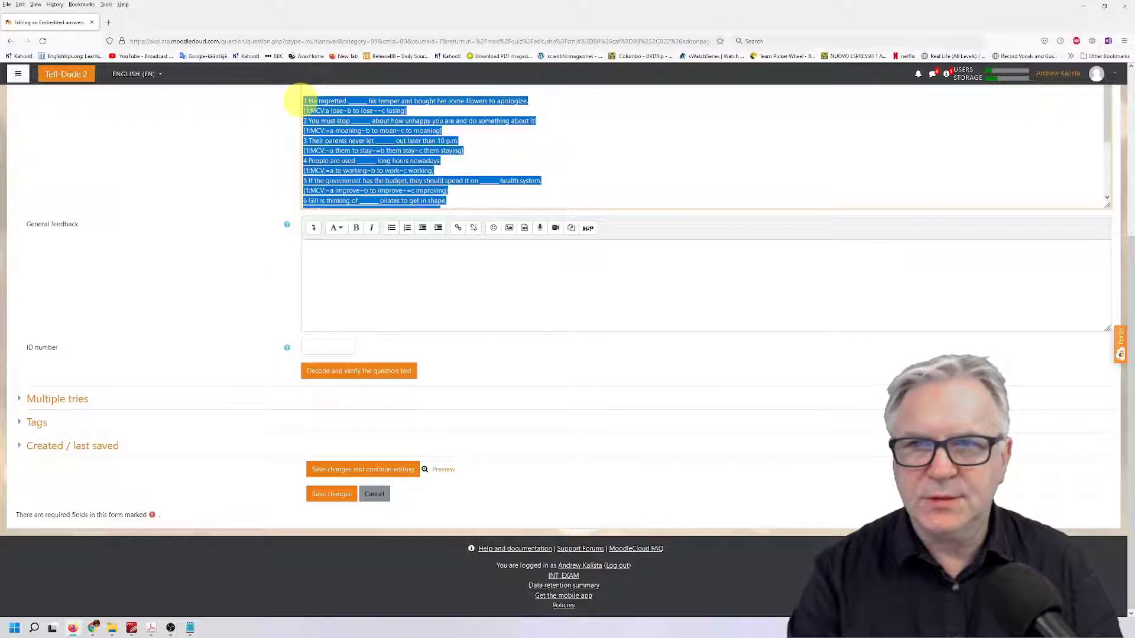
key(ctrl+v)
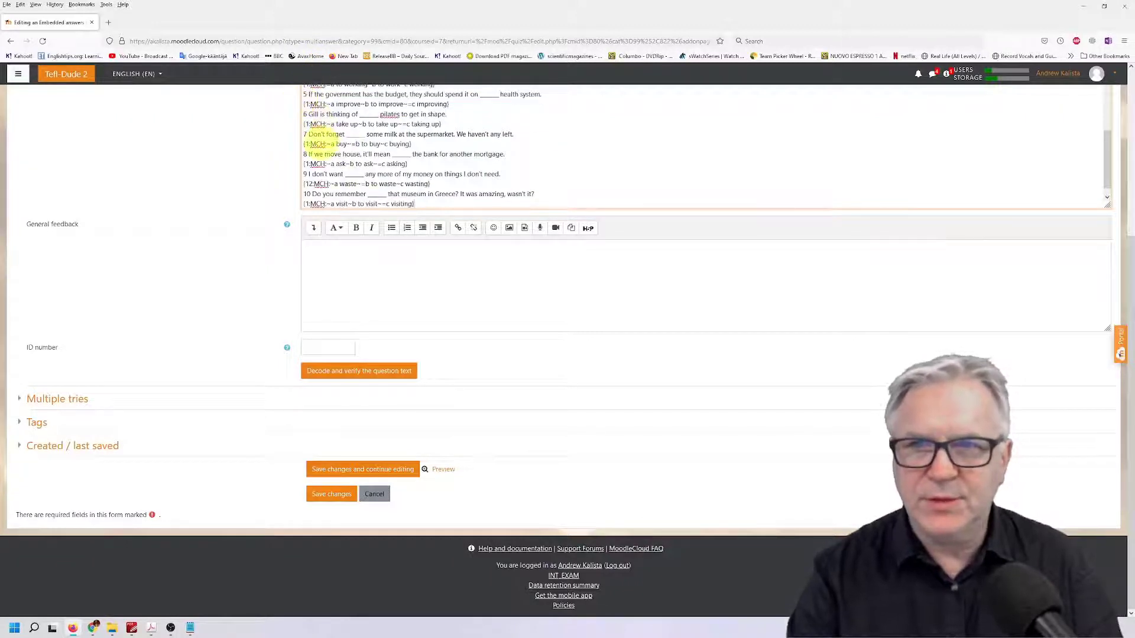
Decode and verify the MCH question text and save the changes while continuing to edit.
click(332, 373)
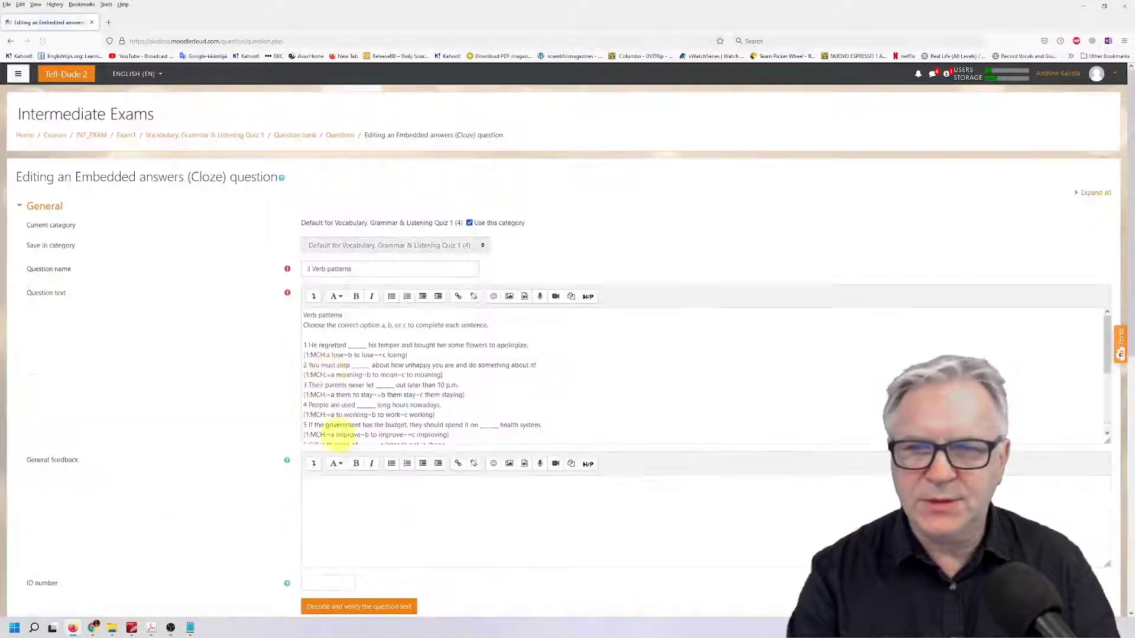
scroll(291, 396, down, 8)
click(329, 471)
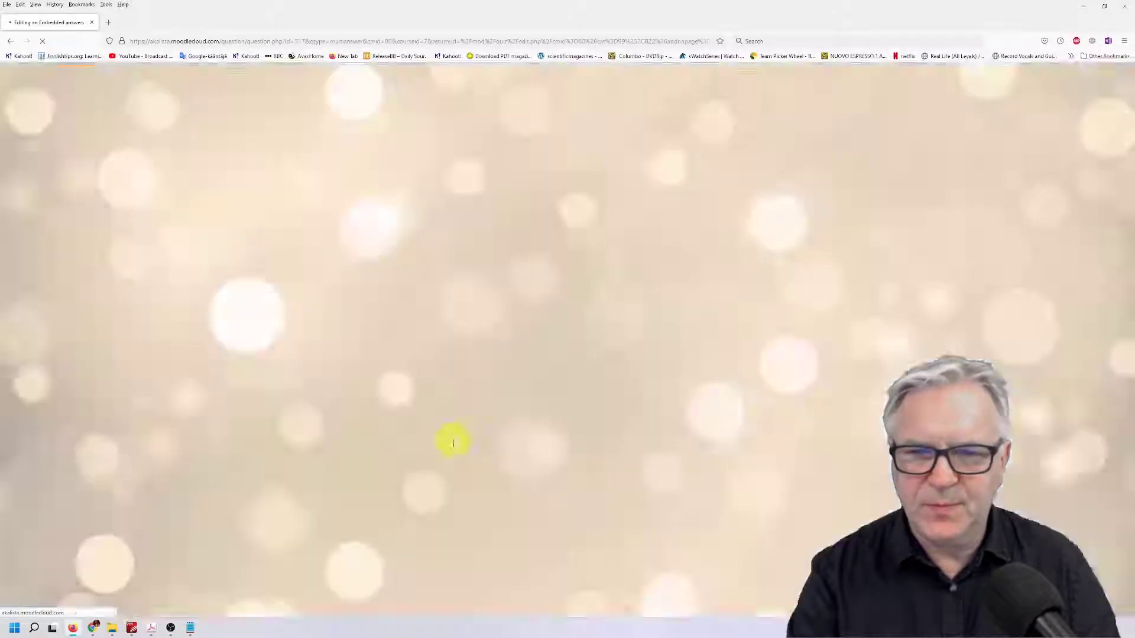
Preview the horizontal radio buttons in a taller window, close the preview, and save the question to return to the quiz.
click(442, 469)
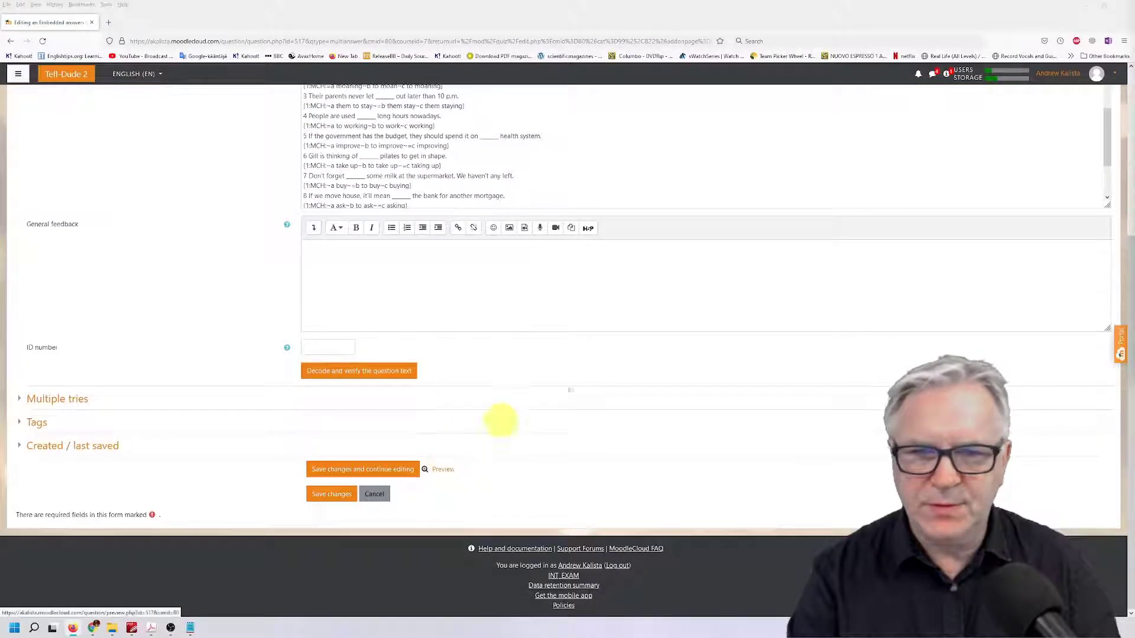
drag(1134, 52, 447, 79)
drag(626, 371, 640, 518)
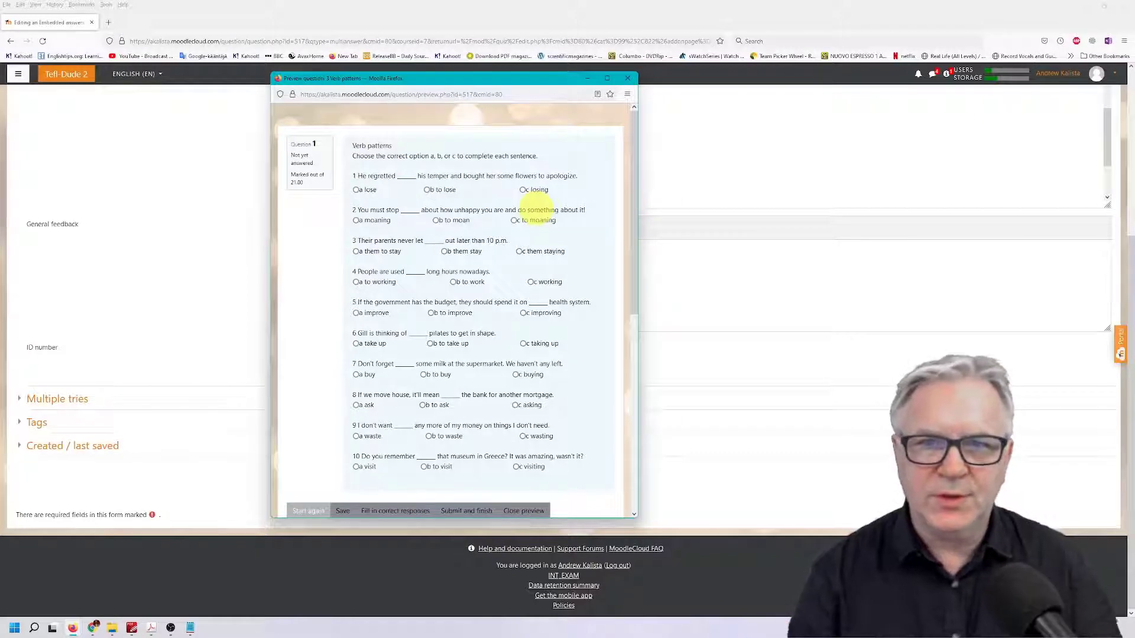
click(628, 78)
click(341, 494)
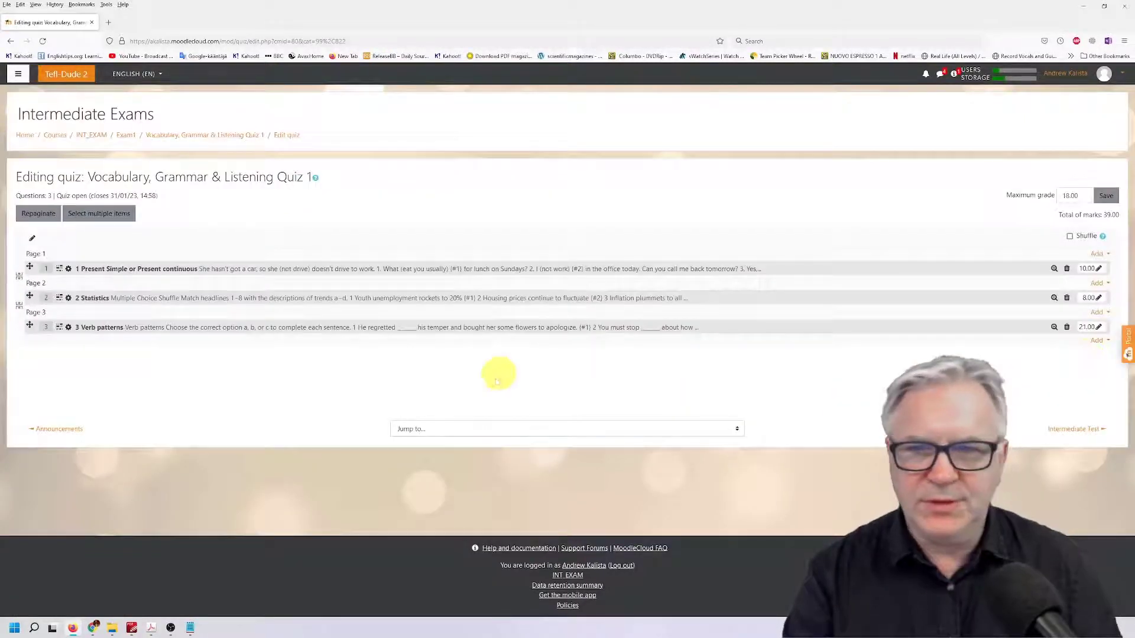
Examine the annotated MCV code in the PDF-XChange Editor guide and continue to section 4, Drag & Drop.
click(132, 630)
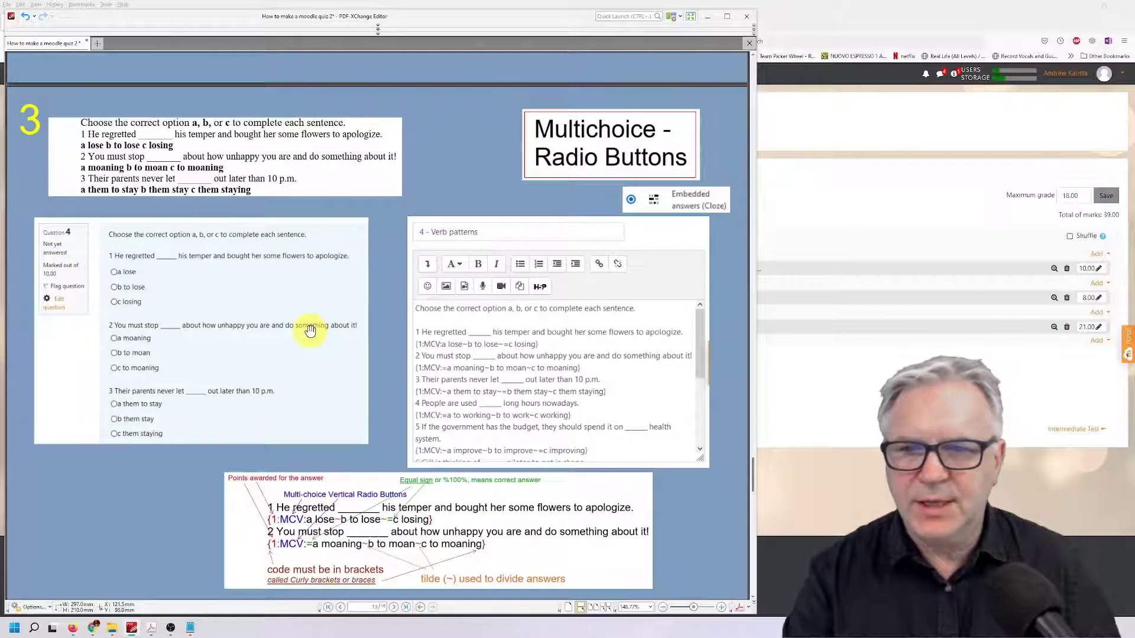
scroll(310, 329, down, 3)
scroll(384, 353, down, 1)
scroll(451, 334, up, 3)
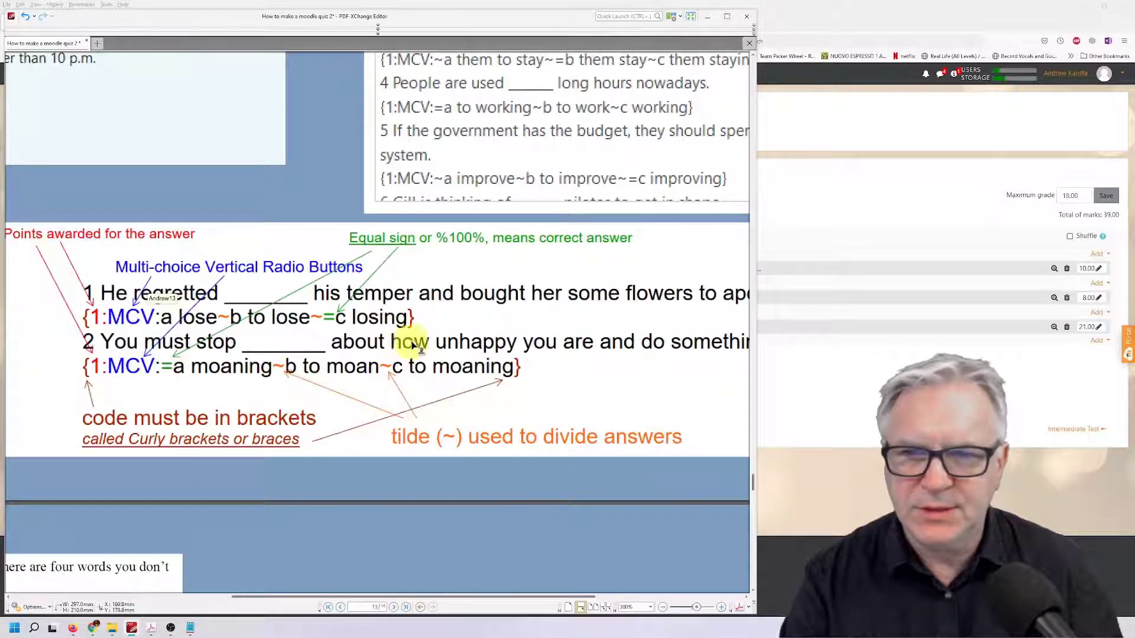
scroll(416, 320, down, 4)
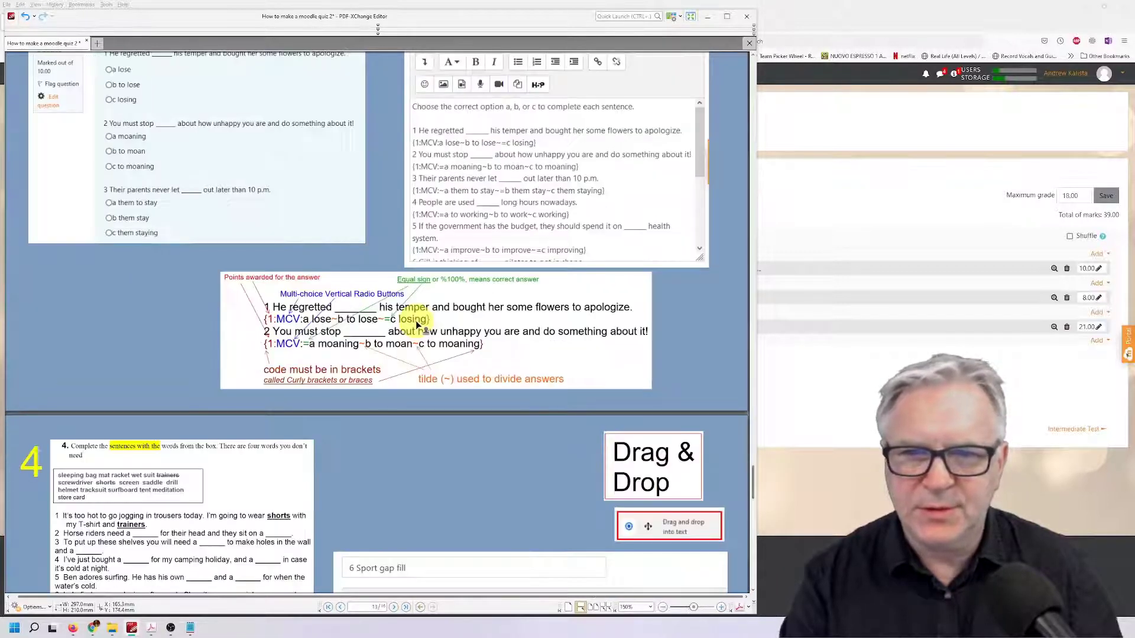
scroll(418, 321, down, 4)
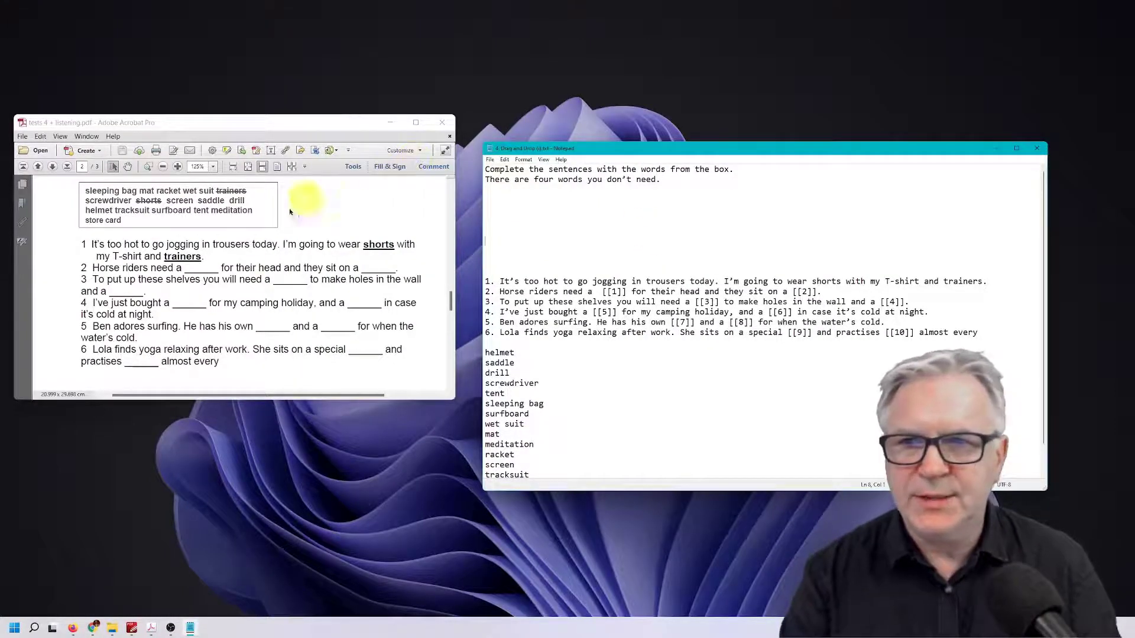
Copy the six gap-fill sentences from the test PDF into the Notepad file below the two instruction lines.
drag(83, 244, 228, 365)
key(ctrl+c)
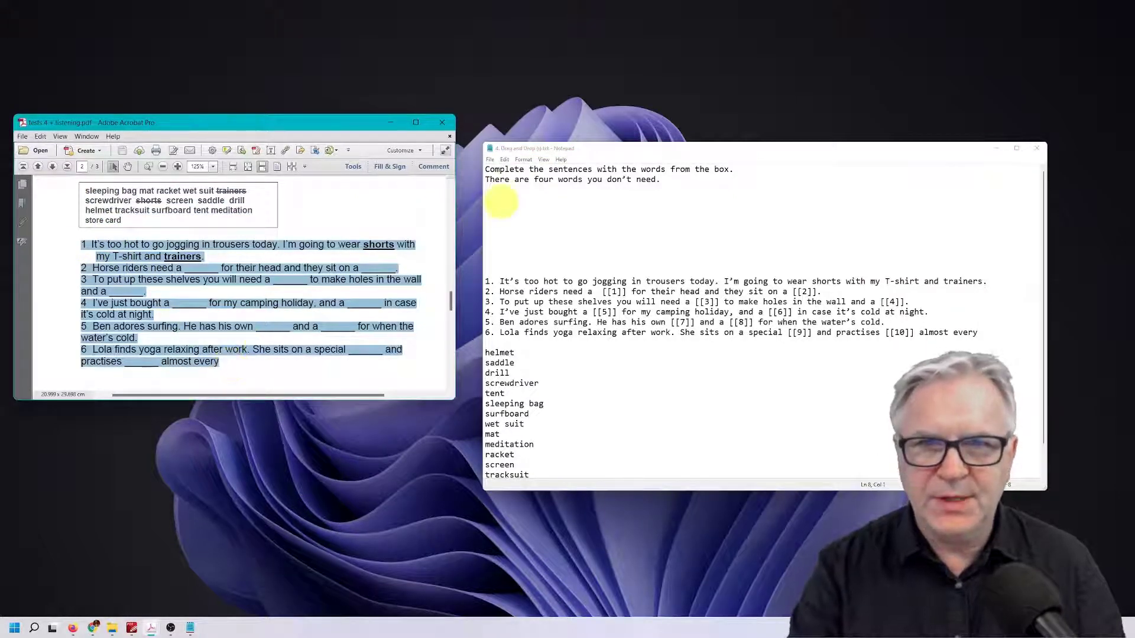
click(498, 206)
key(ctrl+v)
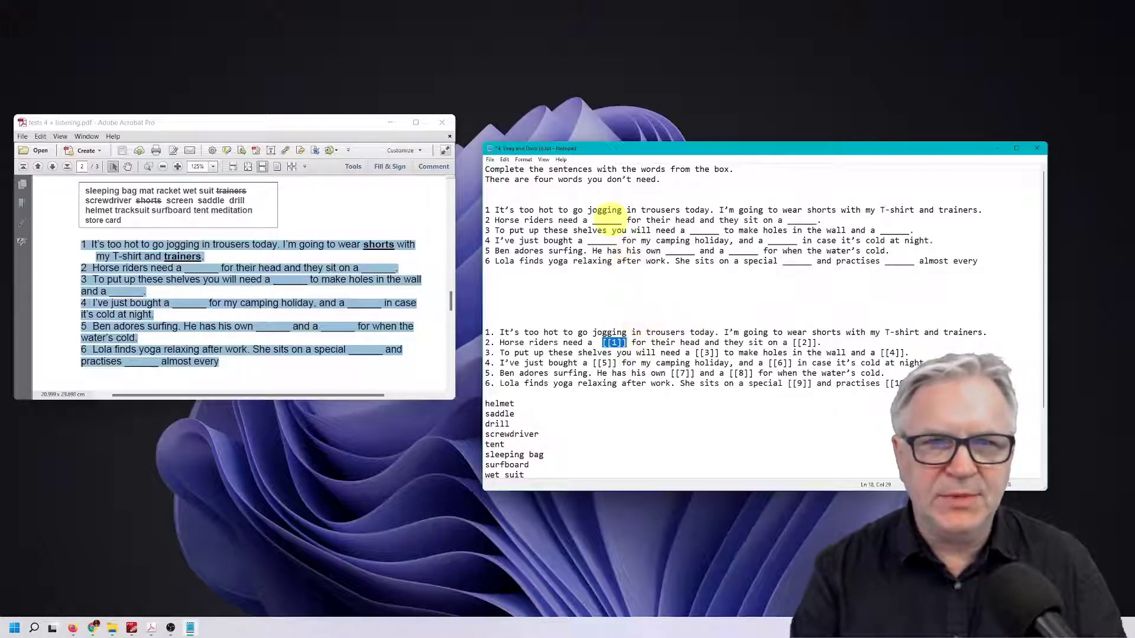
click(615, 292)
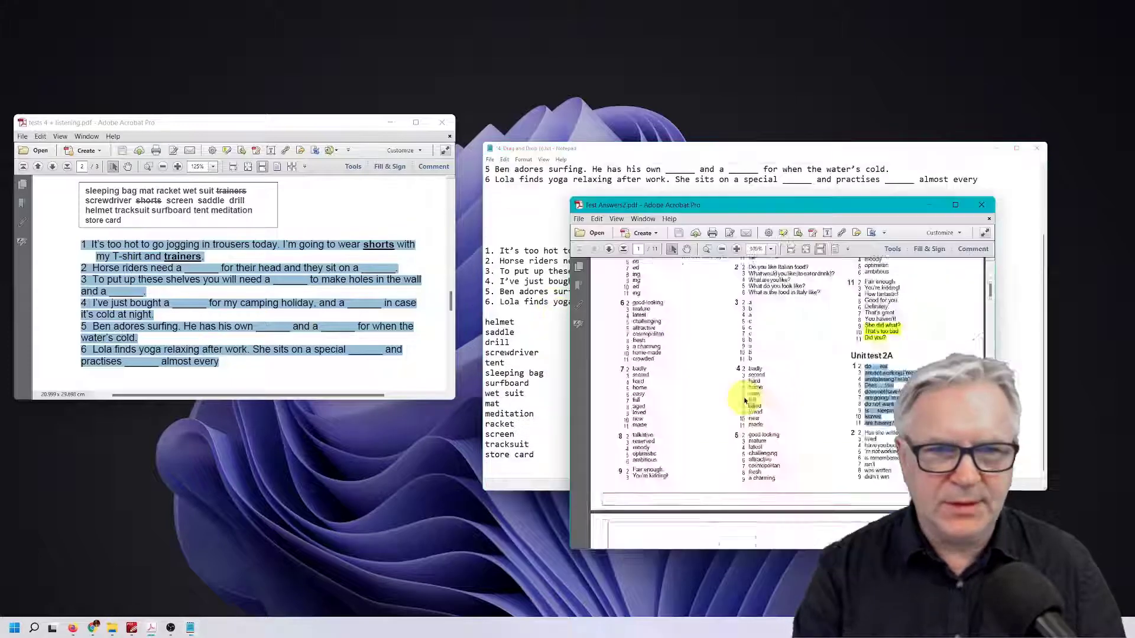
Locate the exercise 8 answers in Test Answers2.pdf and select the words from helmet to meditation.
scroll(744, 402, down, 10)
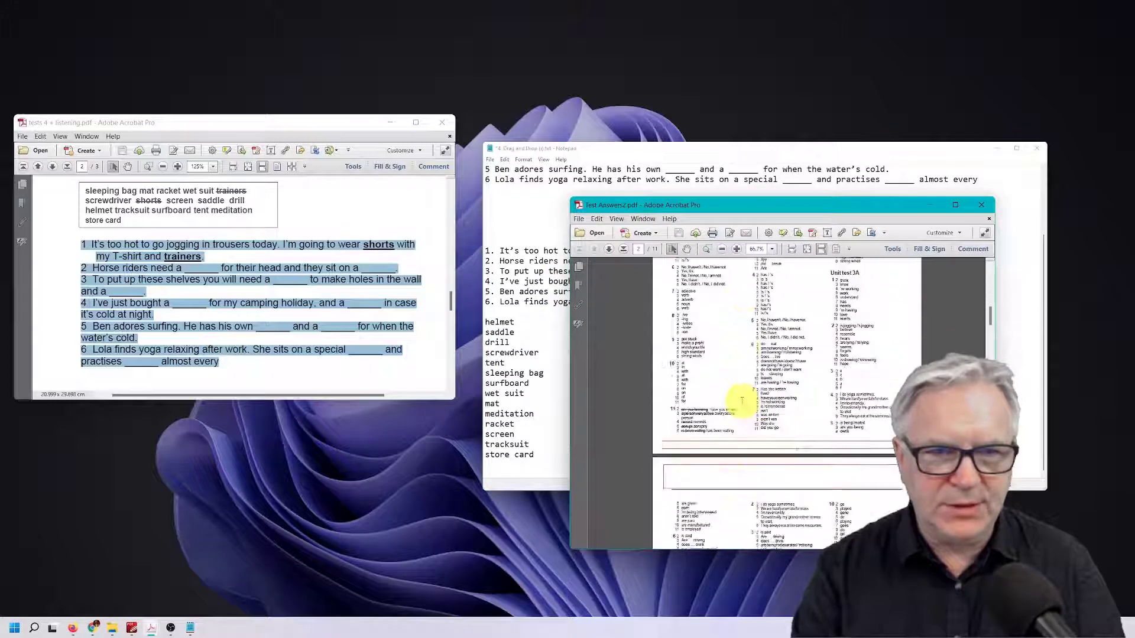
scroll(726, 399, down, 3)
scroll(685, 363, up, 6)
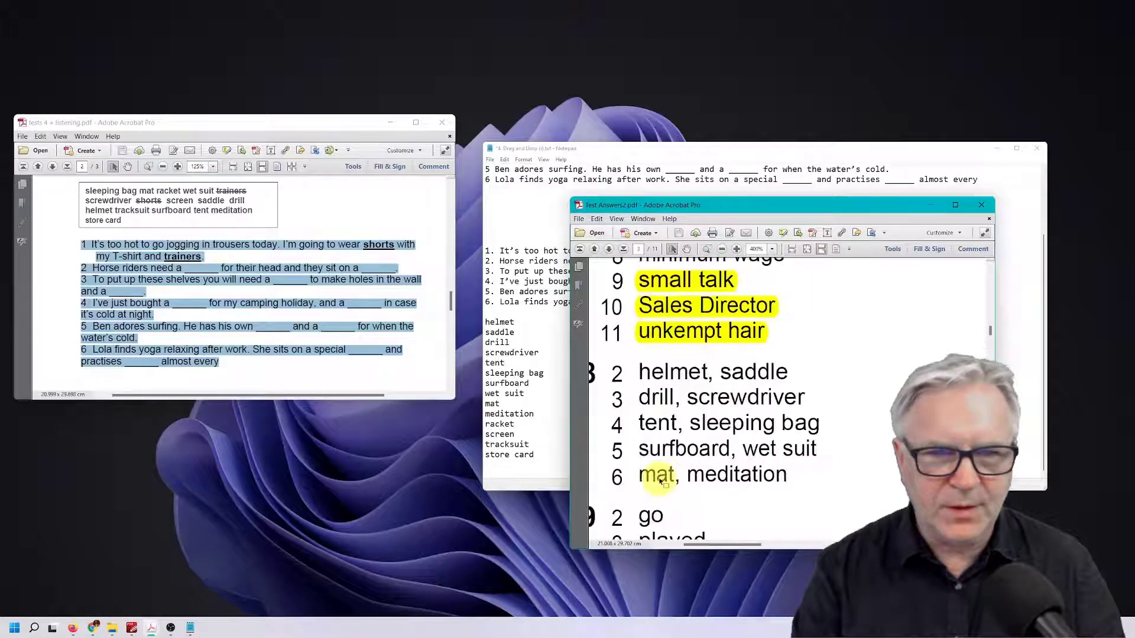
scroll(657, 480, up, 2)
drag(629, 322, 855, 480)
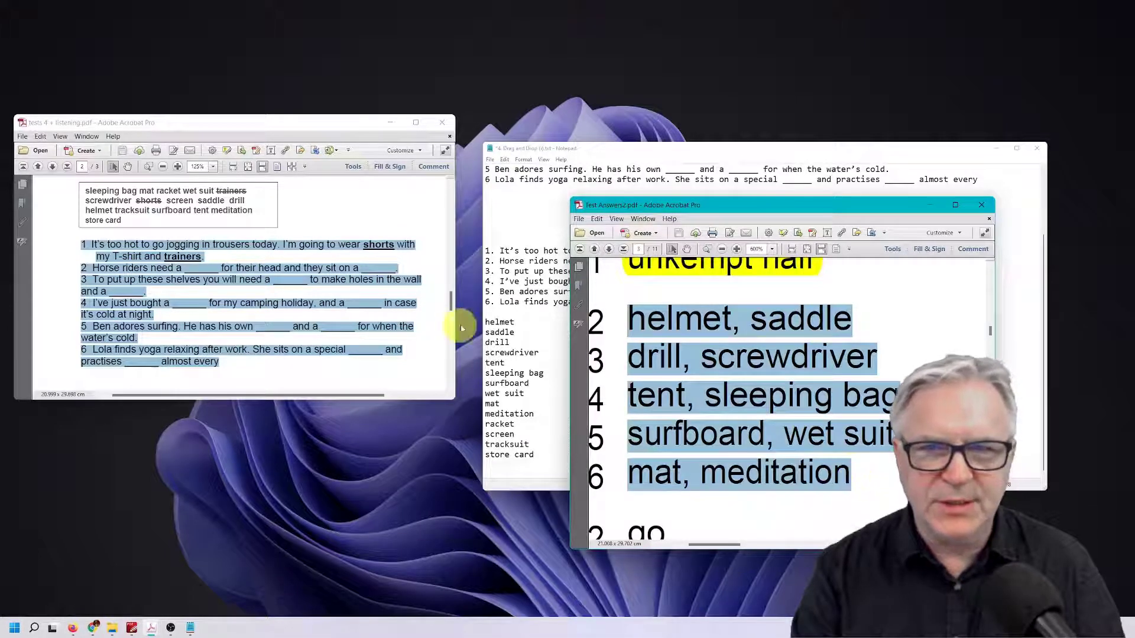
click(500, 208)
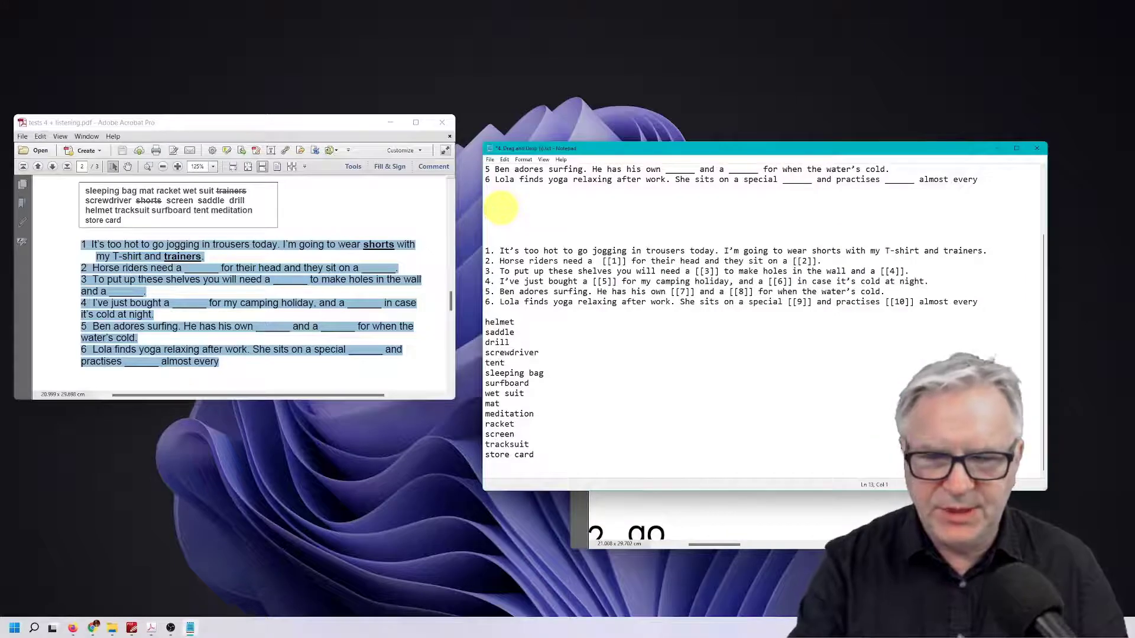
key(ctrl+v)
key(ctrl+z)
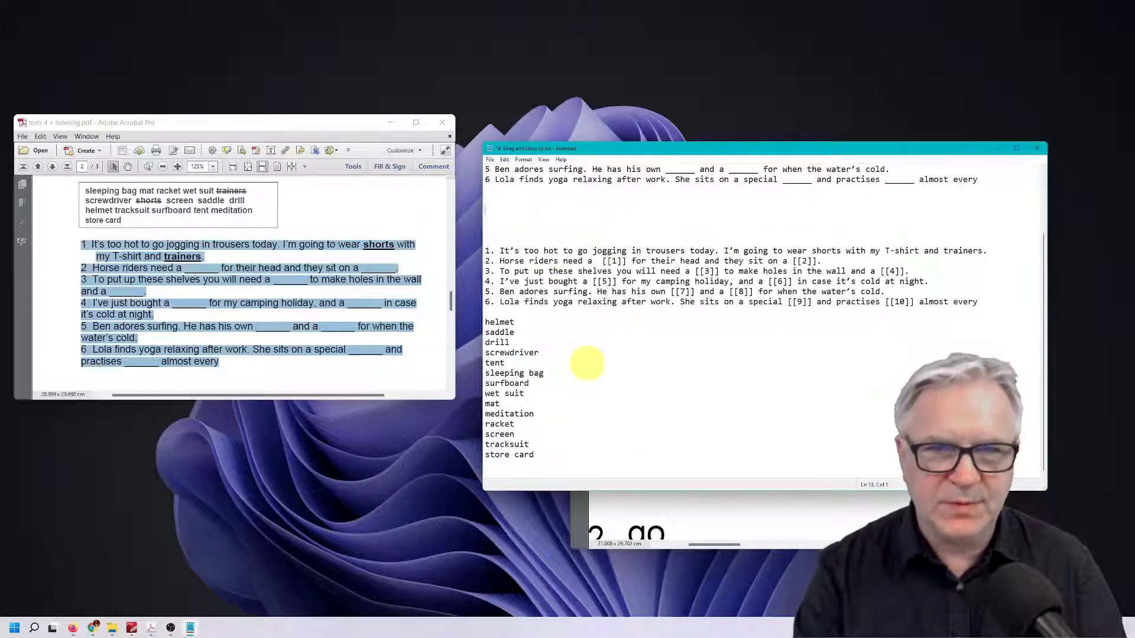
Copy the answer words helmet to meditation from the answers PDF into Notepad below the unnumbered-gap sentences.
click(694, 526)
drag(624, 317, 764, 406)
drag(629, 313, 856, 465)
key(ctrl+c)
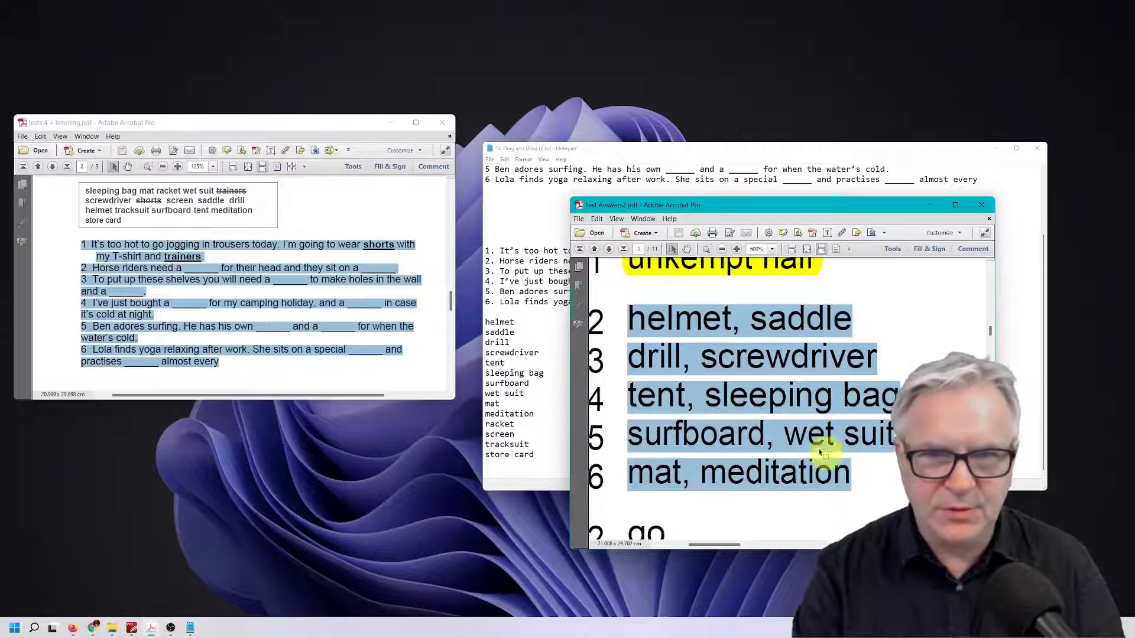
click(506, 207)
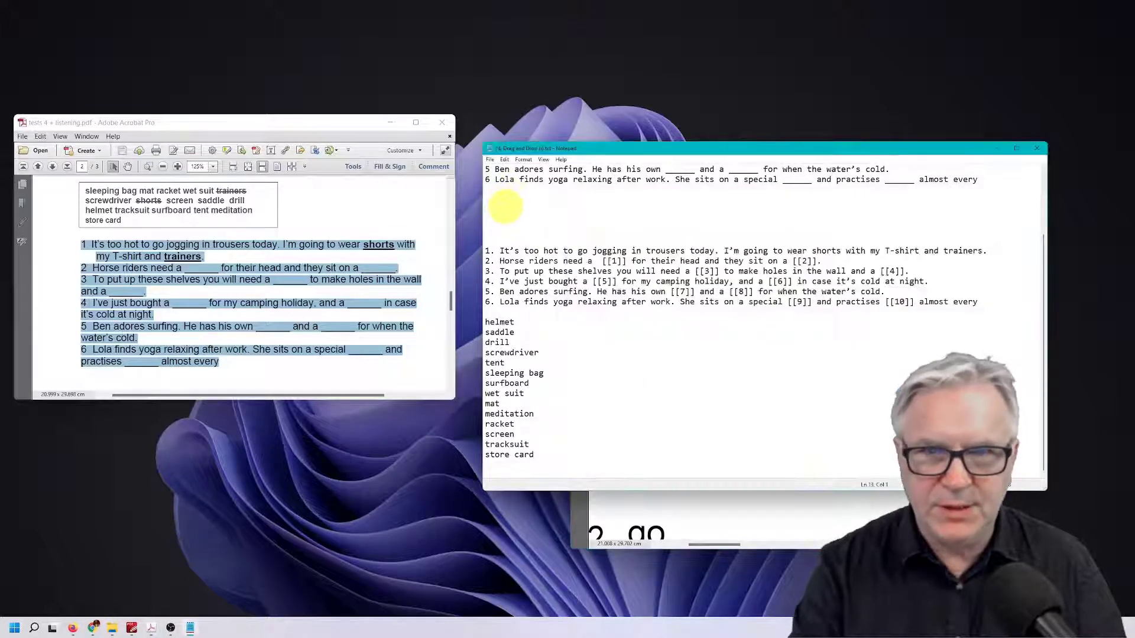
key(ctrl+v)
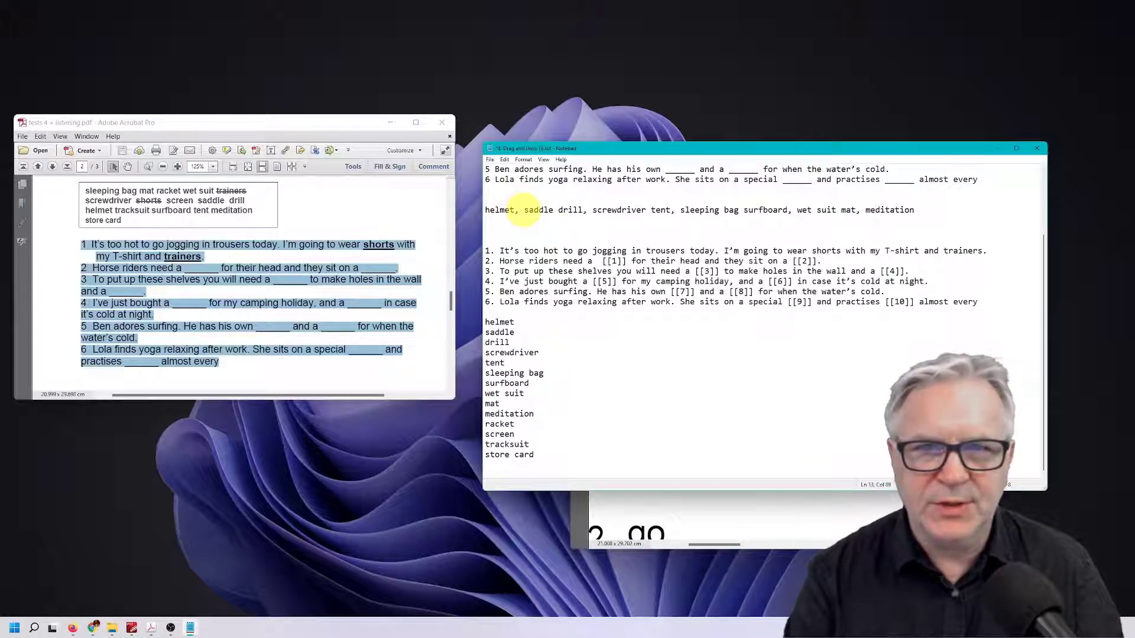
Replace both blanks in sentence 2 and the first blank in sentence 3 with the [[1]] marker copied from the prepared version.
drag(477, 322, 569, 393)
click(569, 393)
scroll(600, 195, up, 3)
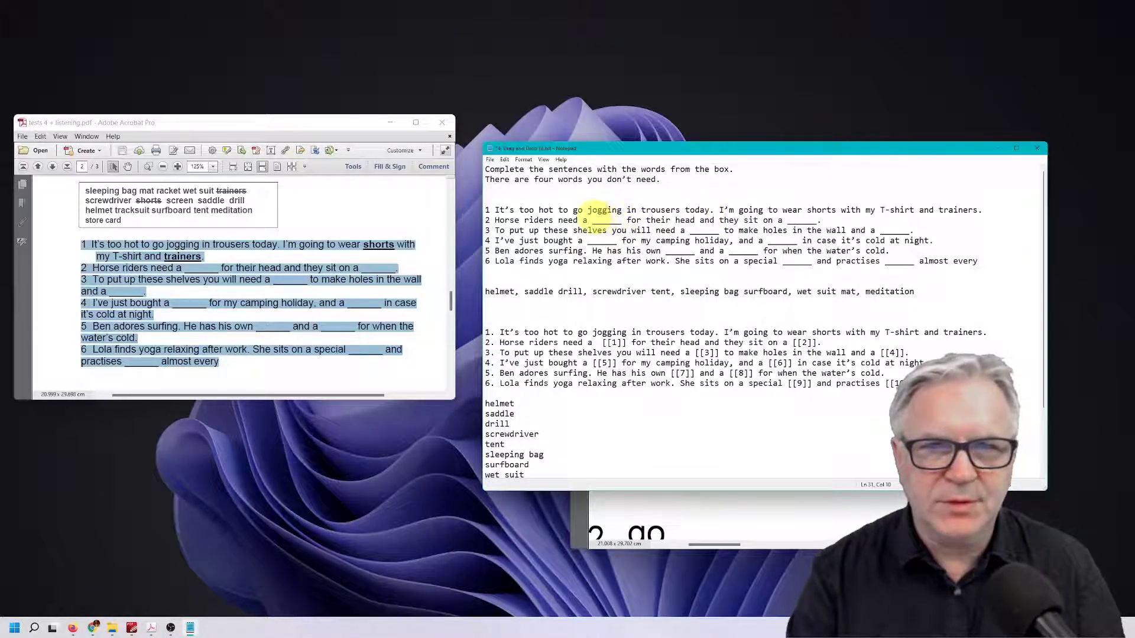
drag(593, 220, 617, 220)
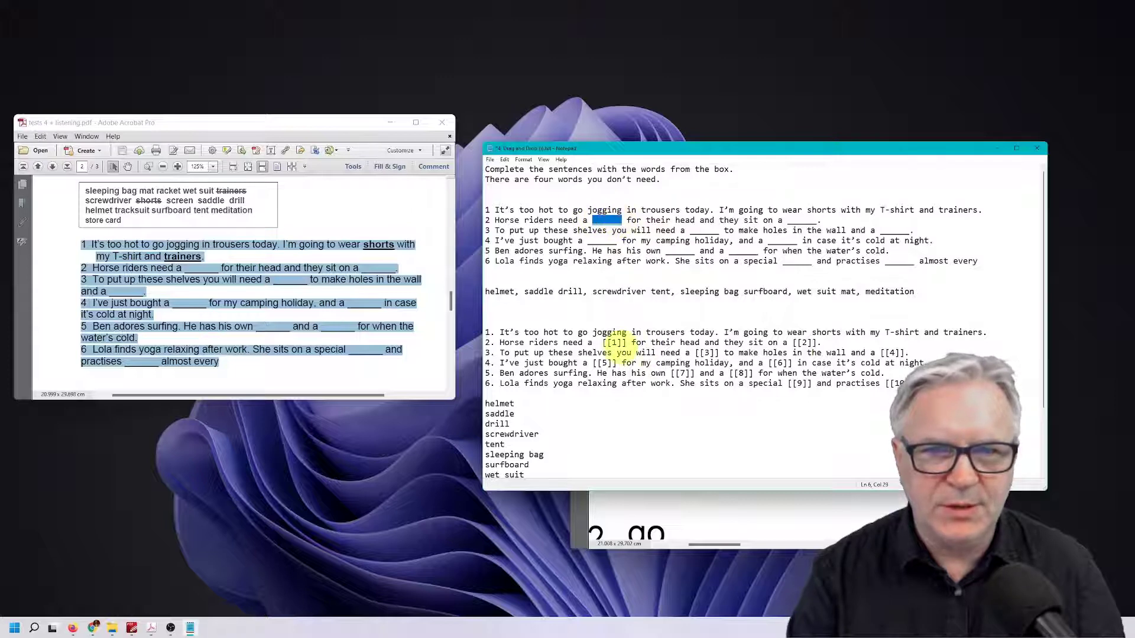
drag(624, 345, 627, 345)
key(ctrl+c)
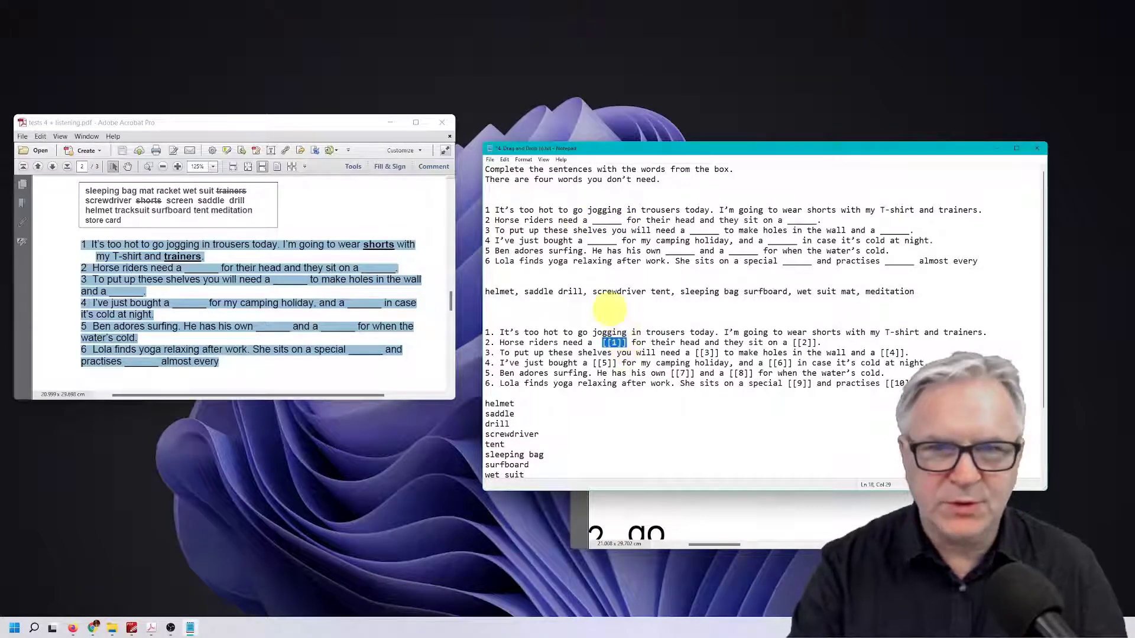
drag(592, 219, 621, 219)
key(ctrl+v)
drag(783, 220, 813, 219)
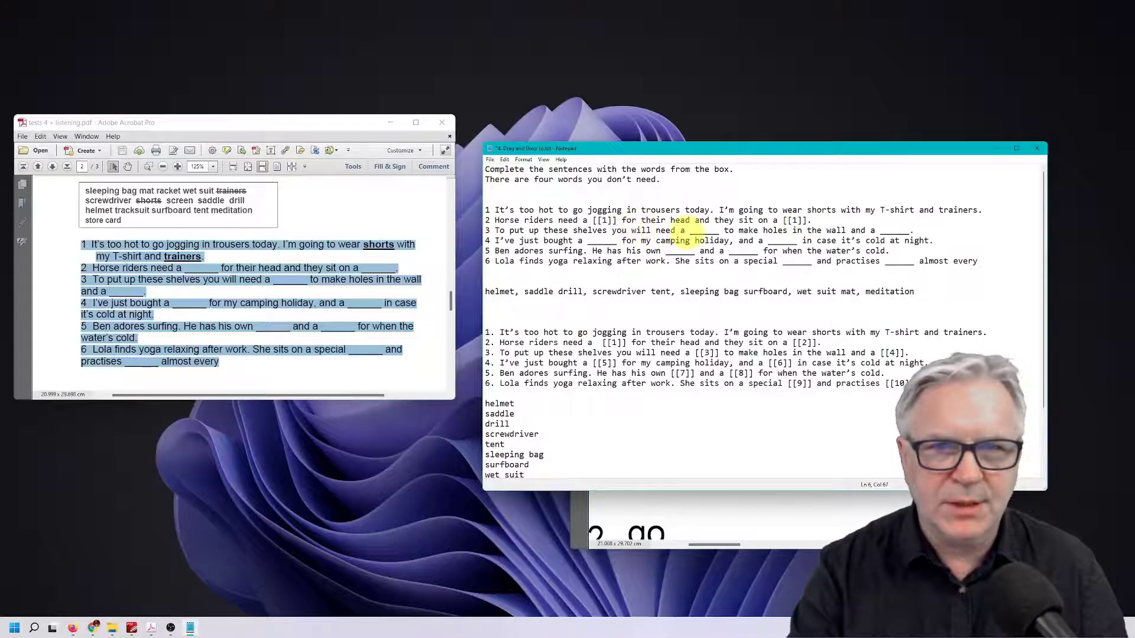
key(ctrl+v)
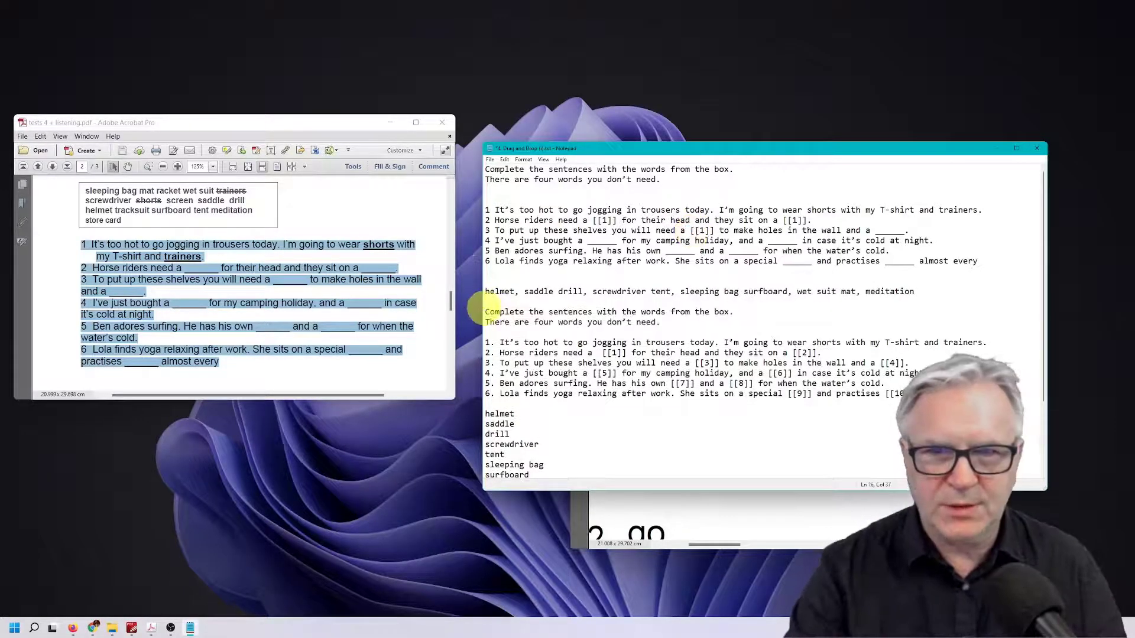
Copy the prepared instructions and marked sentences, and add a new Drag and drop into text question at the end of the Moodle quiz.
drag(485, 310, 486, 404)
key(ctrl+c)
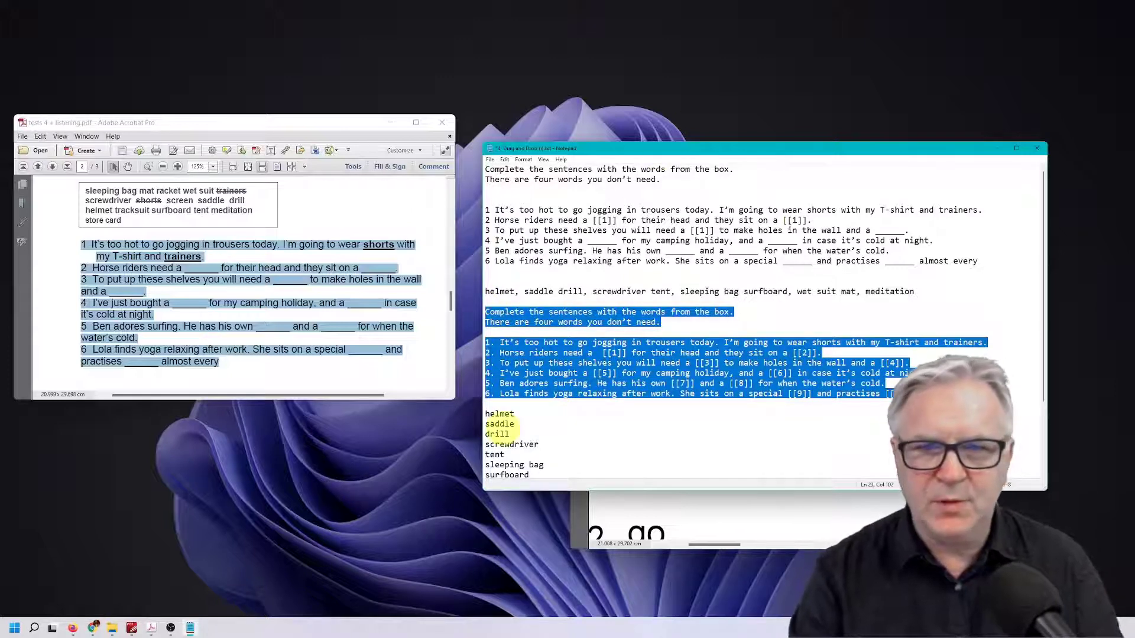
click(72, 629)
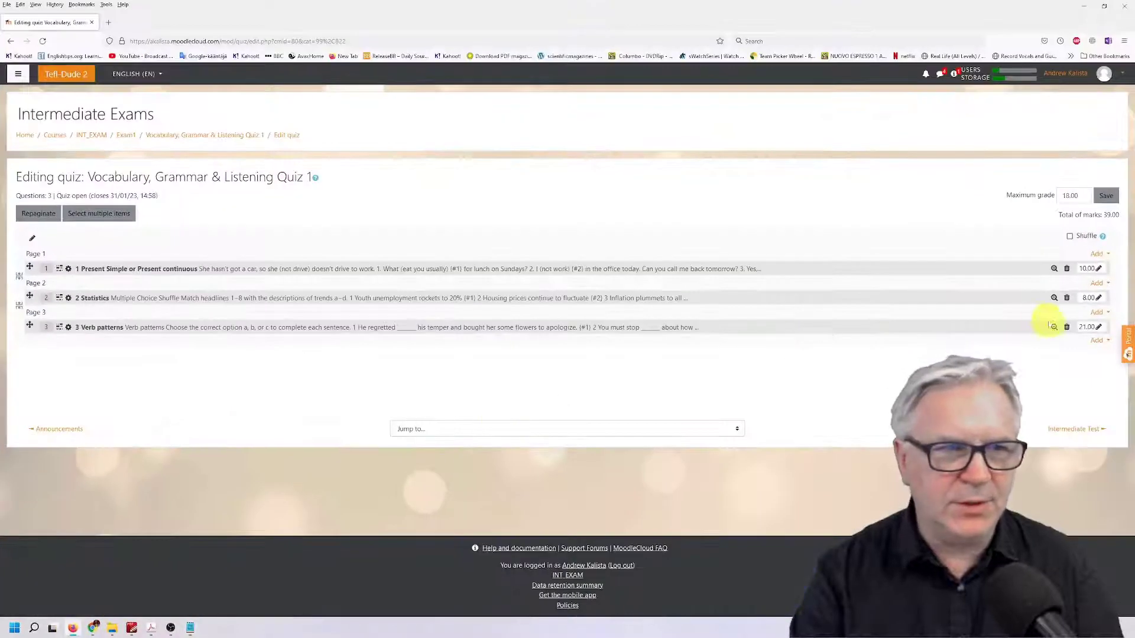
click(1098, 341)
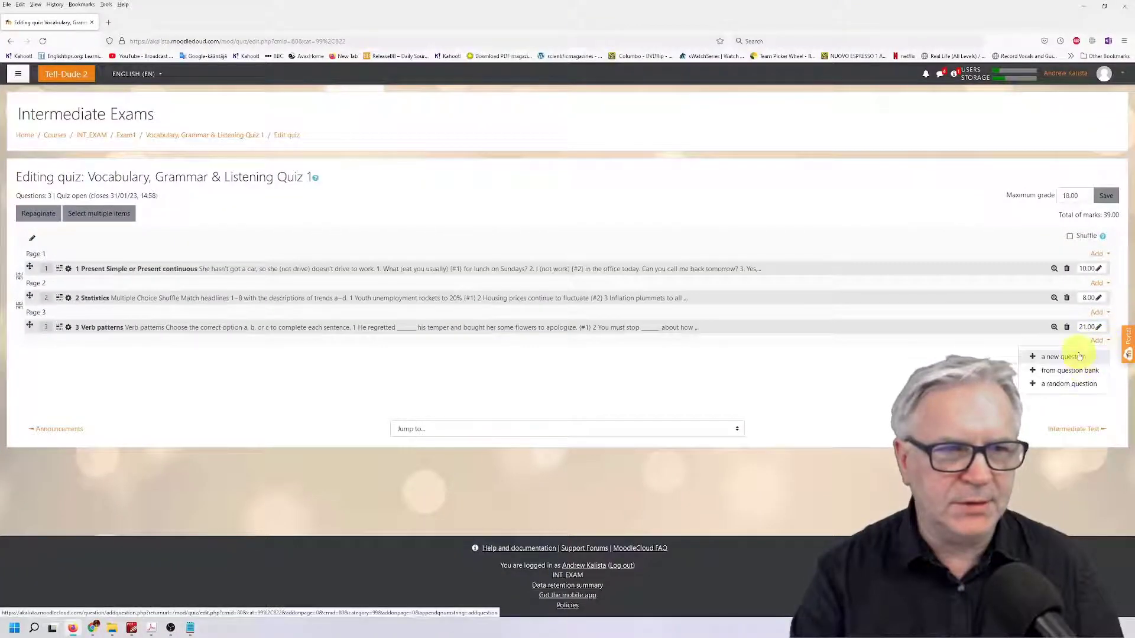
click(1079, 356)
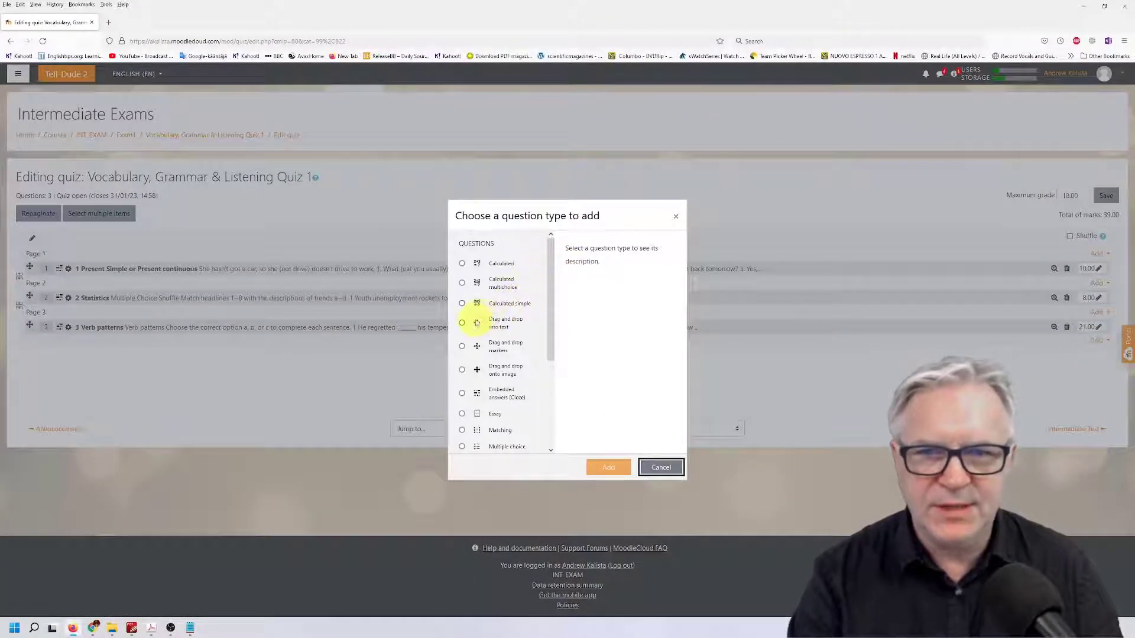
click(462, 322)
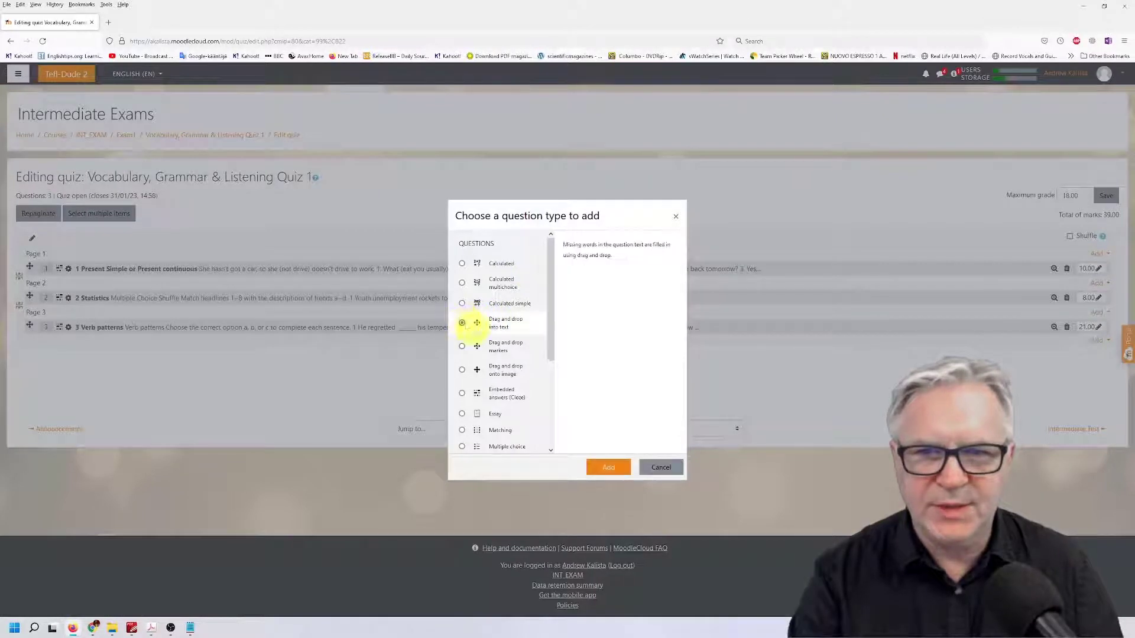
click(615, 469)
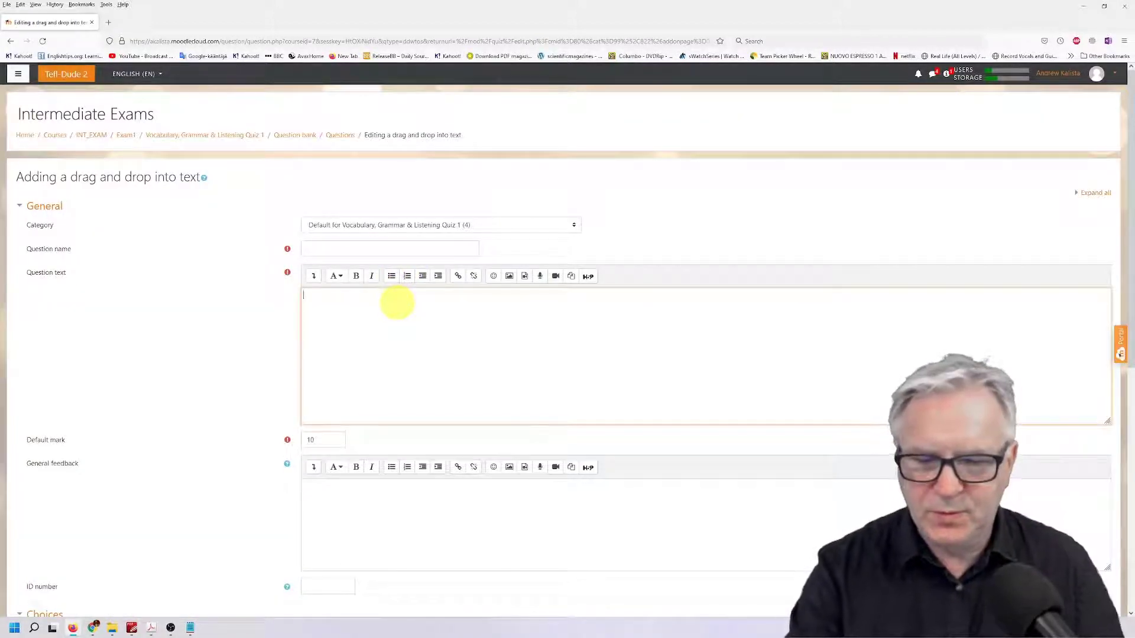
Paste the copied sentences as the question text and name the question "4 Sport vocab".
key(ctrl+v)
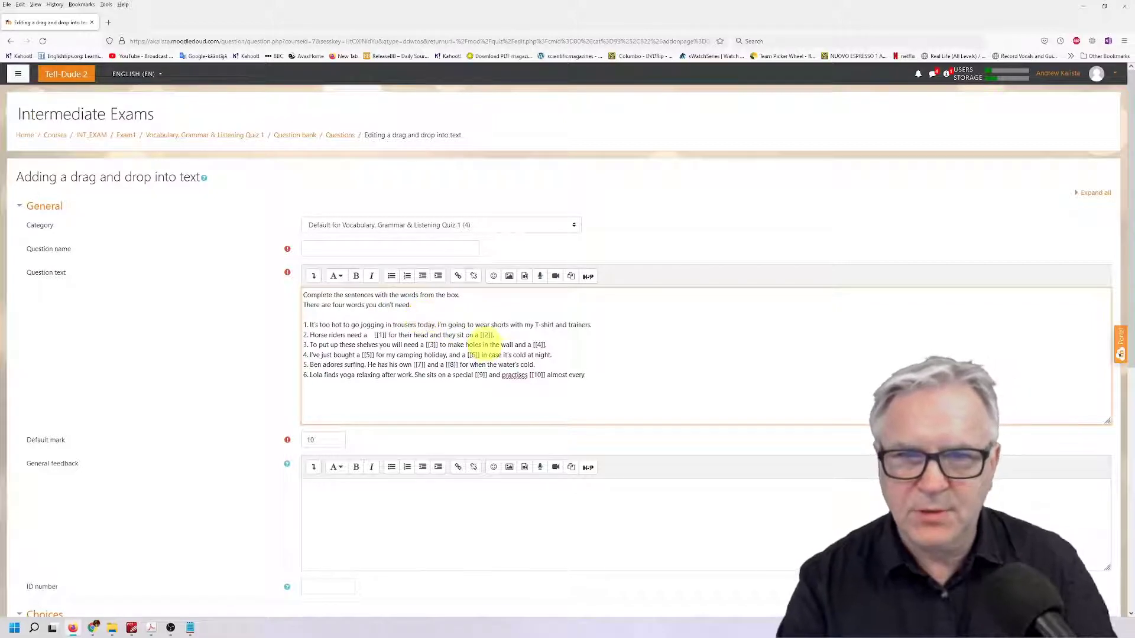
click(374, 247)
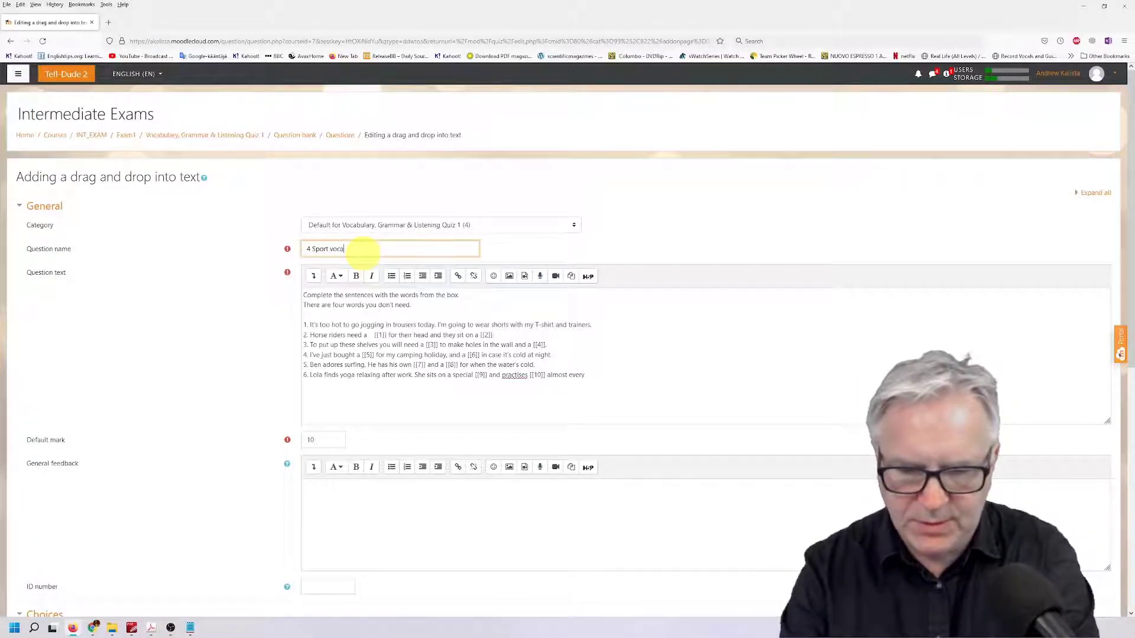
scroll(406, 316, down, 2)
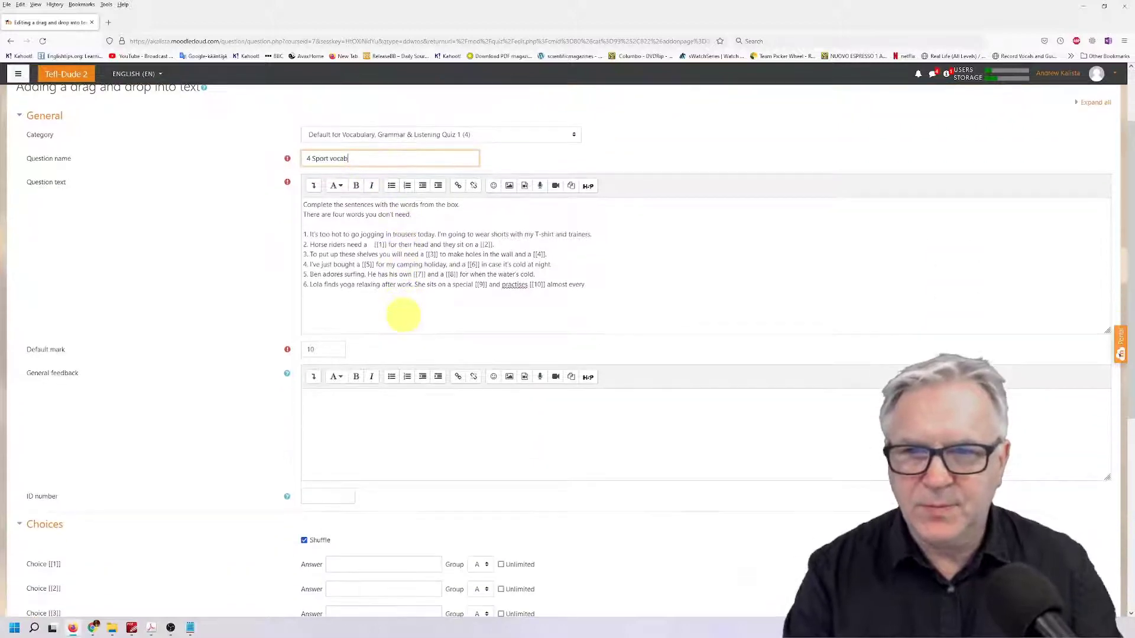
Arrange the browser and Notepad windows side by side, with the question's Choices section and the word list in view.
scroll(348, 302, down, 4)
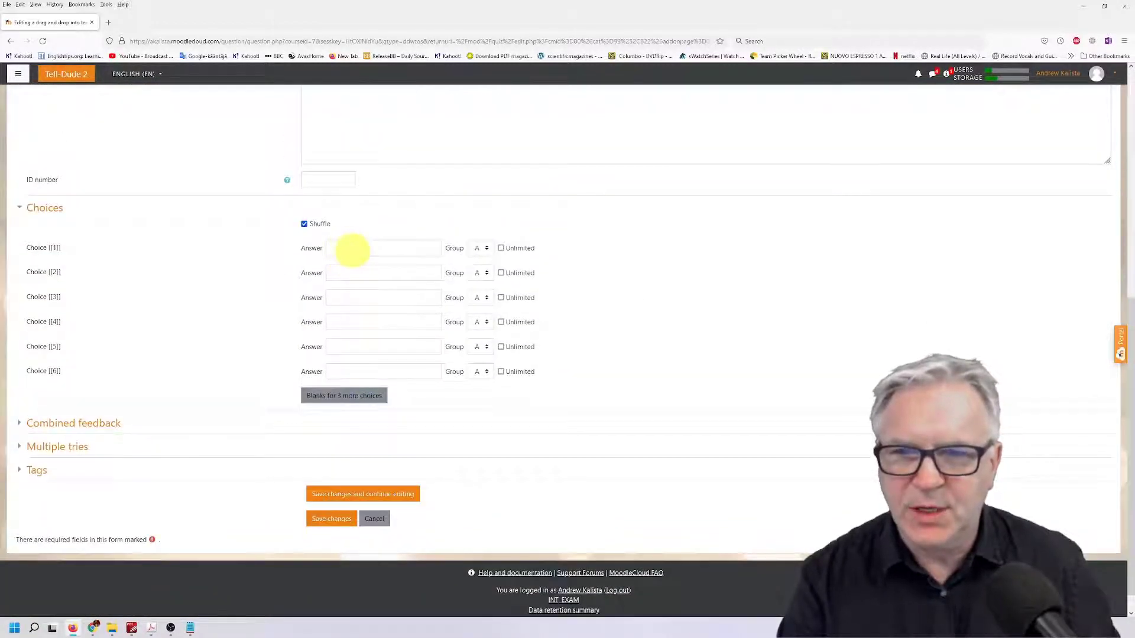
scroll(353, 251, up, 4)
scroll(358, 260, down, 2)
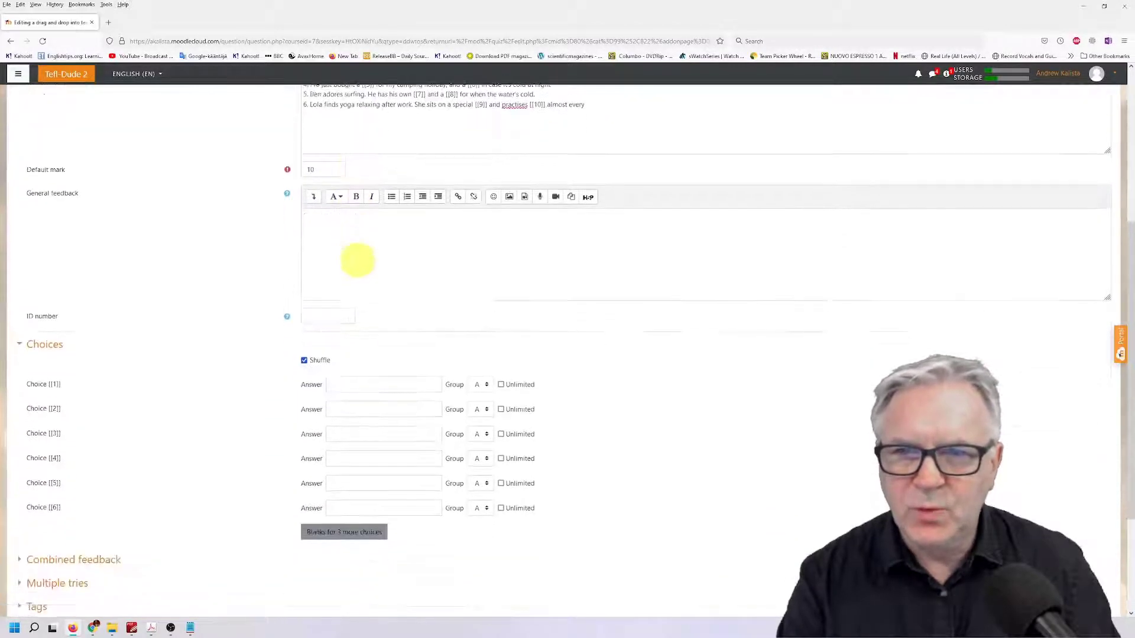
scroll(357, 260, down, 2)
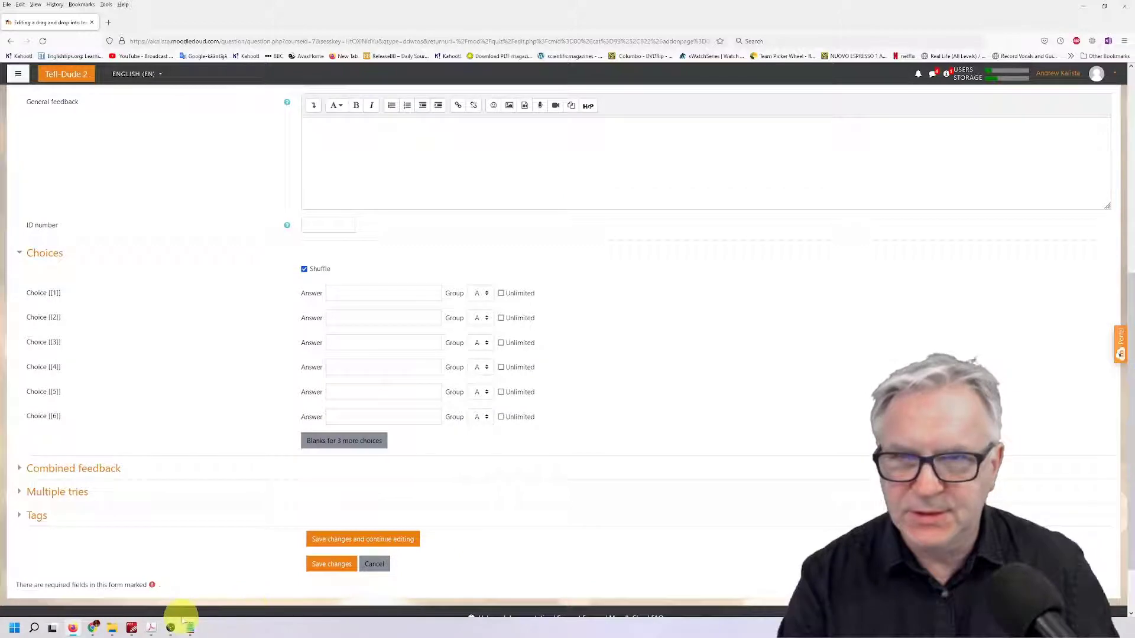
drag(636, 8, 330, 20)
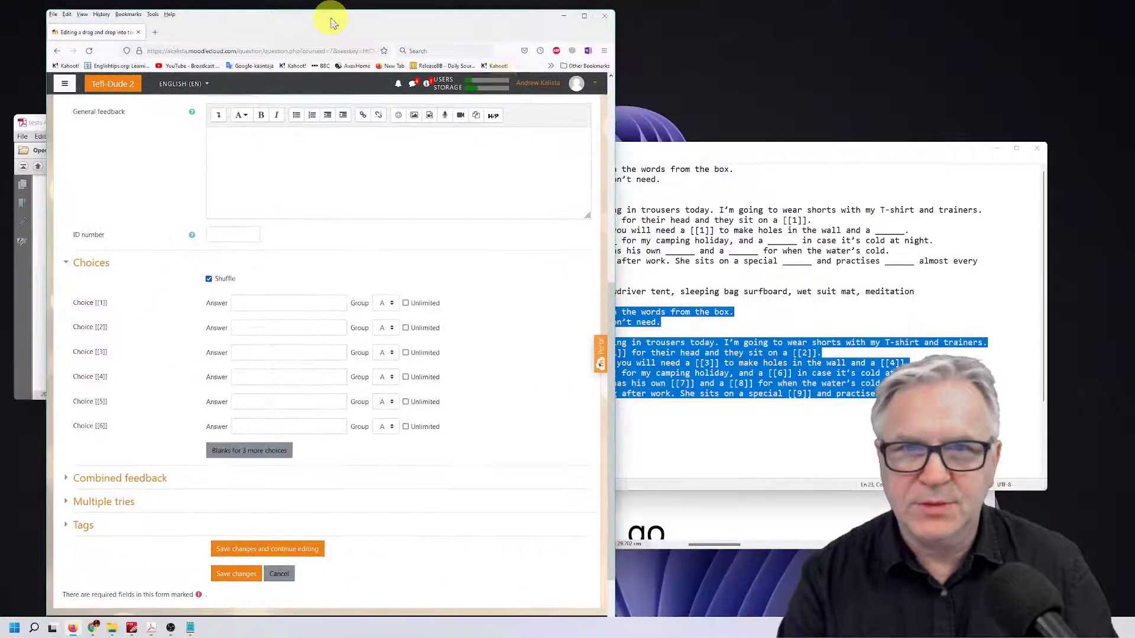
click(845, 148)
drag(848, 151, 861, 117)
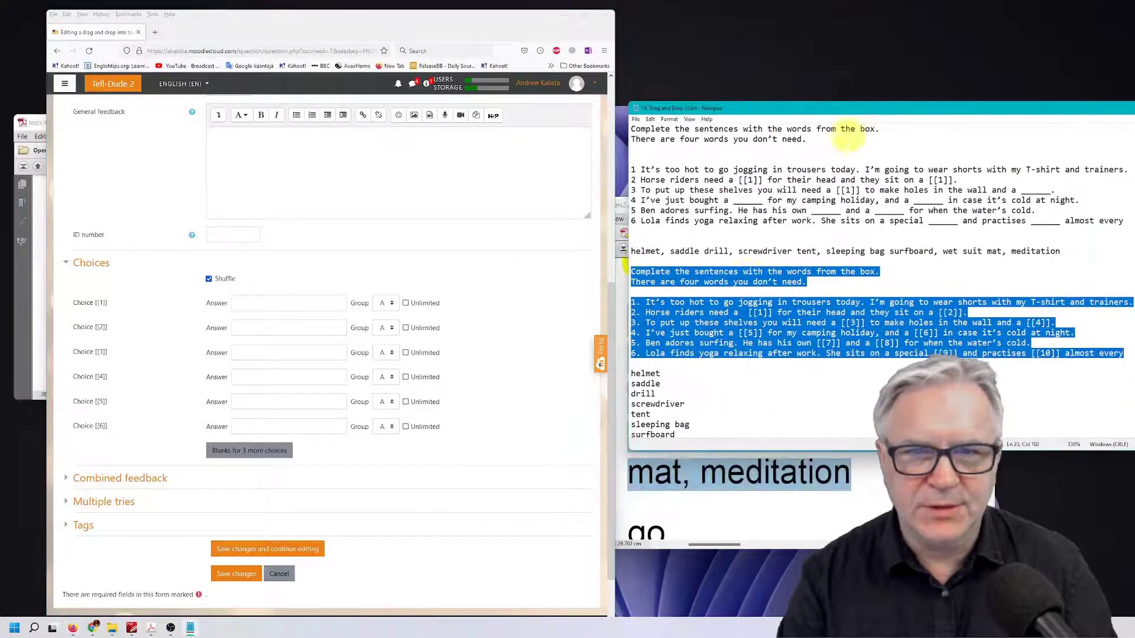
scroll(646, 321, down, 2)
Fill answer choices [[1]] to [[6]] from the Notepad list with helmet, saddle, drill, screwdriver, tent and sleeping bag.
double_click(655, 311)
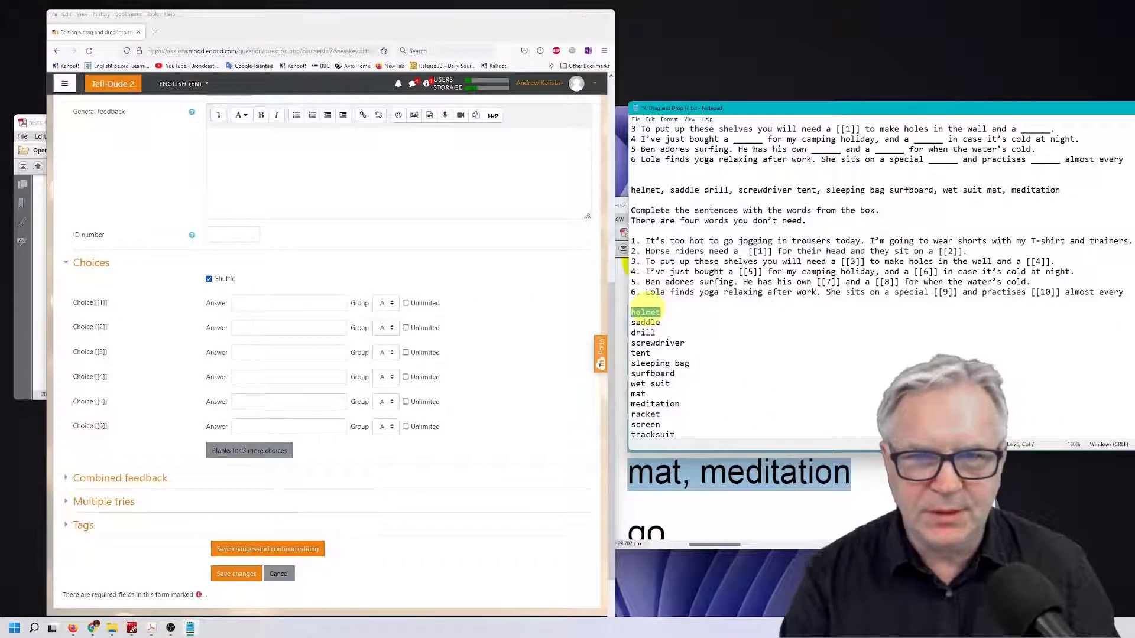
drag(646, 311, 309, 300)
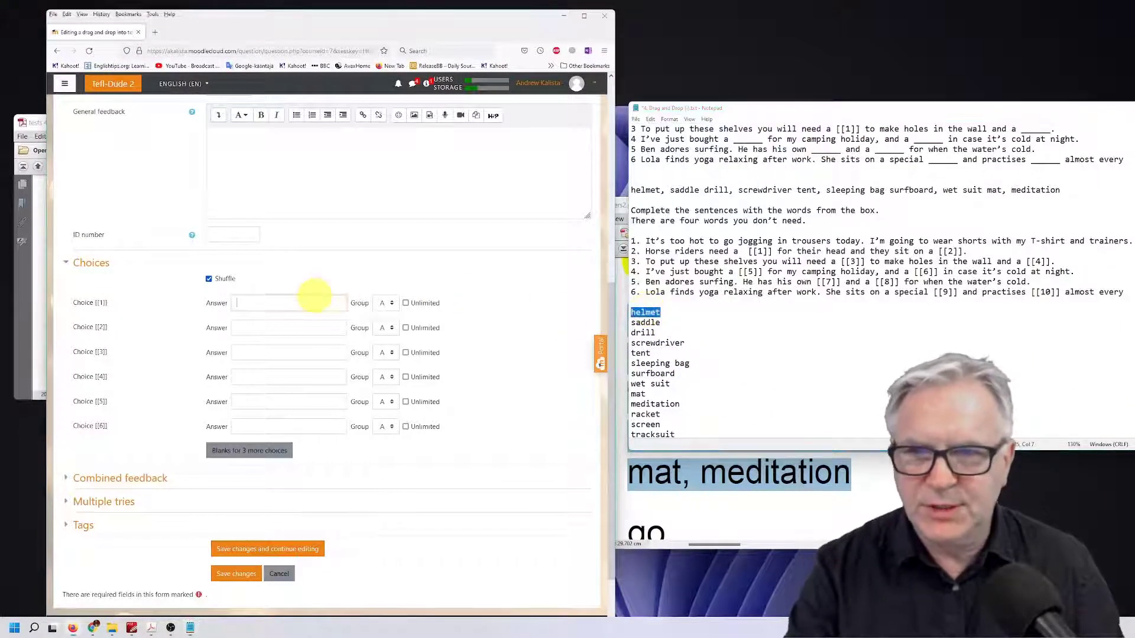
double_click(645, 322)
key(ctrl+c)
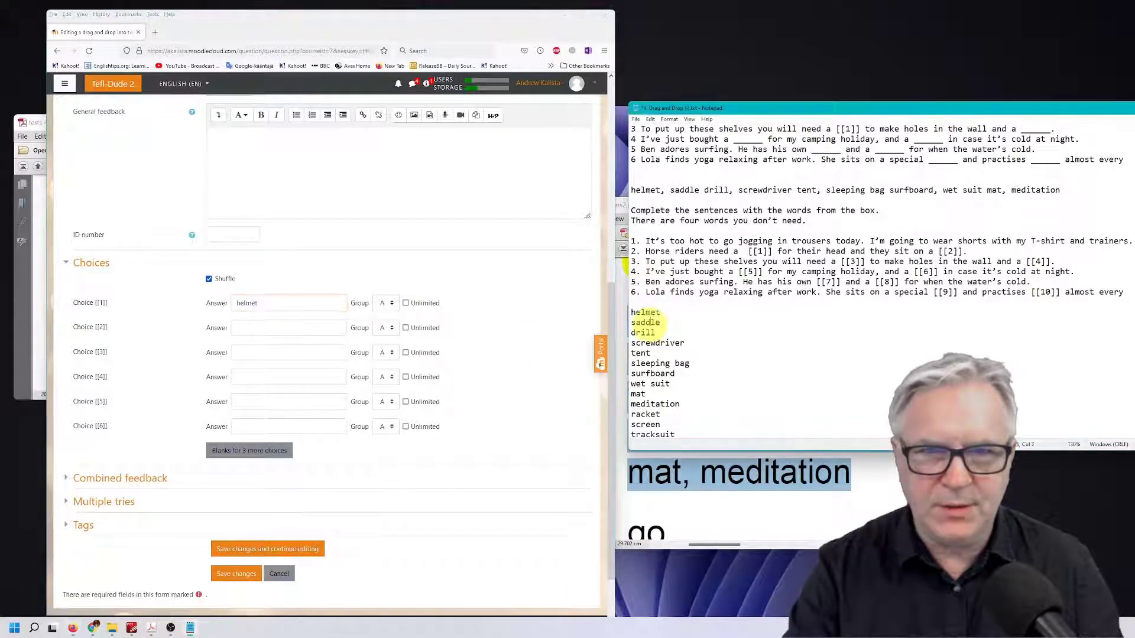
click(292, 328)
key(ctrl+v)
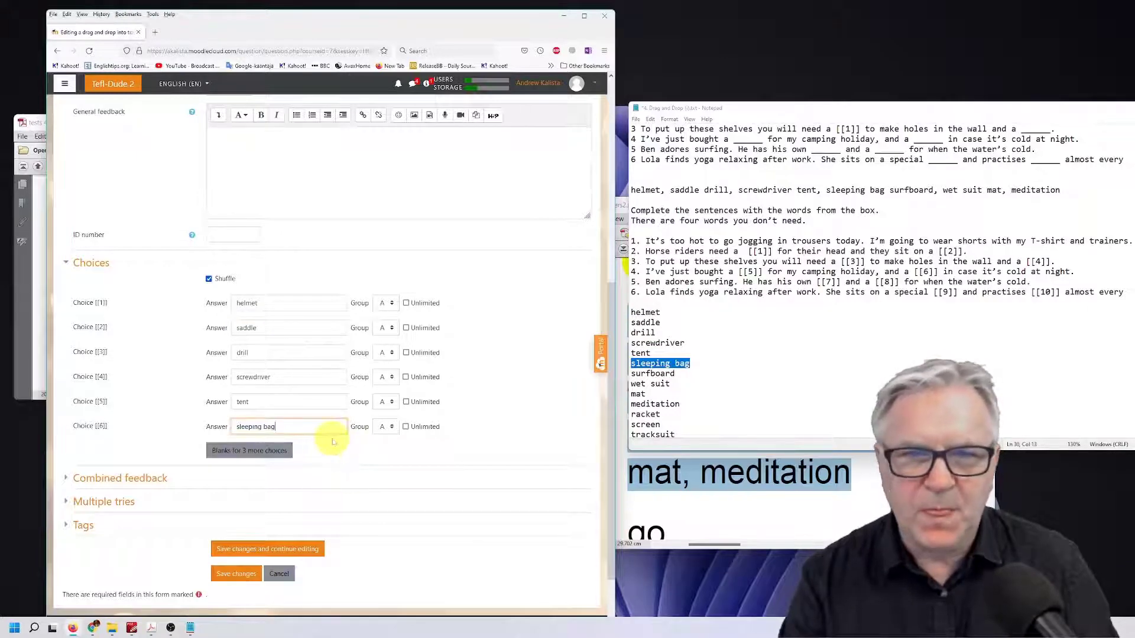
scroll(331, 437, down, 2)
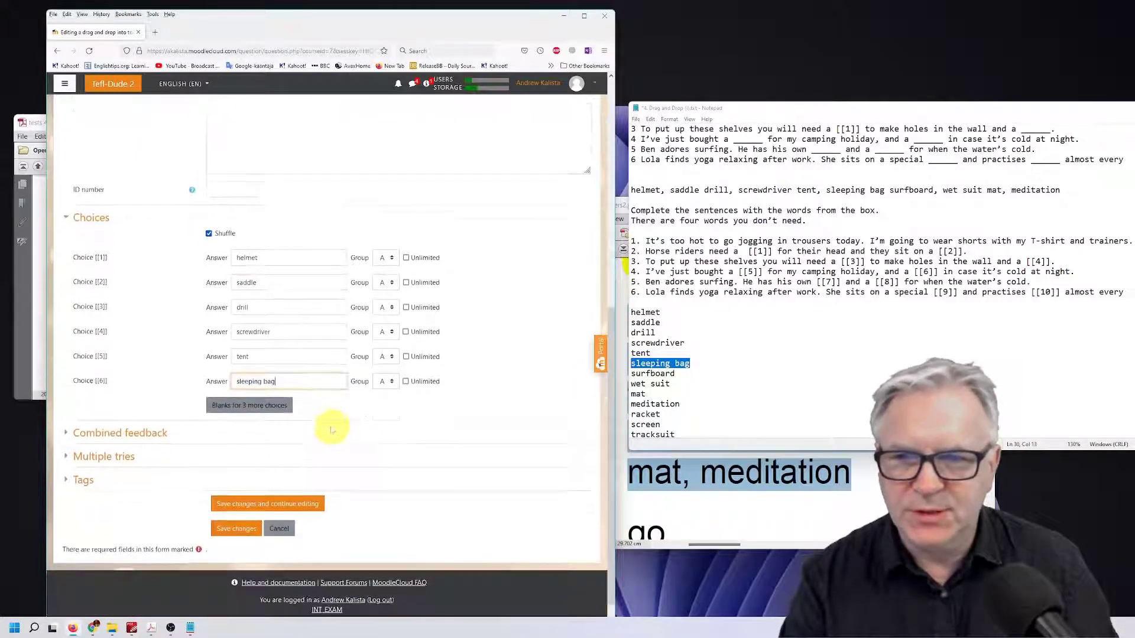
Add blank choices and fill [[7]] to [[14]] with surfboard, wet suit, mat, meditation, racket, screen, tracksuit and store card.
click(247, 407)
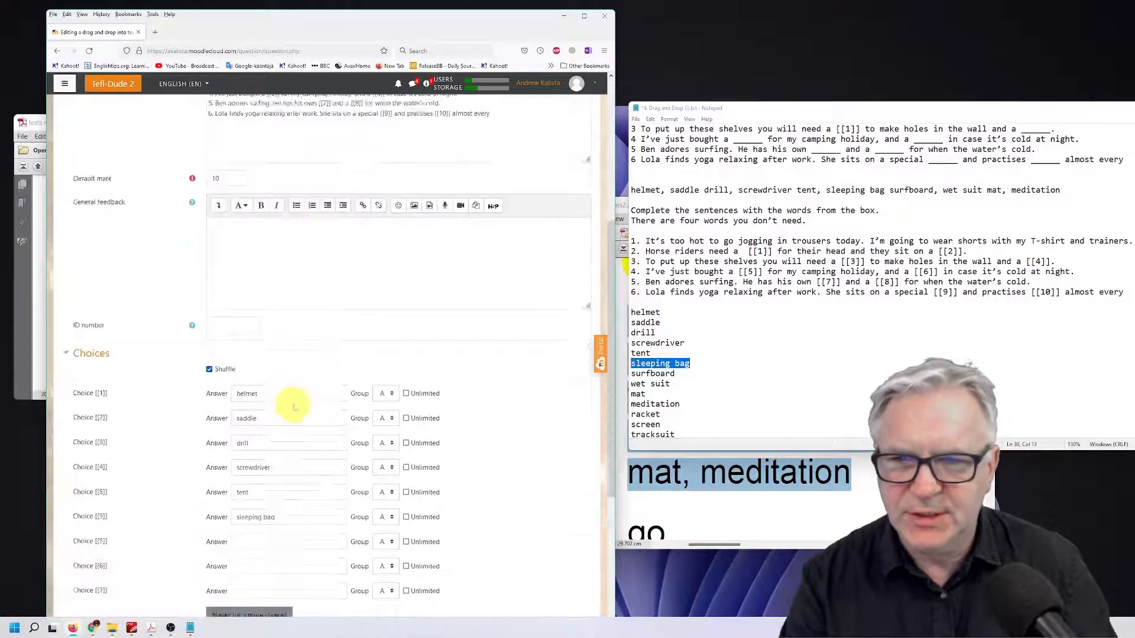
click(278, 384)
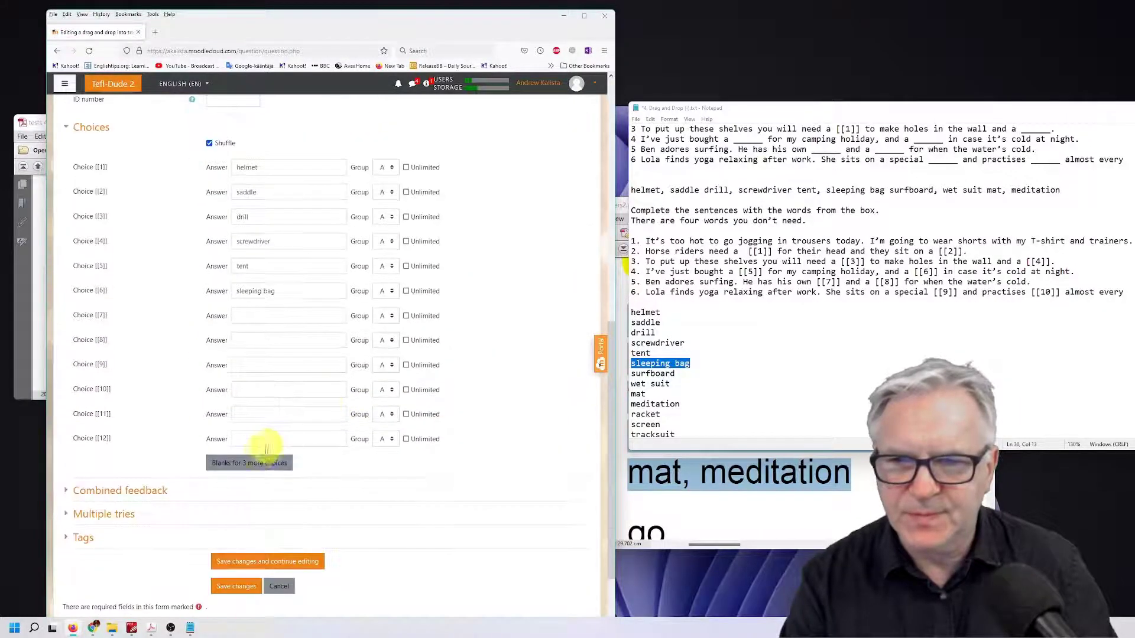
click(258, 463)
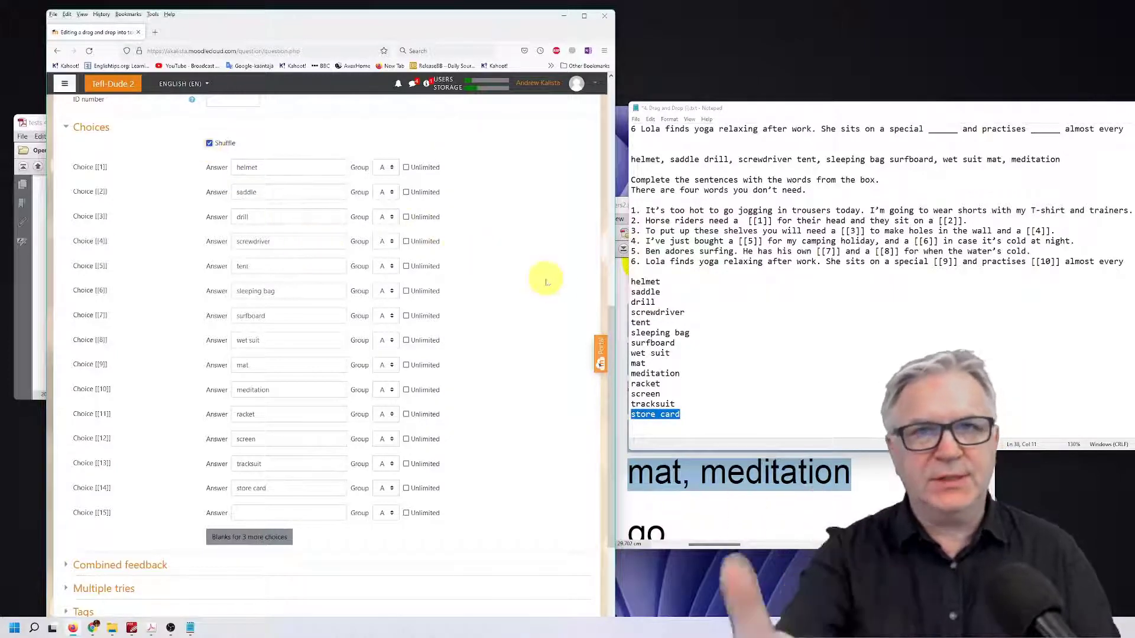
Check the question text against the completed choices and save the question while continuing to edit it.
scroll(514, 286, up, 3)
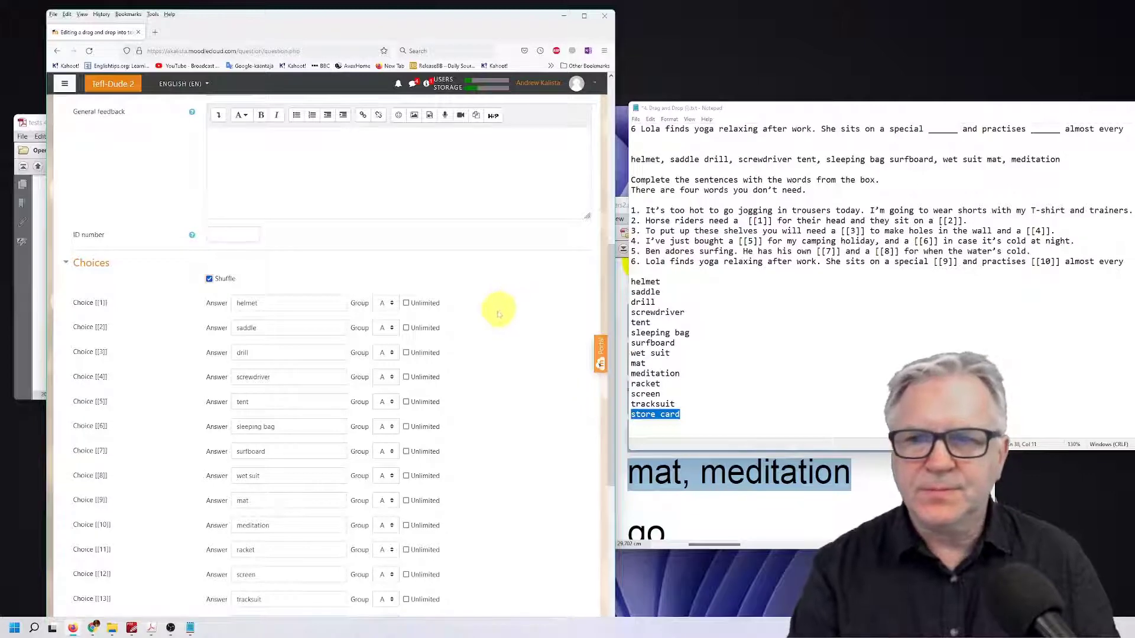
scroll(471, 304, up, 2)
scroll(499, 312, up, 2)
scroll(498, 312, up, 5)
scroll(495, 309, down, 6)
scroll(317, 311, down, 5)
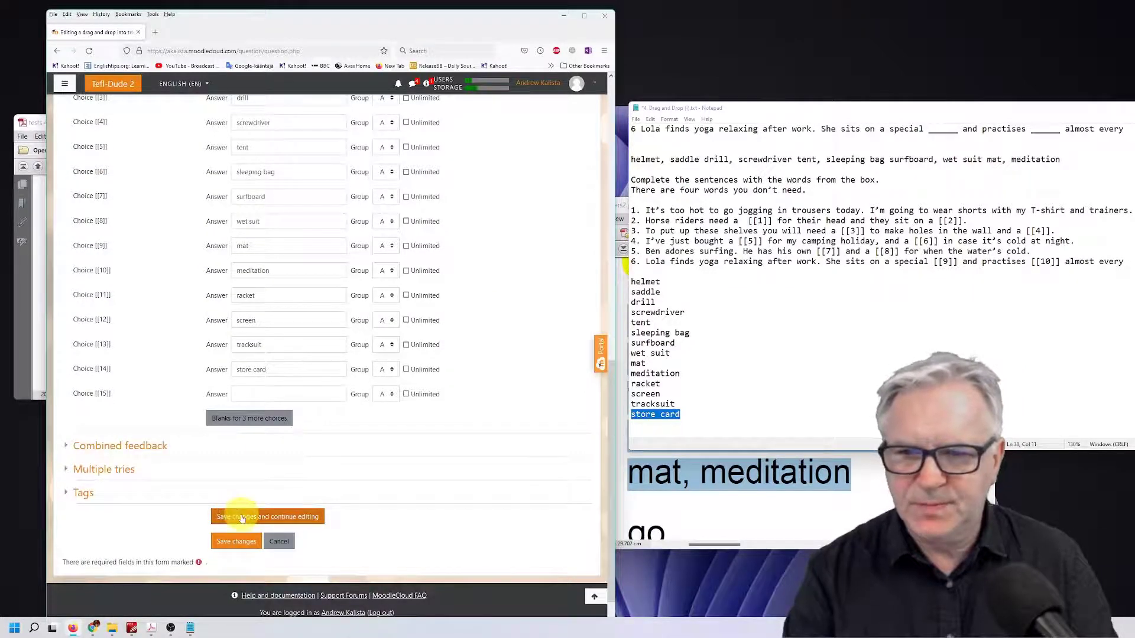
click(241, 518)
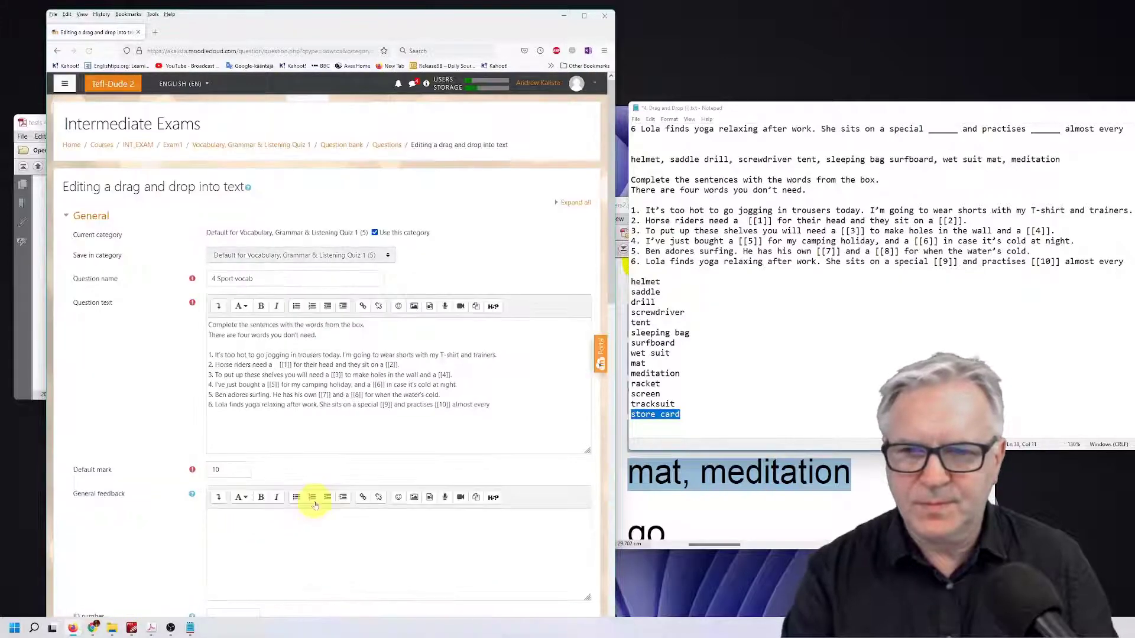
Preview the drag and drop question in an enlarged window, fill all the gaps with their correct words, and close the preview.
scroll(315, 505, down, 15)
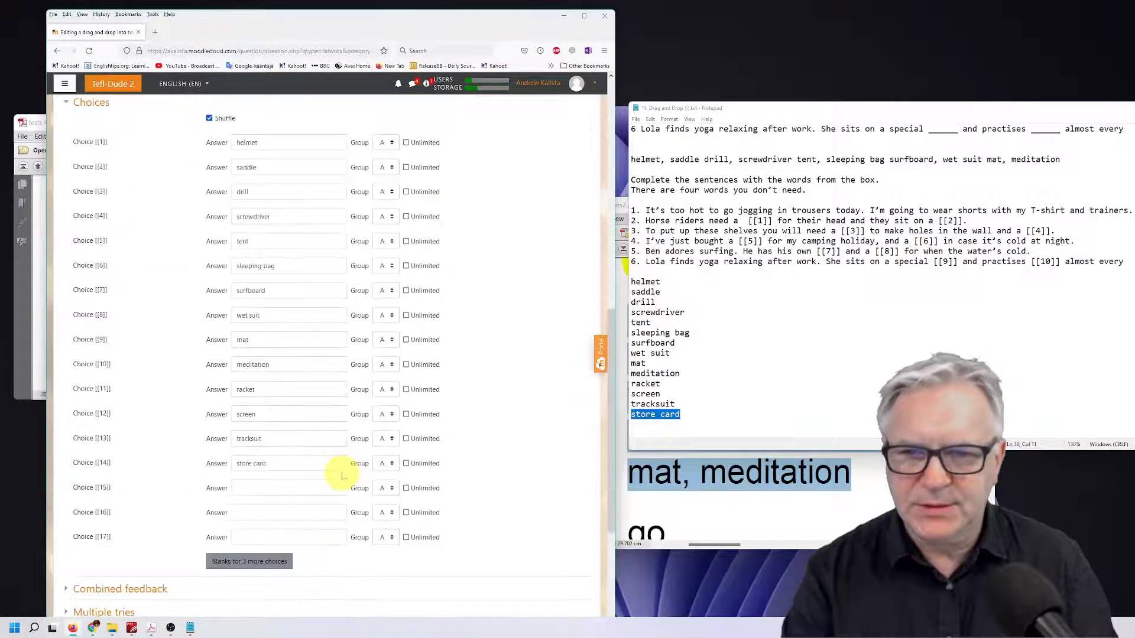
scroll(345, 484, down, 2)
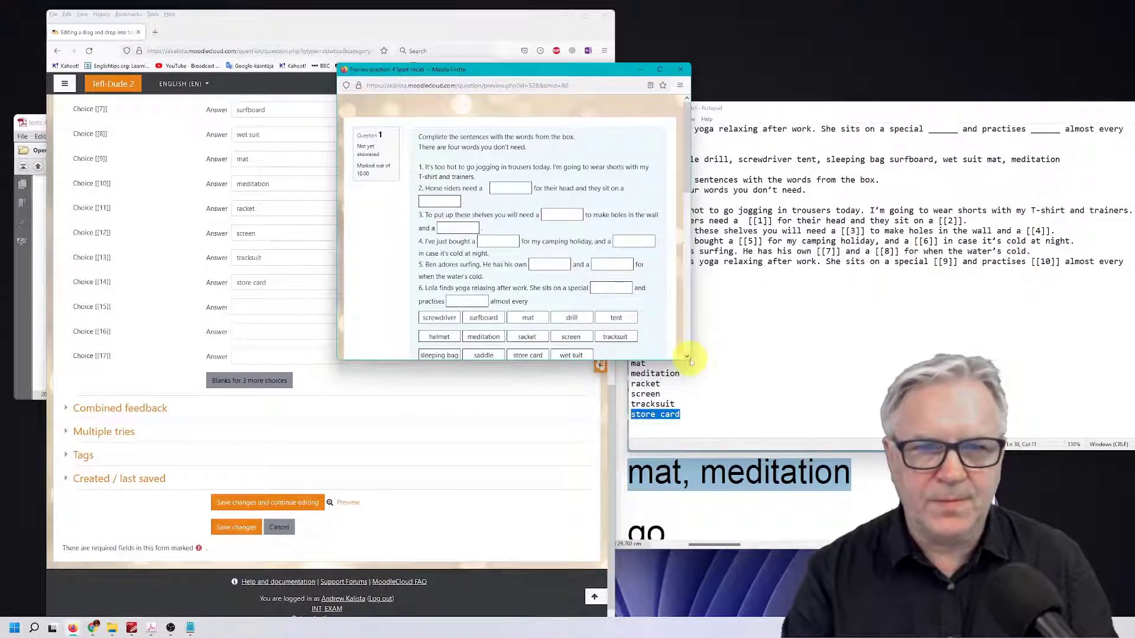
drag(688, 359, 826, 467)
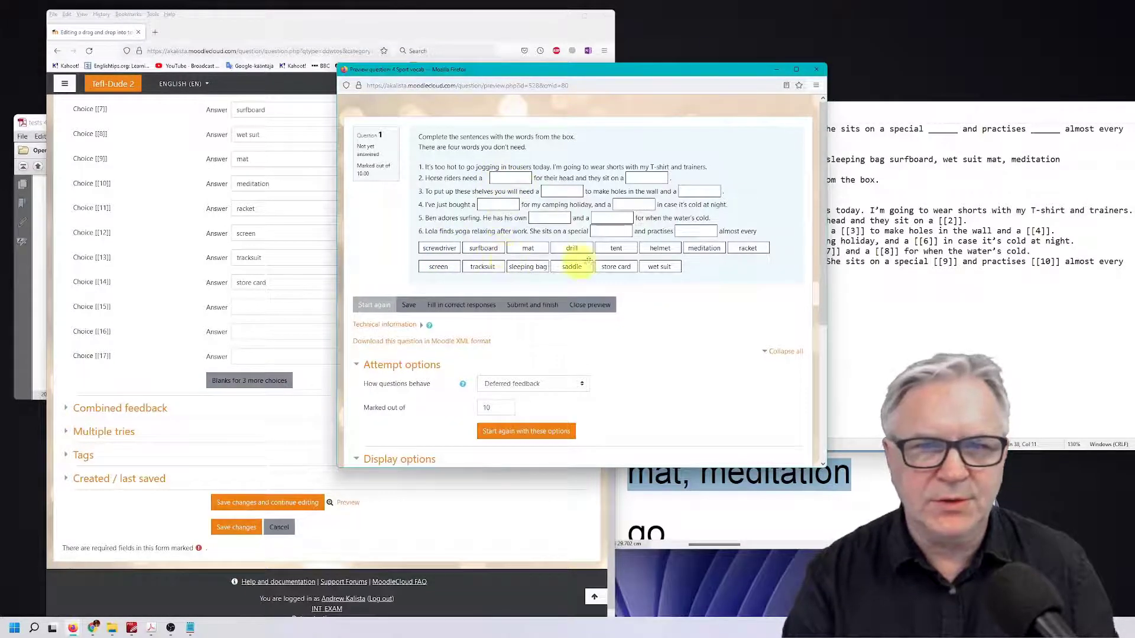
drag(647, 247, 508, 178)
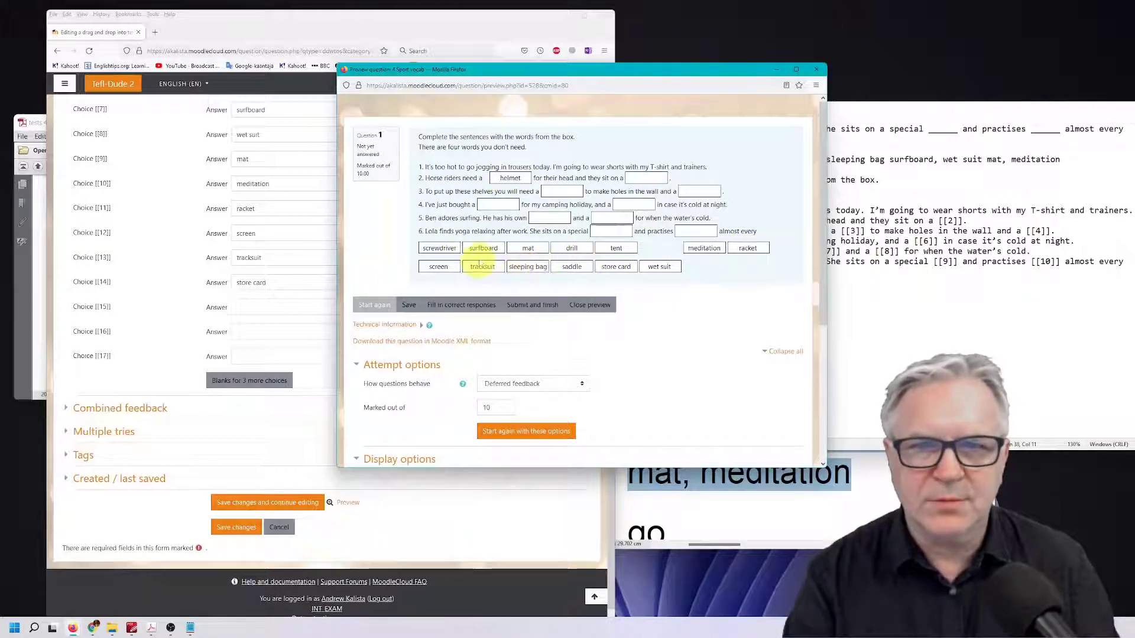
drag(578, 269, 647, 179)
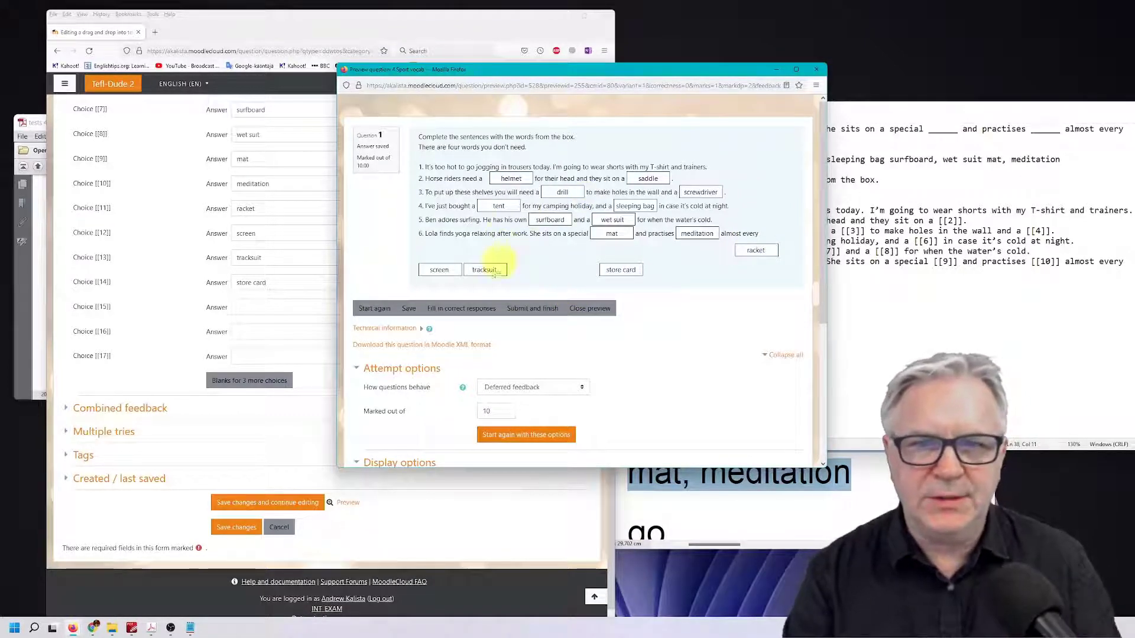
click(817, 71)
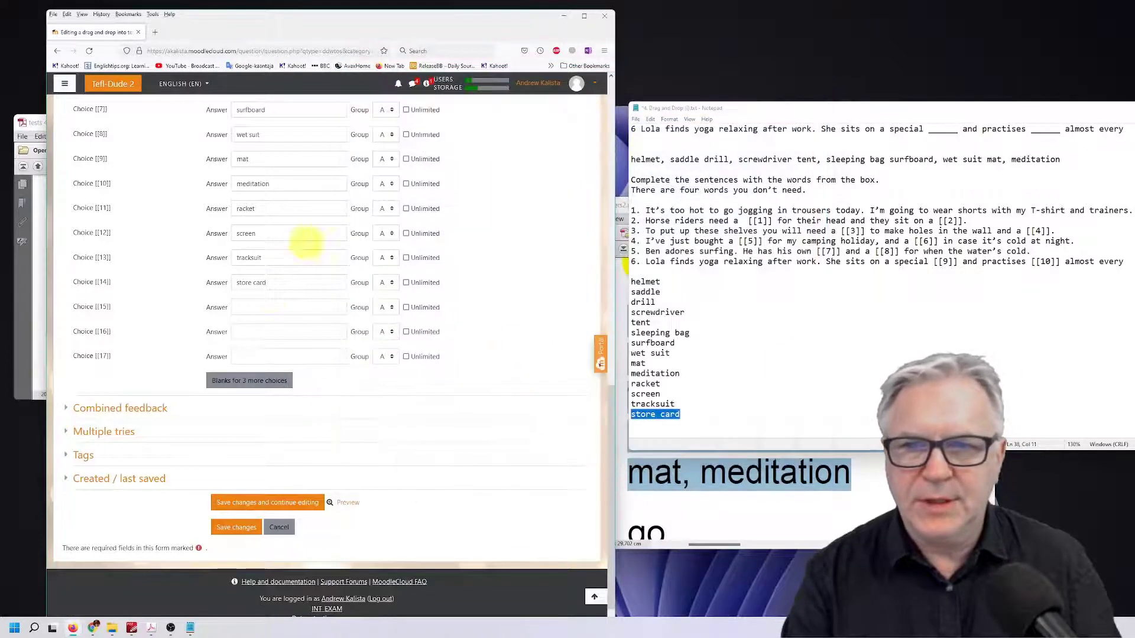
Try making choices [[1]] to [[14]] unlimited, and save the question while continuing to edit it.
click(406, 110)
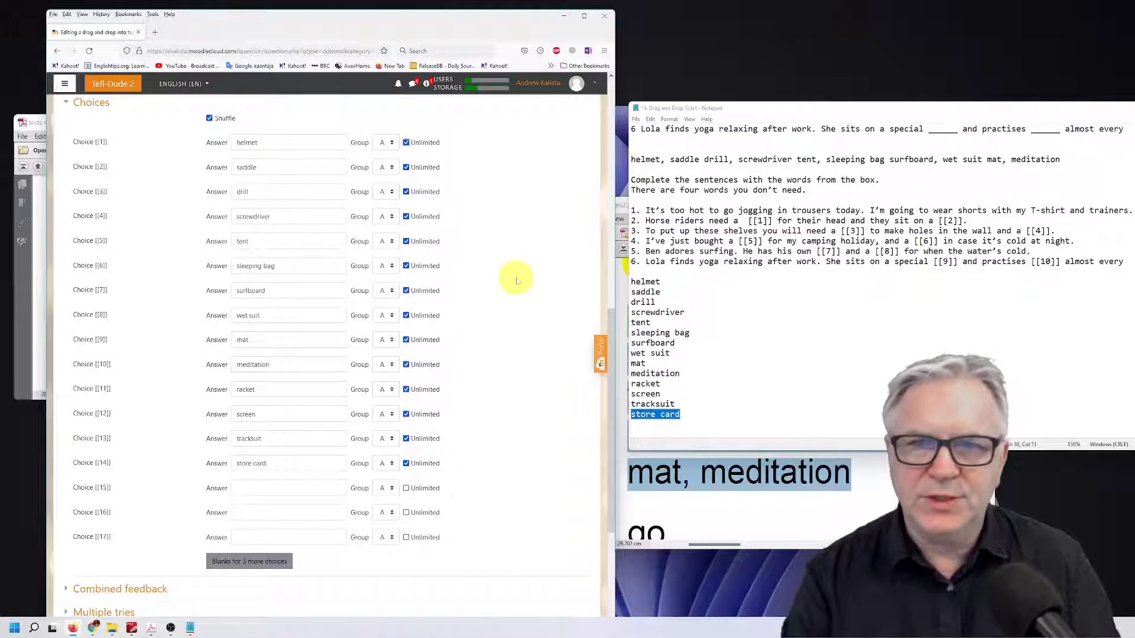
scroll(367, 463, down, 5)
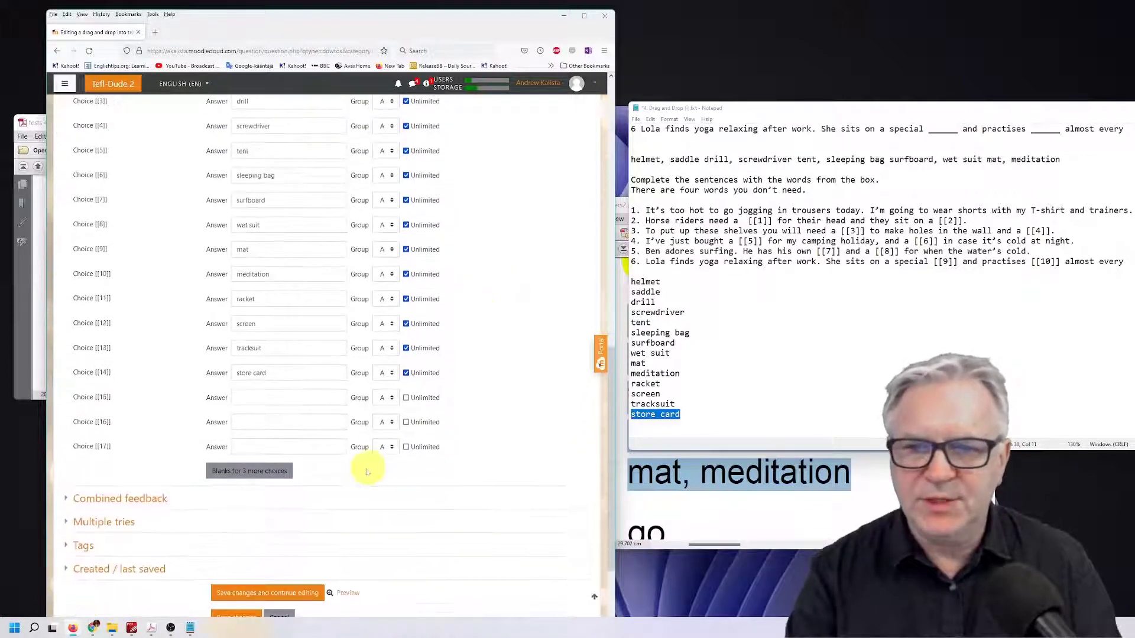
click(249, 477)
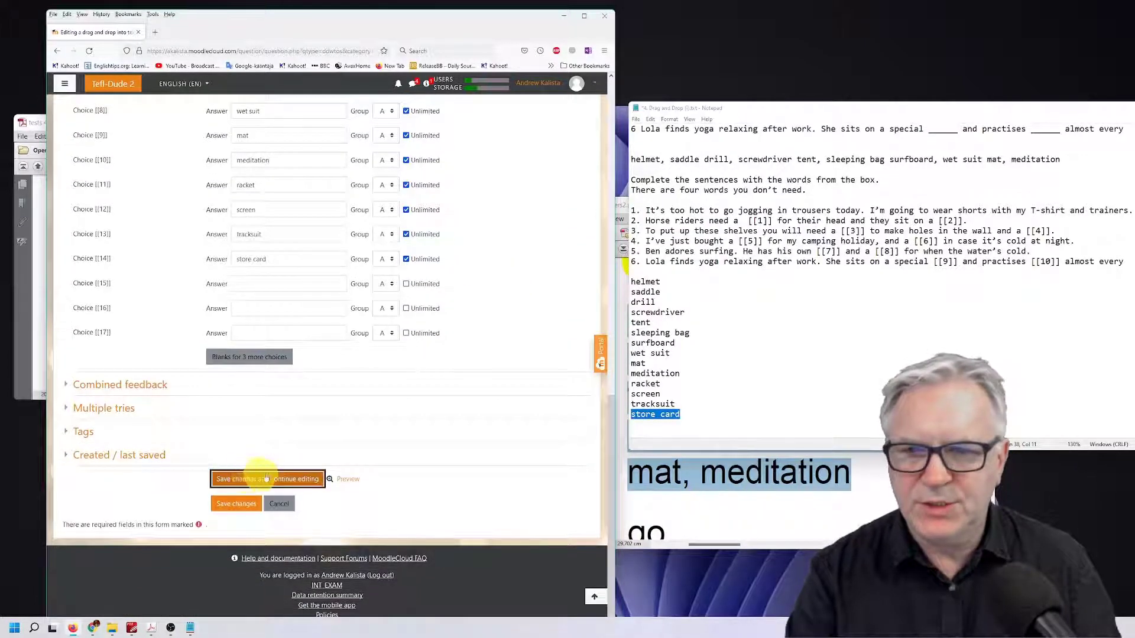
Open an enlarged preview of the question with unlimited choices and fill in the correct responses.
scroll(345, 437, down, 10)
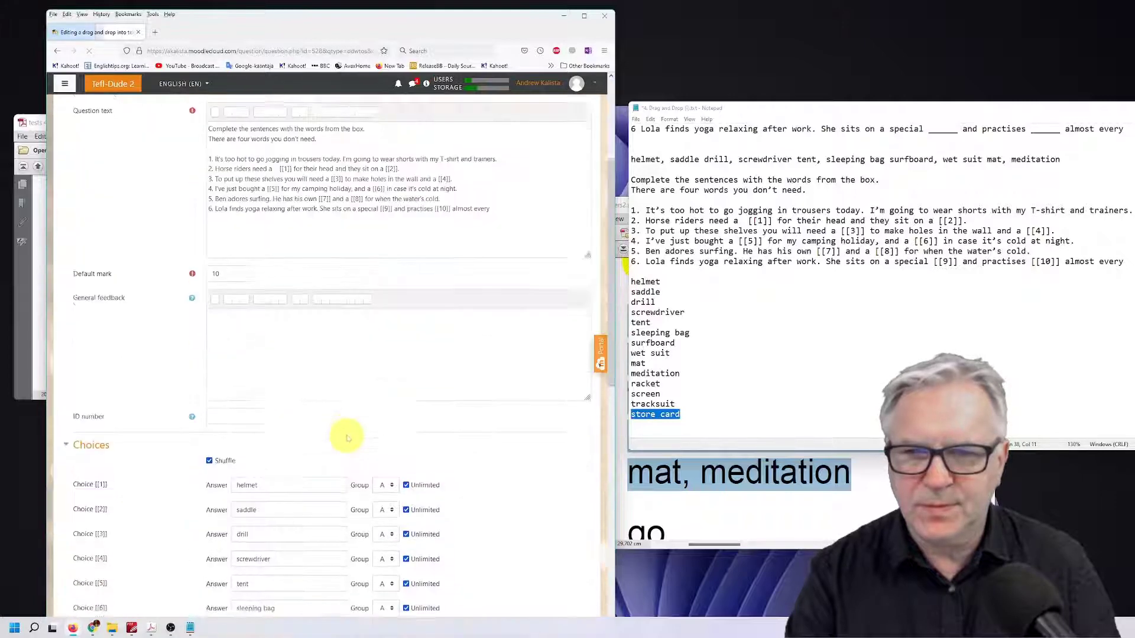
click(345, 502)
drag(894, 94, 501, 102)
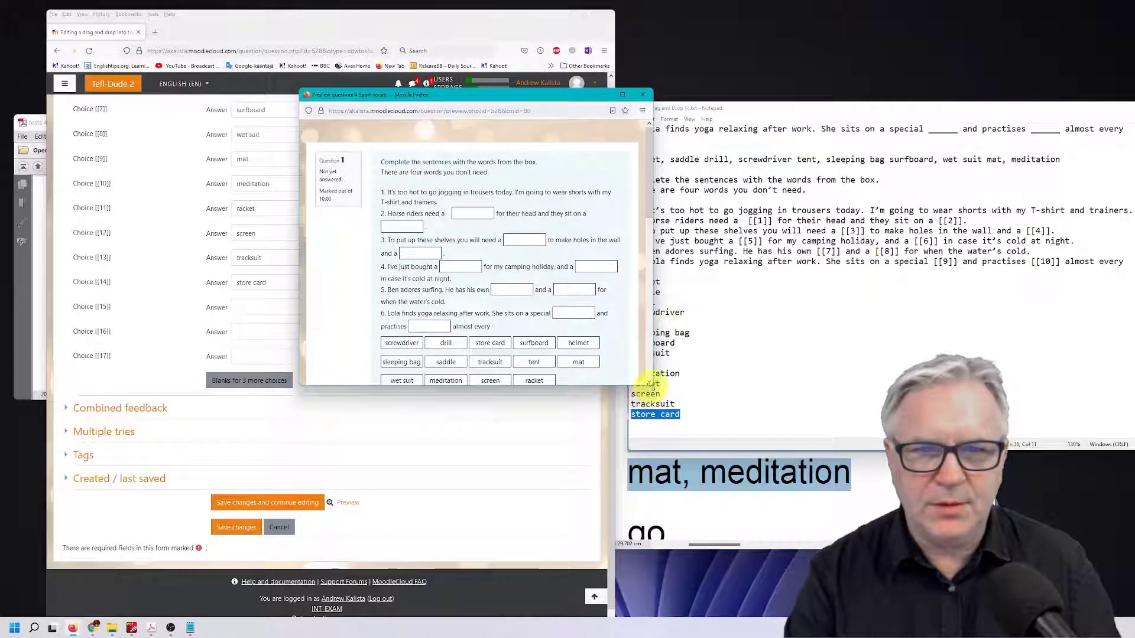
drag(650, 385, 824, 485)
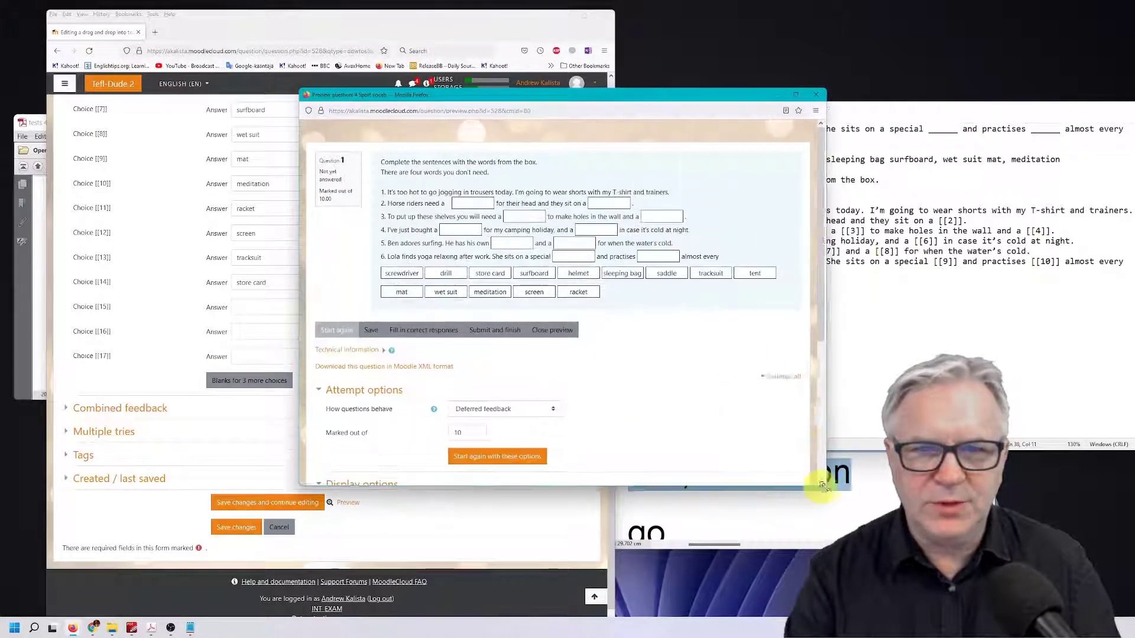
click(426, 331)
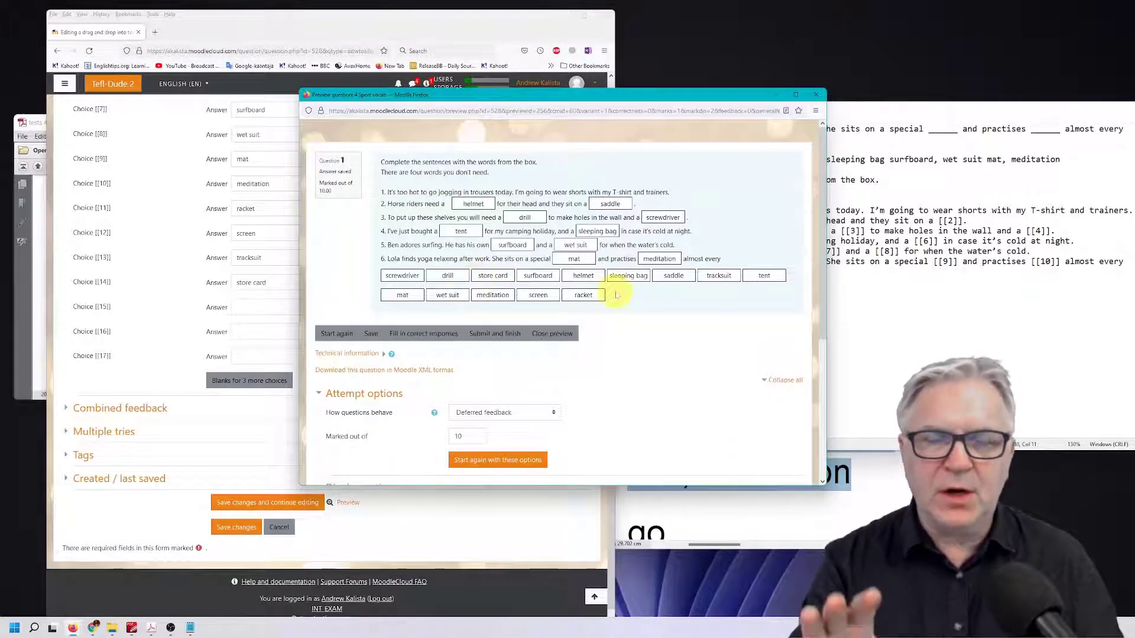
Test reusing the word helmet in several other gaps of the preview, and return to the editing form.
drag(588, 277, 611, 214)
drag(582, 275, 607, 201)
drag(589, 273, 571, 227)
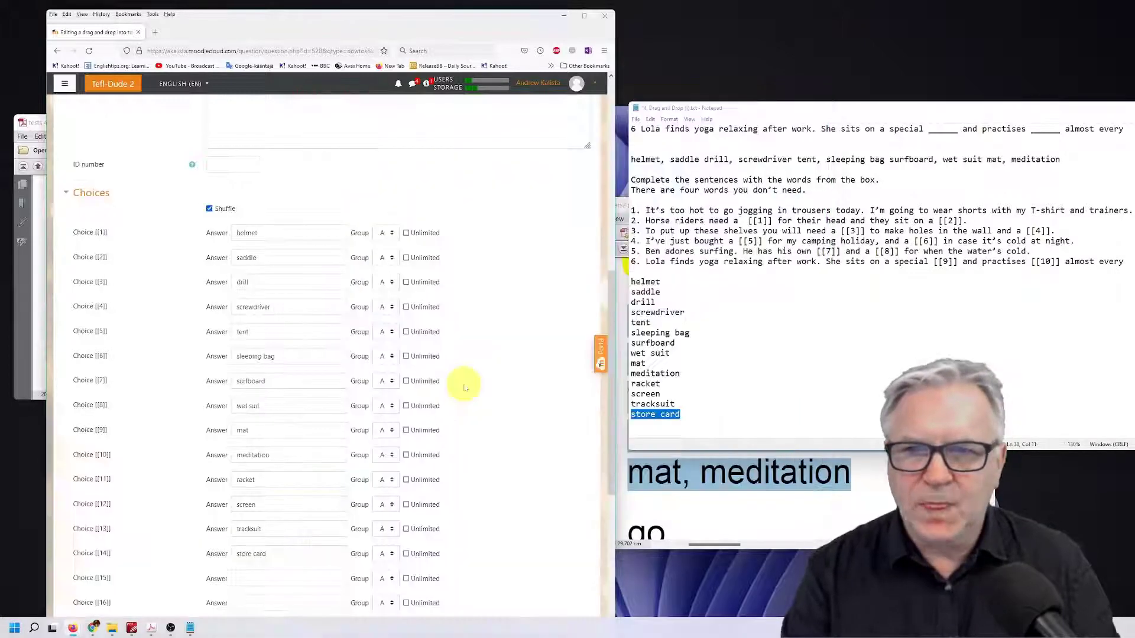
Try assigning the even-numbered choices to group B, keeping the odd ones in group A, and save while continuing to edit.
click(388, 262)
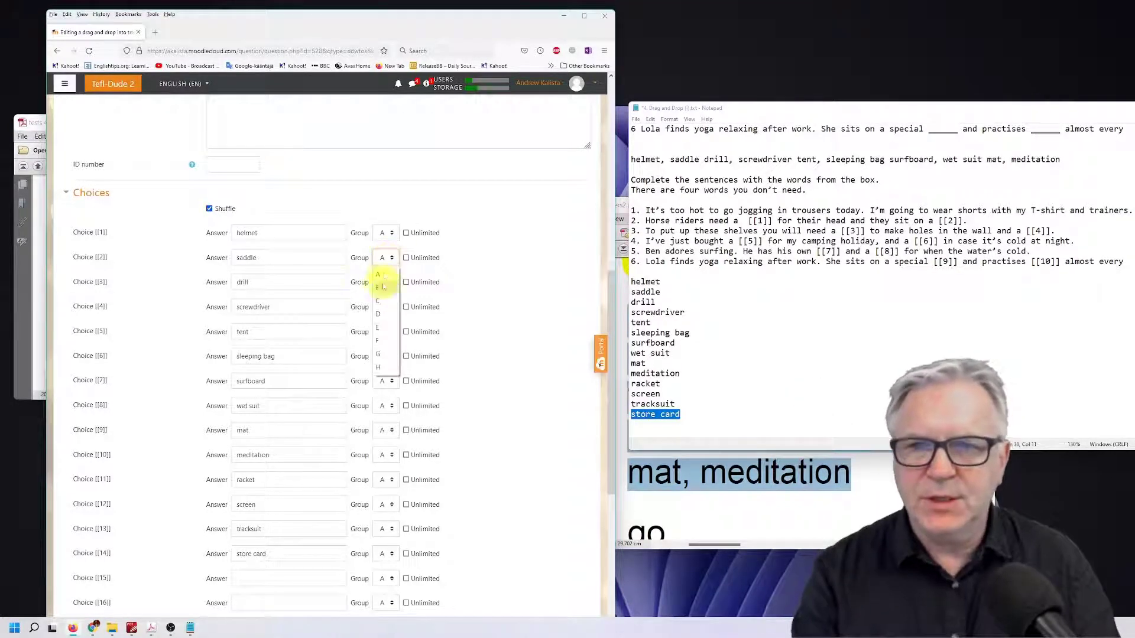
click(389, 309)
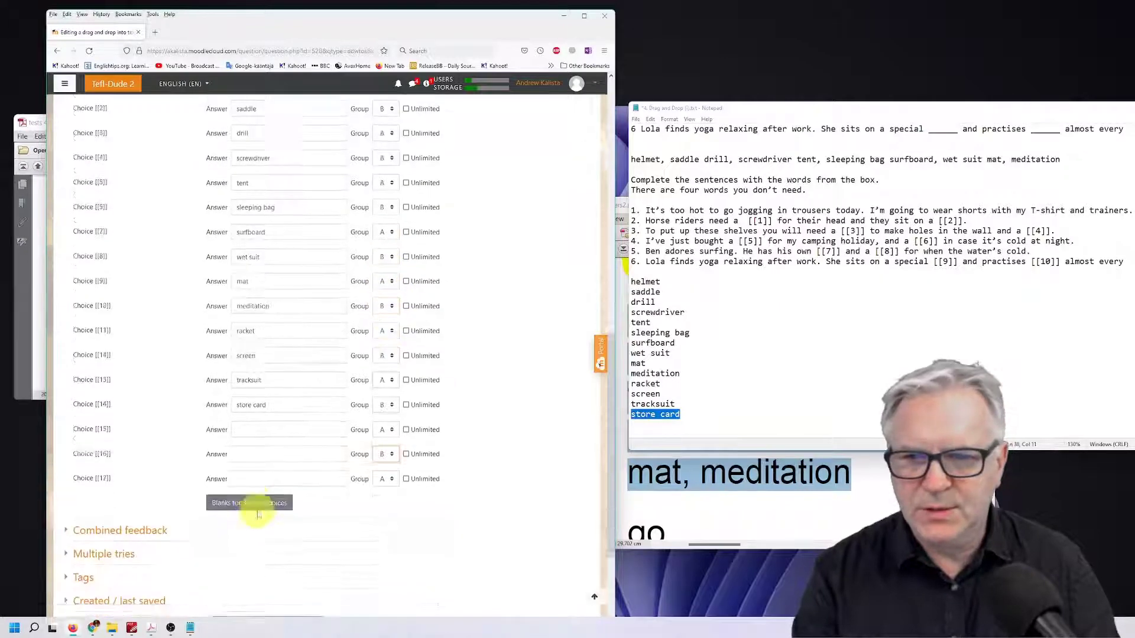
scroll(254, 499, down, 2)
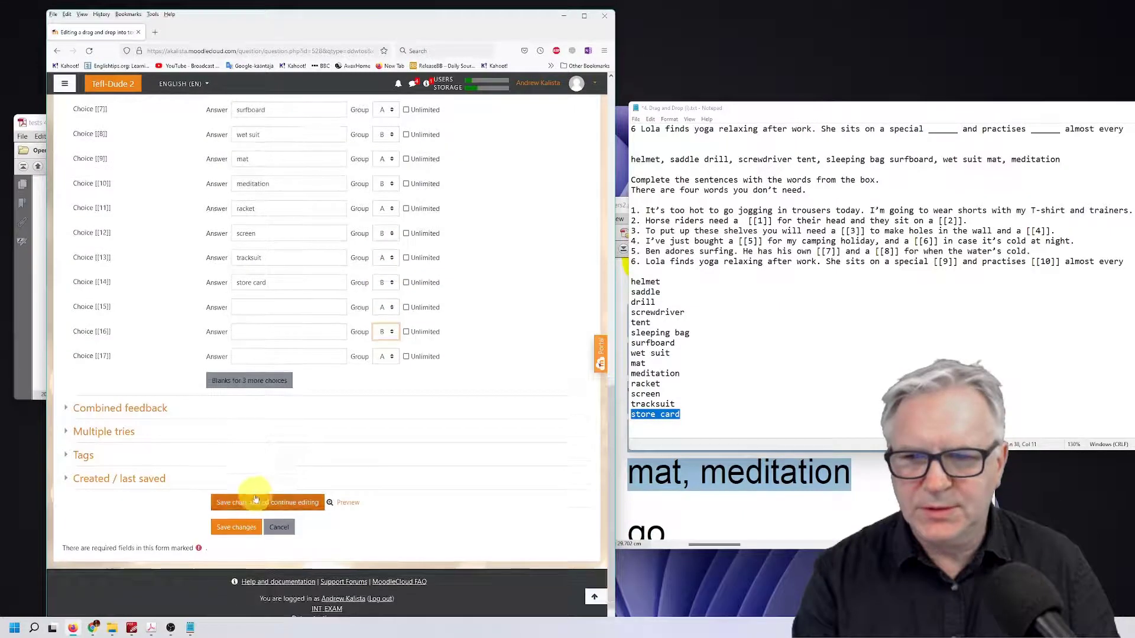
click(256, 503)
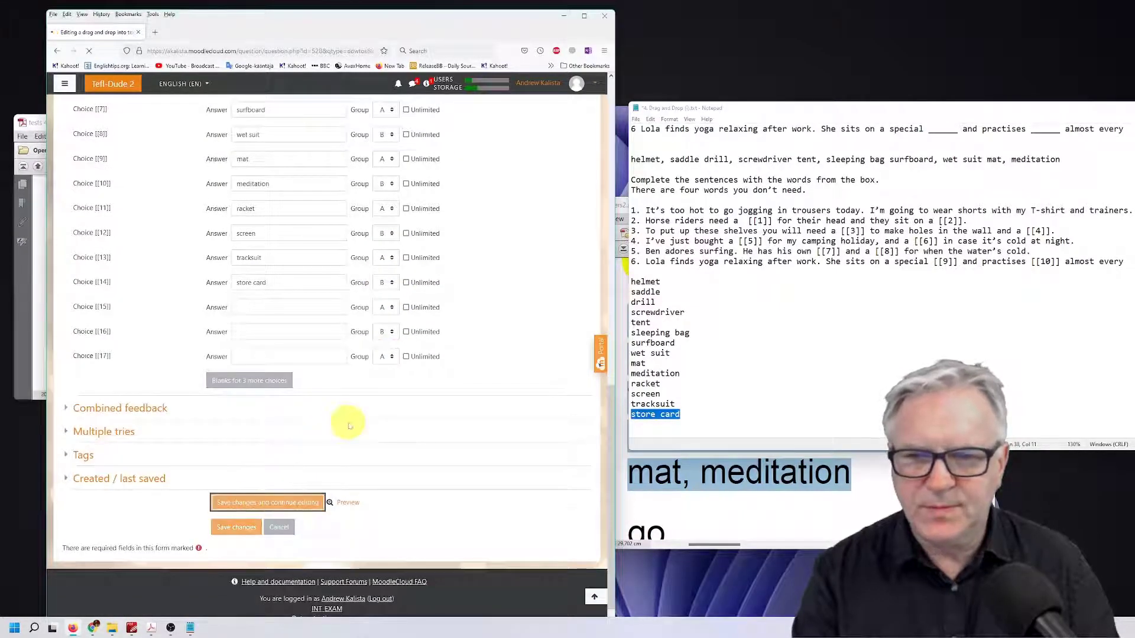
Preview the question with its two word groups, fill in the correct responses, and close the preview.
scroll(348, 423, down, 10)
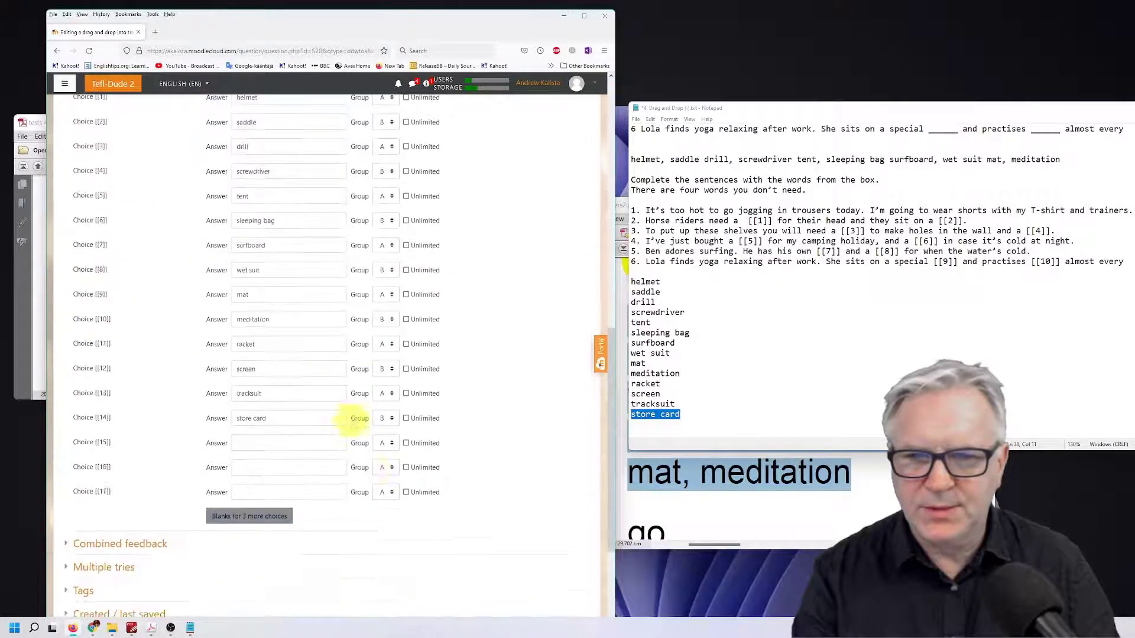
scroll(311, 490, down, 2)
click(347, 502)
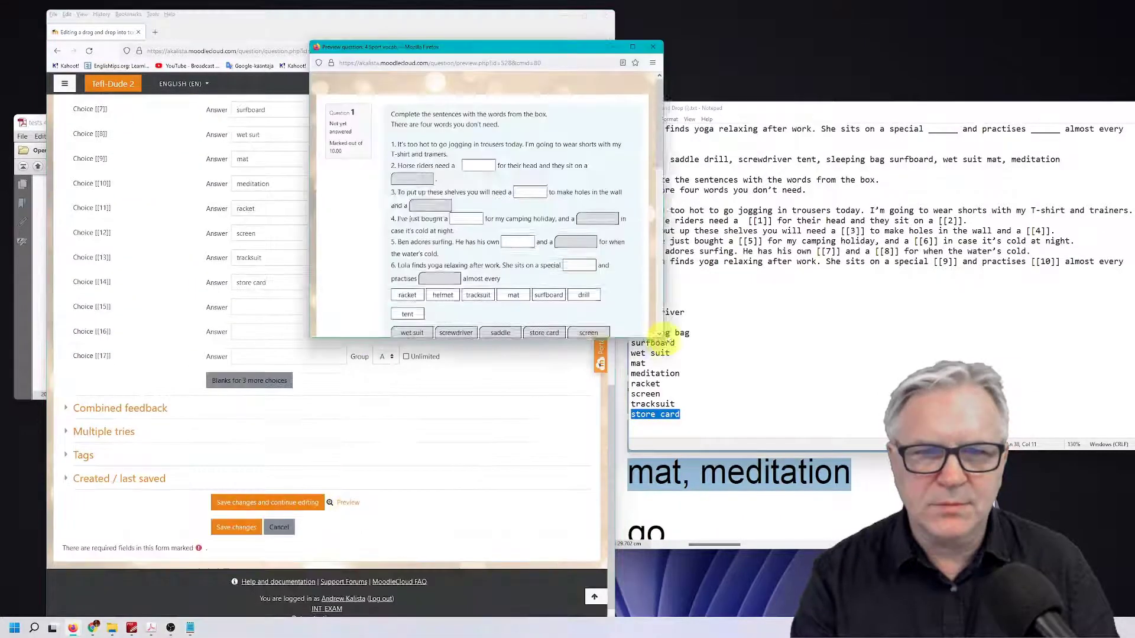
drag(663, 338, 824, 415)
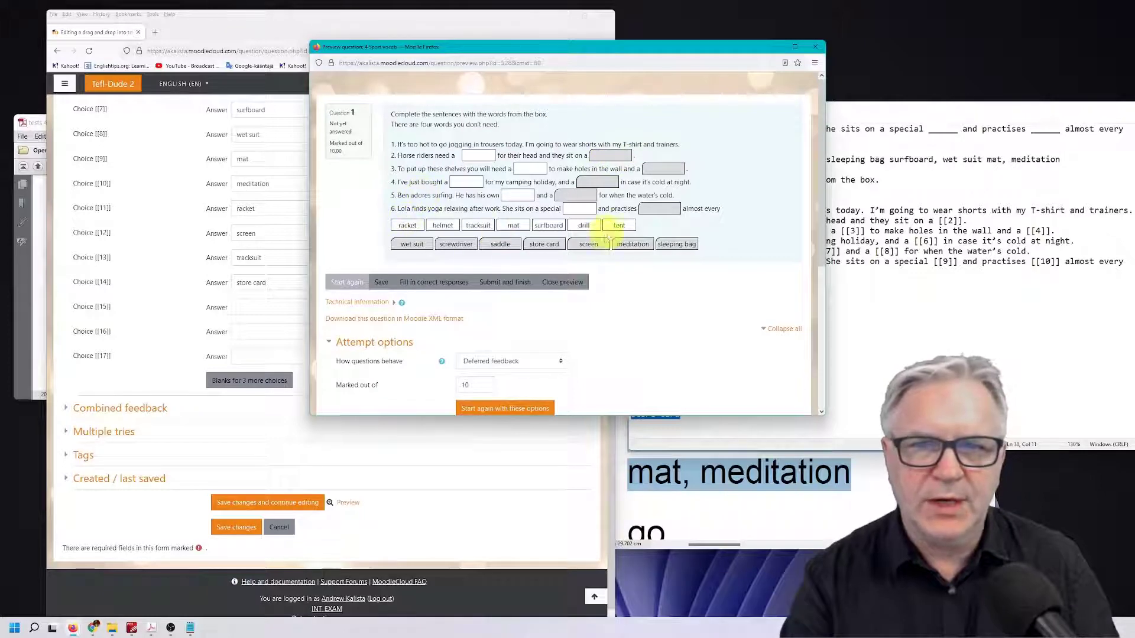
click(433, 283)
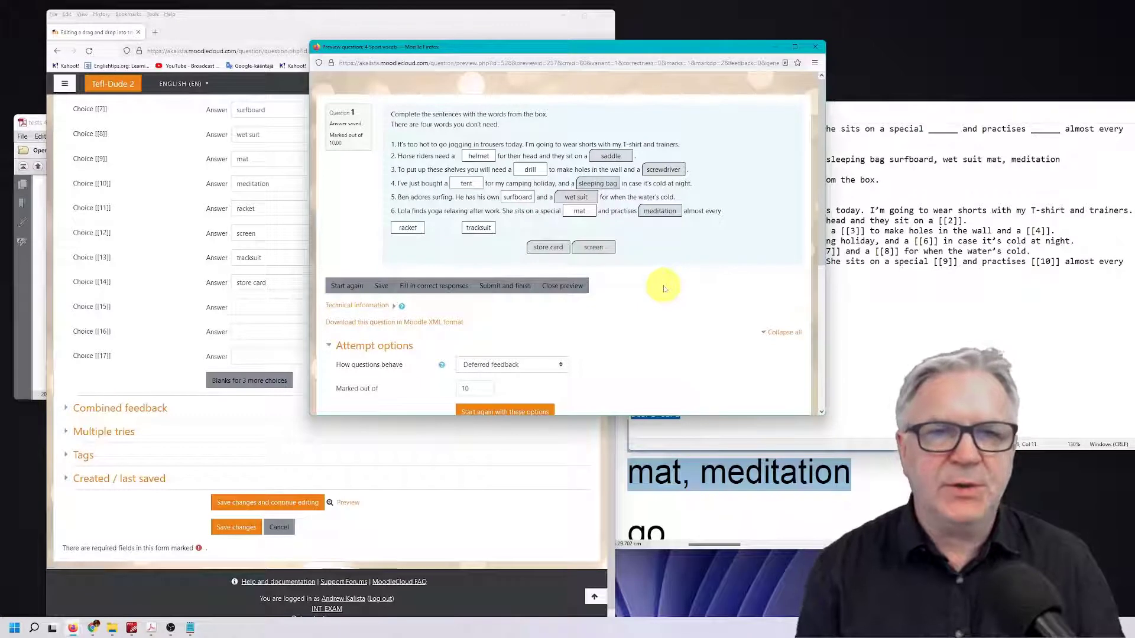
click(814, 48)
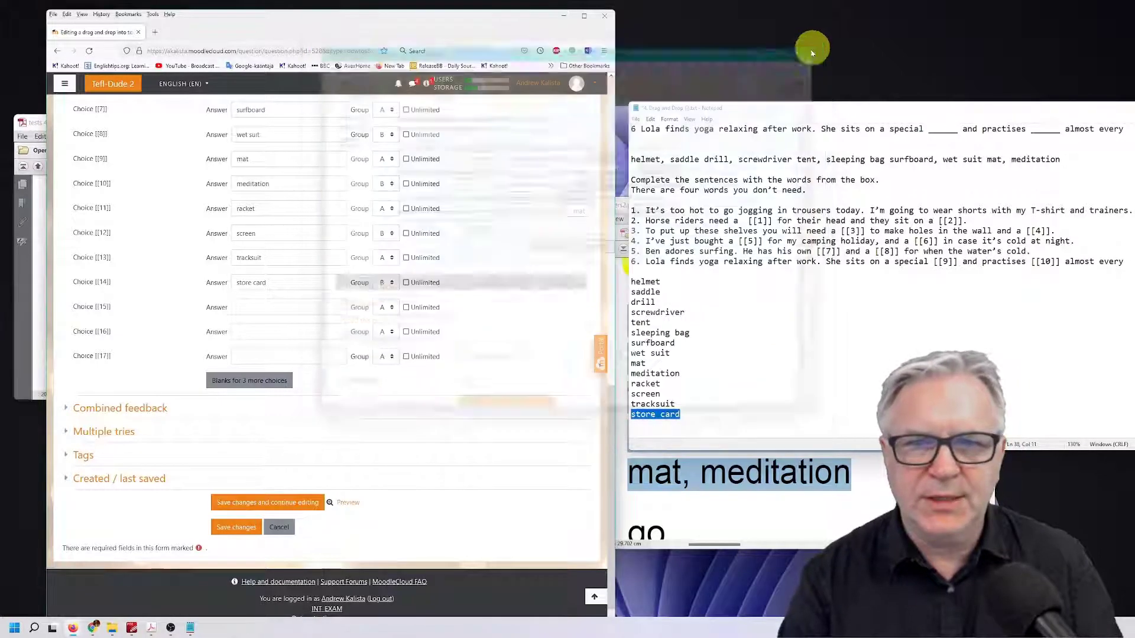
Set all the choices back to group A and save the question, returning to the quiz.
scroll(395, 204, up, 3)
scroll(394, 204, up, 2)
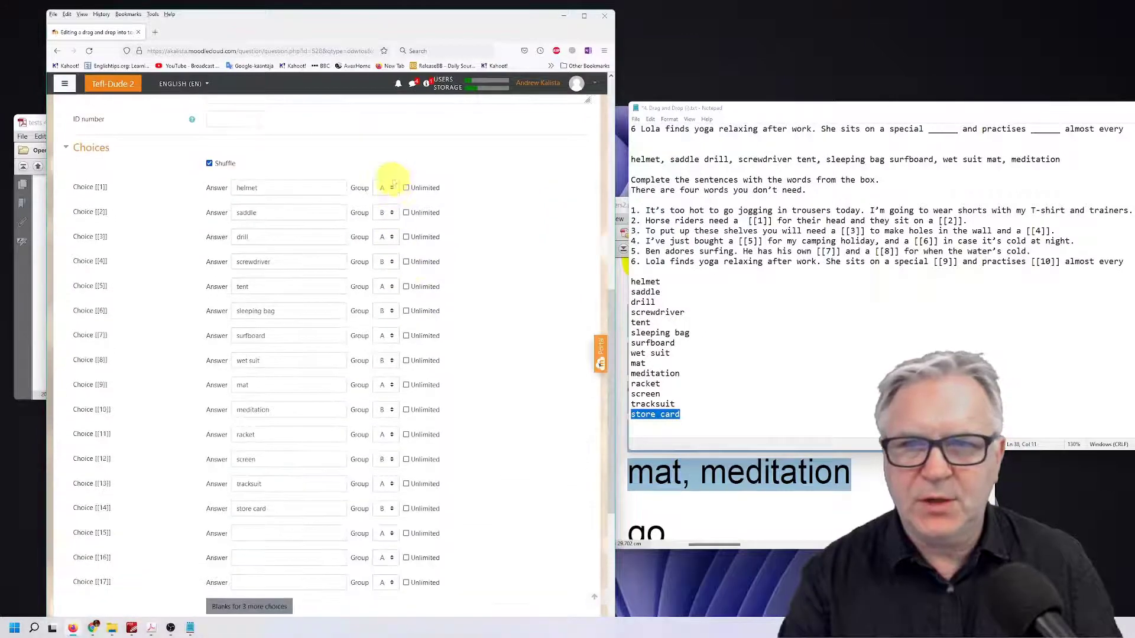
scroll(286, 502, down, 4)
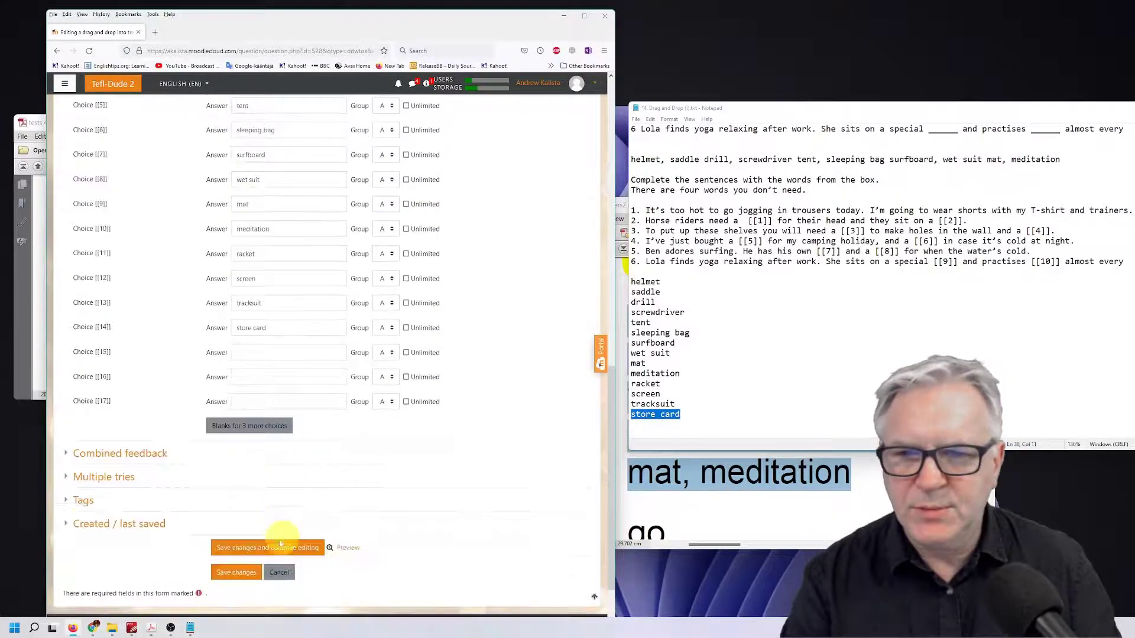
click(229, 573)
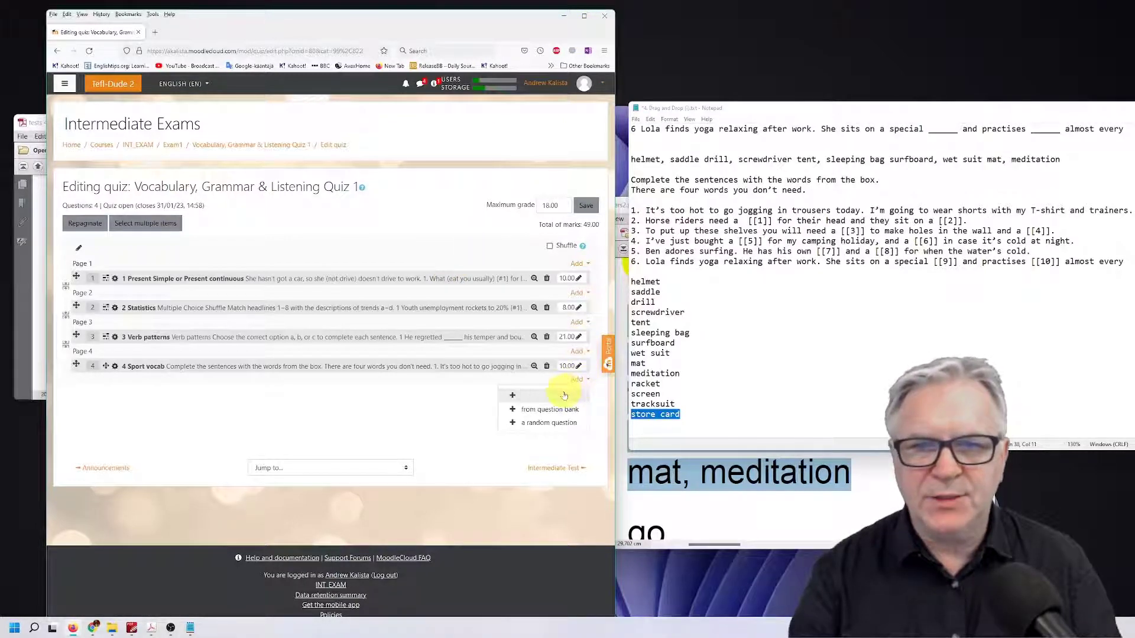
Add a new Embedded answers (Cloze) question after the Sport vocab question at the end of the quiz.
click(564, 395)
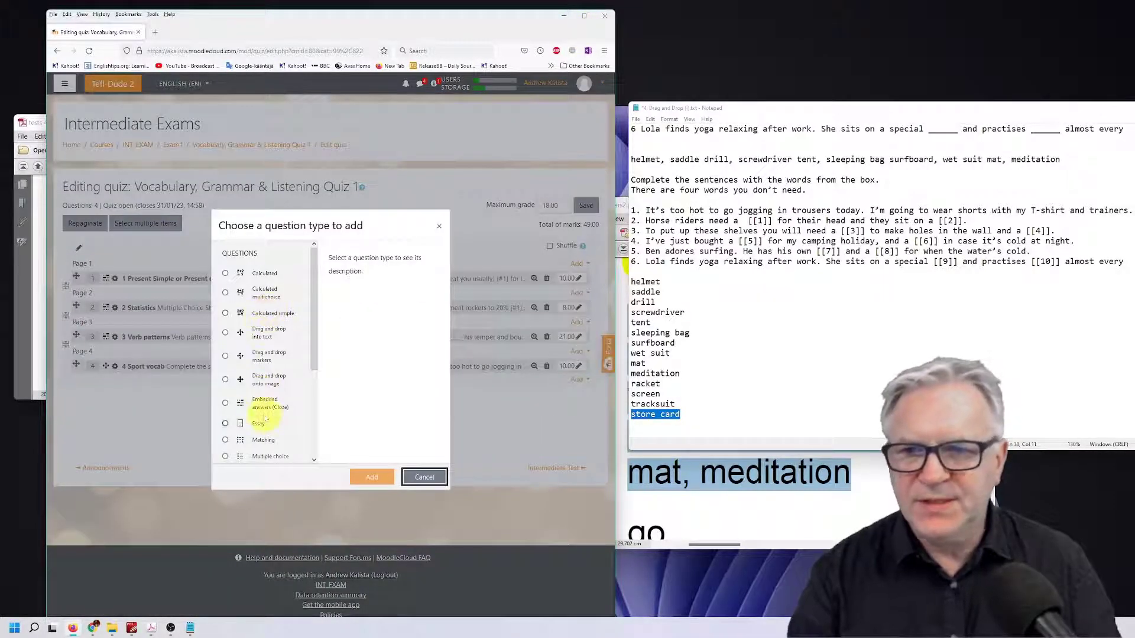
click(225, 403)
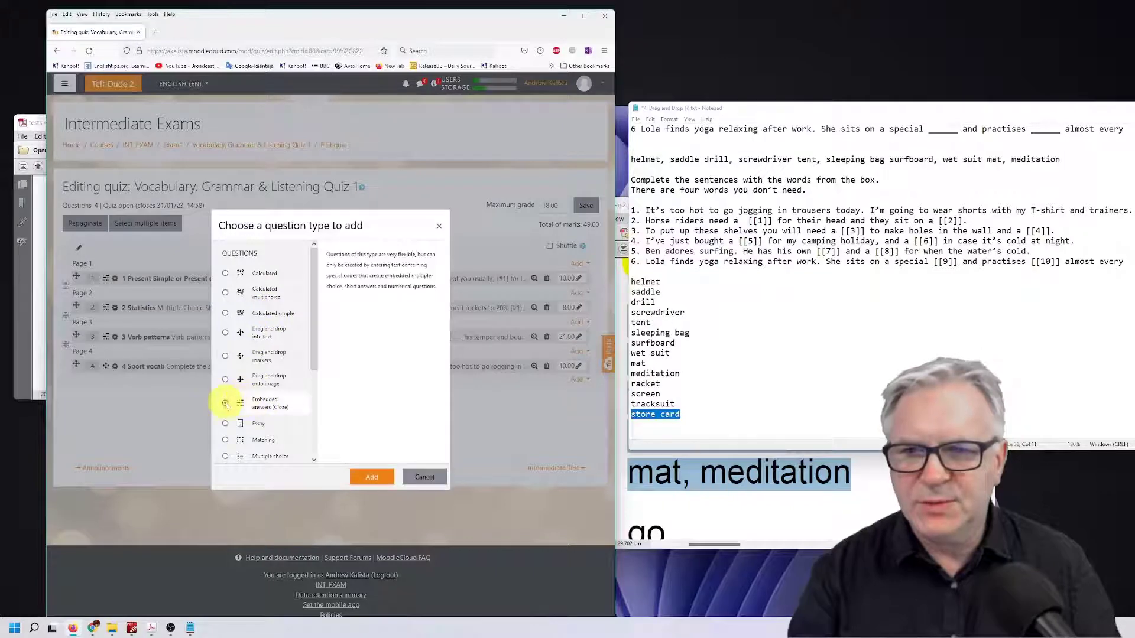
click(370, 478)
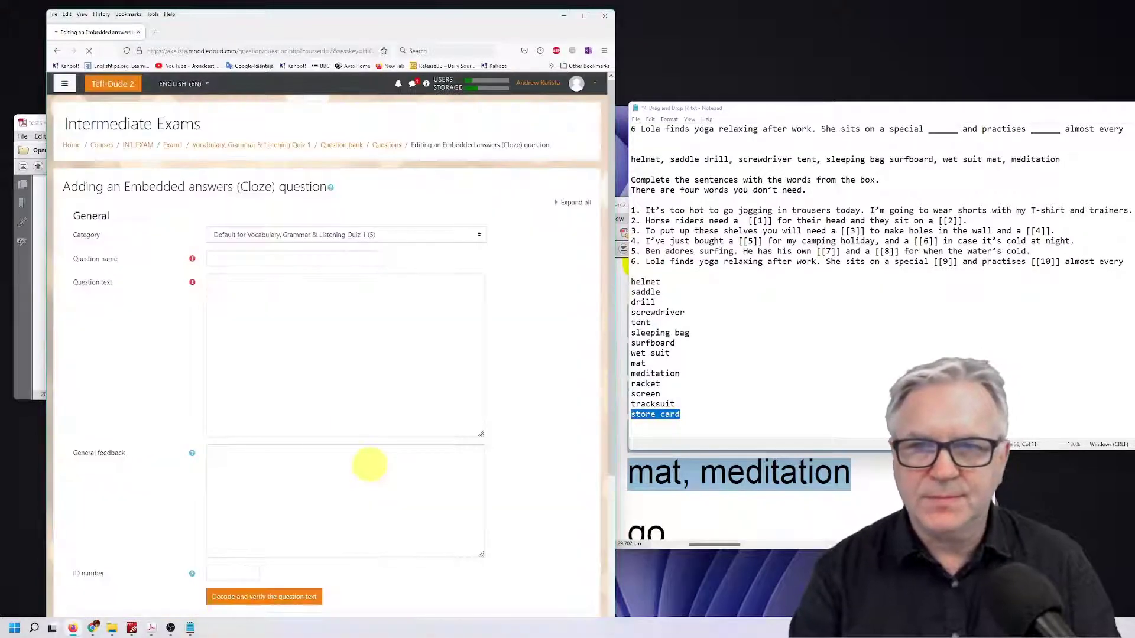
Switch to the PDF guide and examine section 5 on listening true/false radio buttons, including its Cloze code and audio link notes.
click(296, 306)
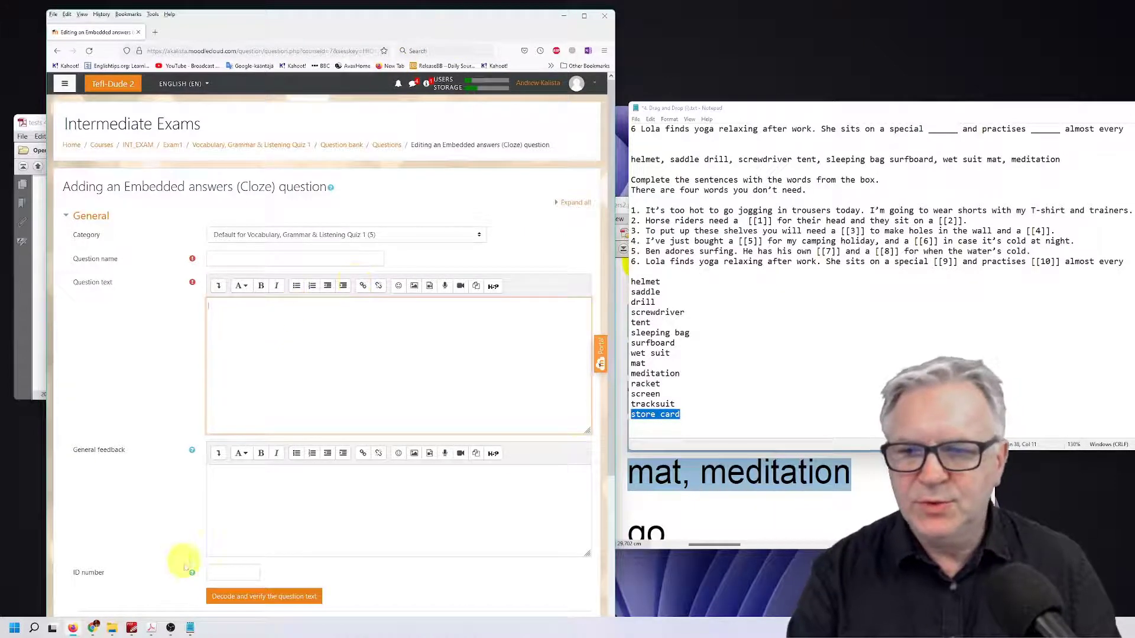
click(134, 629)
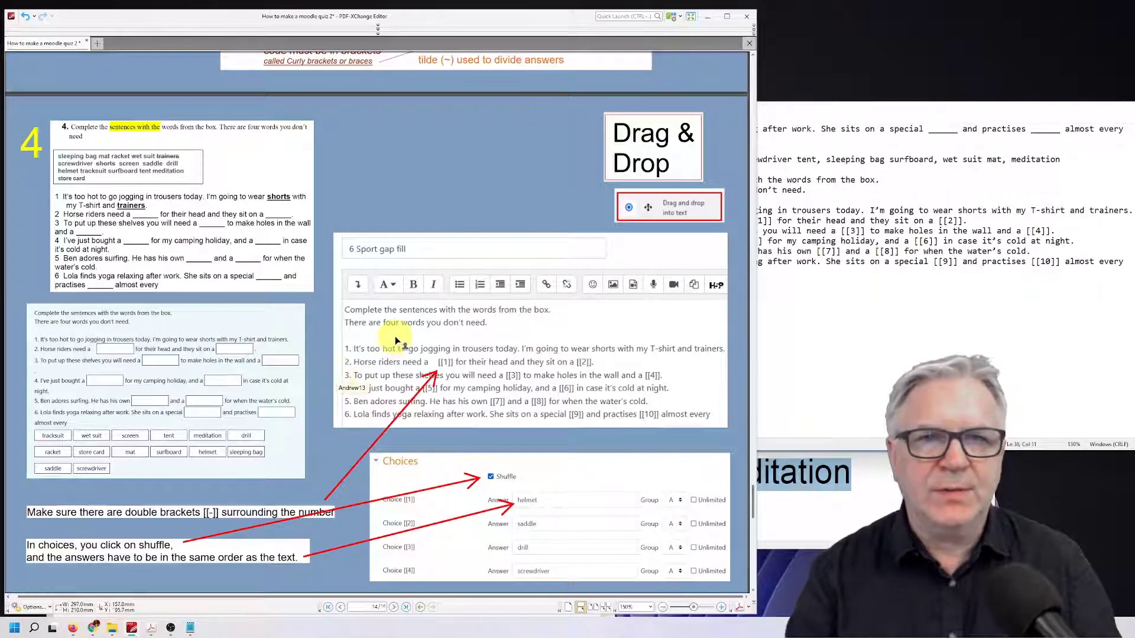
scroll(396, 341, up, 3)
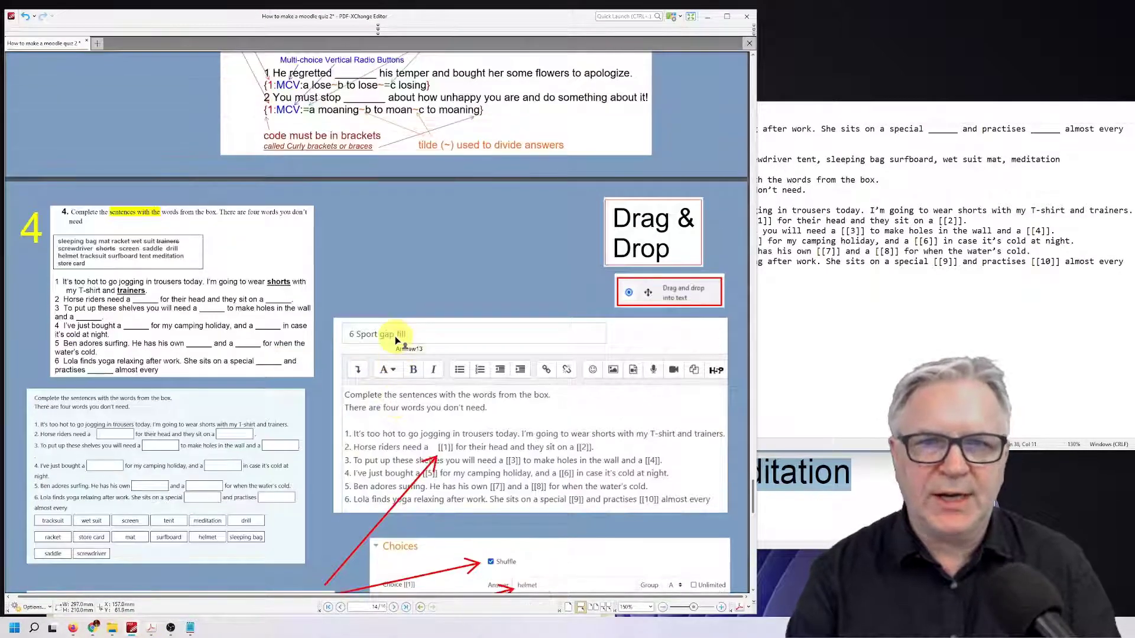
scroll(395, 339, down, 15)
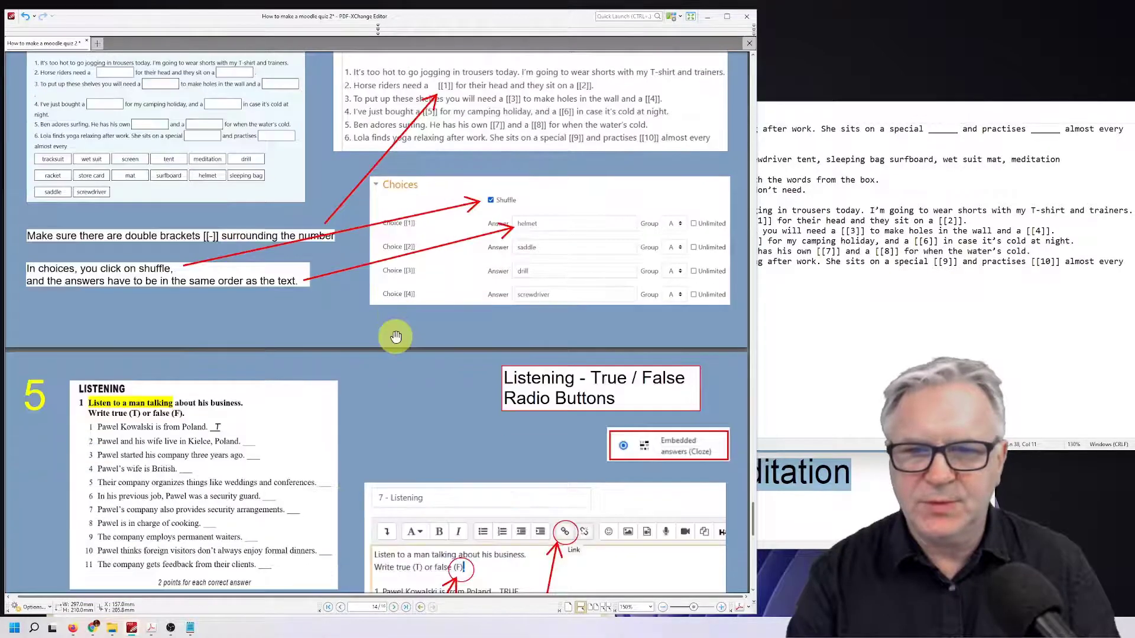
scroll(396, 341, down, 3)
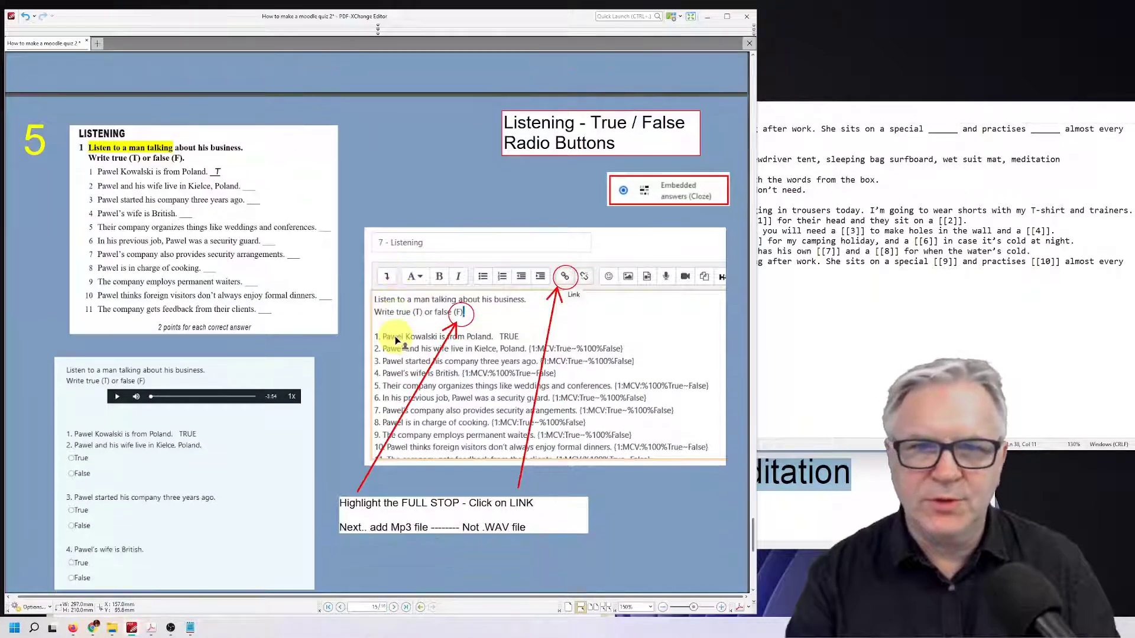
scroll(395, 341, down, 1)
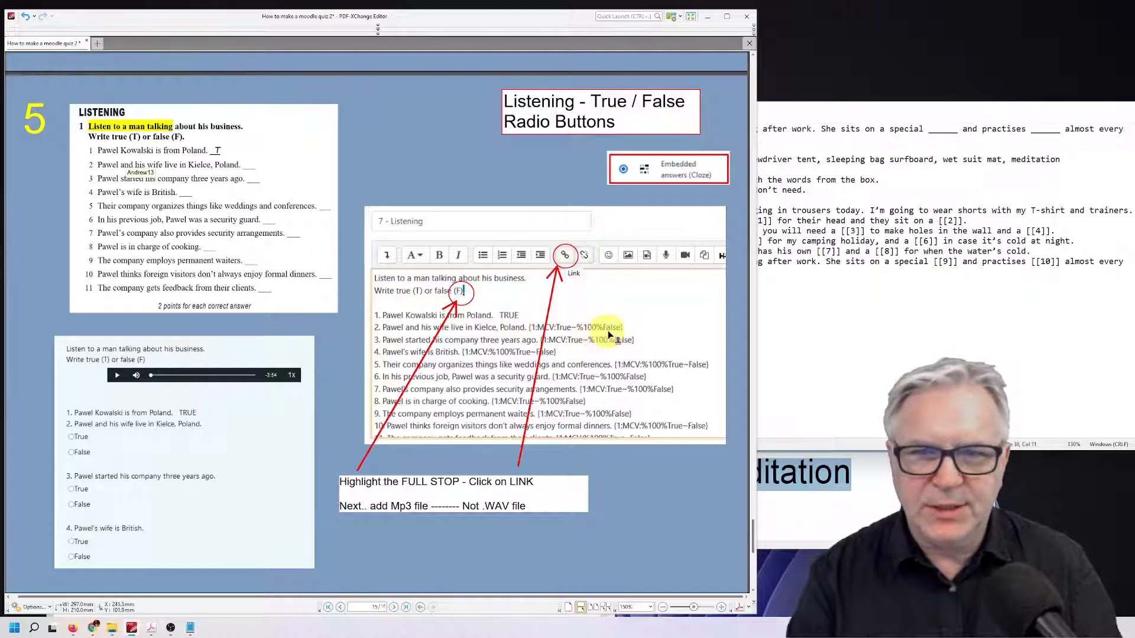
scroll(627, 335, up, 3)
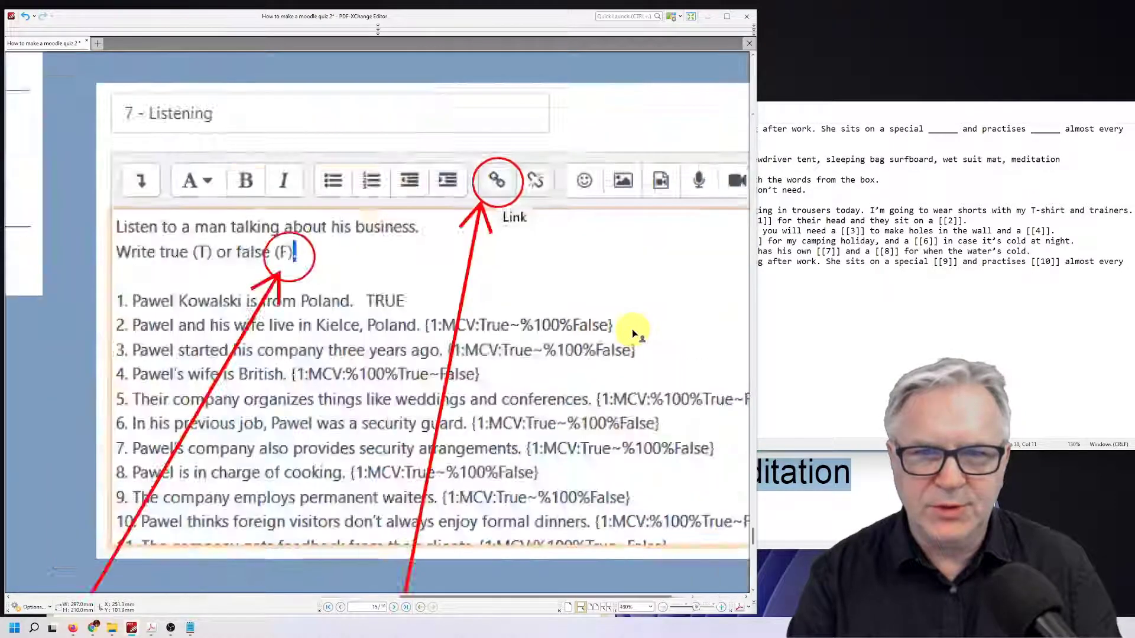
scroll(632, 334, up, 1)
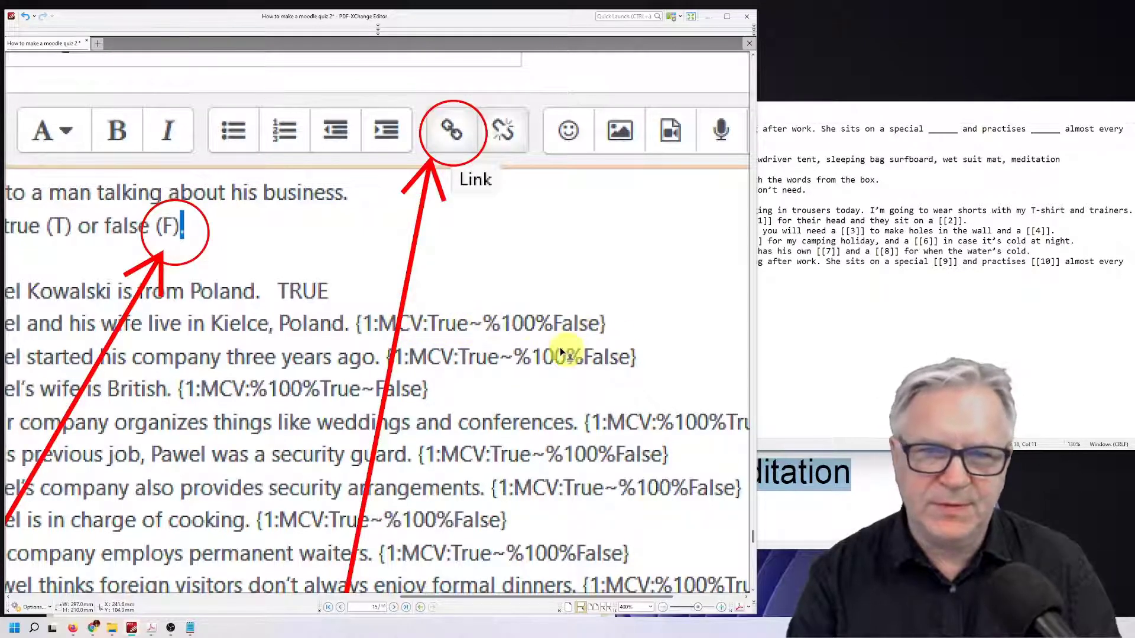
scroll(532, 348, down, 3)
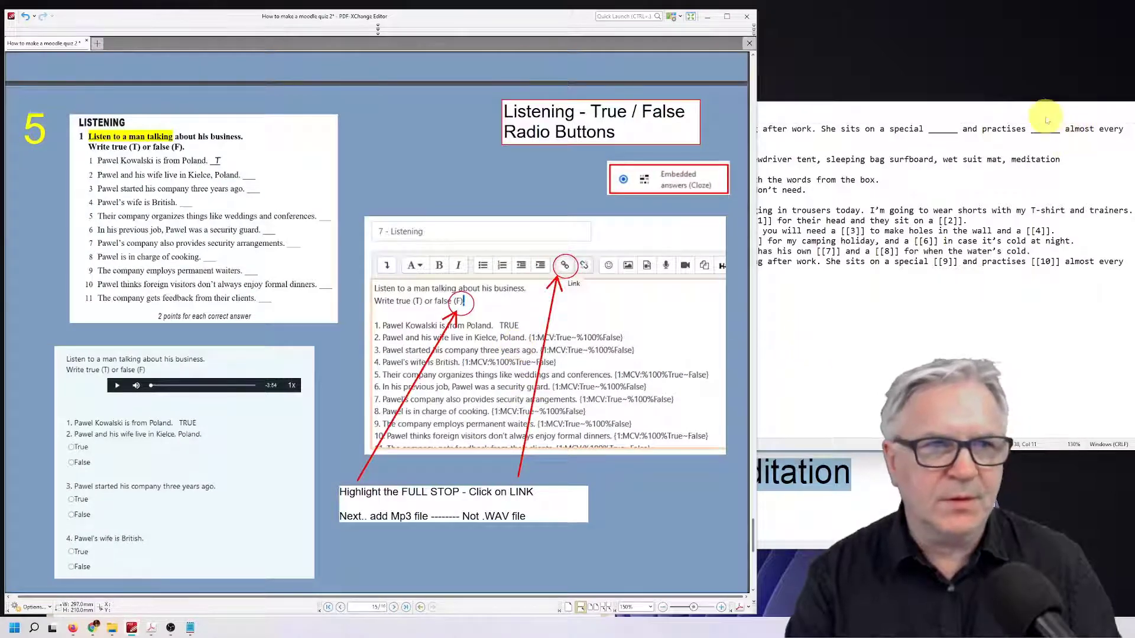
scroll(540, 291, down, 1)
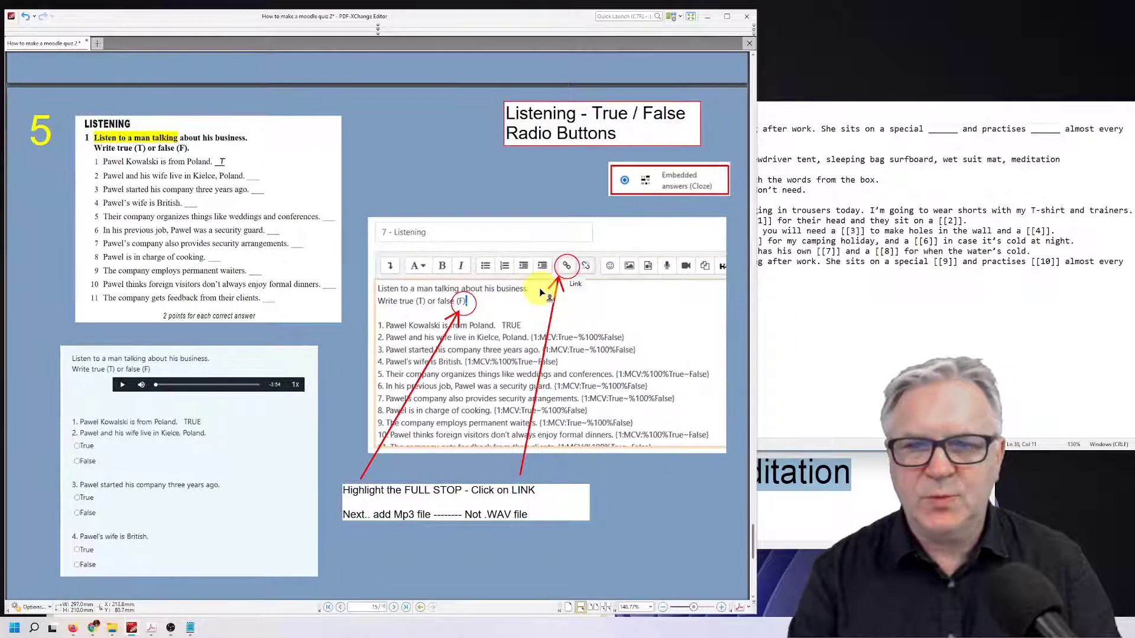
scroll(539, 288, down, 1)
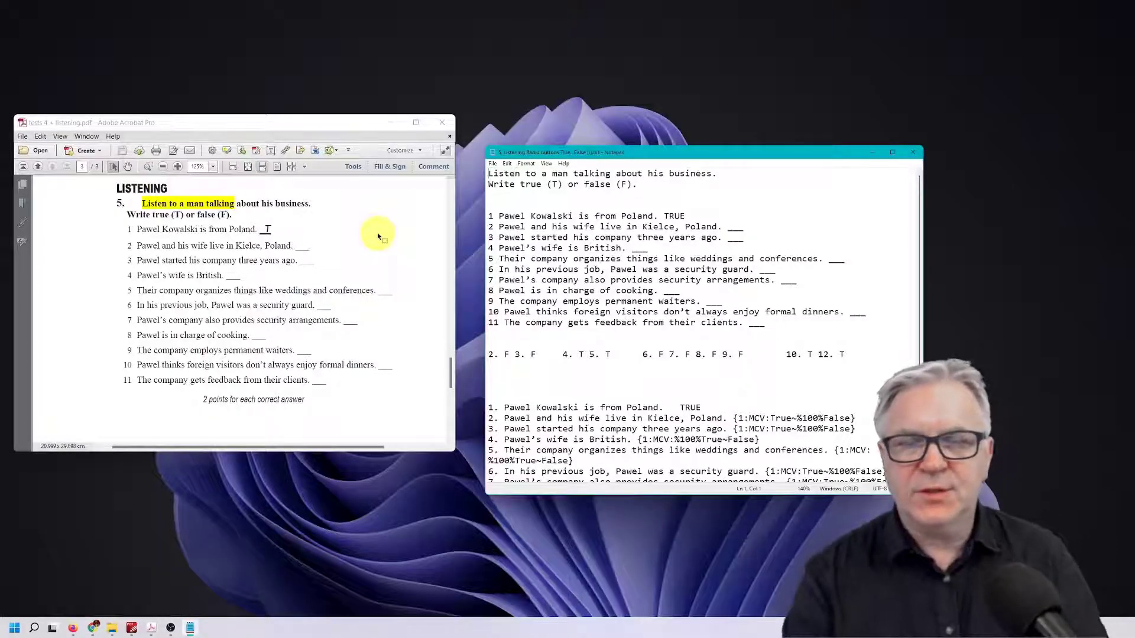
In the listening Notepad file, copy the code {1:MCV:True~%100%False} from coded sentence 2 onto the empty line below the answer key.
drag(127, 214, 470, 315)
click(541, 249)
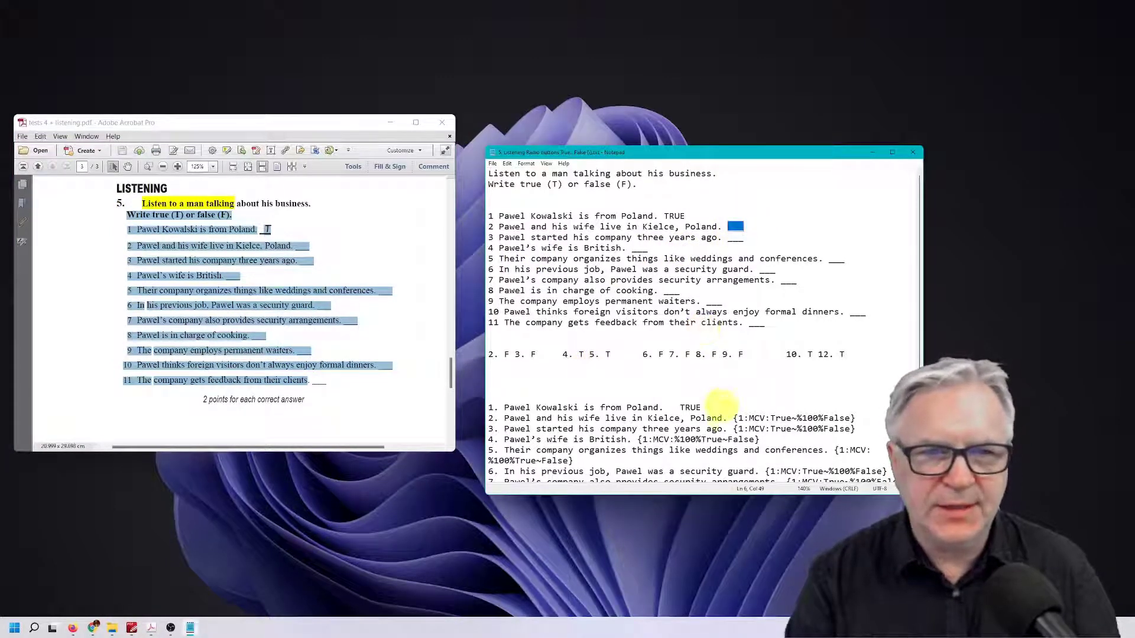
drag(734, 417, 852, 418)
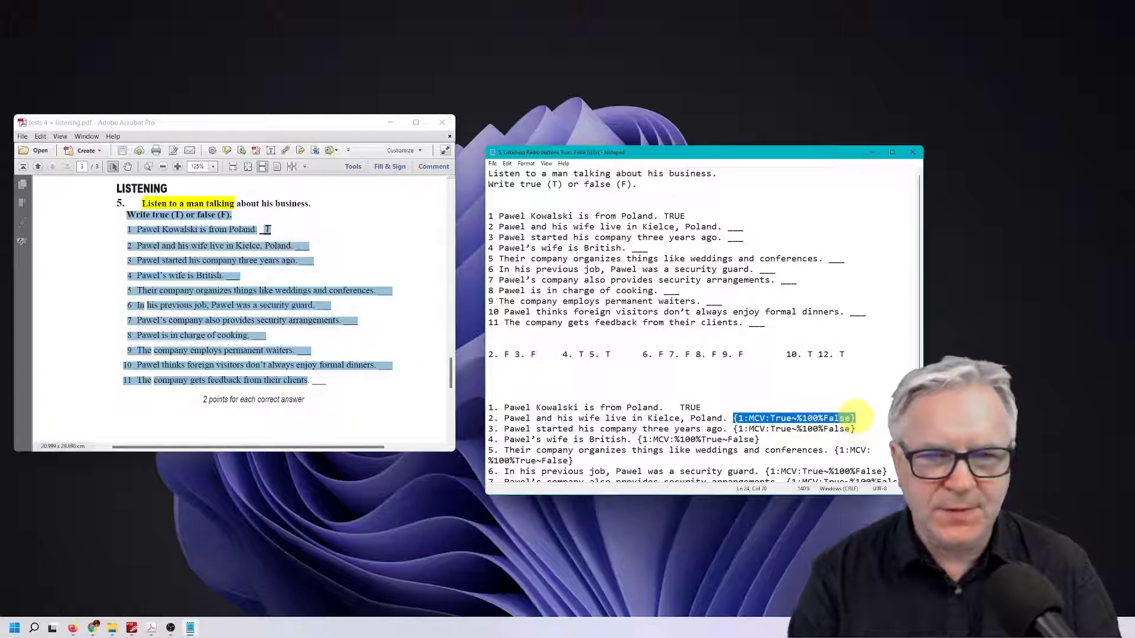
click(524, 373)
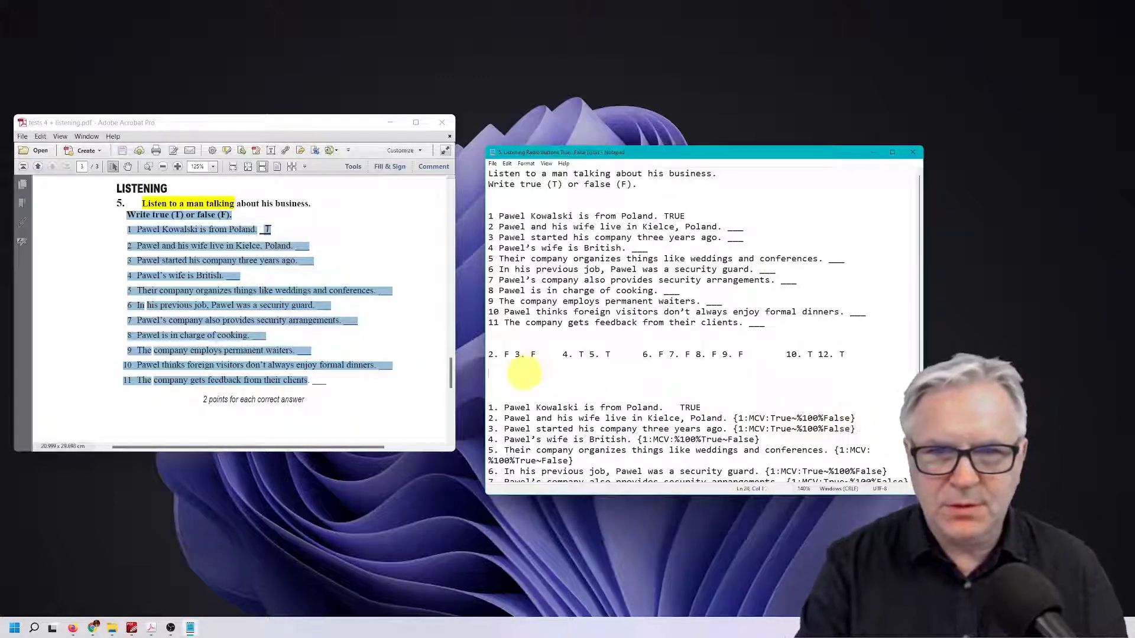
scroll(524, 377, up, 3)
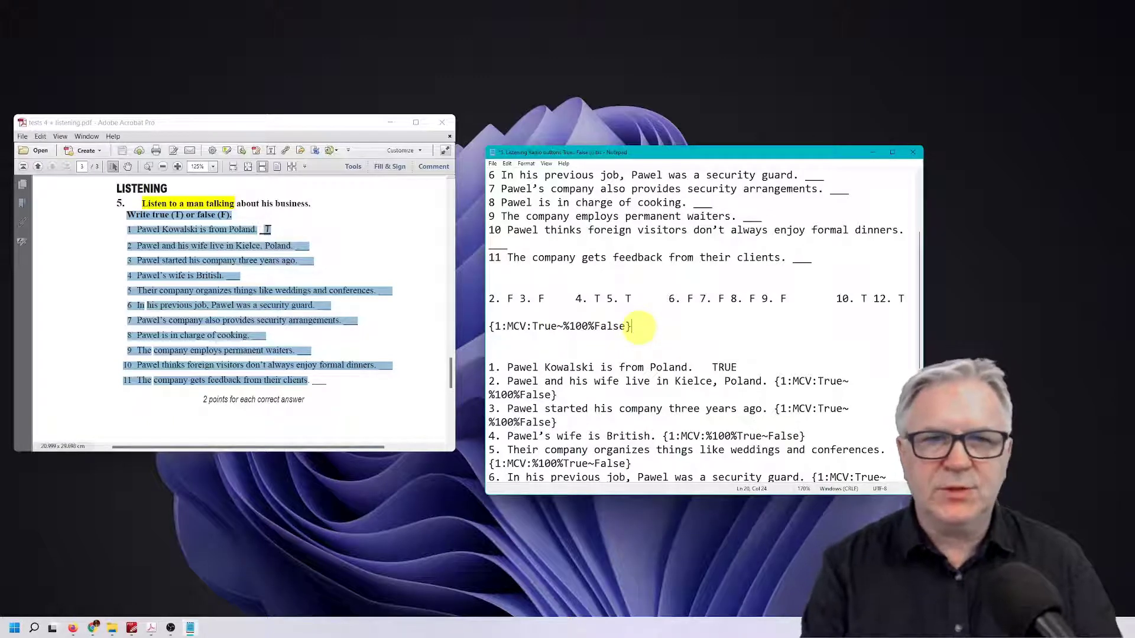
Duplicate the copied code on the line below and move %100% before True, giving {1:MCV:%100%True~False}.
drag(640, 326, 488, 326)
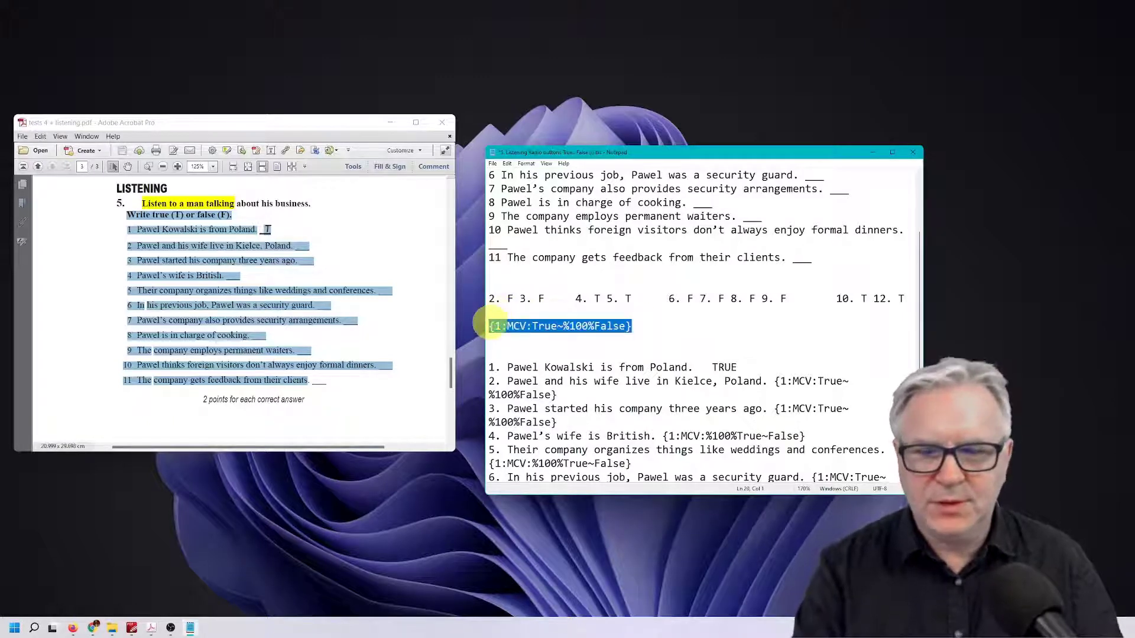
click(519, 342)
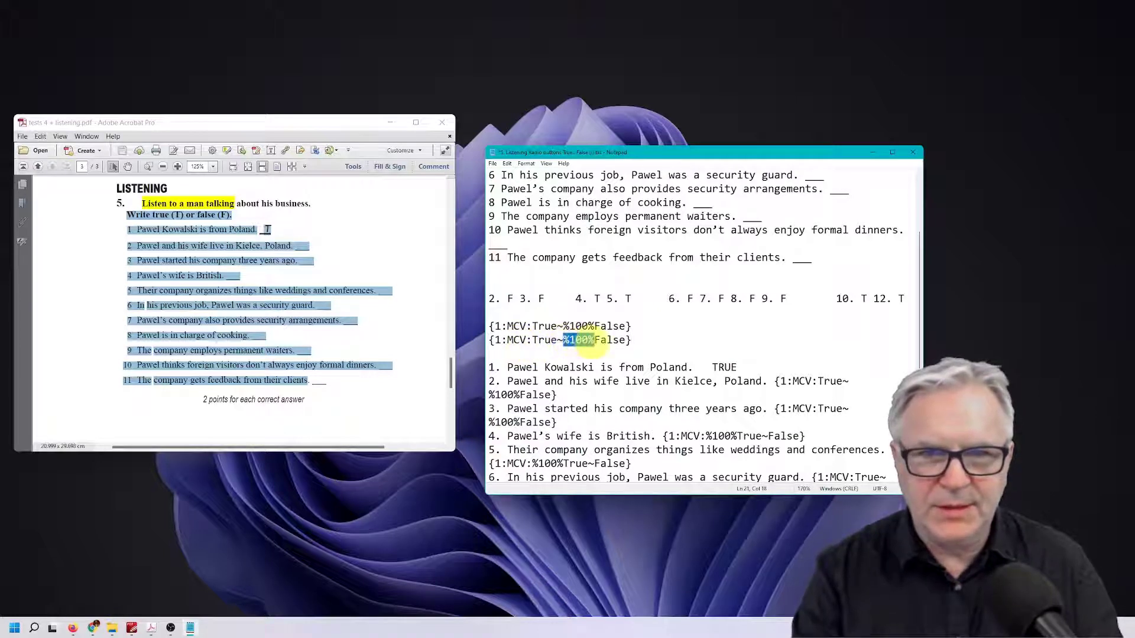
key(Delete)
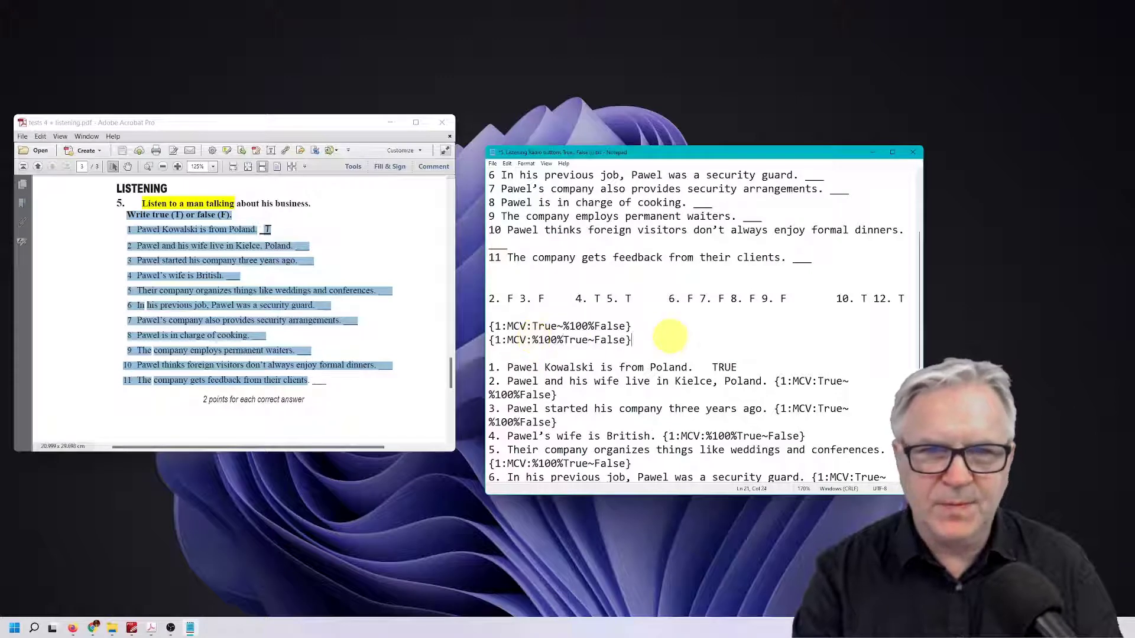
drag(632, 325, 490, 353)
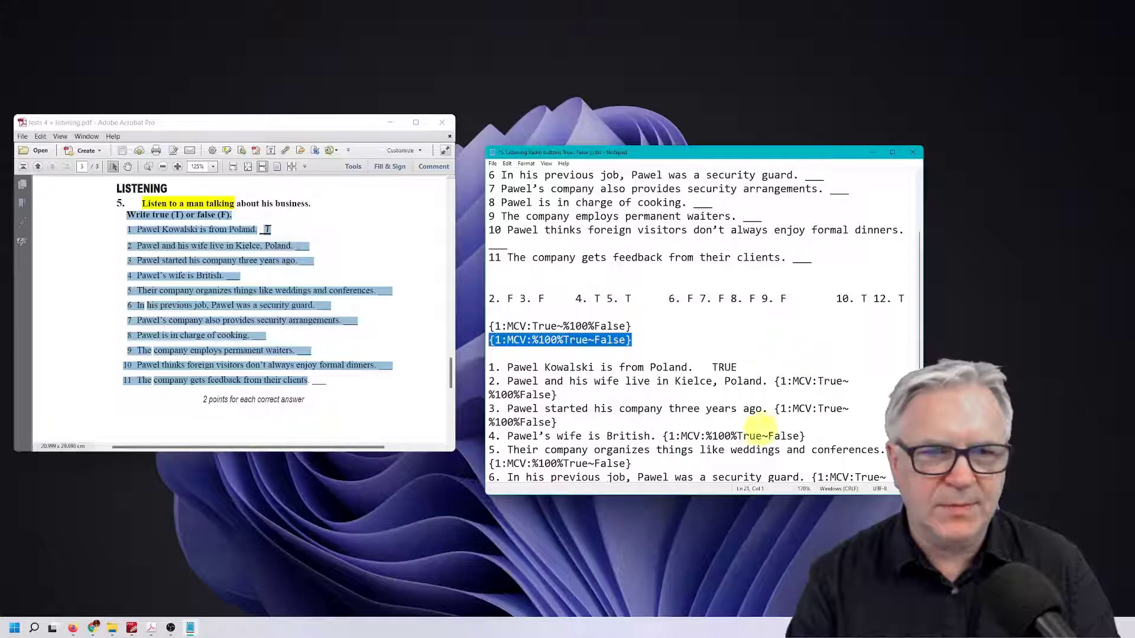
Correct the last item number in the answer key to 11.
scroll(833, 360, down, 1)
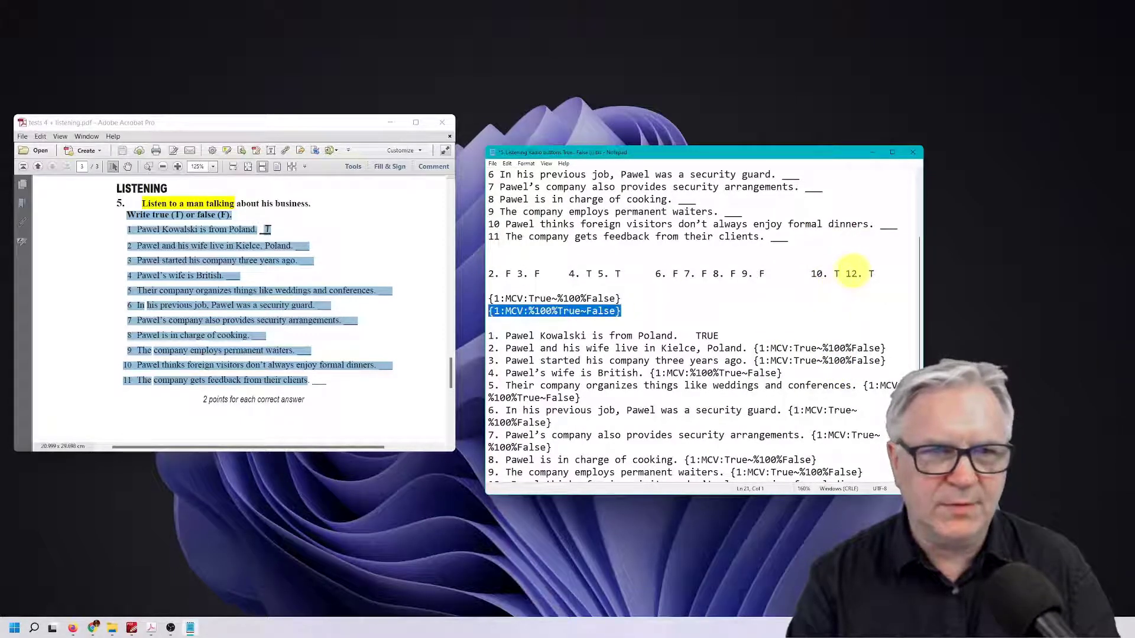
drag(850, 274, 856, 273)
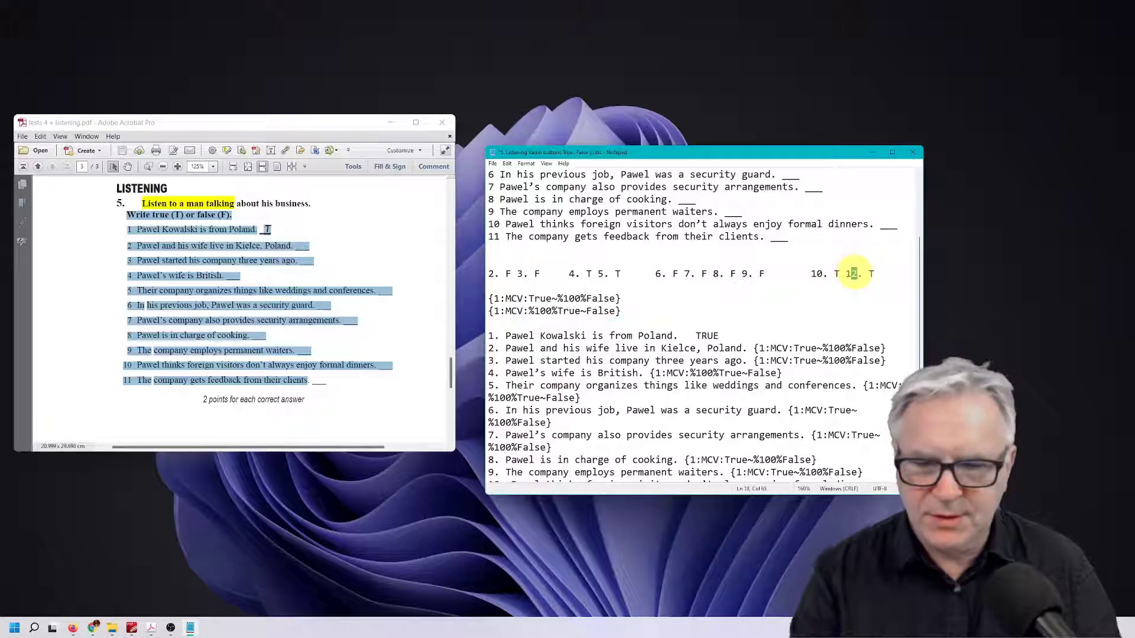
text(1)
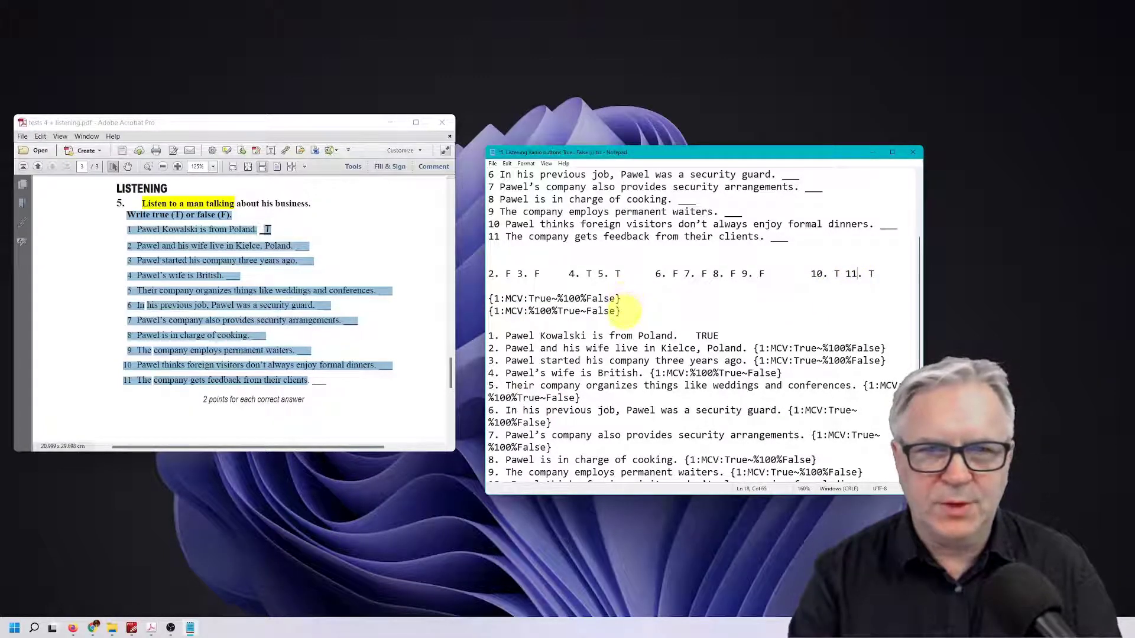
Replace the blanks at the end of uncoded sentences 4 and 5 with the code {1:MCV:%100%True~False}.
drag(622, 311, 483, 312)
key(ctrl+c)
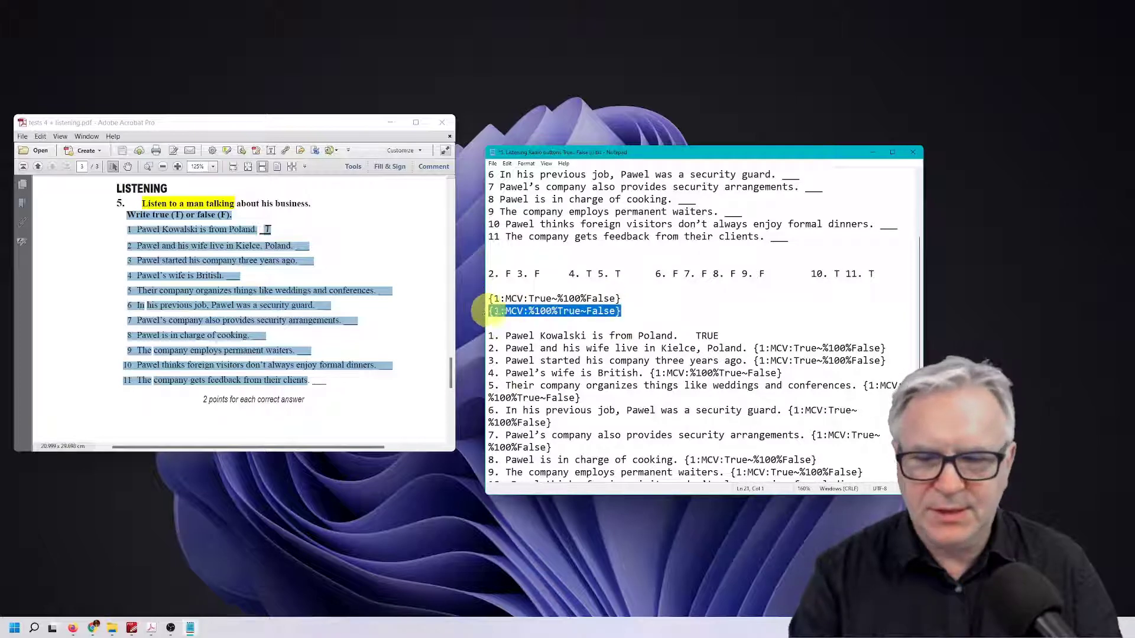
scroll(807, 238, up, 3)
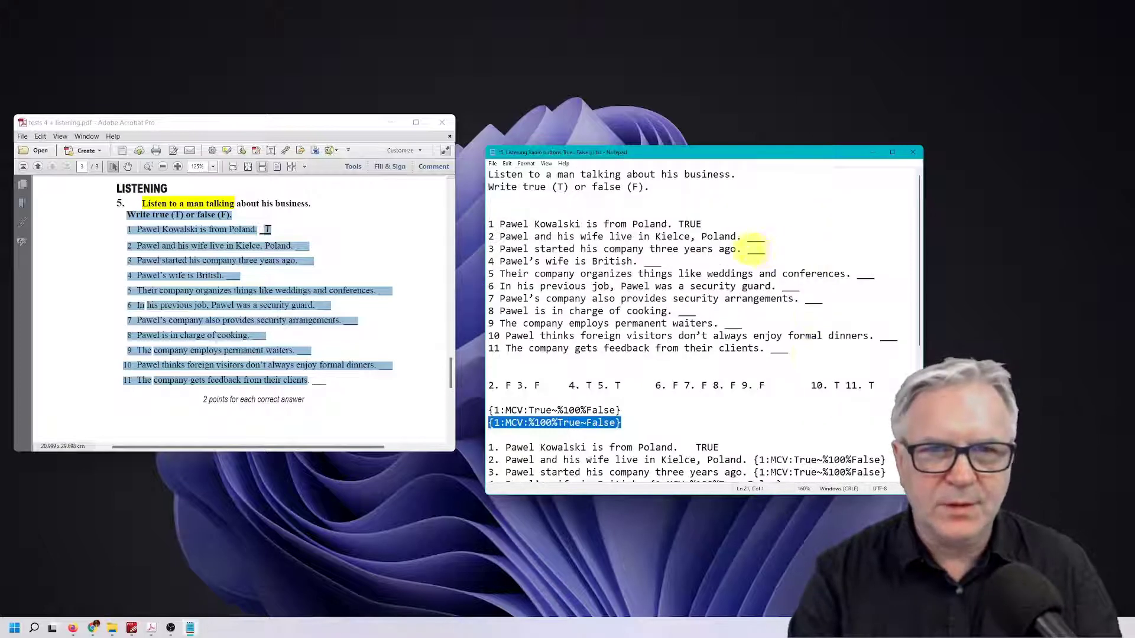
double_click(651, 261)
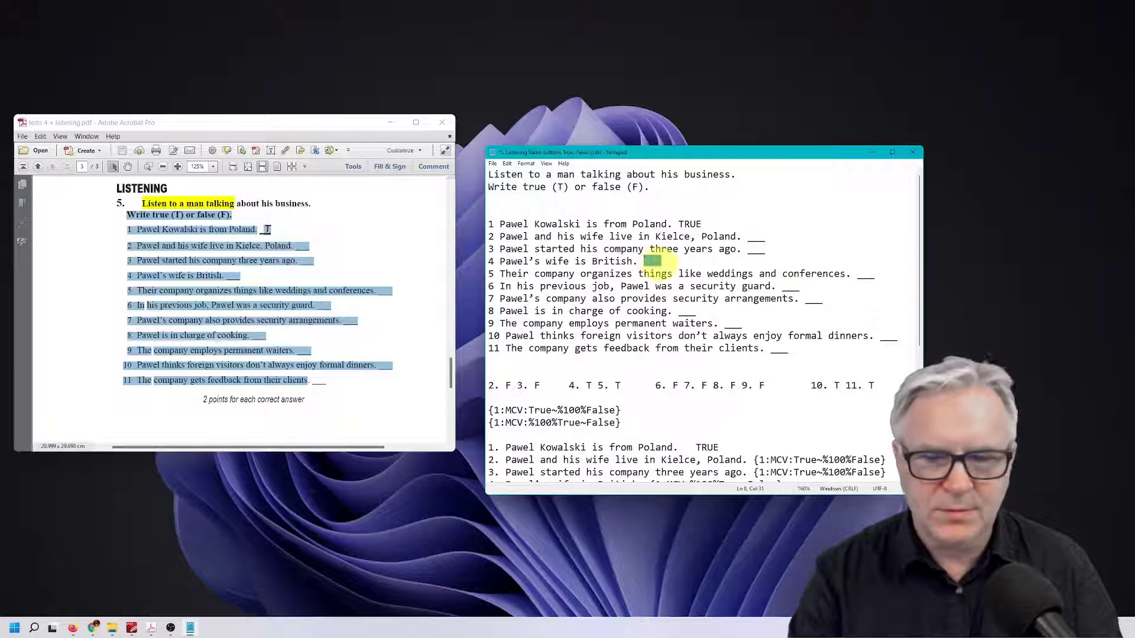
key(ctrl+v)
double_click(863, 273)
key(ctrl+v)
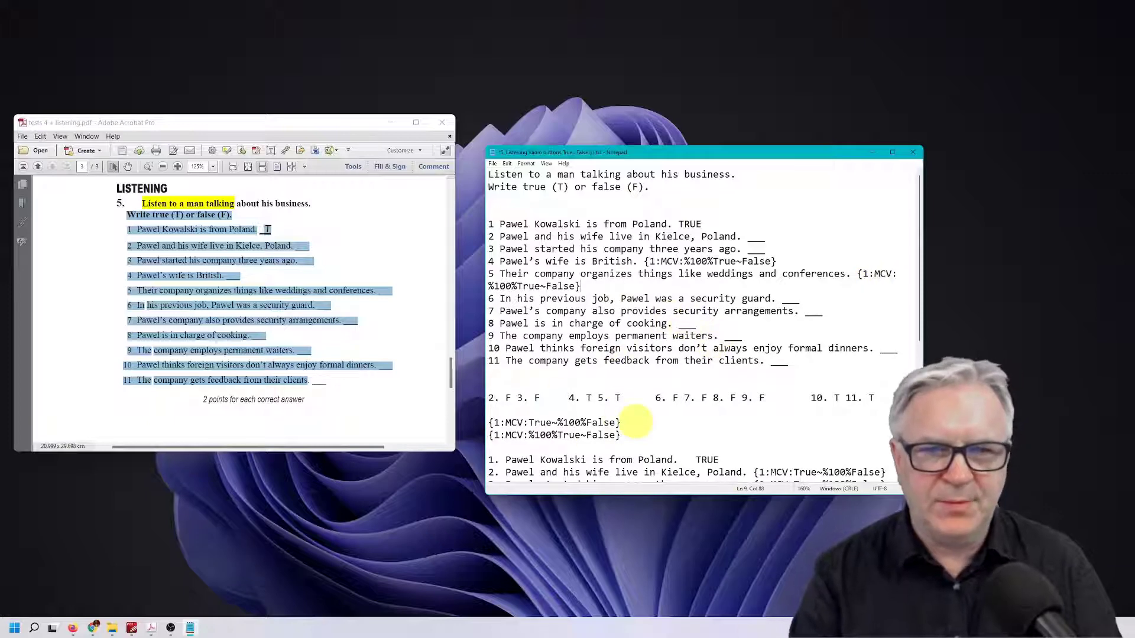
Copy the two instruction lines, "Listen to a man talking about his business. Write true (T) or false (F).", above the finished coded sentences.
scroll(650, 378, down, 6)
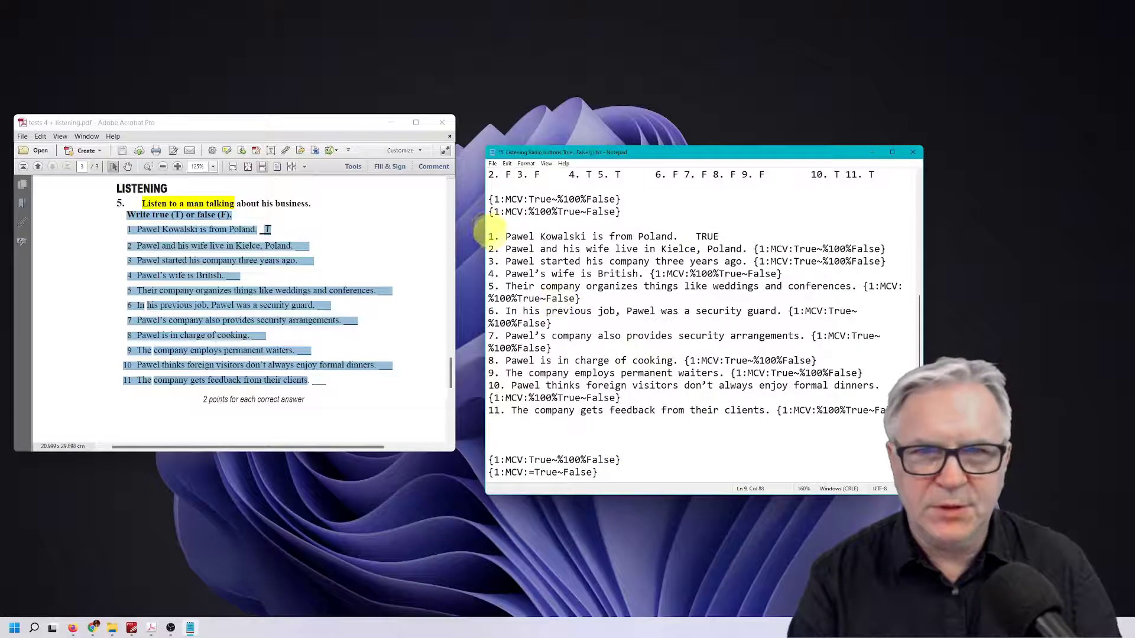
drag(488, 236, 895, 410)
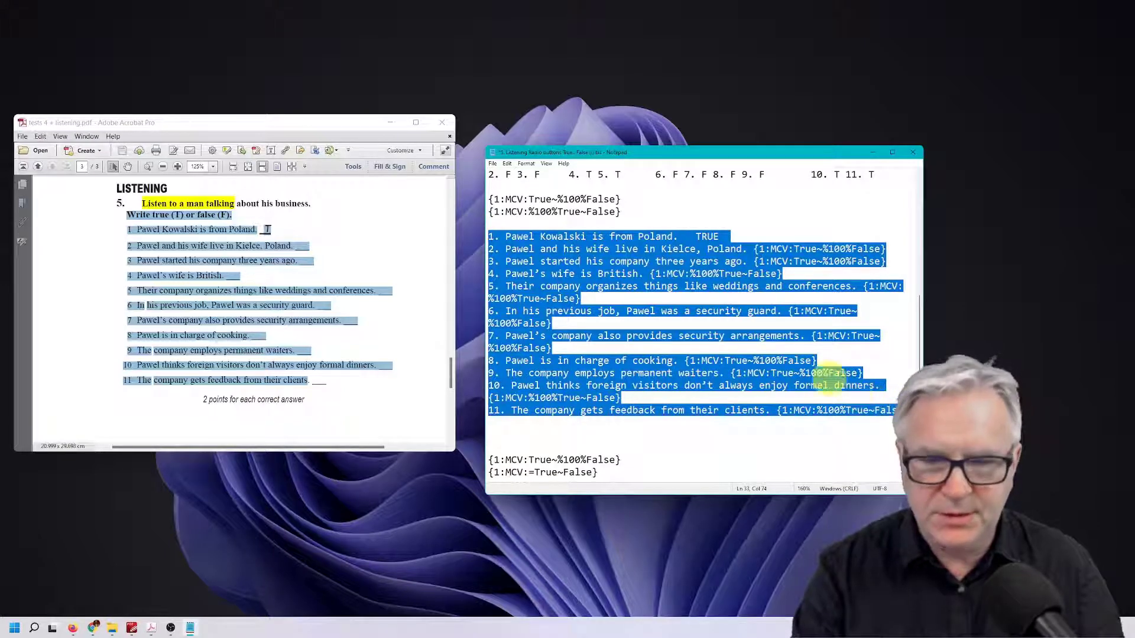
scroll(703, 311, up, 6)
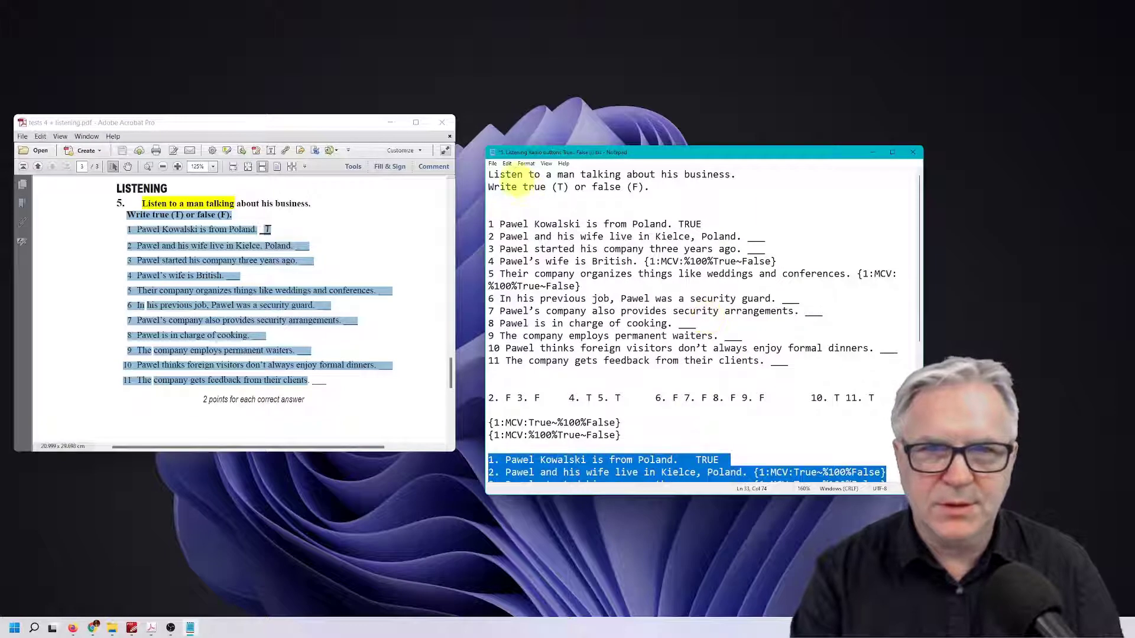
drag(488, 173, 663, 195)
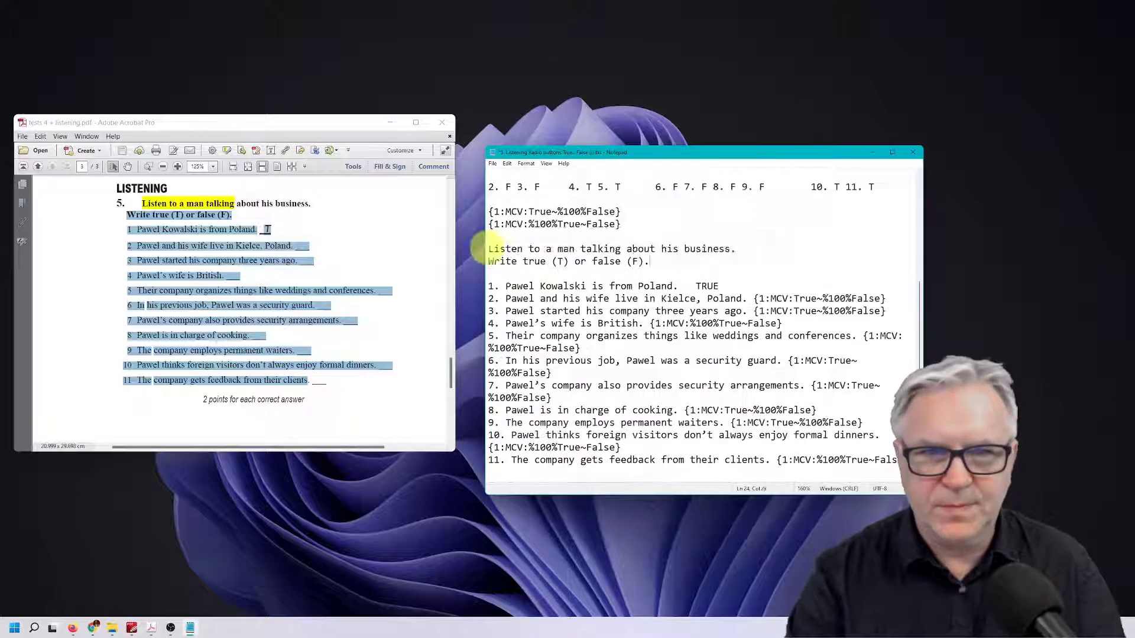
Copy the instructions with all 11 coded sentences into the question text of the new Cloze question in the maximized Firefox window.
drag(488, 248, 913, 472)
key(ctrl+c)
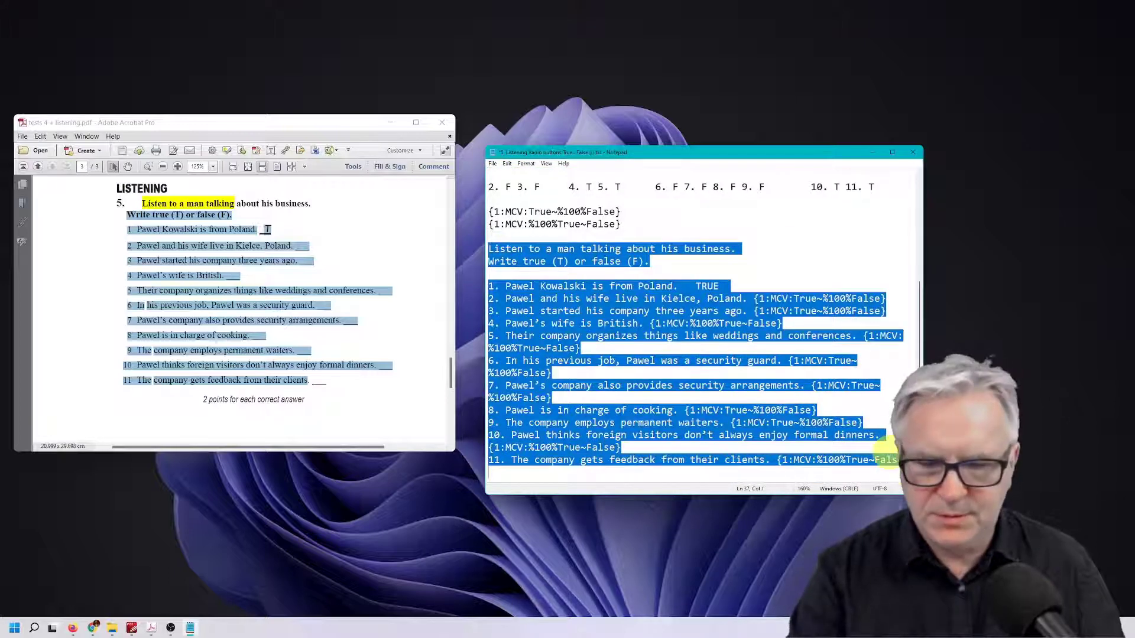
mouse_move(94, 626)
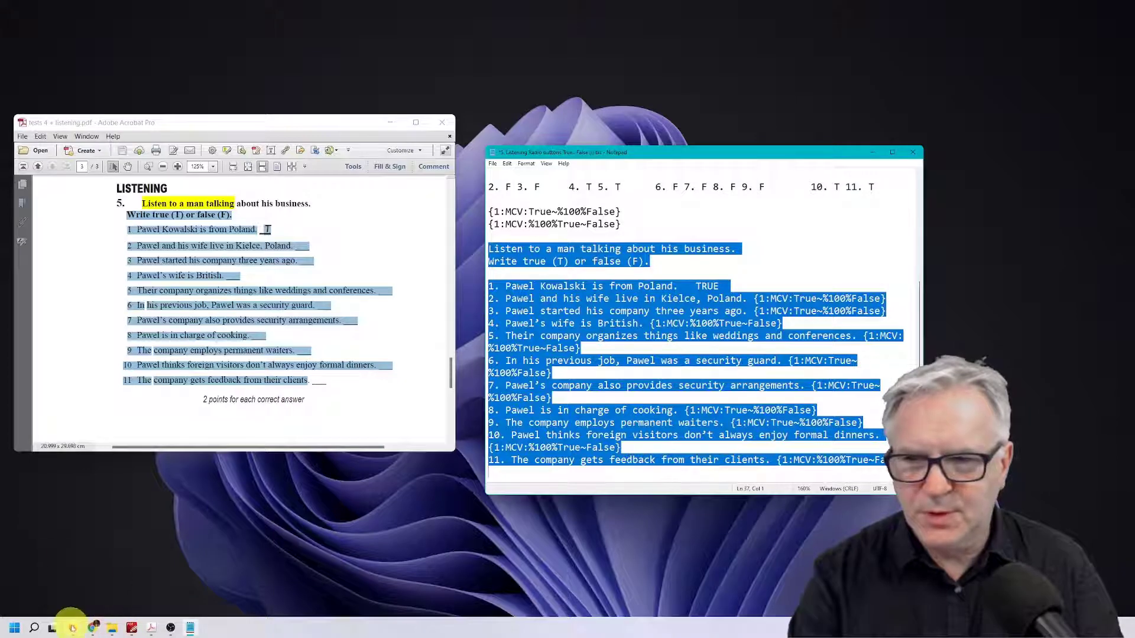
click(72, 628)
click(532, 13)
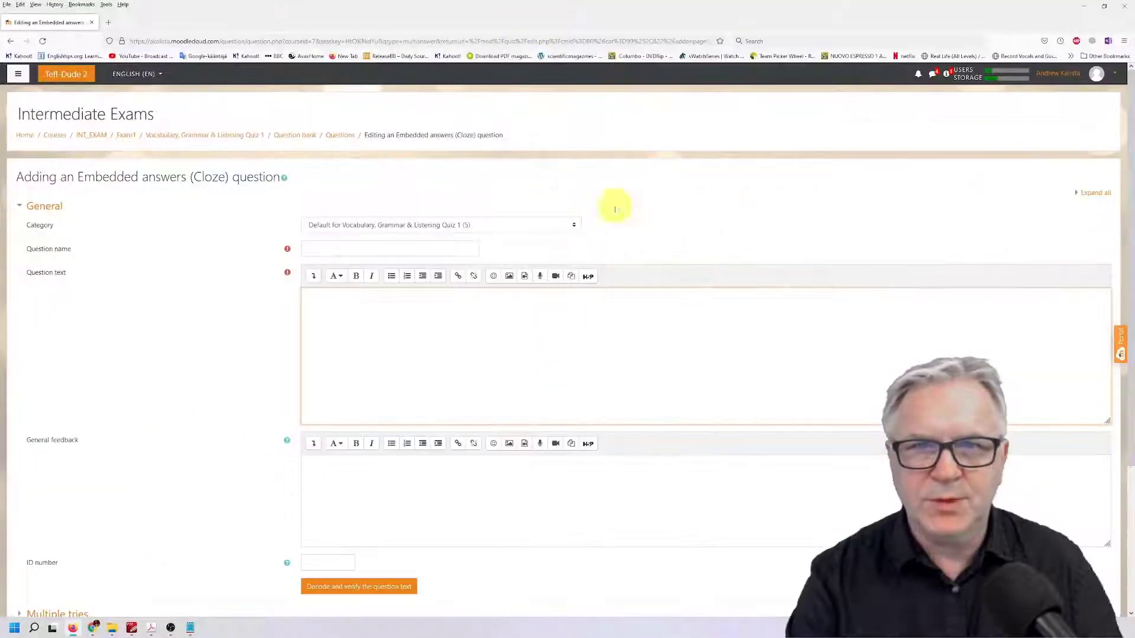
click(413, 306)
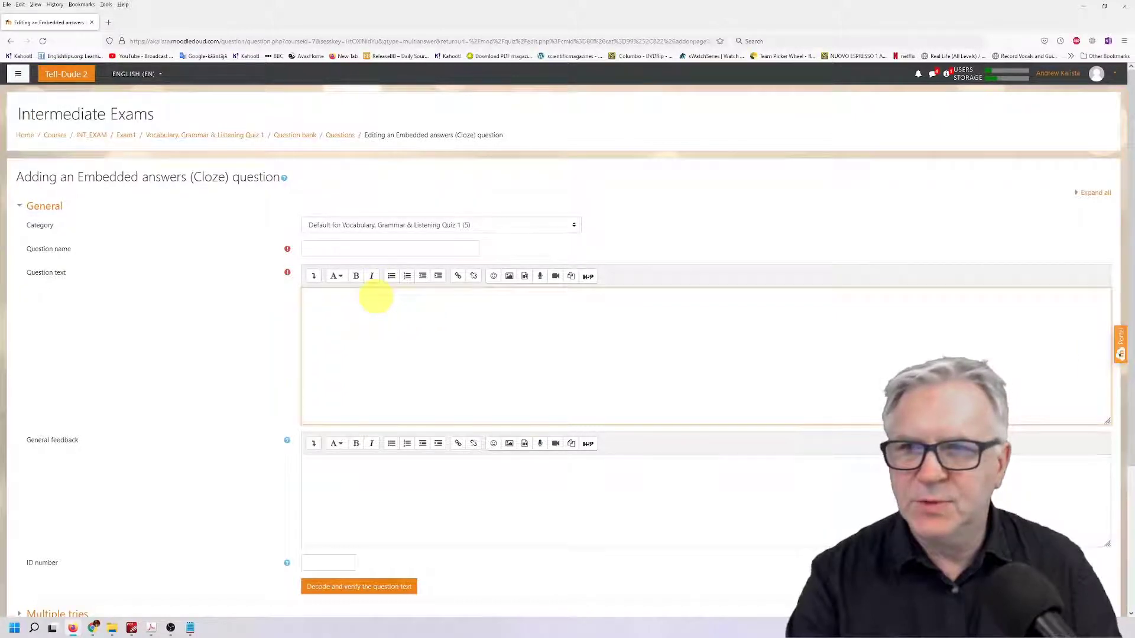
key(ctrl+v)
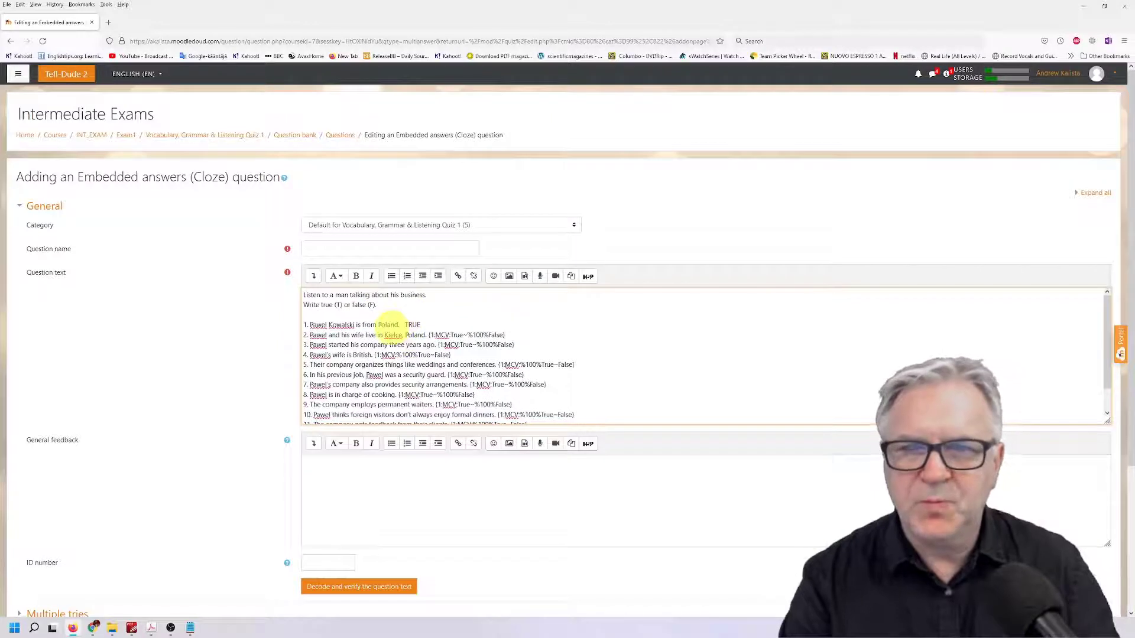
Name the new Cloze question "5 - Listening" followed by the speaker's first name.
click(370, 248)
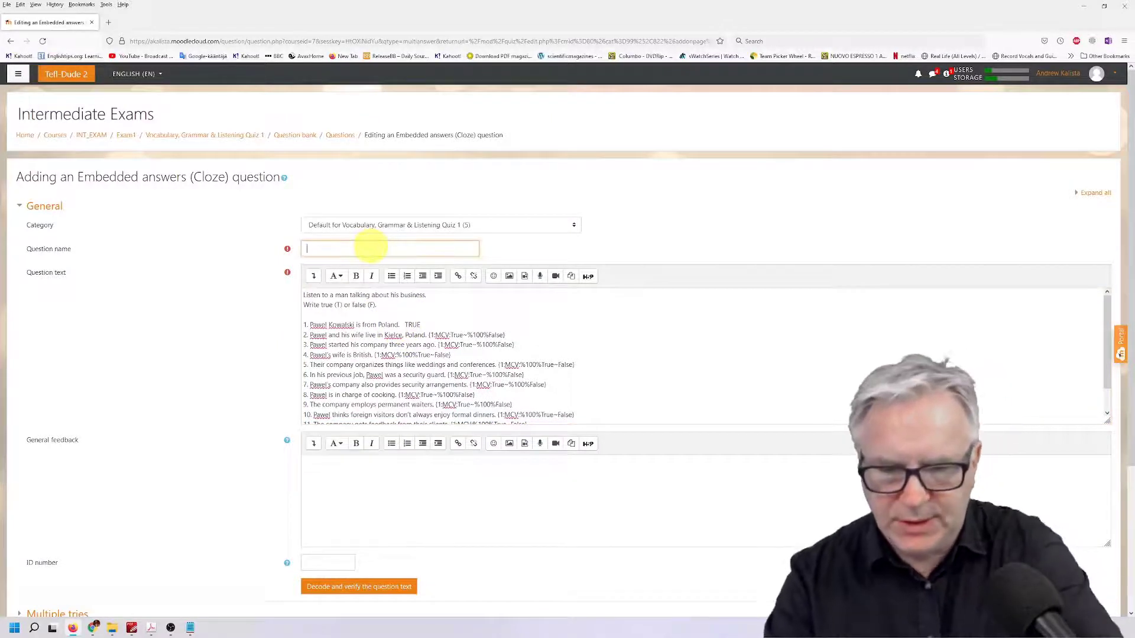
text(5 - Listening Paw)
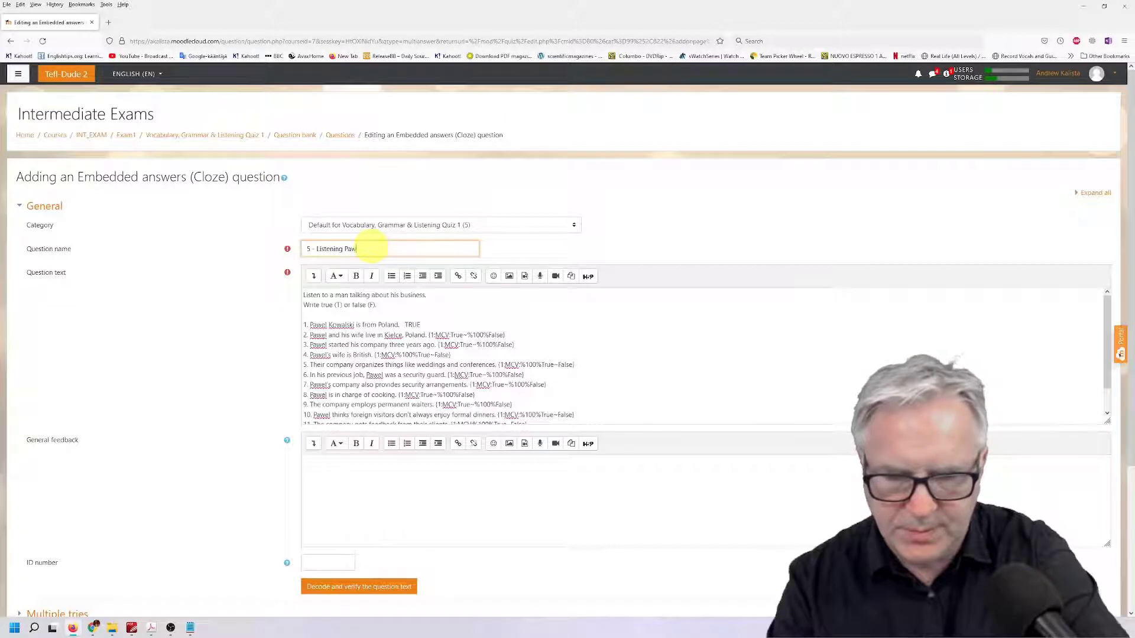
text(el)
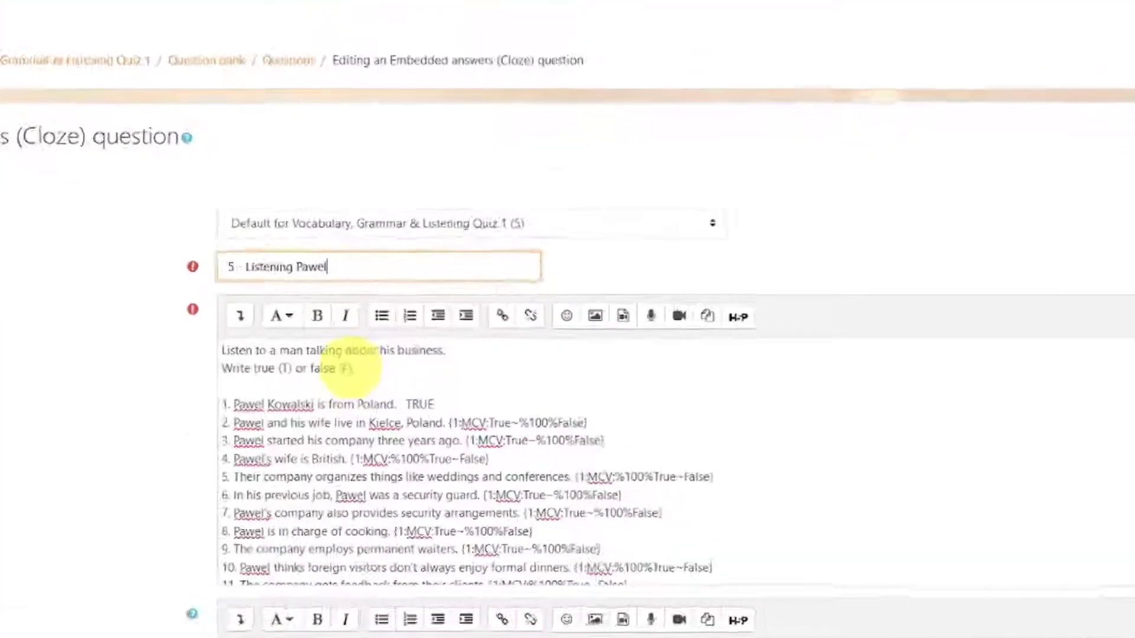
Add Int_skillstest_02.mp3 as an uploaded file link after the "Write true (T) or false (F)." line, saving it under the speaker's first name.
click(354, 368)
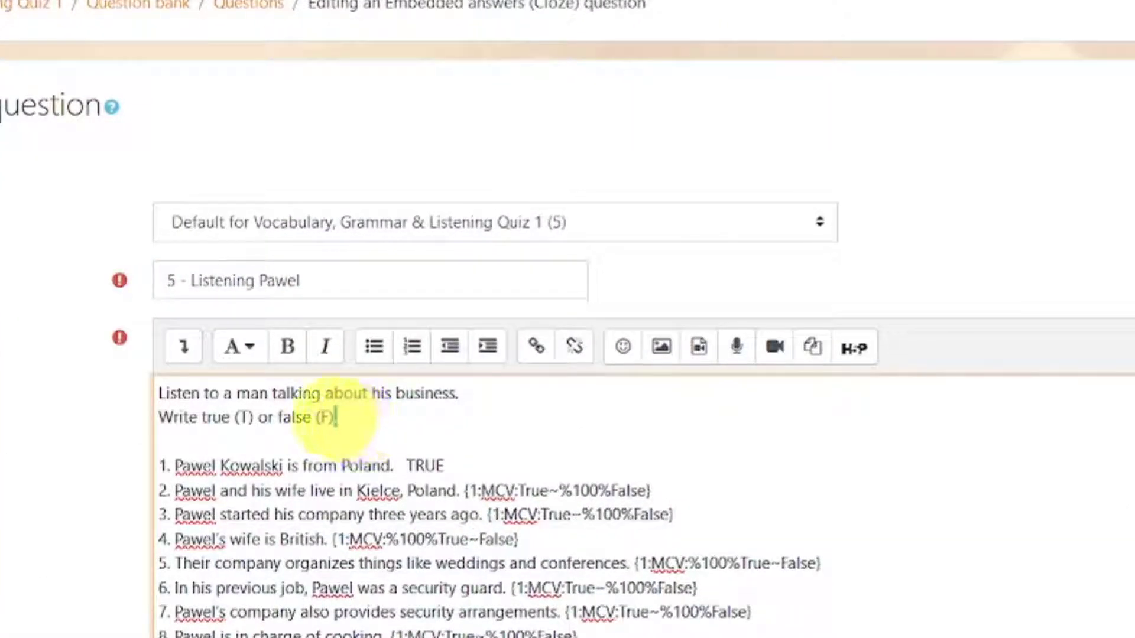
drag(336, 417, 316, 417)
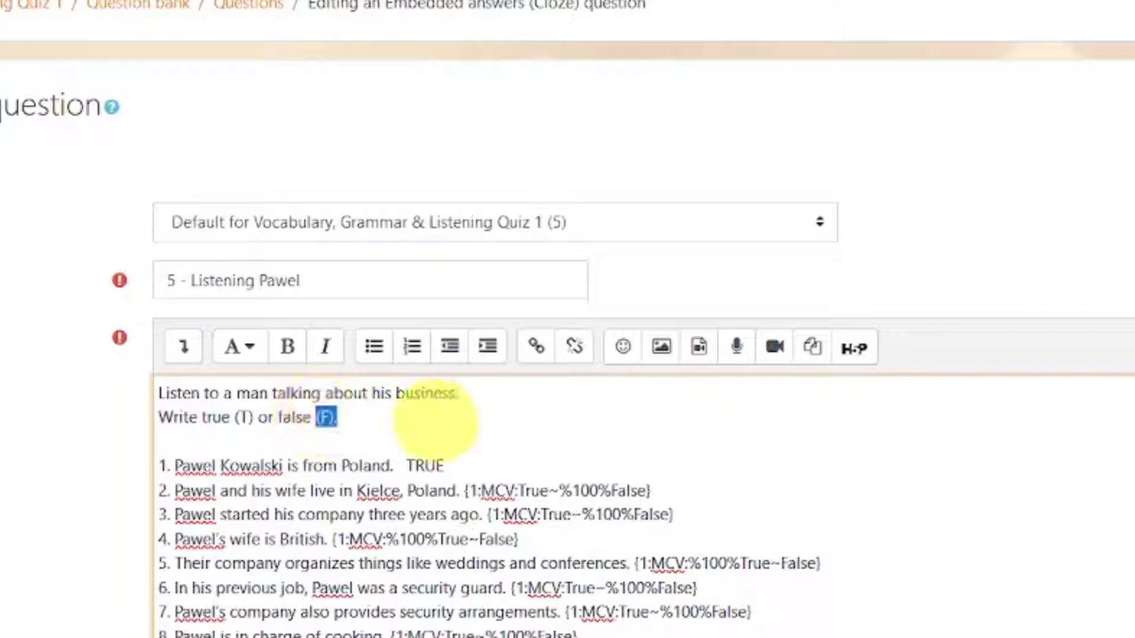
click(332, 417)
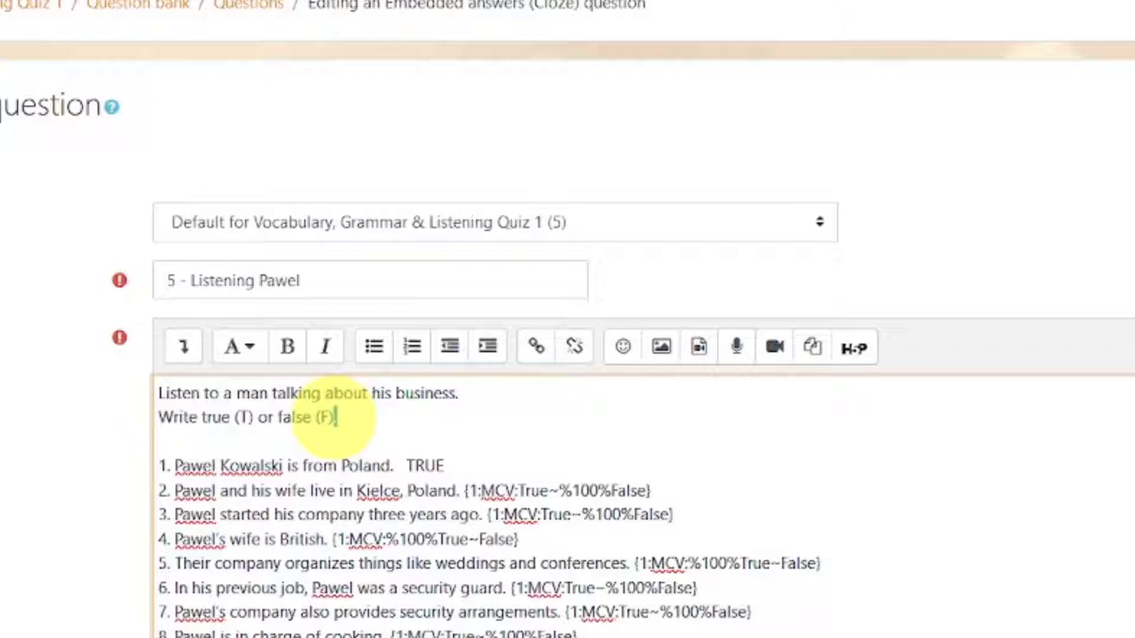
click(535, 347)
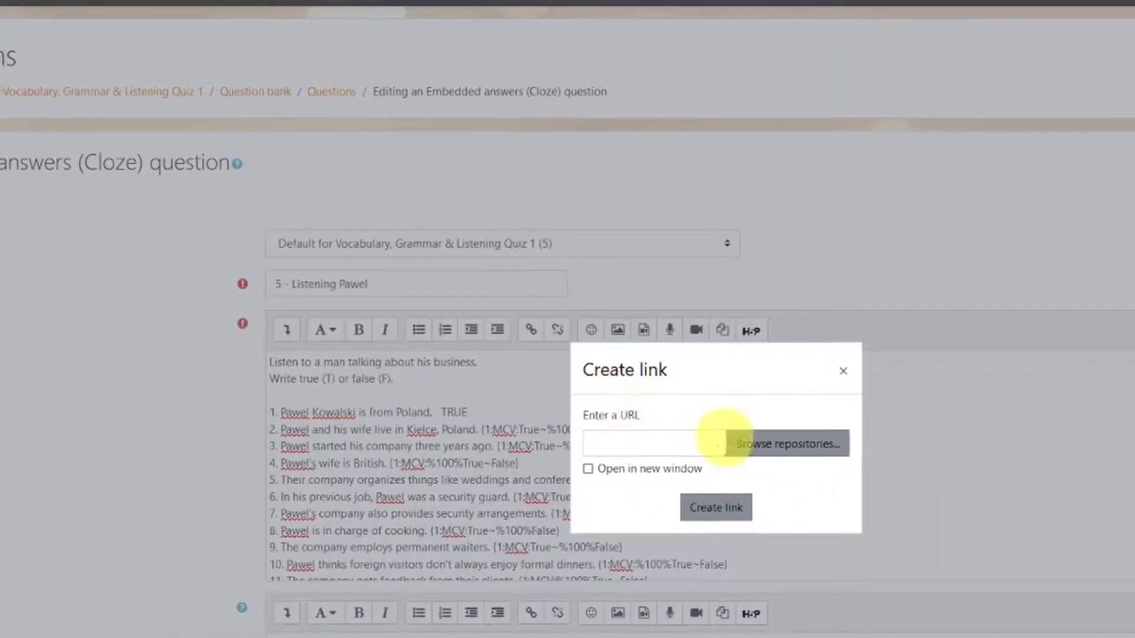
click(759, 451)
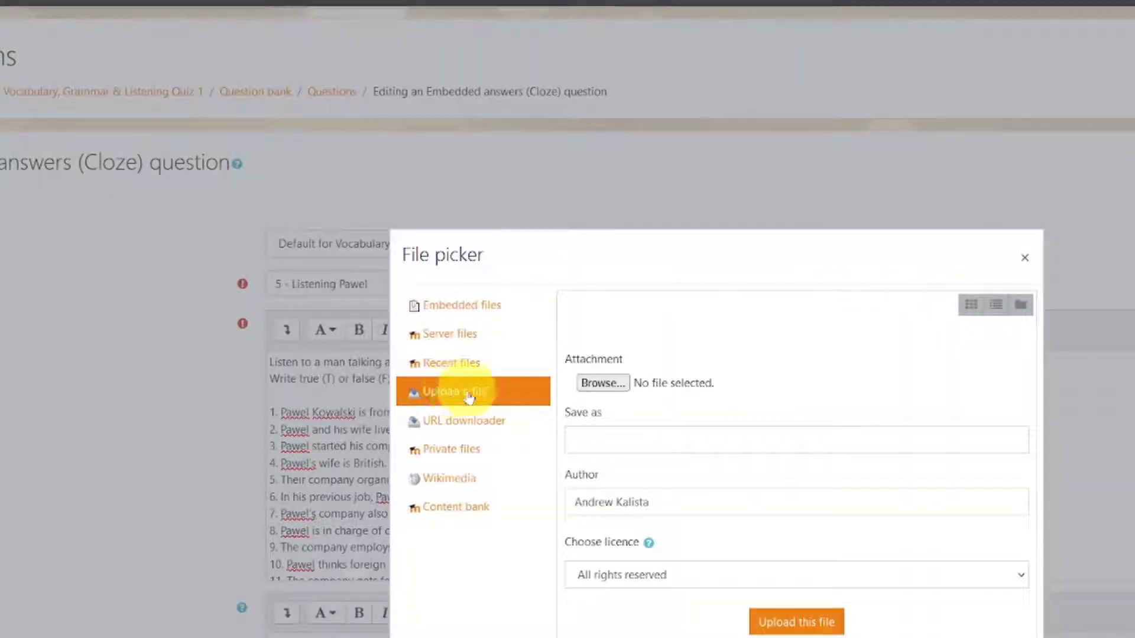
click(602, 385)
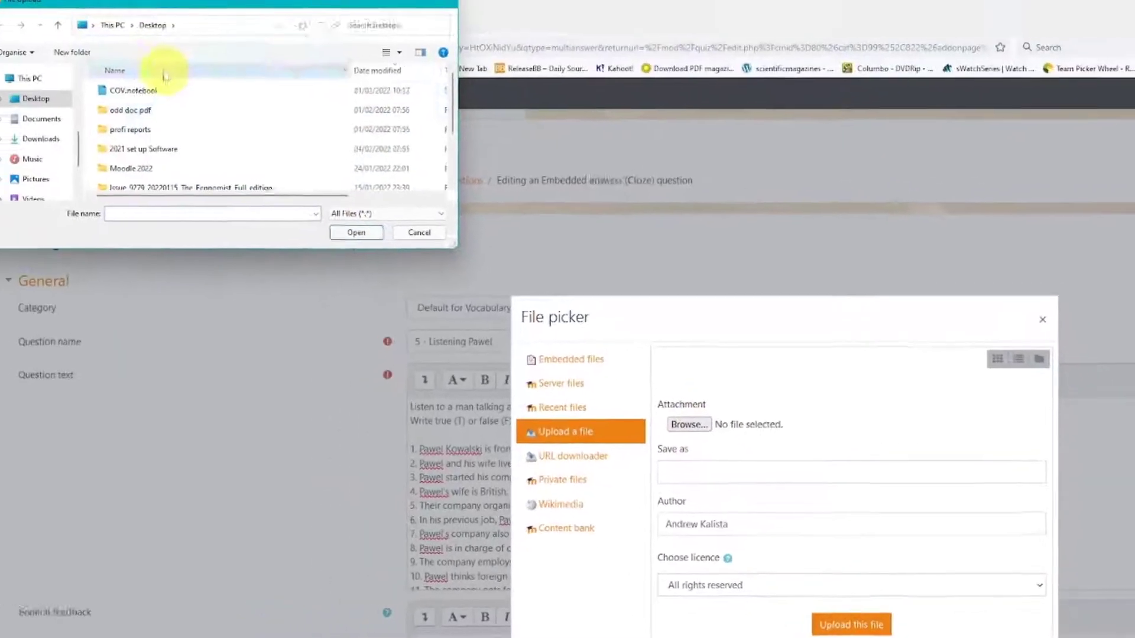
click(180, 127)
click(369, 240)
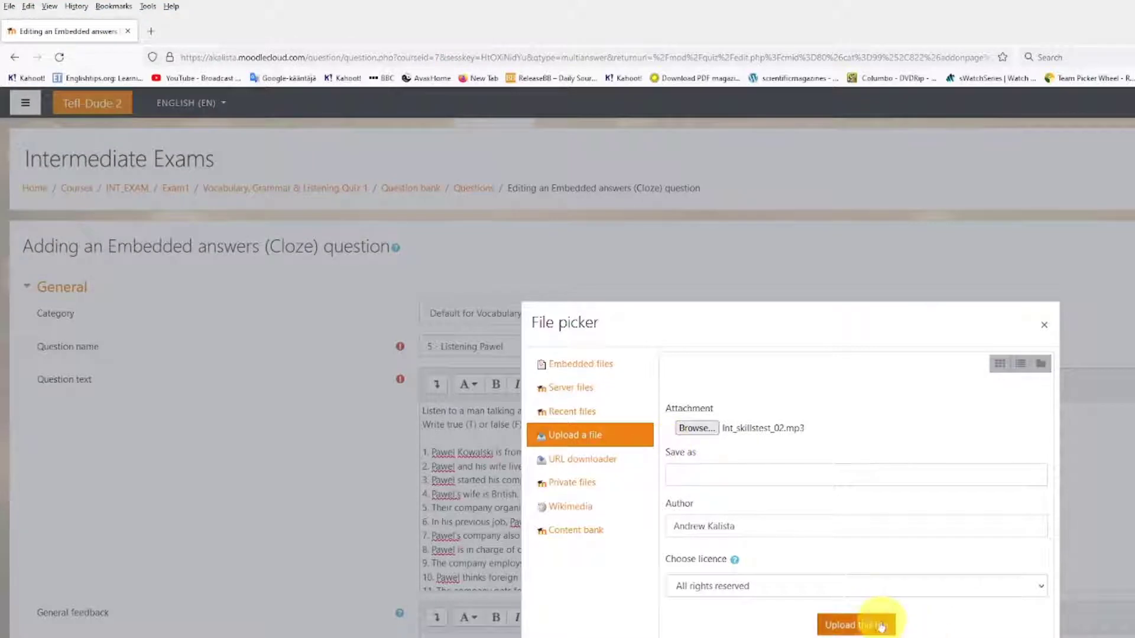
click(725, 473)
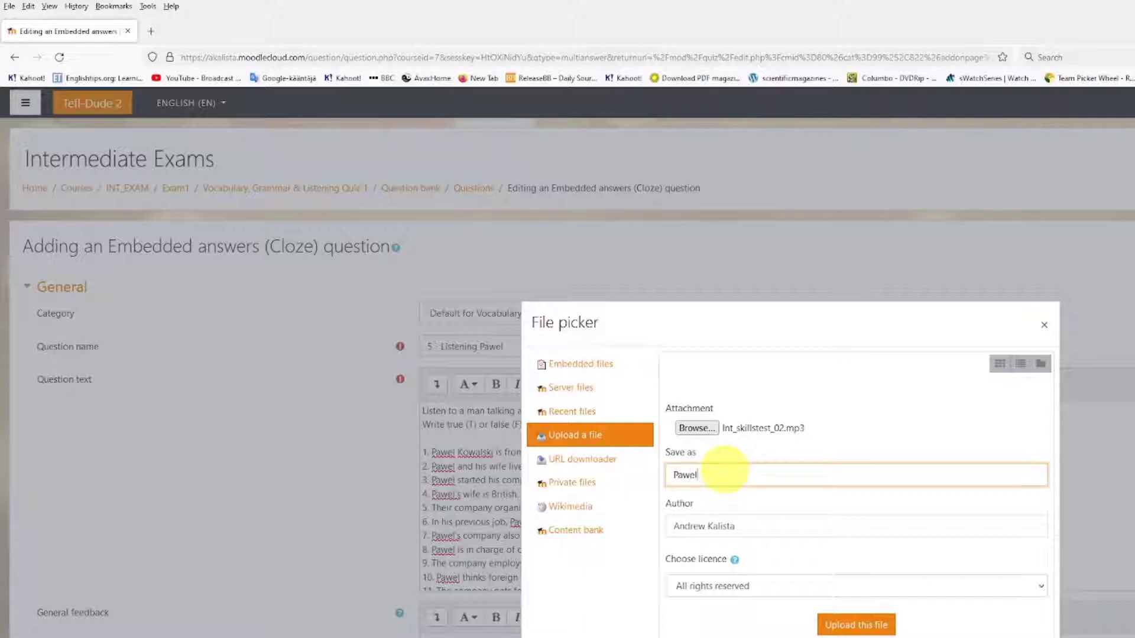
click(858, 628)
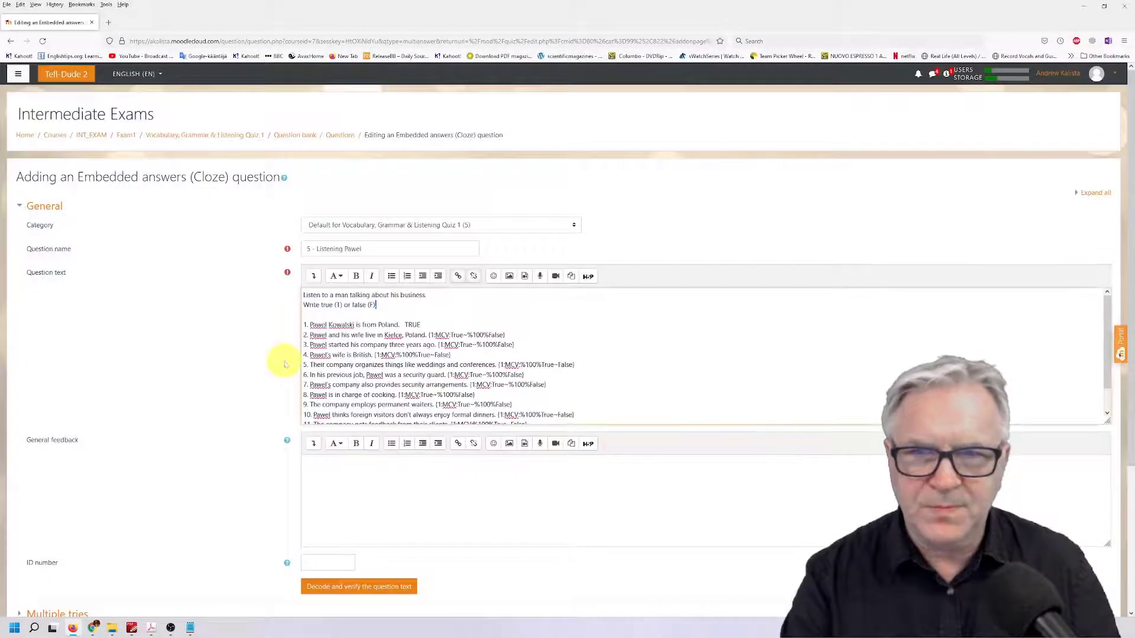
Decode and verify the question text, and save the listening question to the quiz.
scroll(265, 362, down, 5)
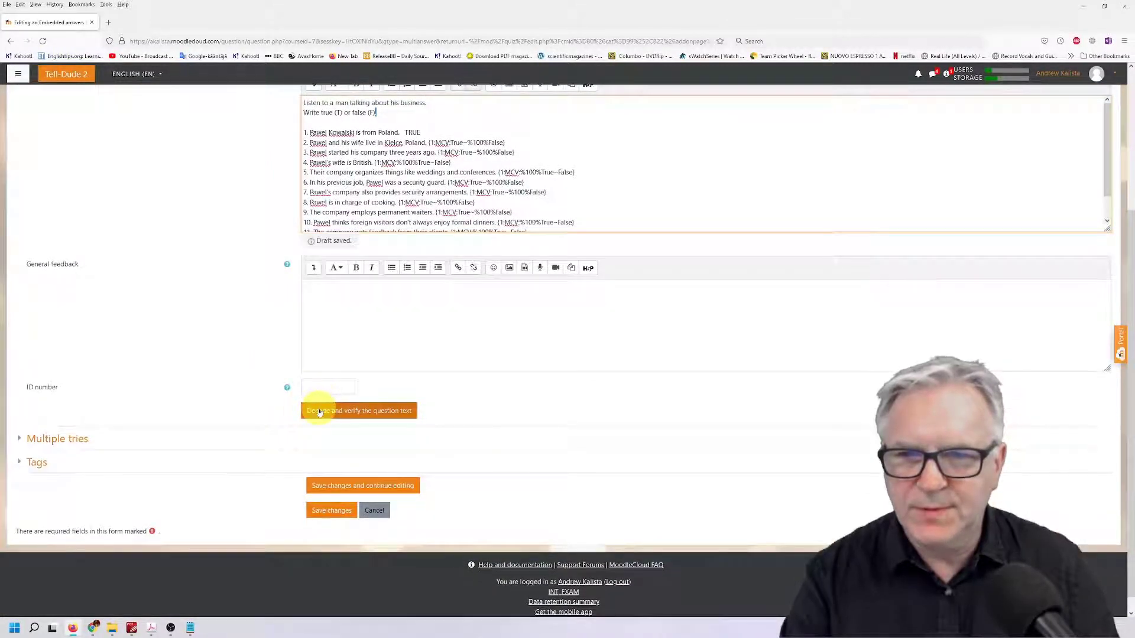
click(319, 412)
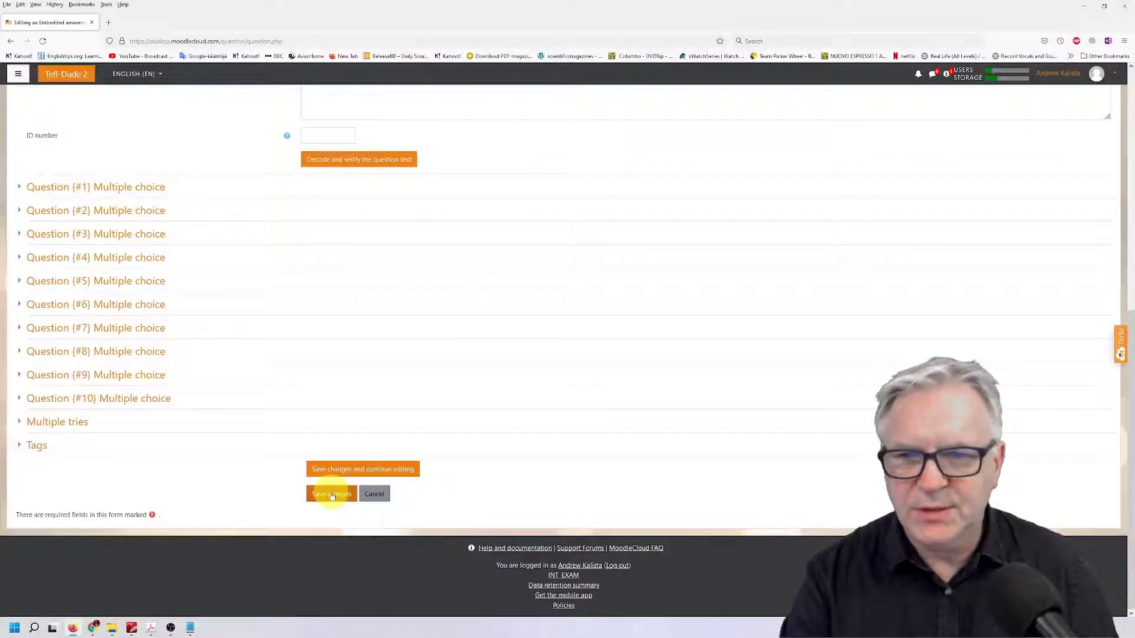
click(333, 495)
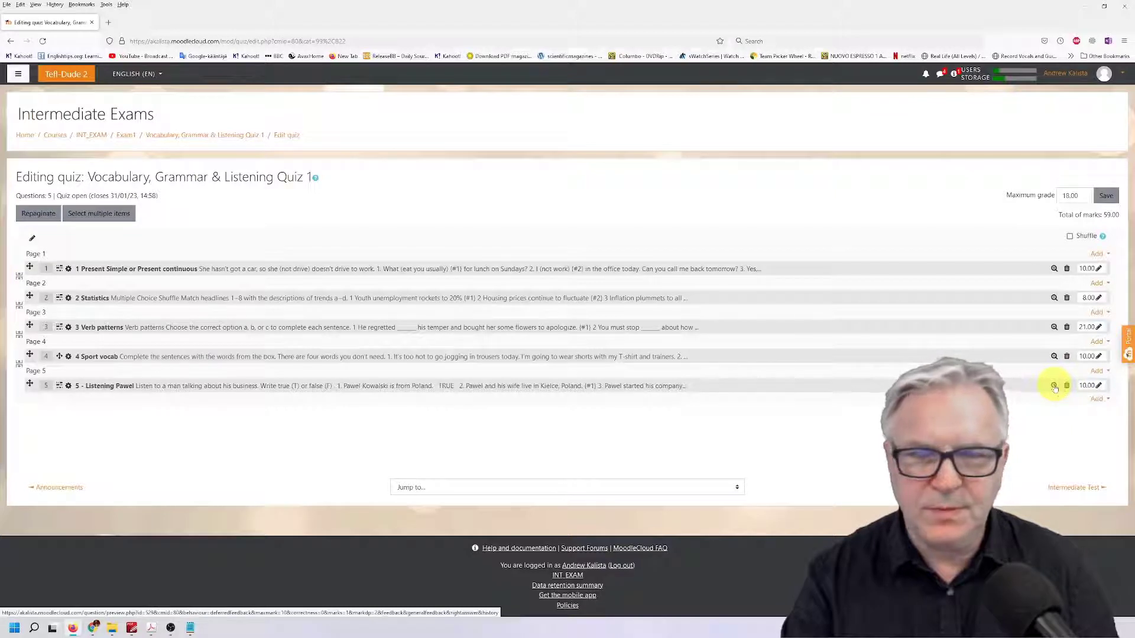
Preview the listening question in an enlarged window, test the audio playback, fill in the correct responses and close the preview.
click(1053, 386)
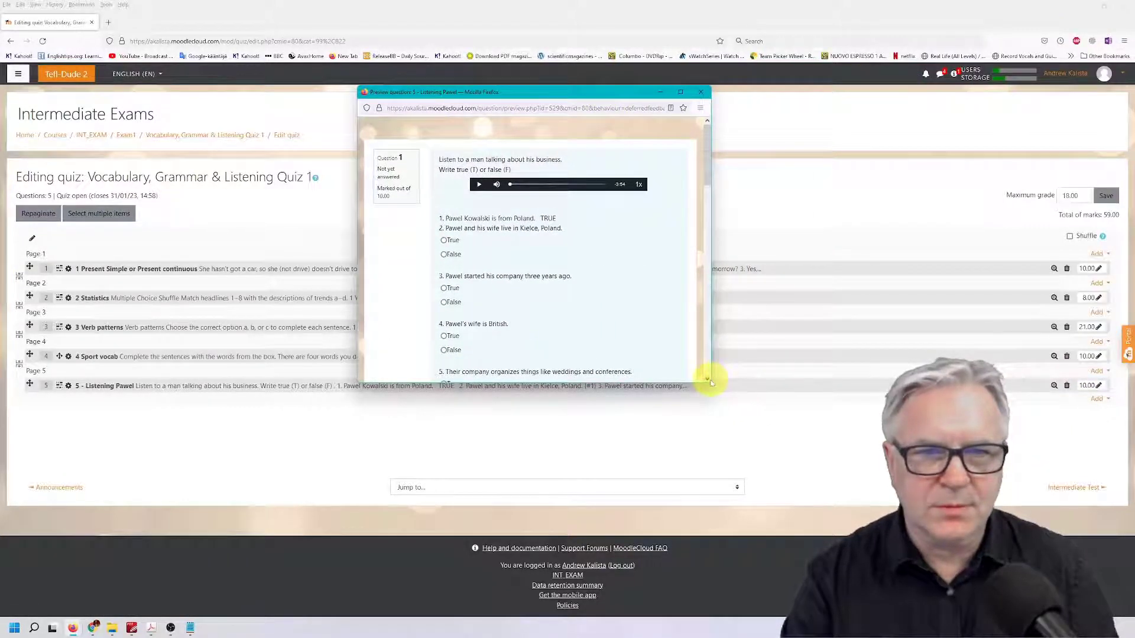
drag(709, 383, 892, 506)
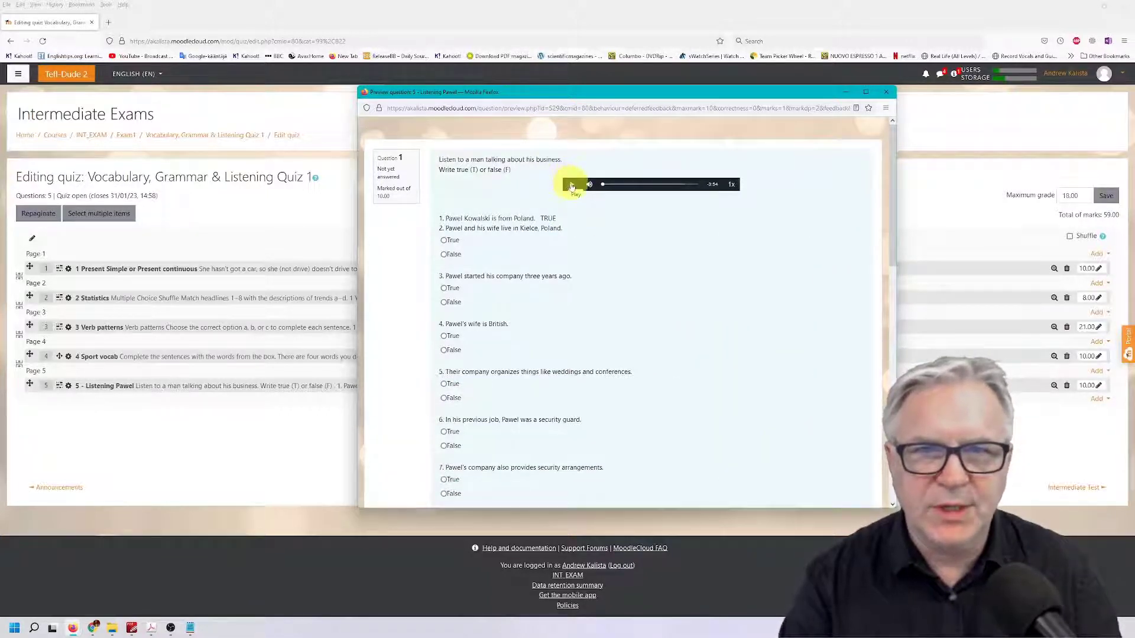
click(572, 186)
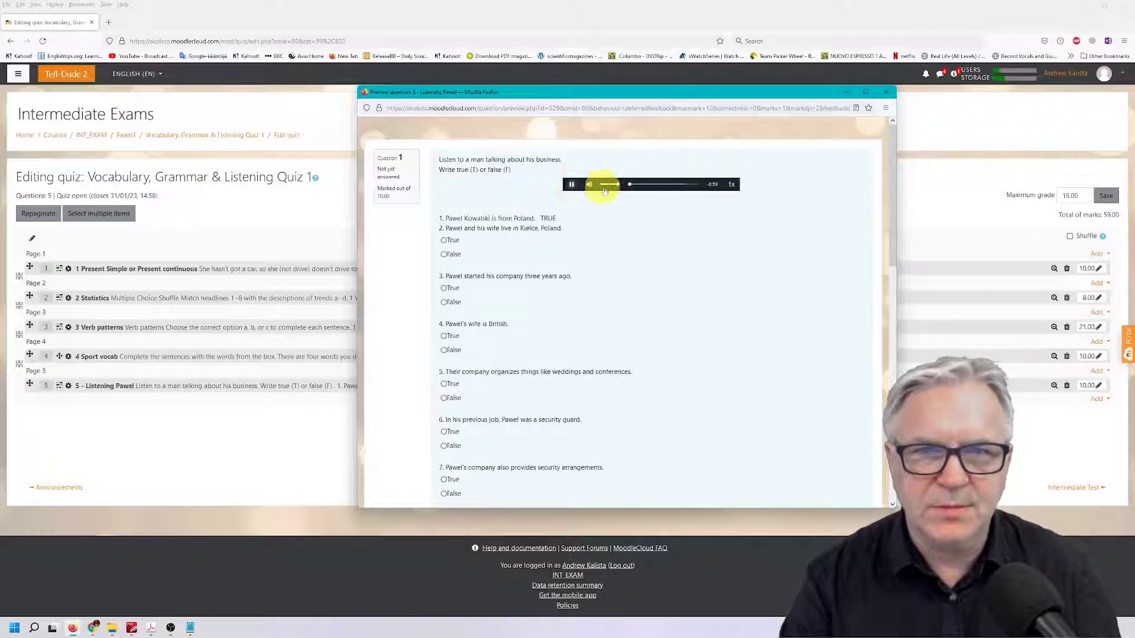
click(572, 186)
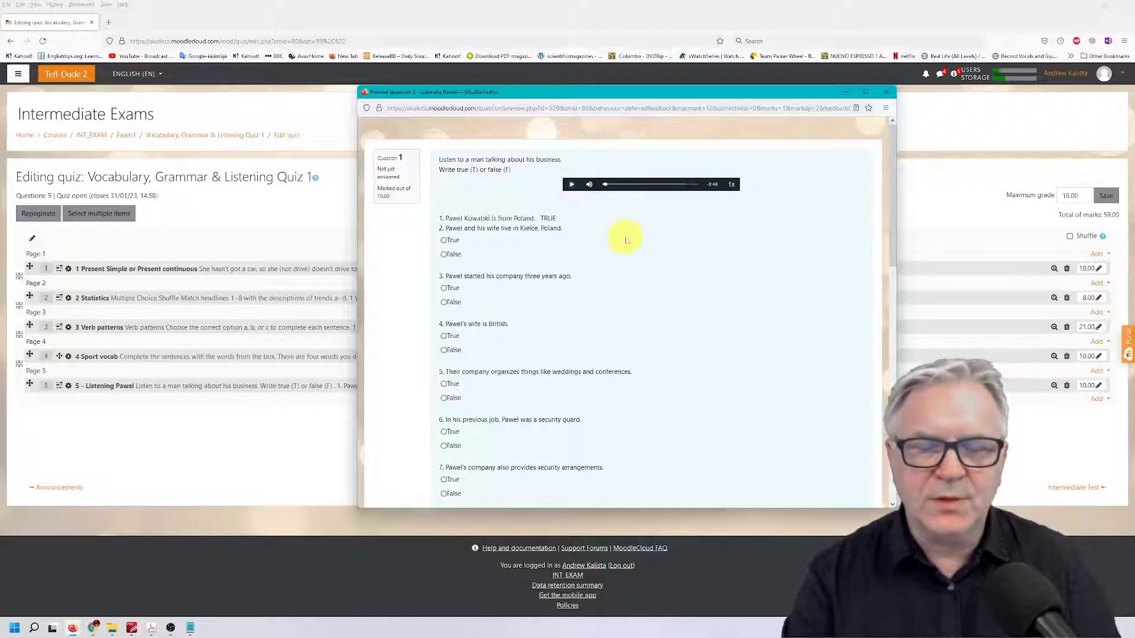
scroll(626, 269, down, 6)
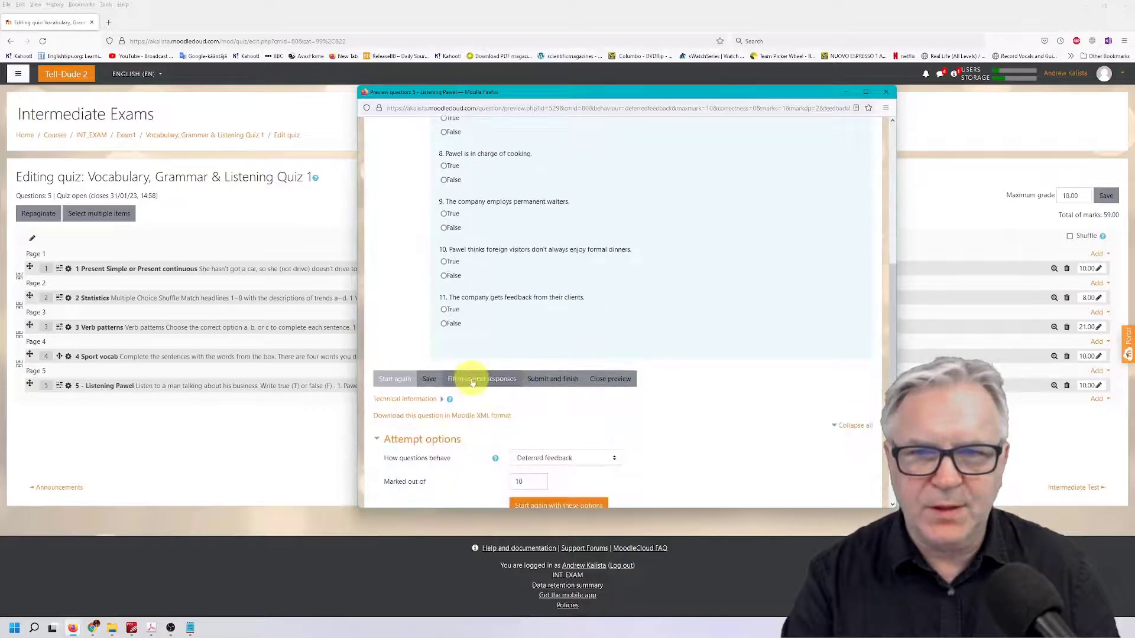
click(476, 380)
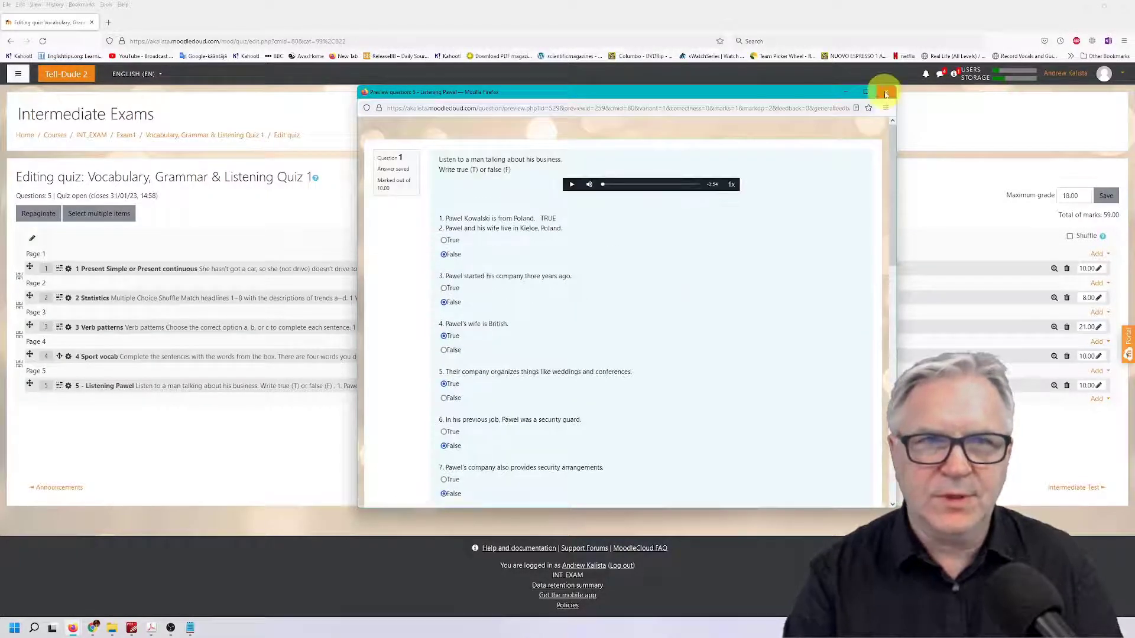
click(885, 94)
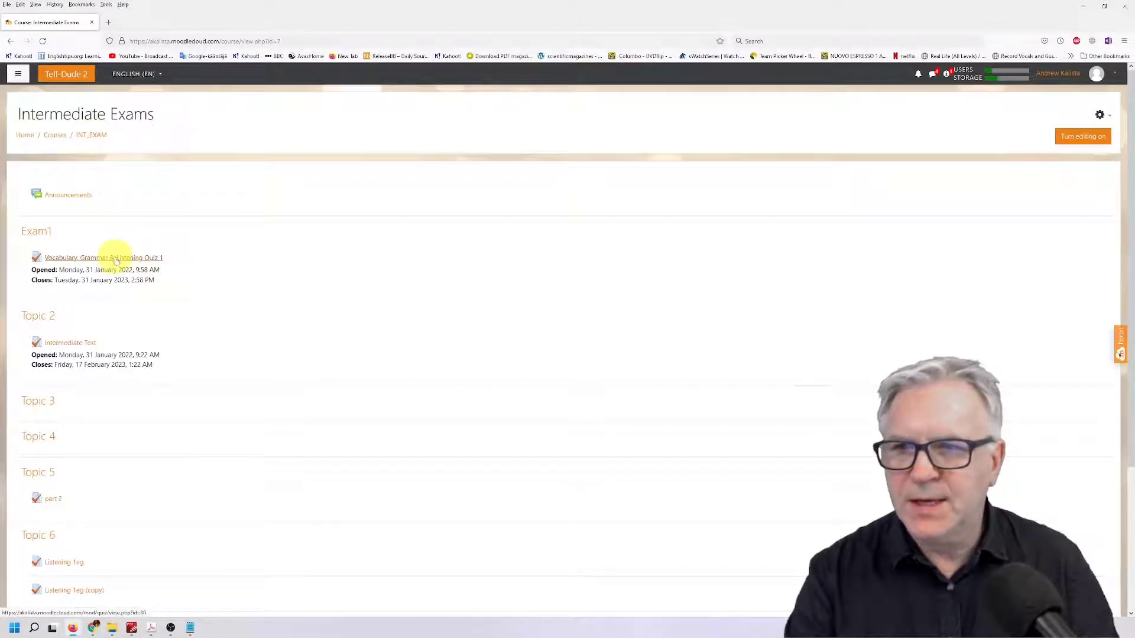
Open Vocabulary, Grammar & Listening Quiz 1 from the course page and view its list of questions in quiz editing.
click(117, 260)
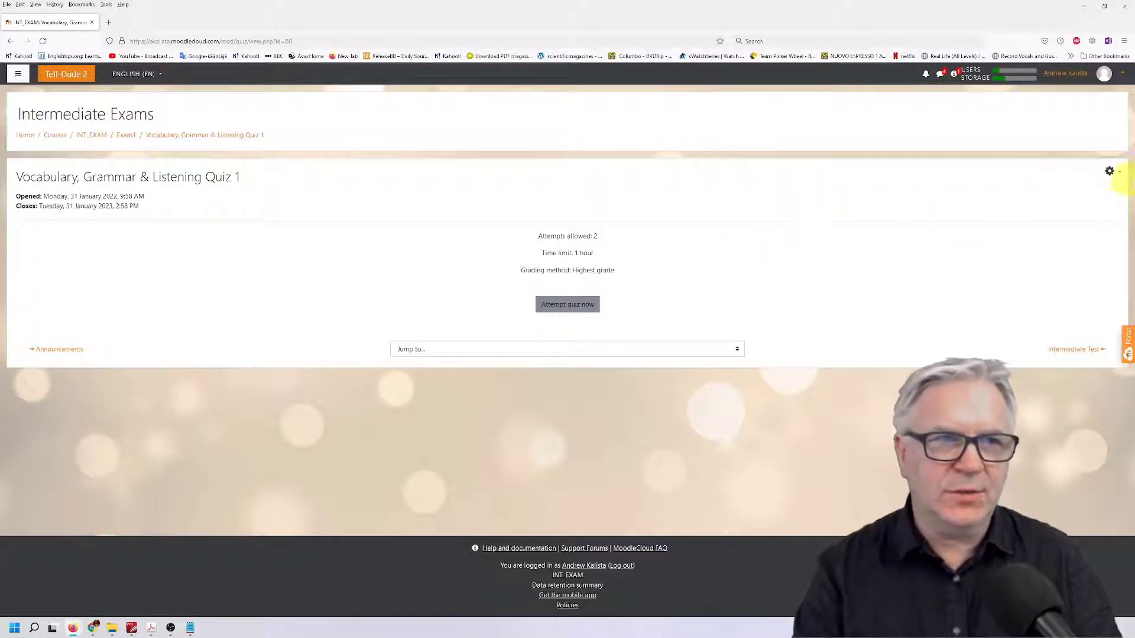
click(1109, 171)
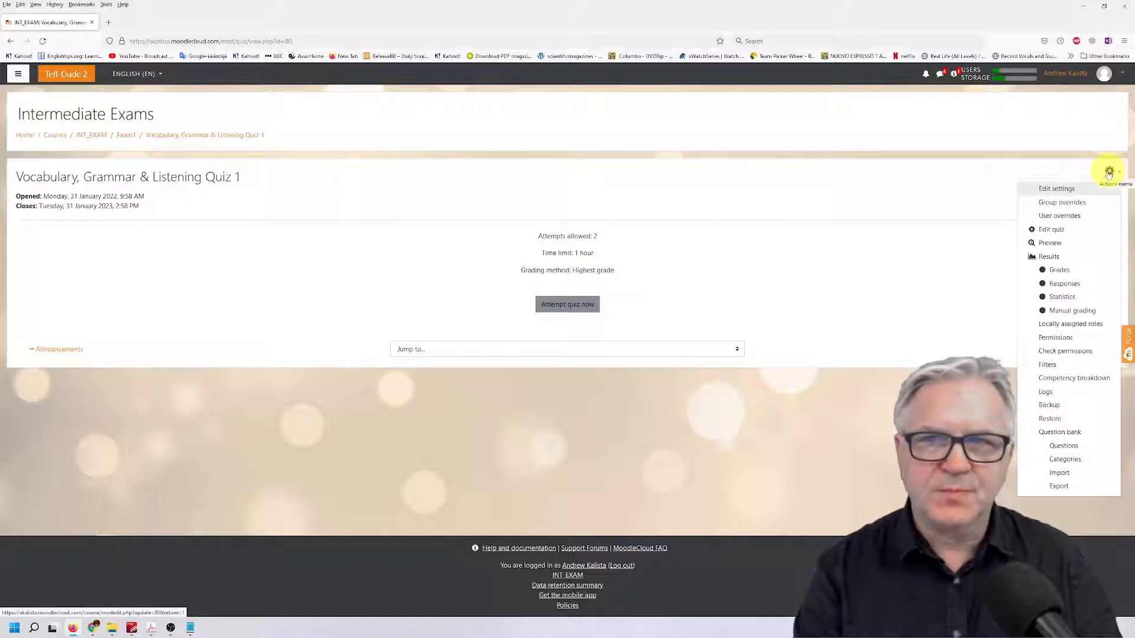
click(1046, 231)
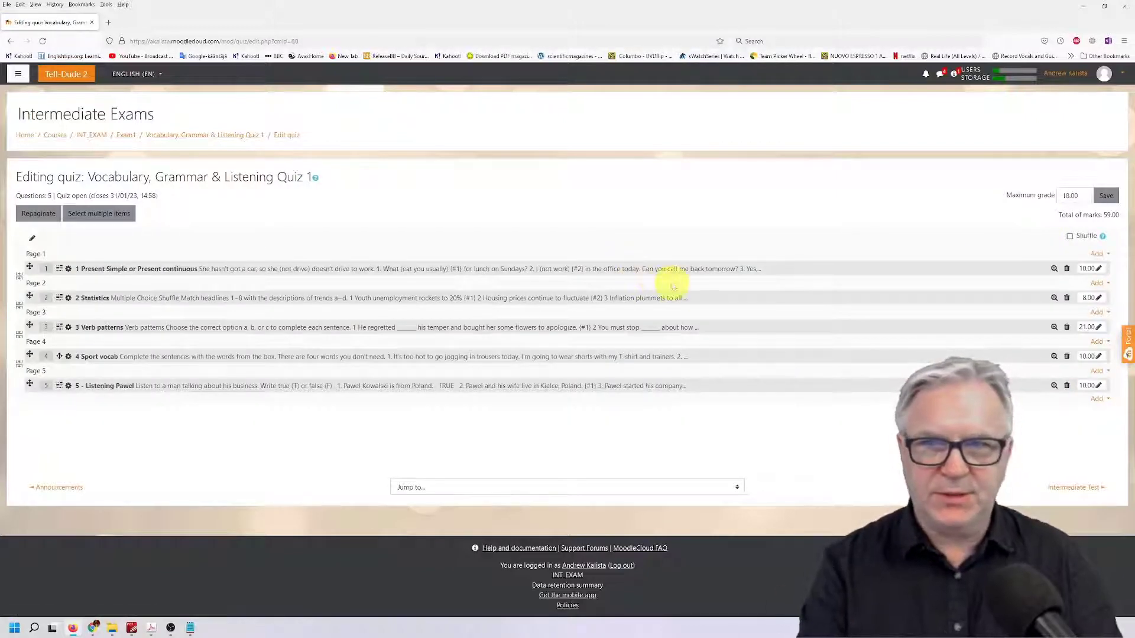
Return to the Exam1 section, reopen Vocabulary, Grammar & Listening Quiz 1 and start a timed attempt.
click(125, 135)
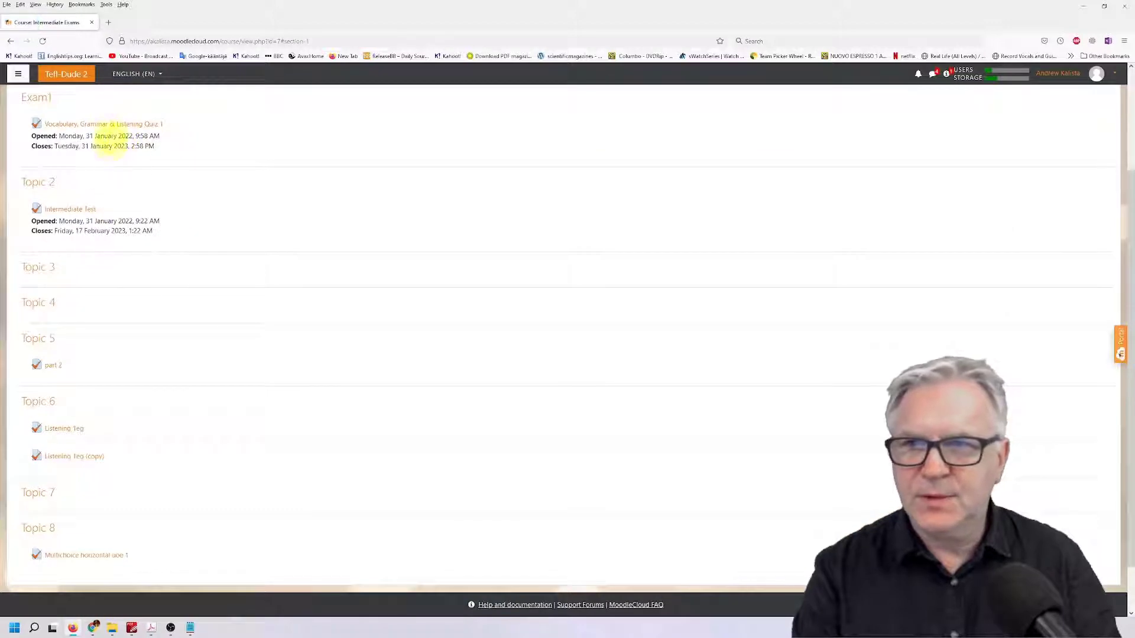
click(109, 125)
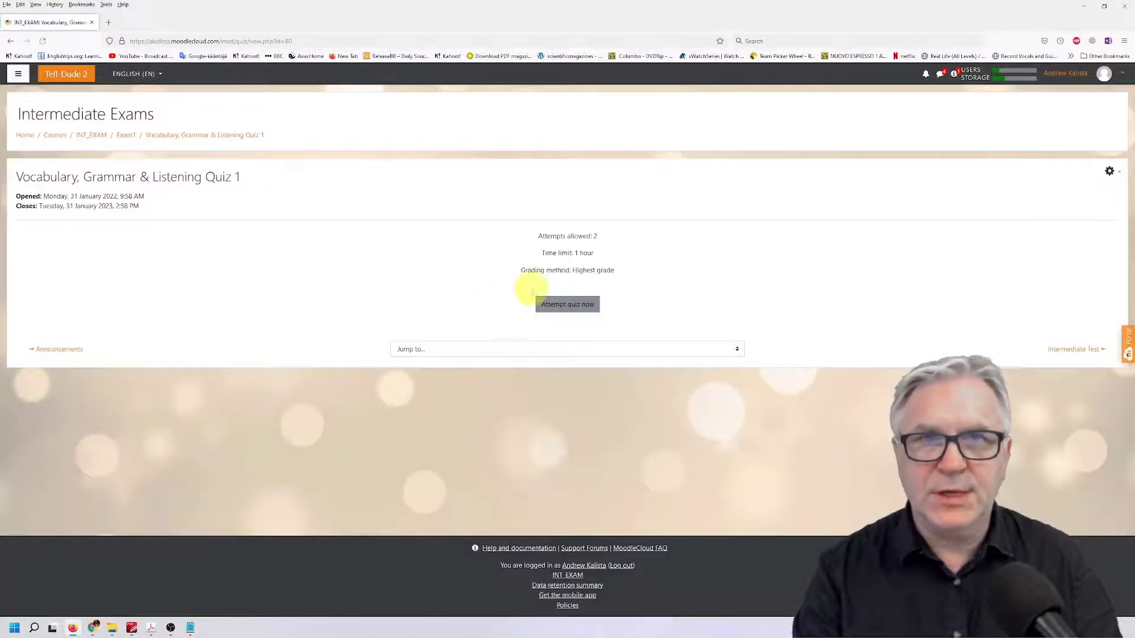
click(554, 308)
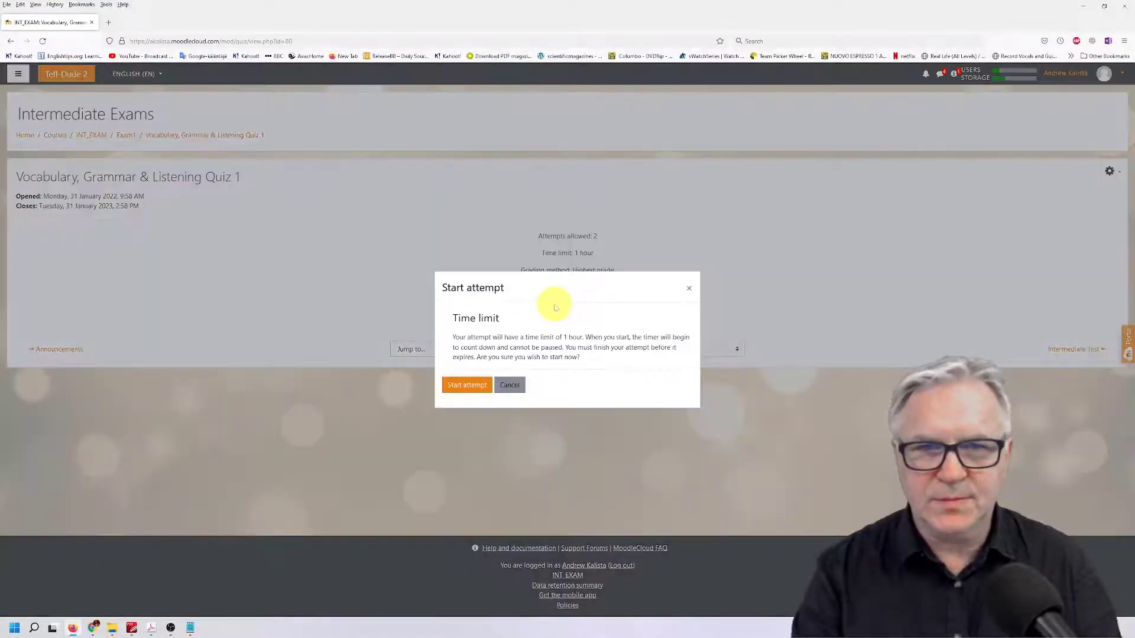
click(468, 385)
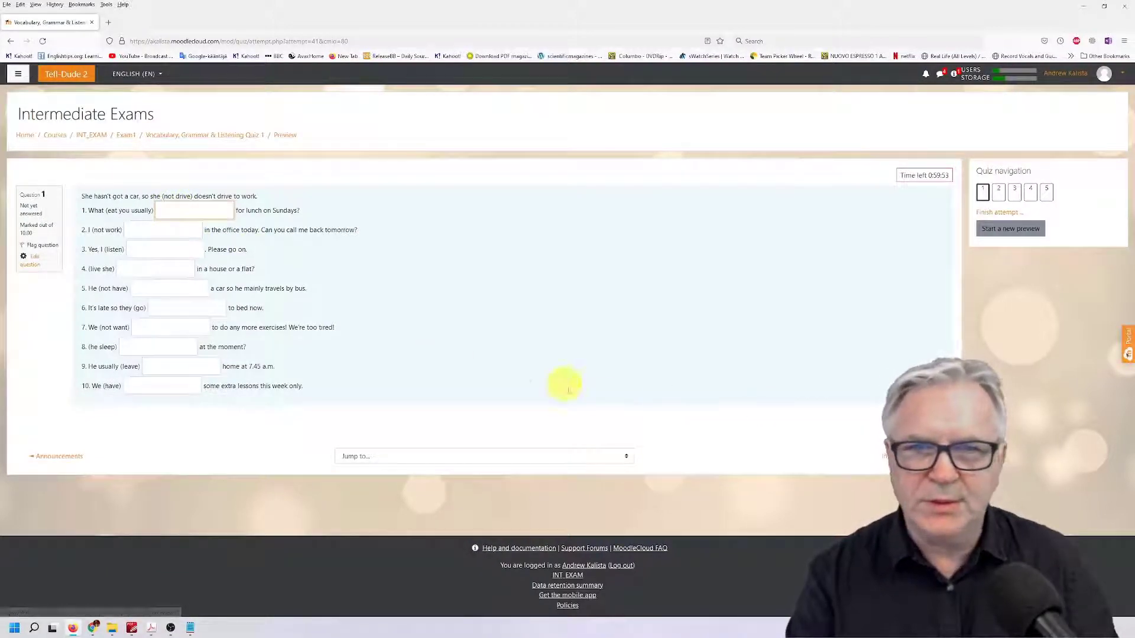
Select trend descriptions for the first four headlines of question 2, choosing "d to improve / increase slightly" for headline 1.
click(998, 195)
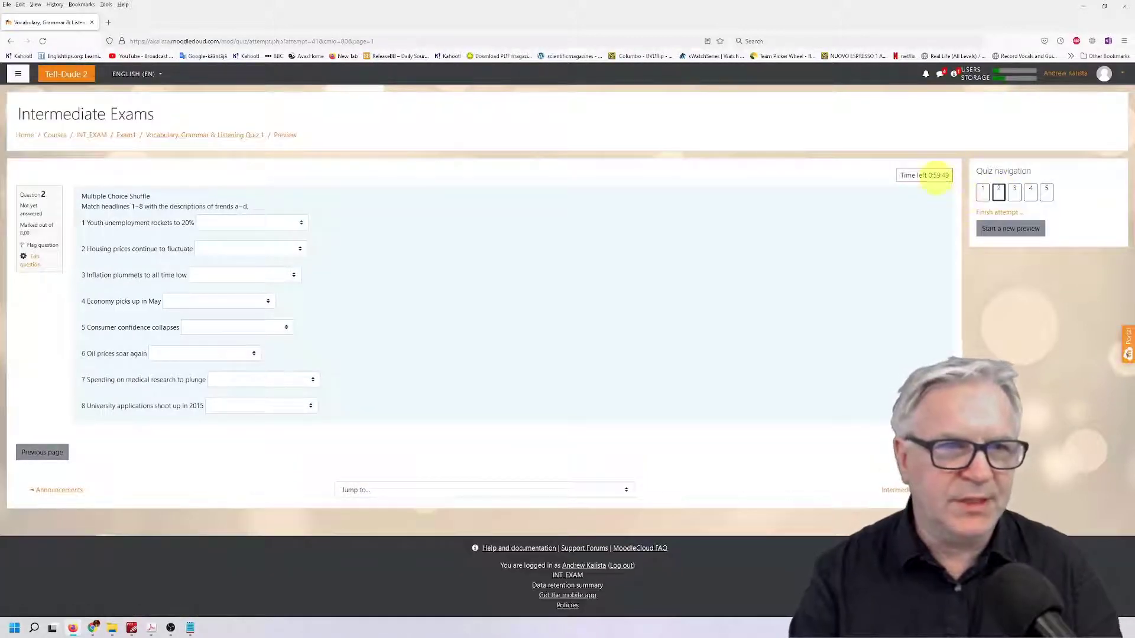
drag(926, 176, 938, 176)
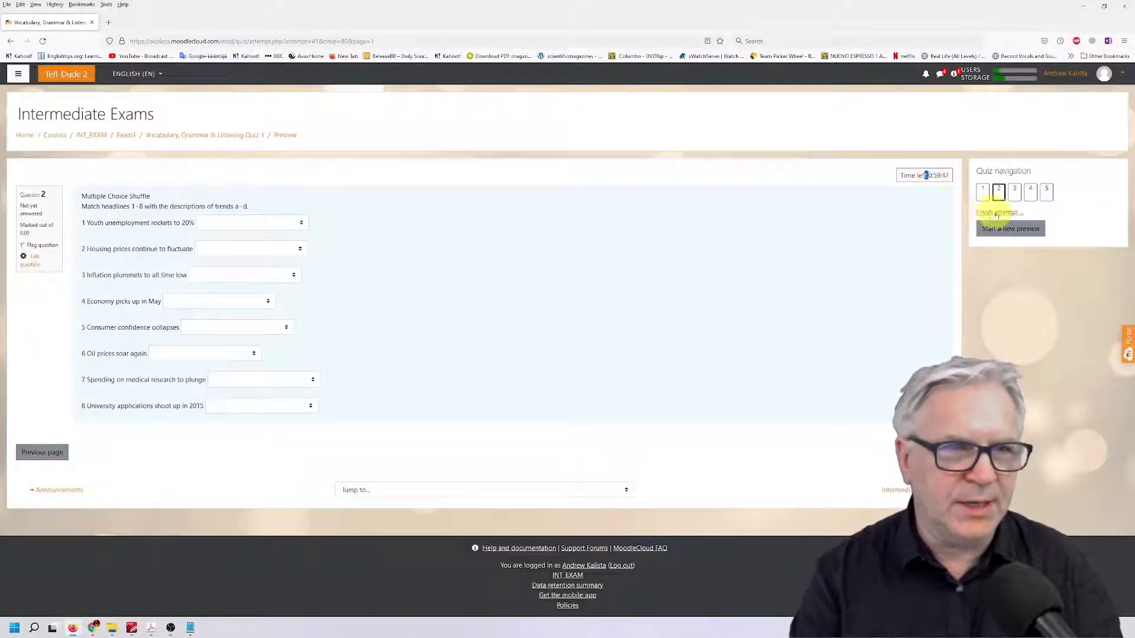
click(300, 222)
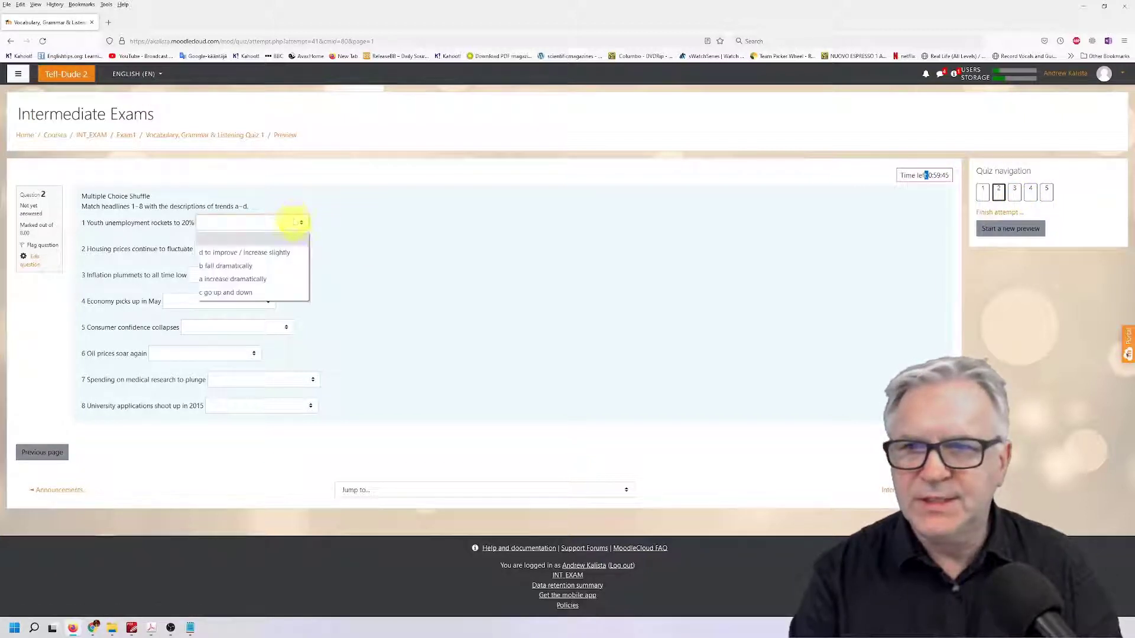
click(281, 250)
click(260, 249)
click(262, 279)
click(251, 275)
click(241, 319)
click(235, 306)
click(228, 329)
Go to question 3 of the attempt, open the Verb patterns question for editing and examine its coded sentences.
click(1015, 195)
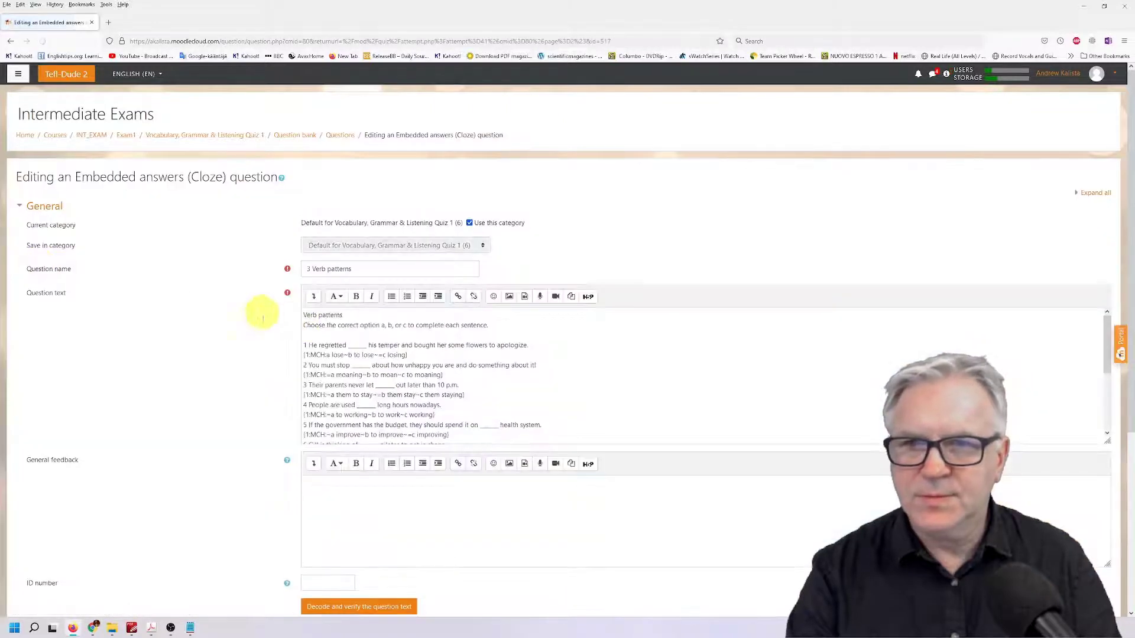
scroll(354, 384, up, 2)
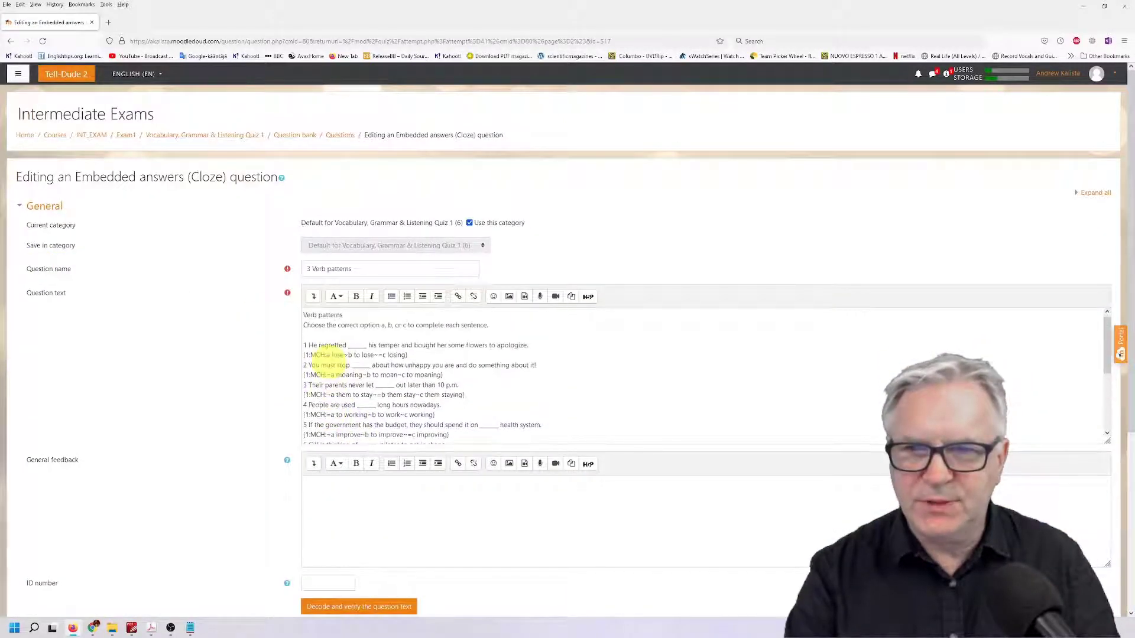
scroll(328, 360, down, 2)
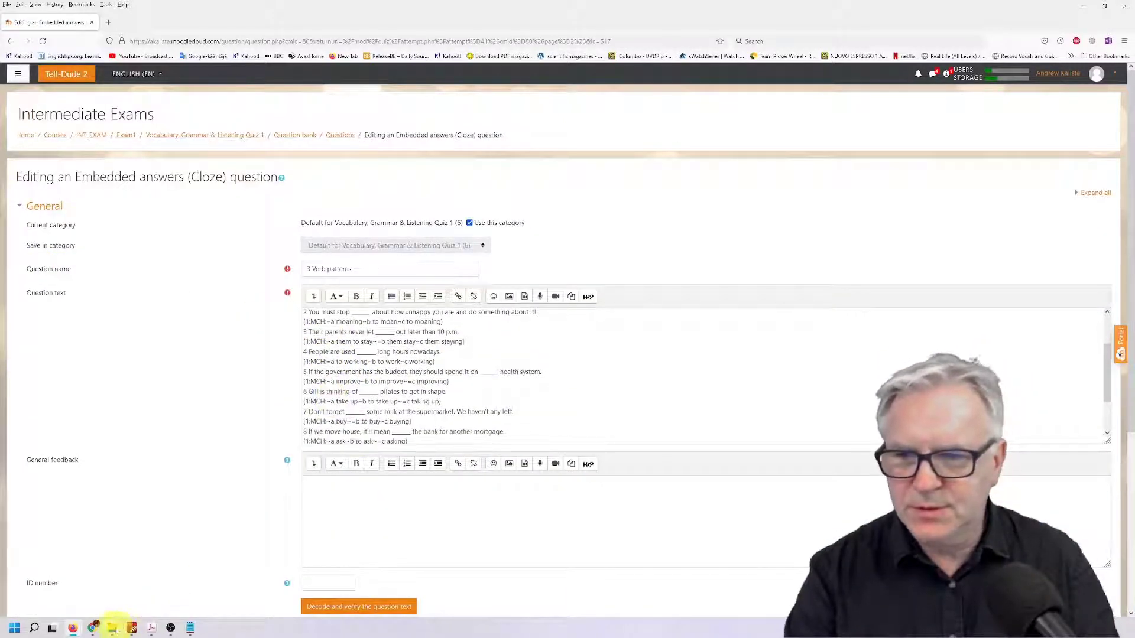
Open the radio buttons MCH text file from the notes folder and select its ten MCV-coded verb pattern sentences for copying.
mouse_move(115, 627)
click(83, 583)
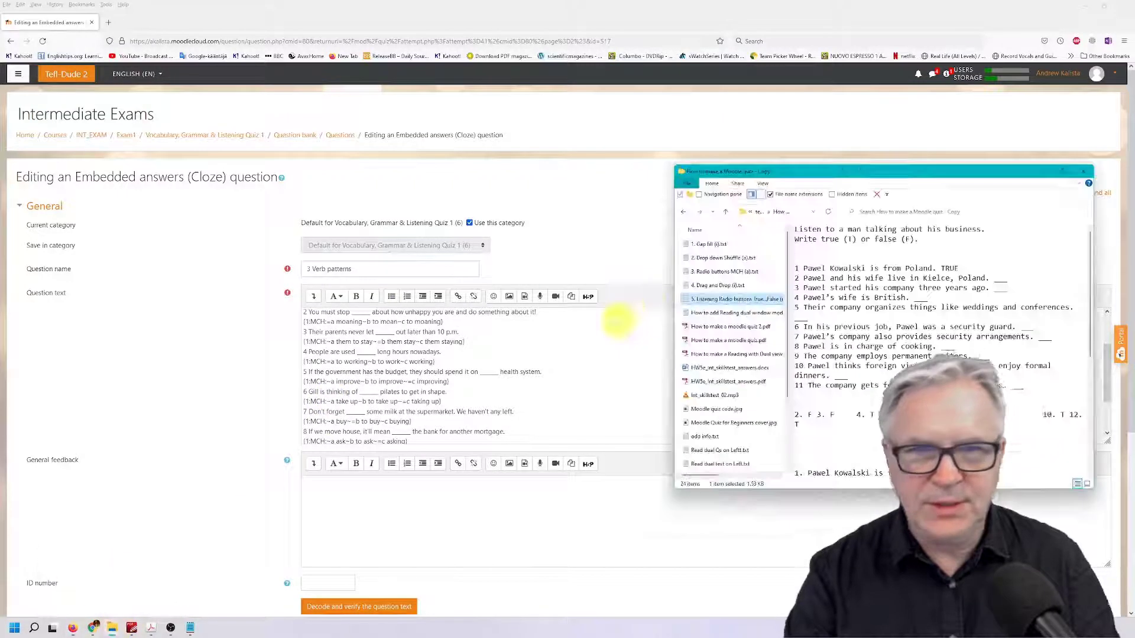
click(725, 270)
double_click(725, 271)
scroll(547, 355, down, 3)
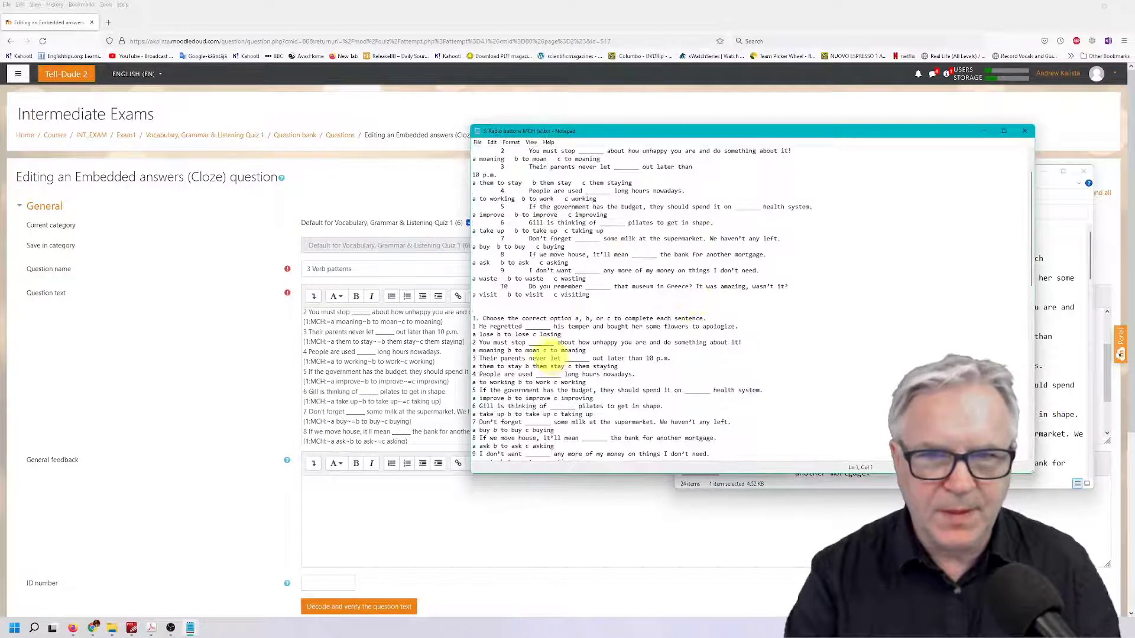
scroll(548, 356, down, 6)
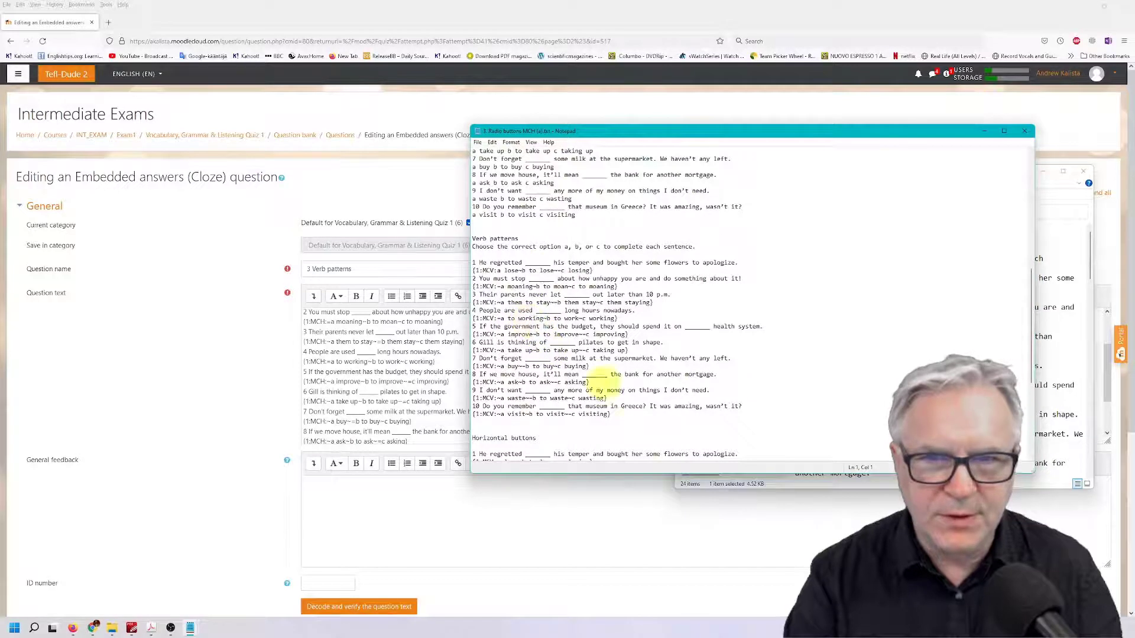
drag(614, 415, 473, 262)
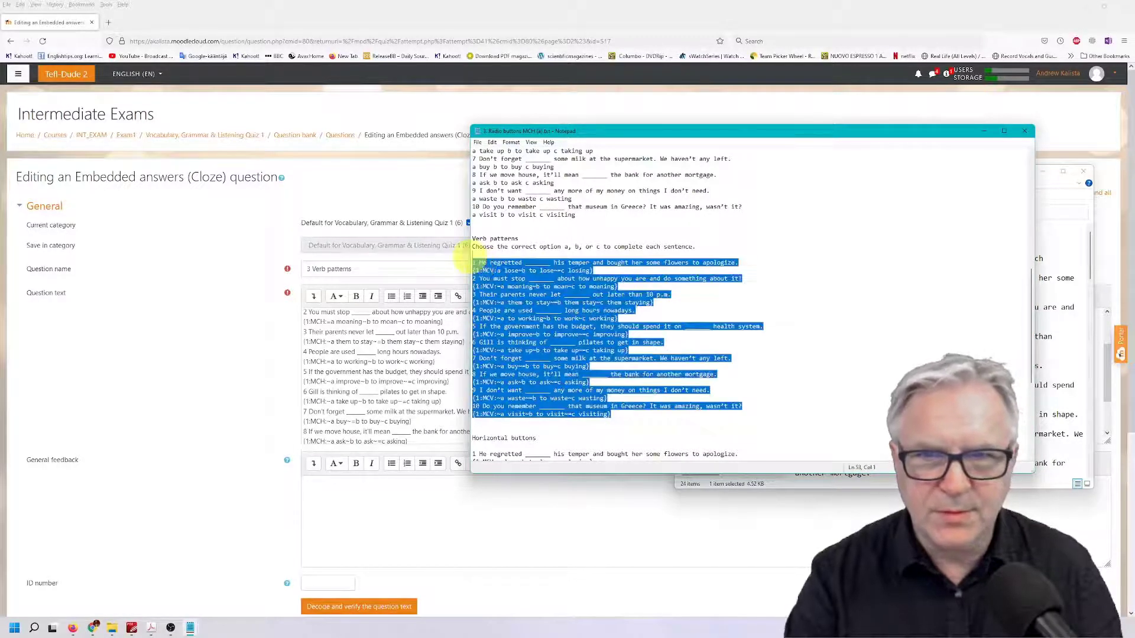
Replace the MCH-coded sentences in the Verb patterns question text with the ten copied MCV-coded sentences.
click(393, 331)
scroll(473, 402, down, 1)
drag(464, 436, 289, 346)
key(ctrl+v)
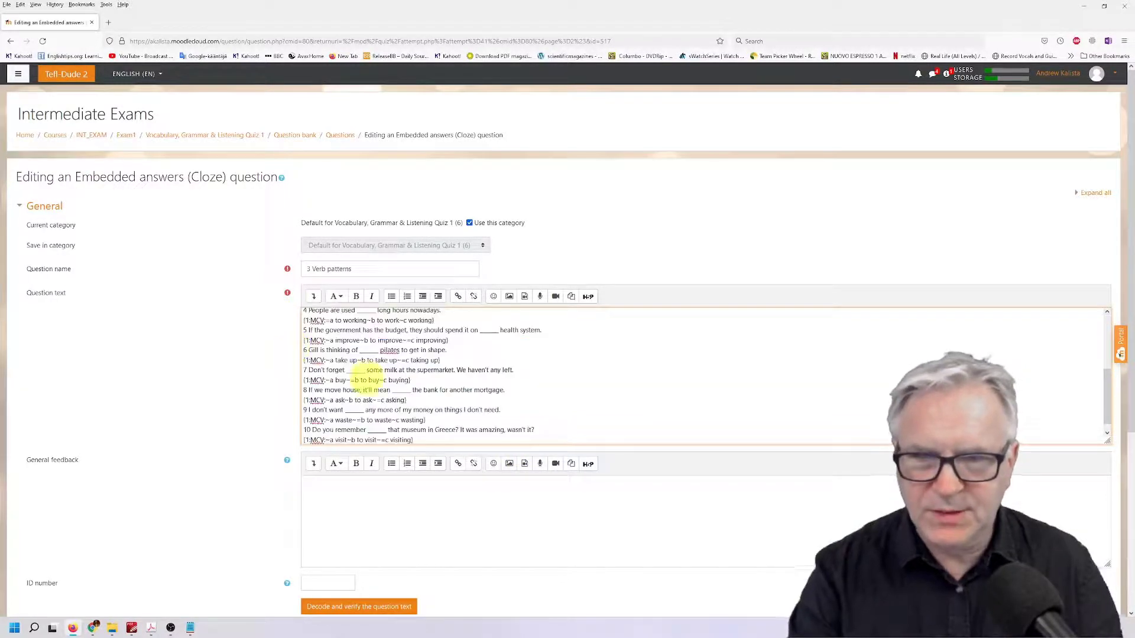
Decode and verify the Verb patterns question text, and save the question to return to the attempt.
scroll(366, 552, down, 1)
scroll(366, 552, down, 1)
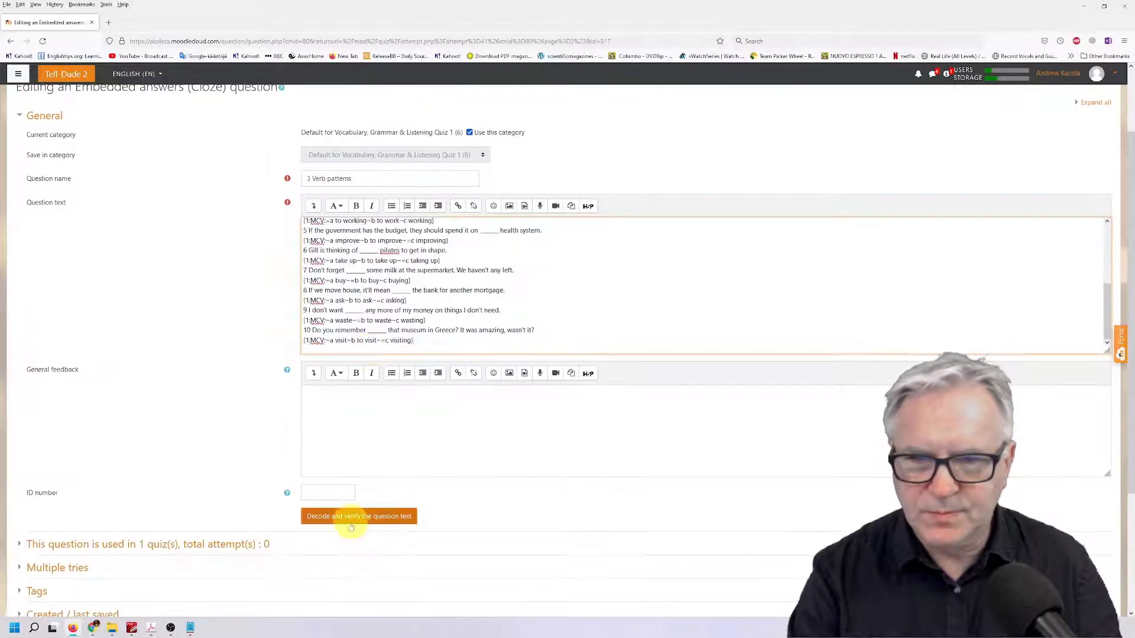
click(331, 515)
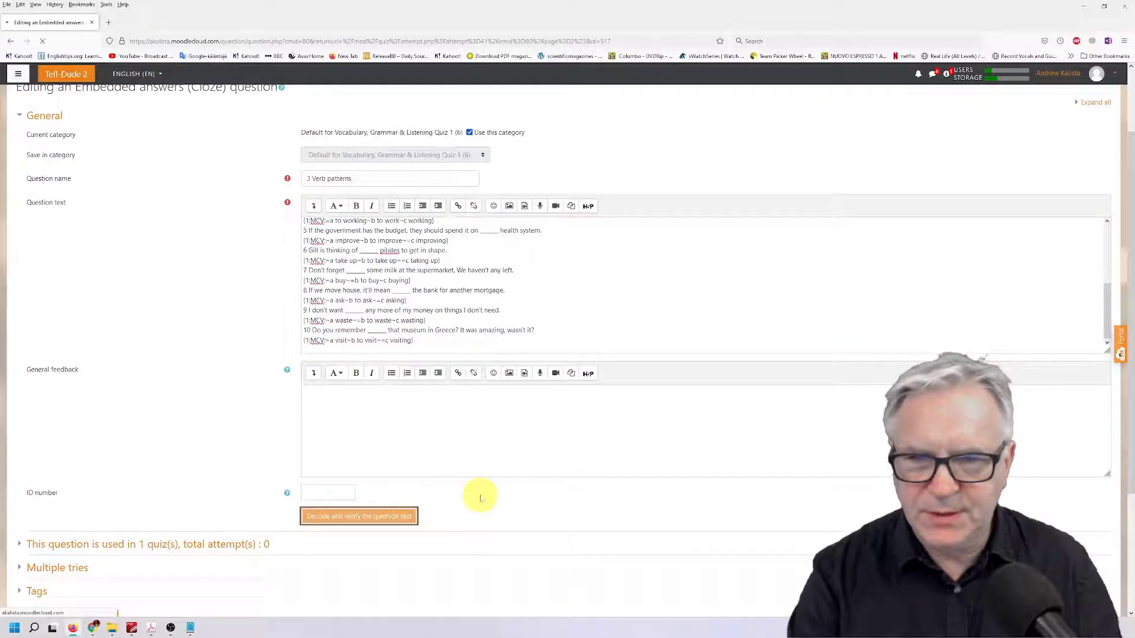
scroll(476, 493, down, 8)
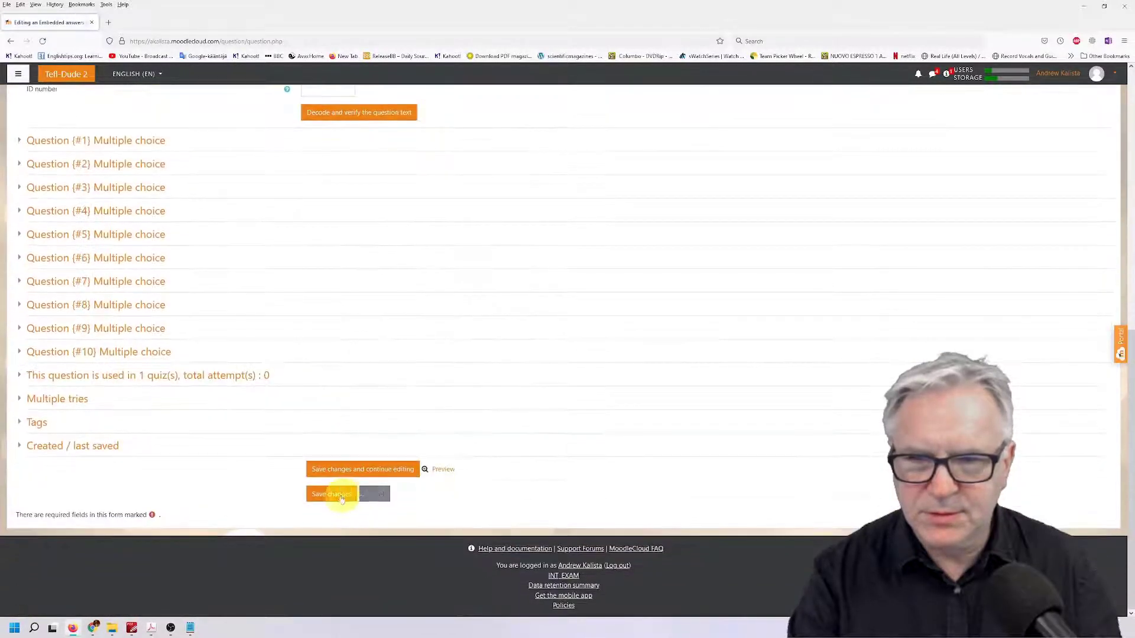
click(332, 494)
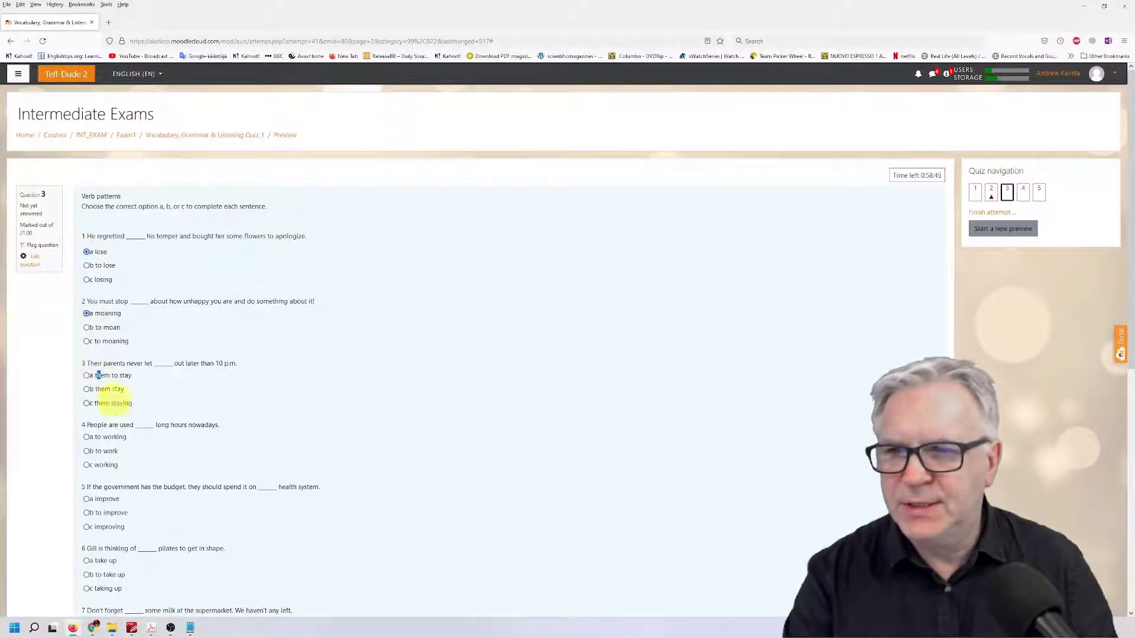
Answer sentences 4 to 7 of question 3 with "a to working", "b to improve", "b to take up" and "b to buy".
click(102, 439)
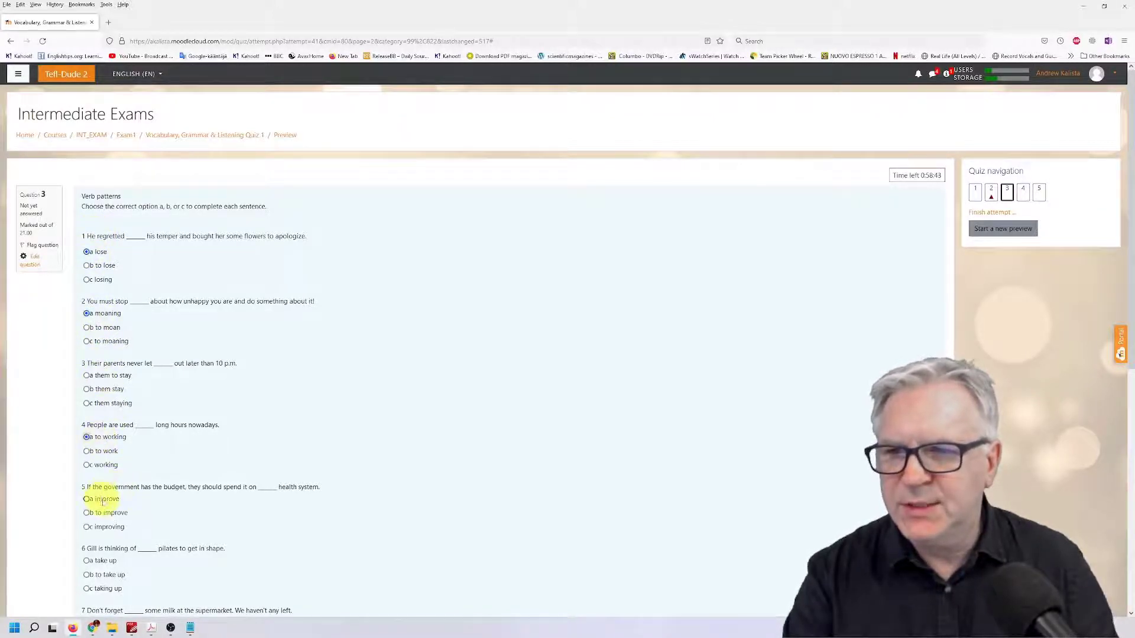
scroll(127, 402, down, 3)
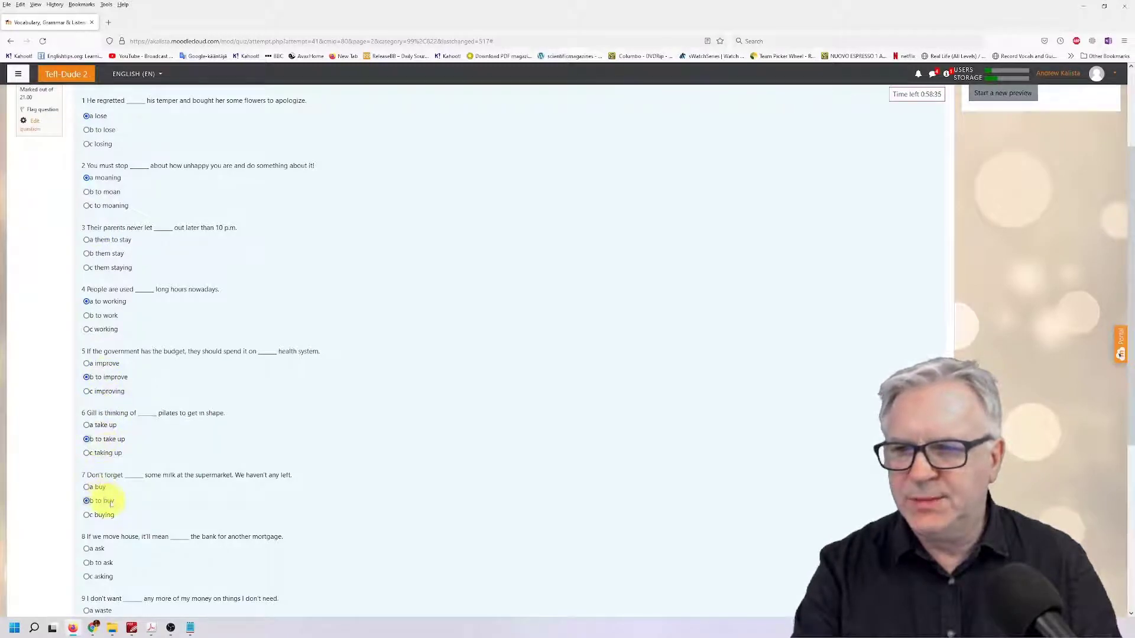
scroll(118, 520, down, 1)
scroll(733, 355, up, 4)
View questions 4 and 5 of the attempt, and open the listening question's editor to review its MCV true/false code before saving.
click(1025, 190)
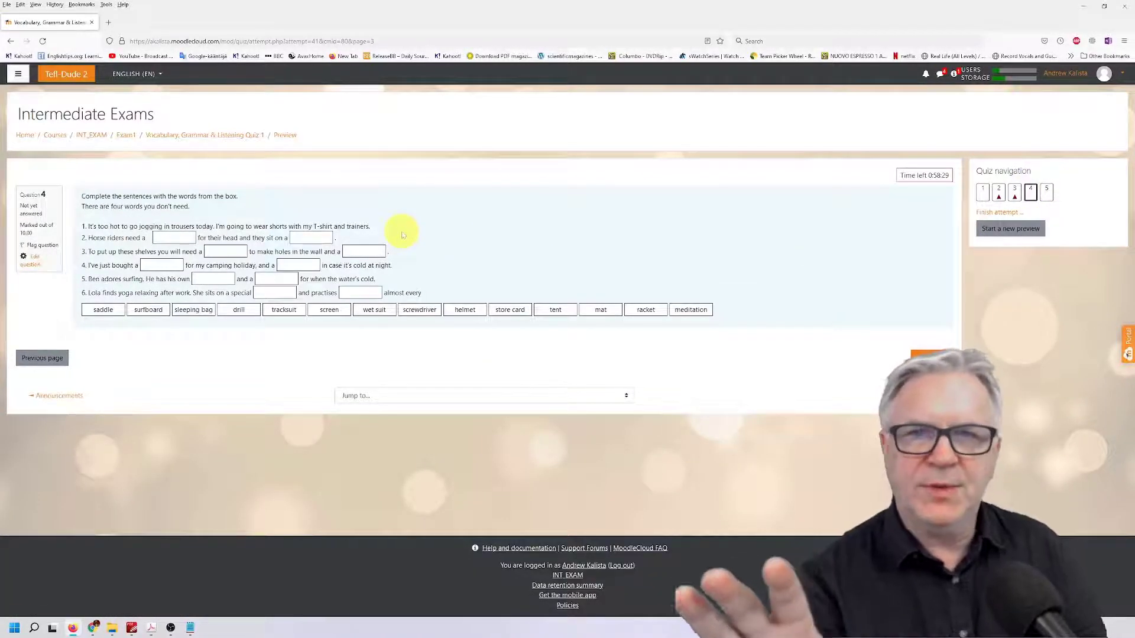
click(1049, 195)
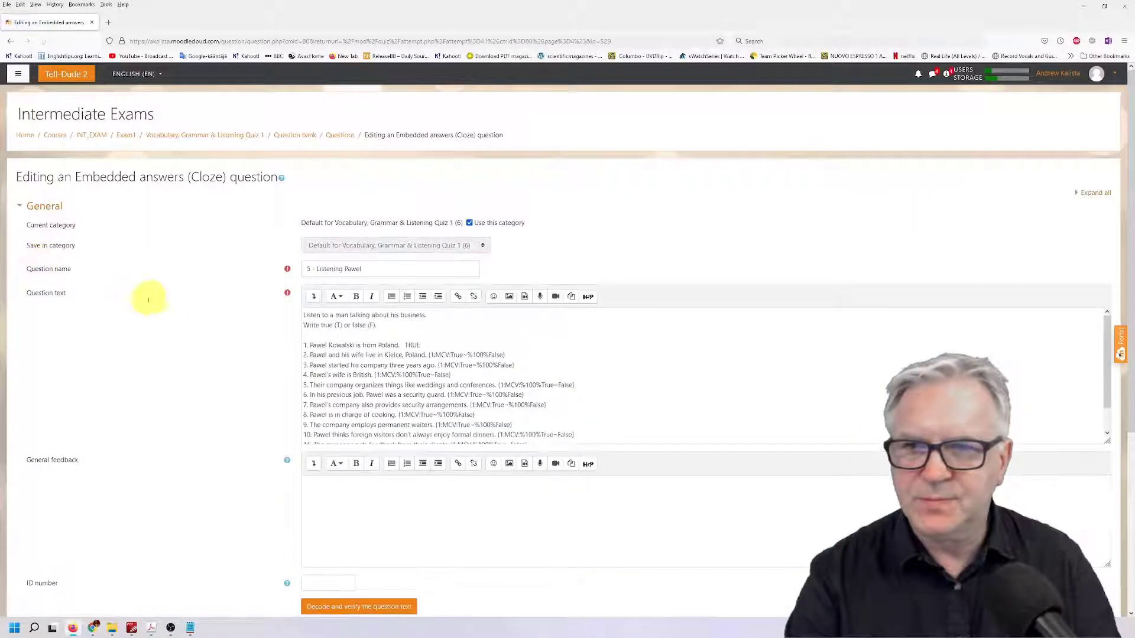
scroll(295, 363, down, 3)
scroll(300, 360, down, 2)
click(330, 493)
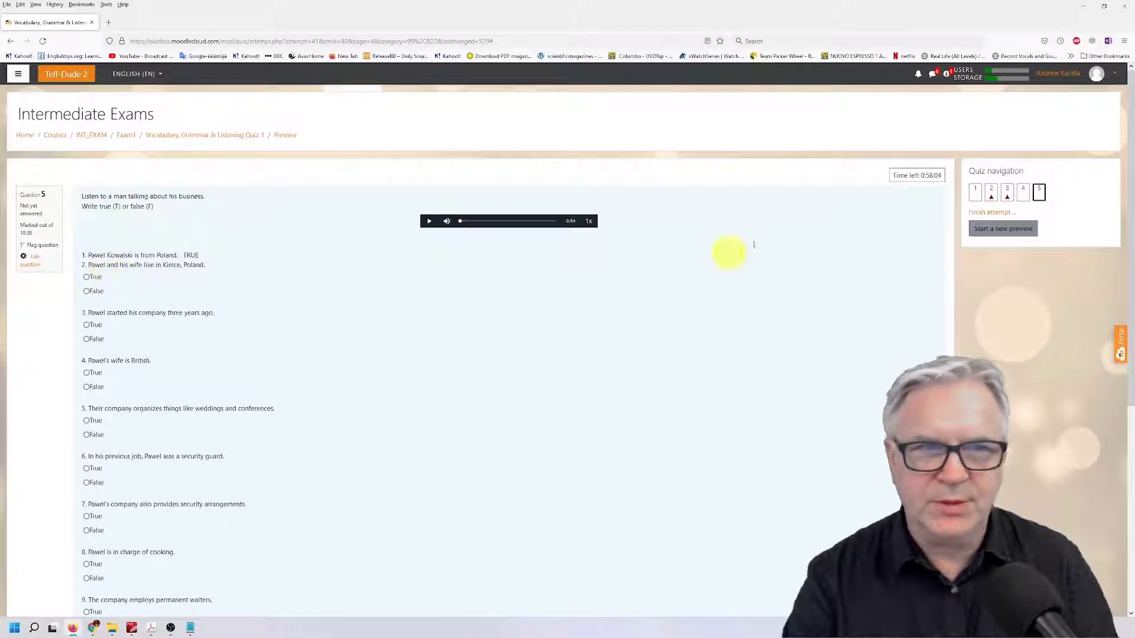
Look through the true/false items of question 5, finish the attempt and submit all answers.
scroll(873, 292, down, 3)
scroll(874, 291, down, 2)
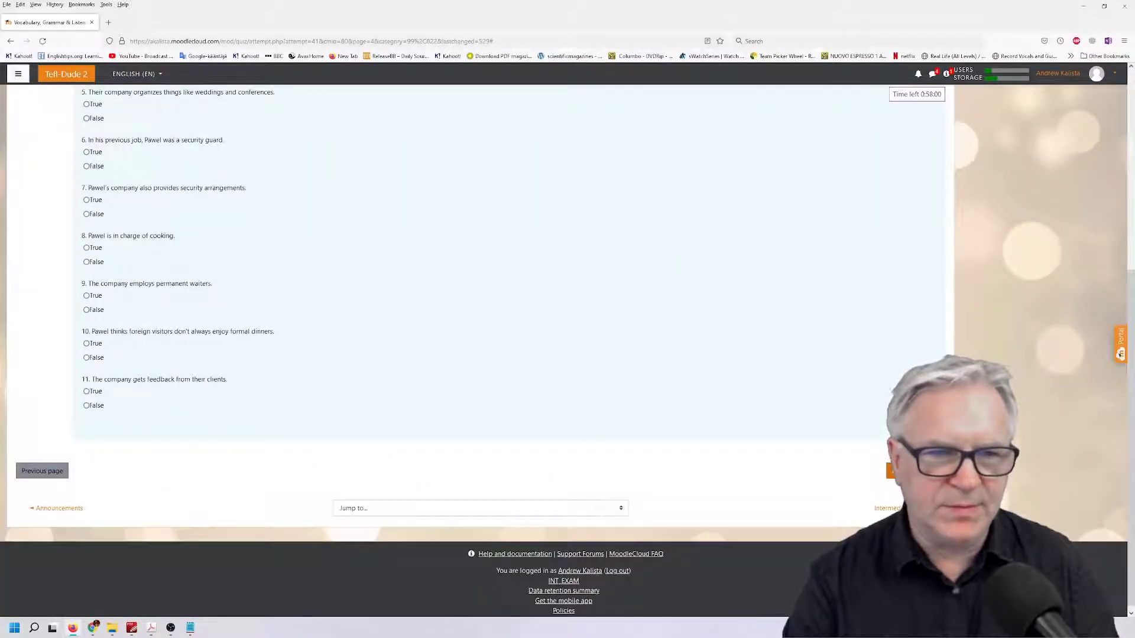
click(890, 471)
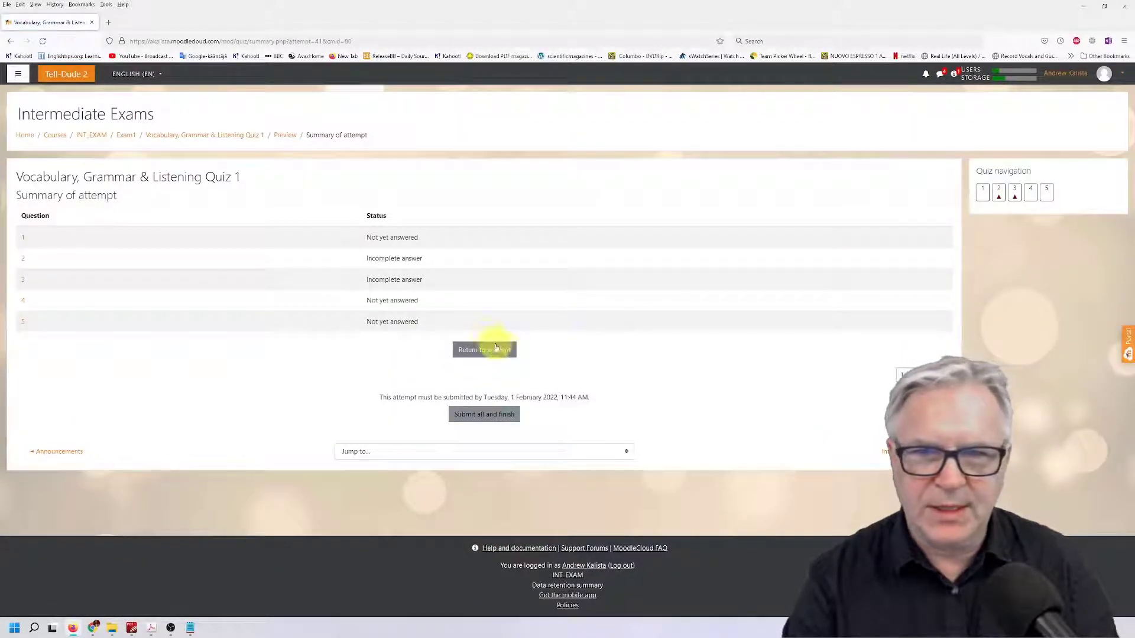
click(482, 412)
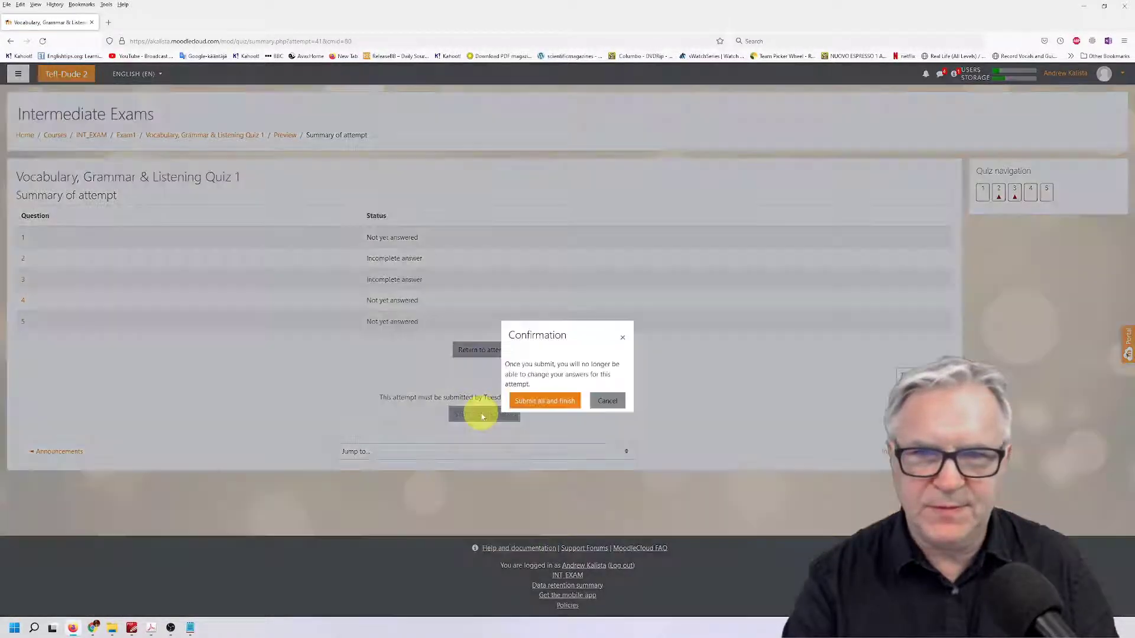
click(537, 401)
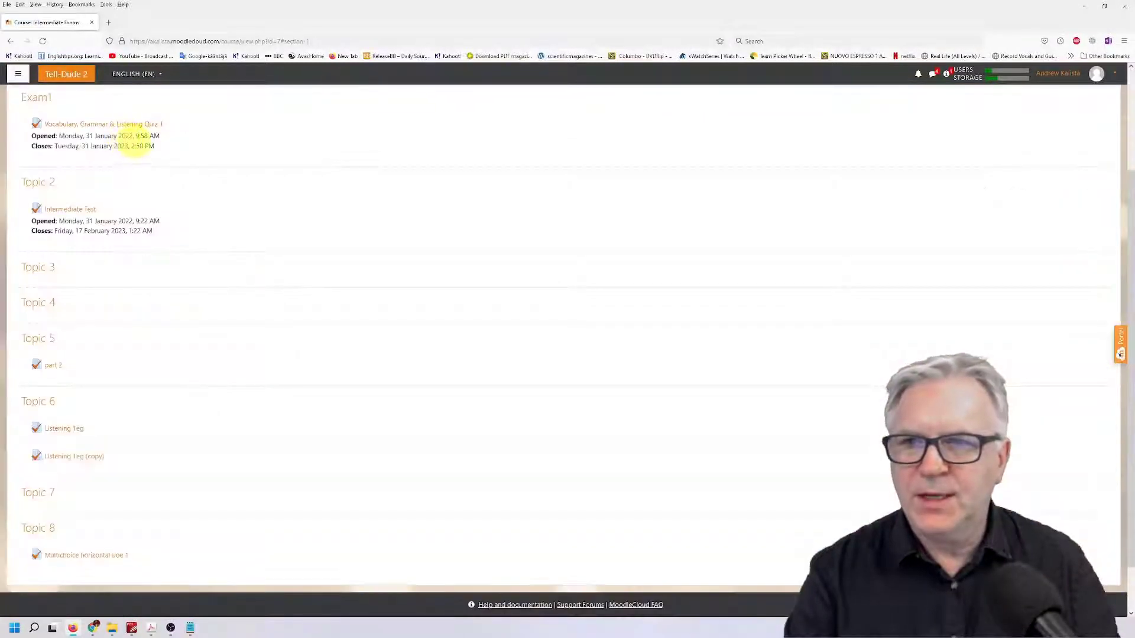
Open Vocabulary, Grammar & Listening Quiz 1 for editing and remove the page break between questions 4 and 5.
scroll(894, 205, up, 2)
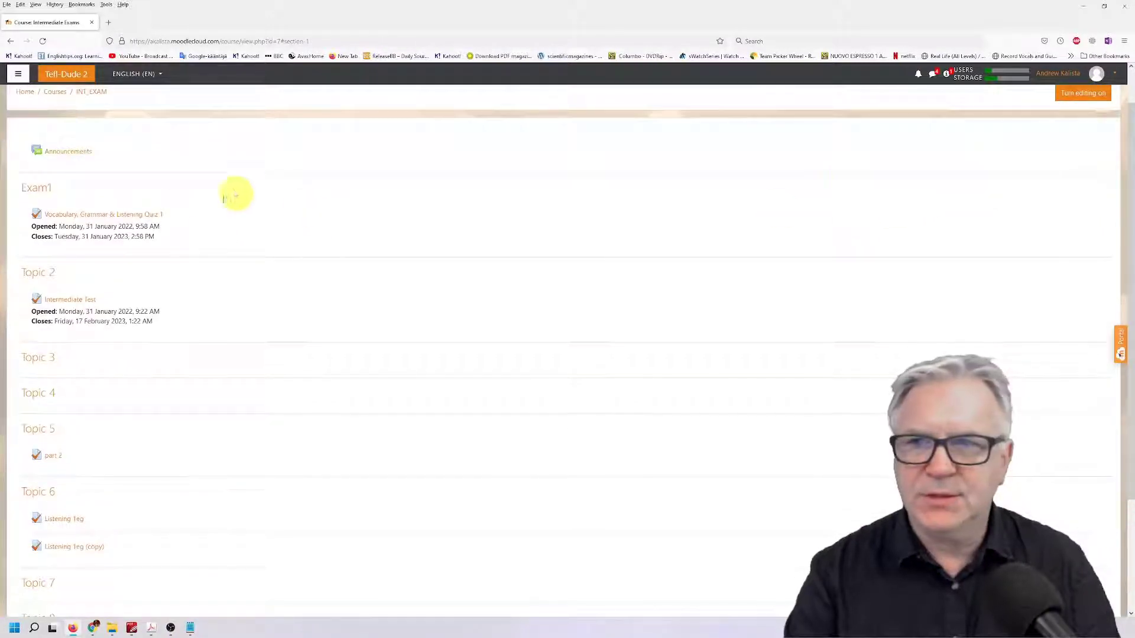
click(142, 214)
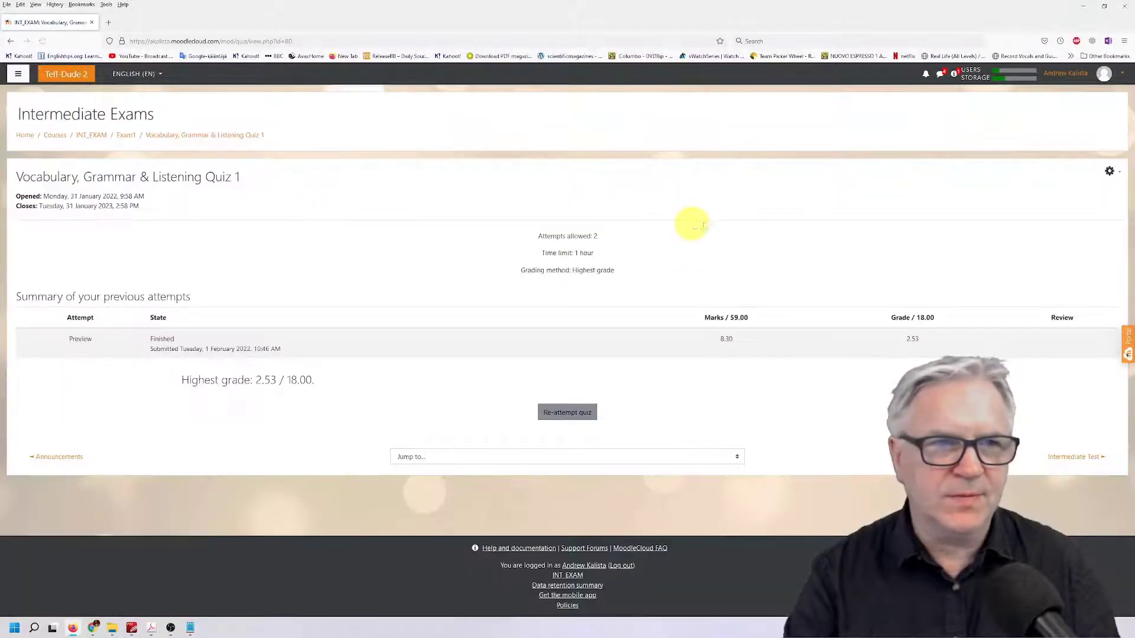
click(1110, 172)
click(1048, 229)
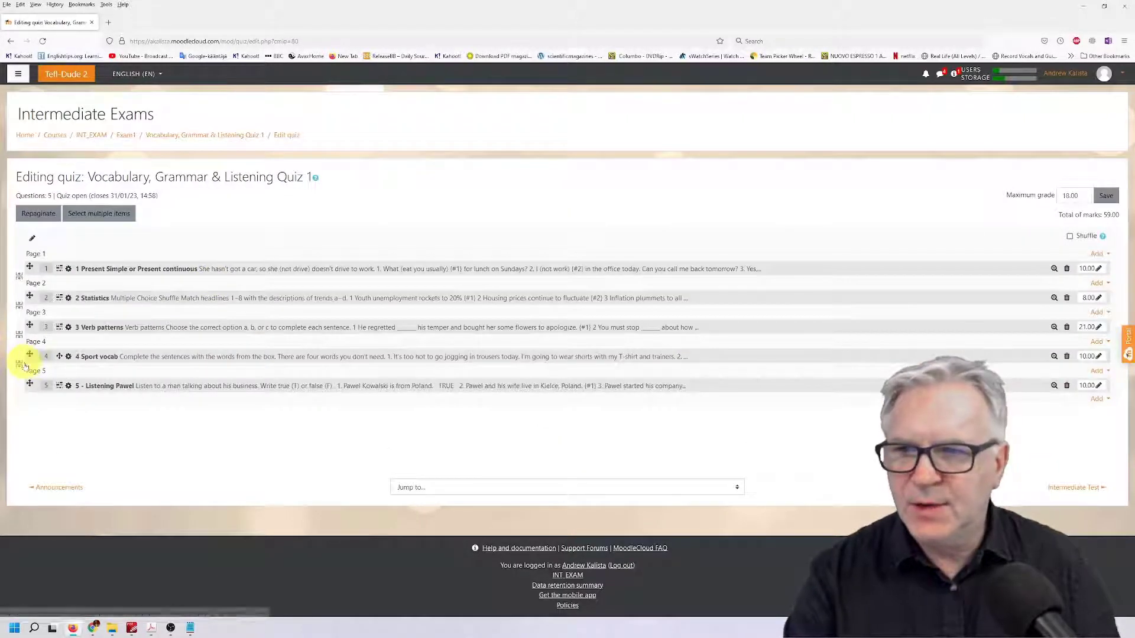
click(19, 365)
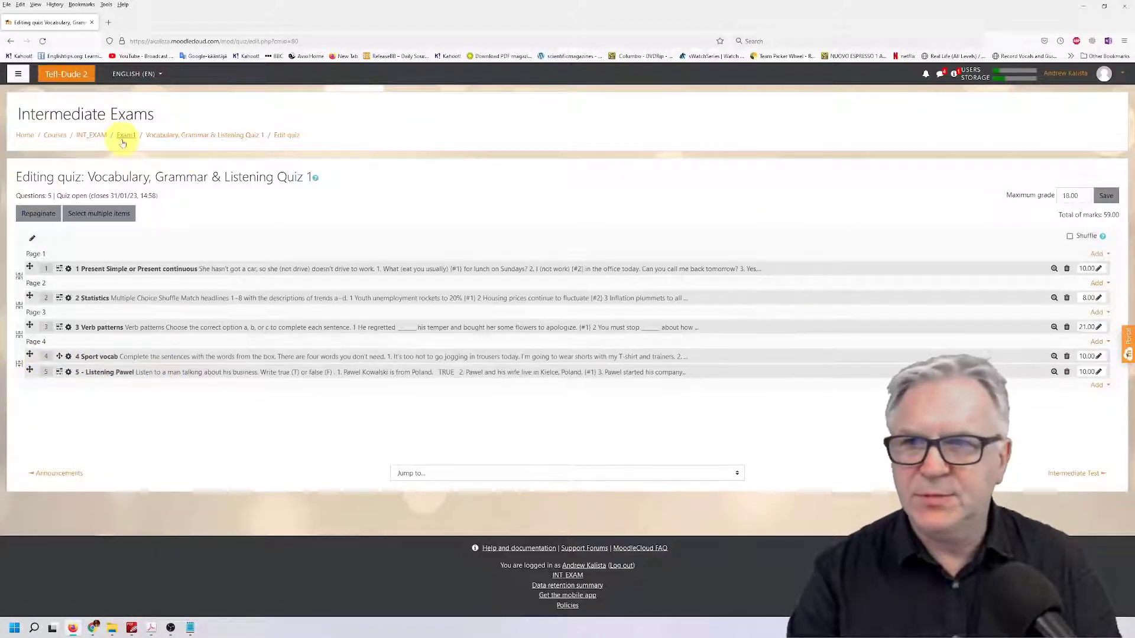
Return to the INT_EXAM course page, reopen Vocabulary, Grammar & Listening Quiz 1 and start a new timed attempt.
click(93, 135)
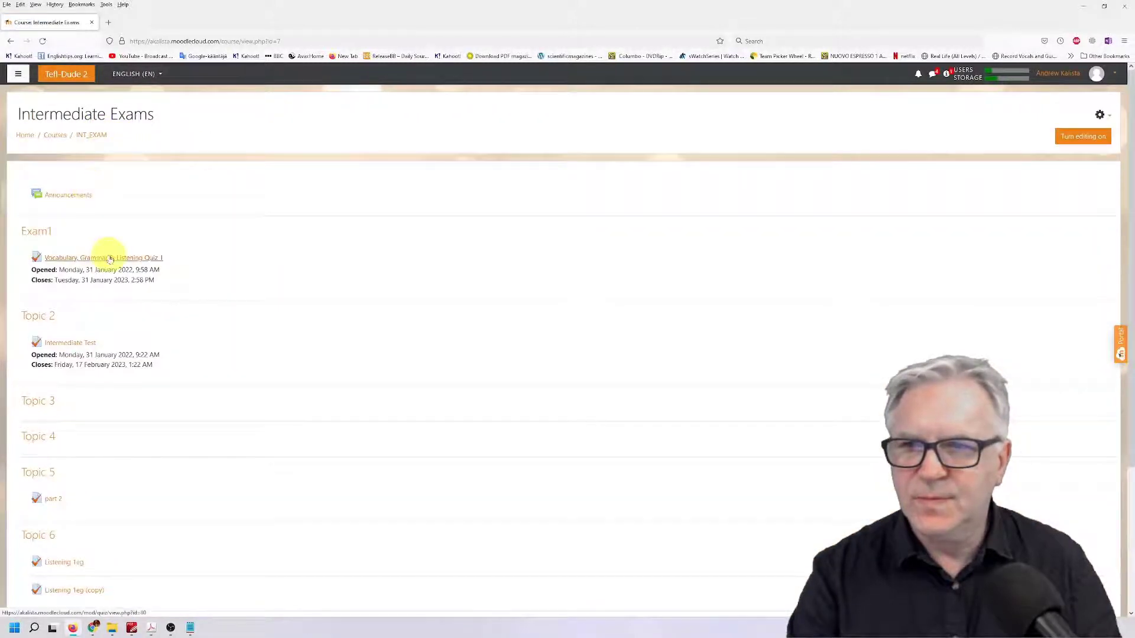
click(110, 259)
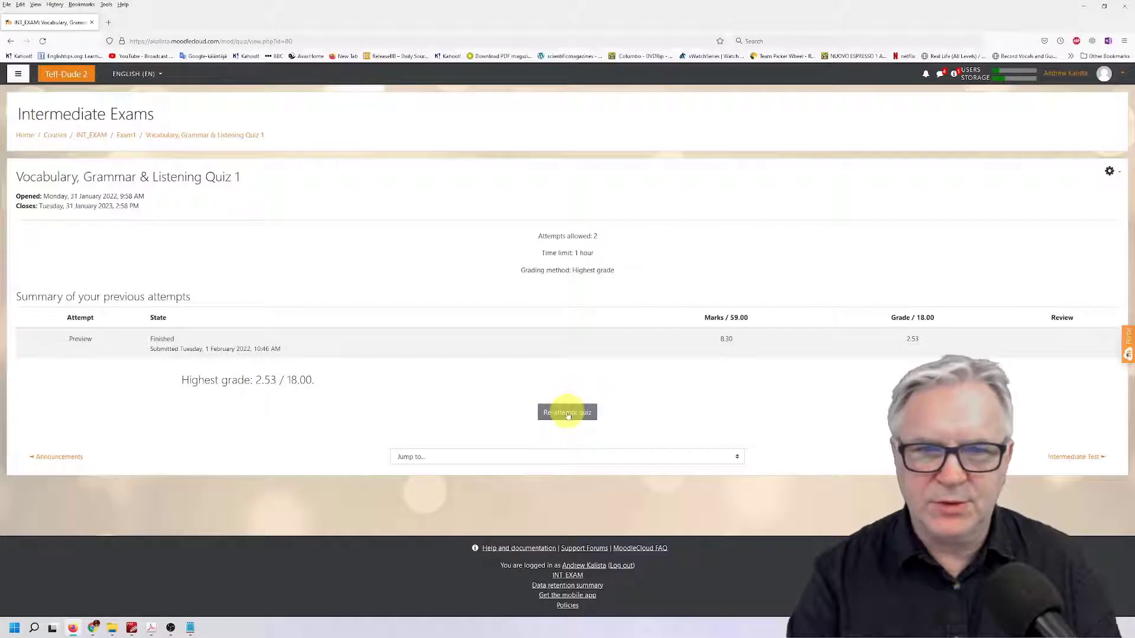
click(567, 413)
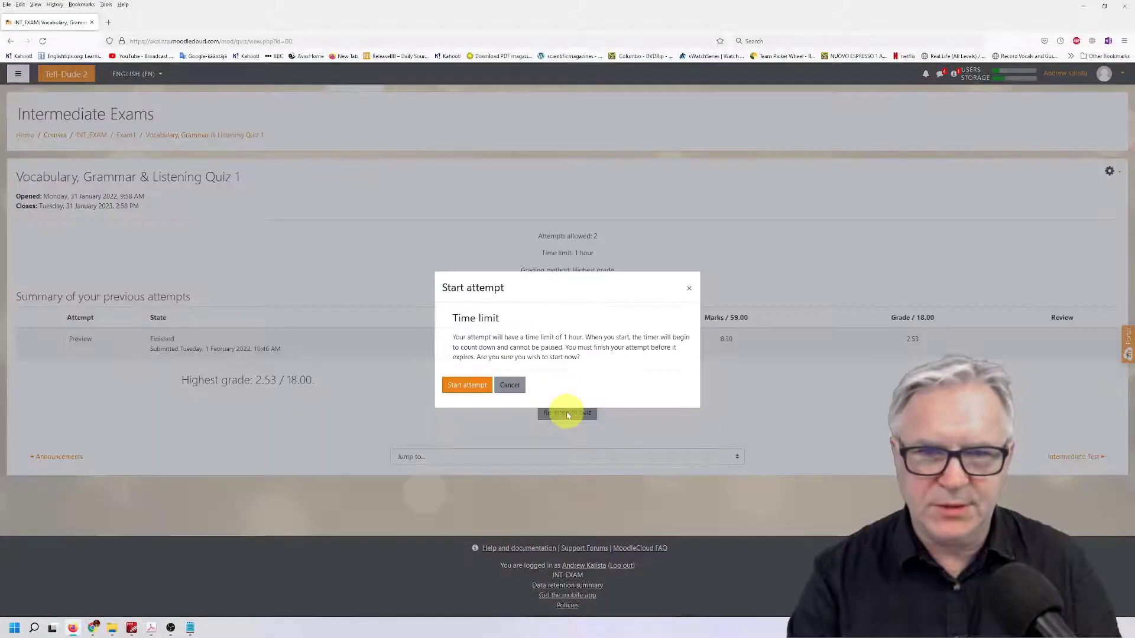
click(467, 384)
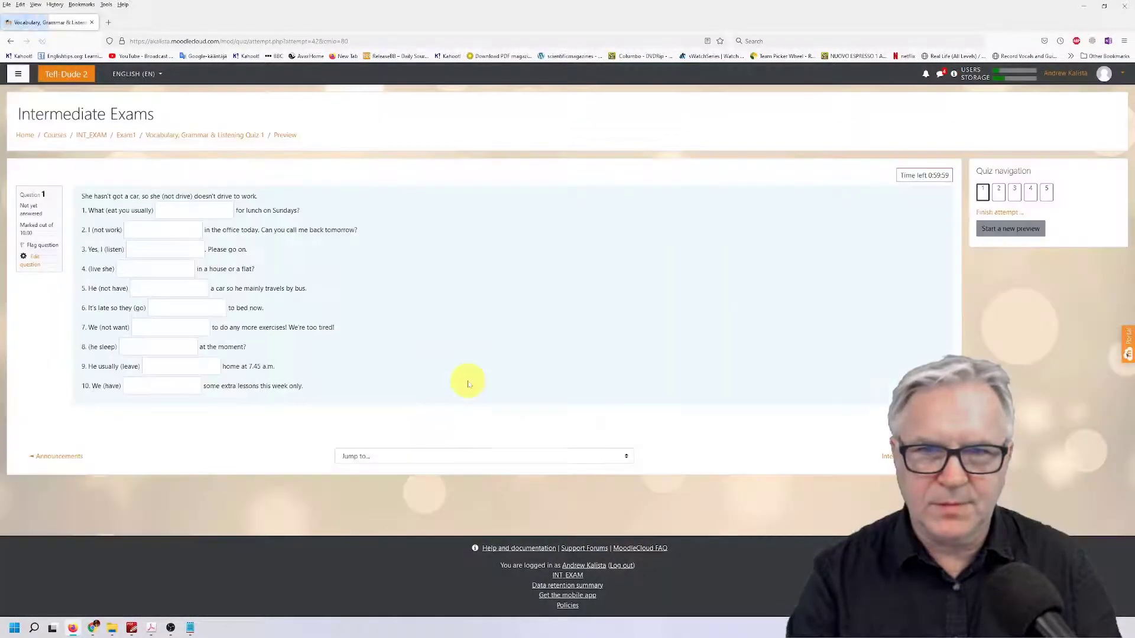
View question 3 of the new attempt and examine the page that combines questions 4 and 5.
click(1015, 194)
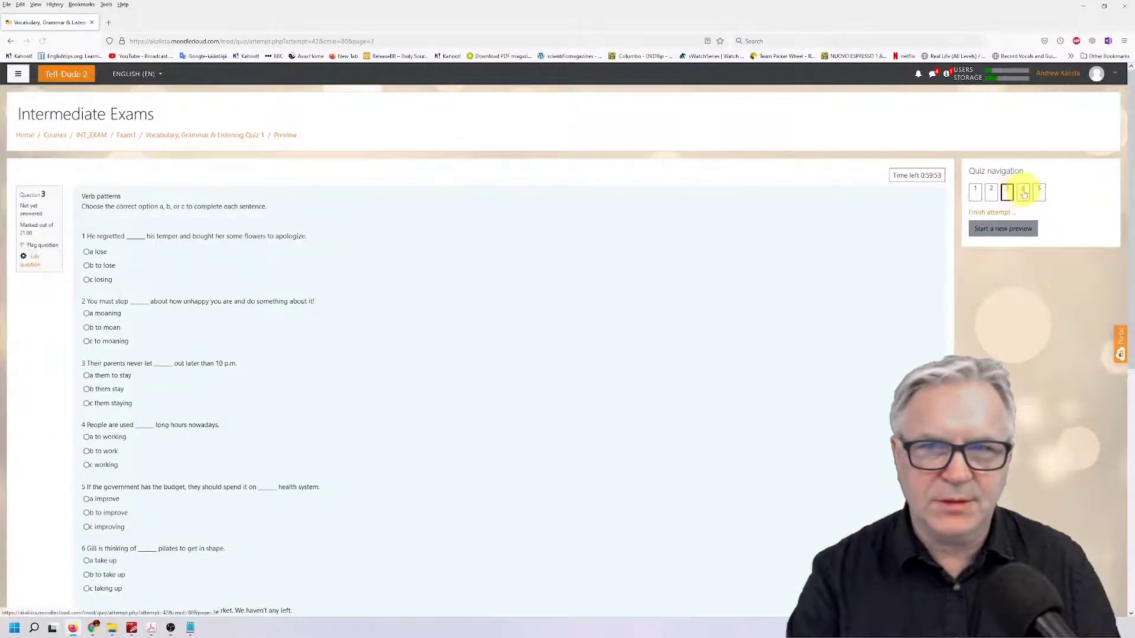
click(1024, 193)
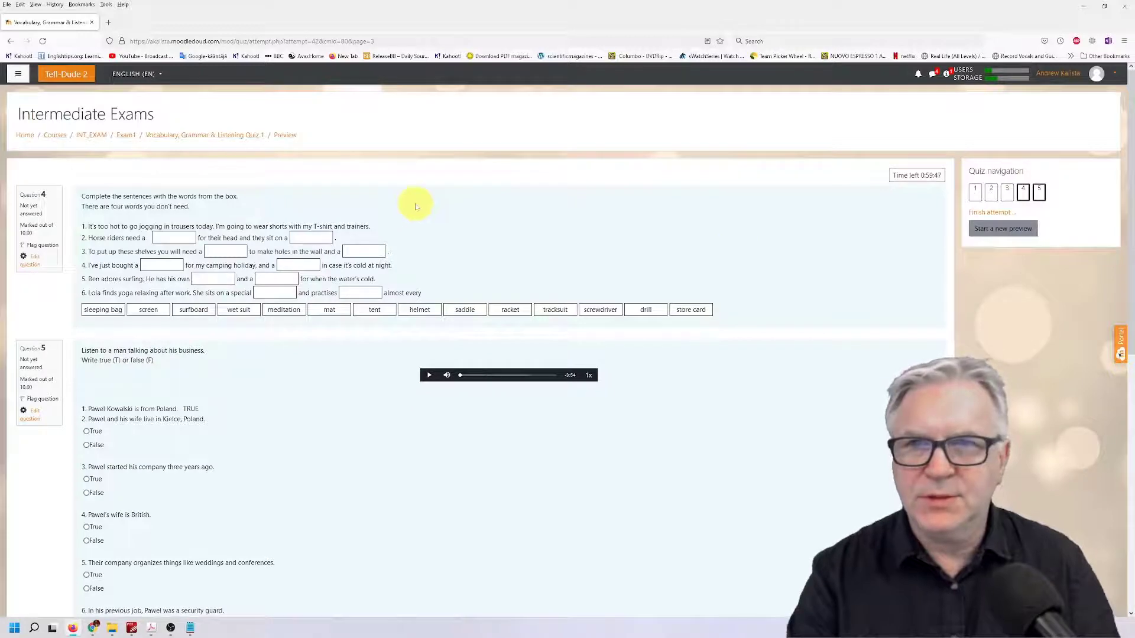
scroll(449, 208, down, 1)
scroll(646, 349, down, 5)
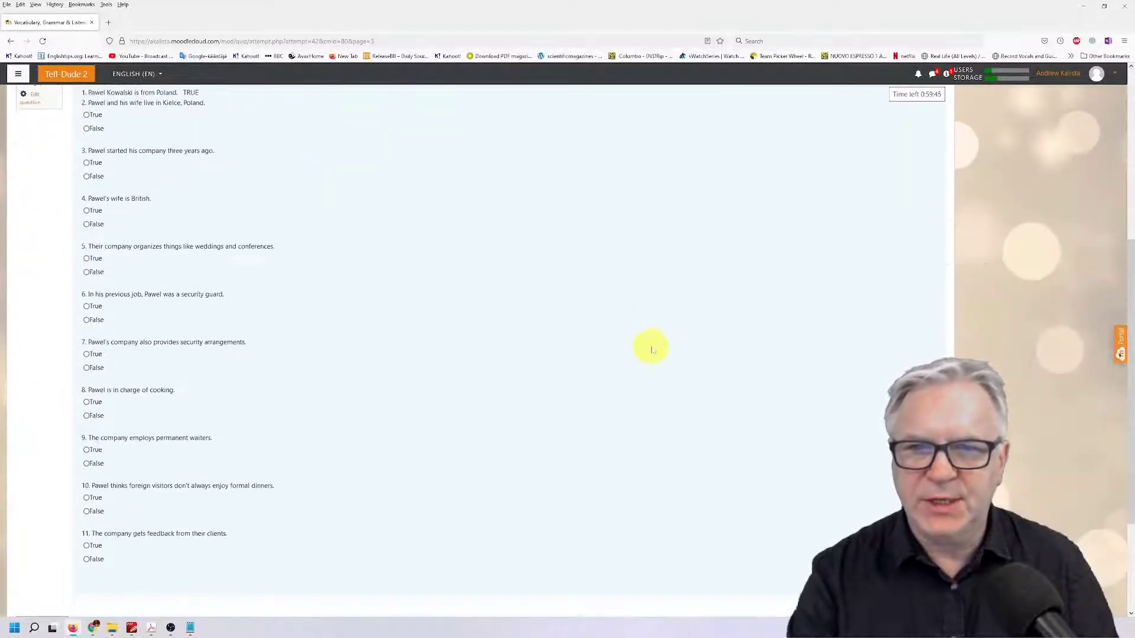
scroll(666, 334, up, 6)
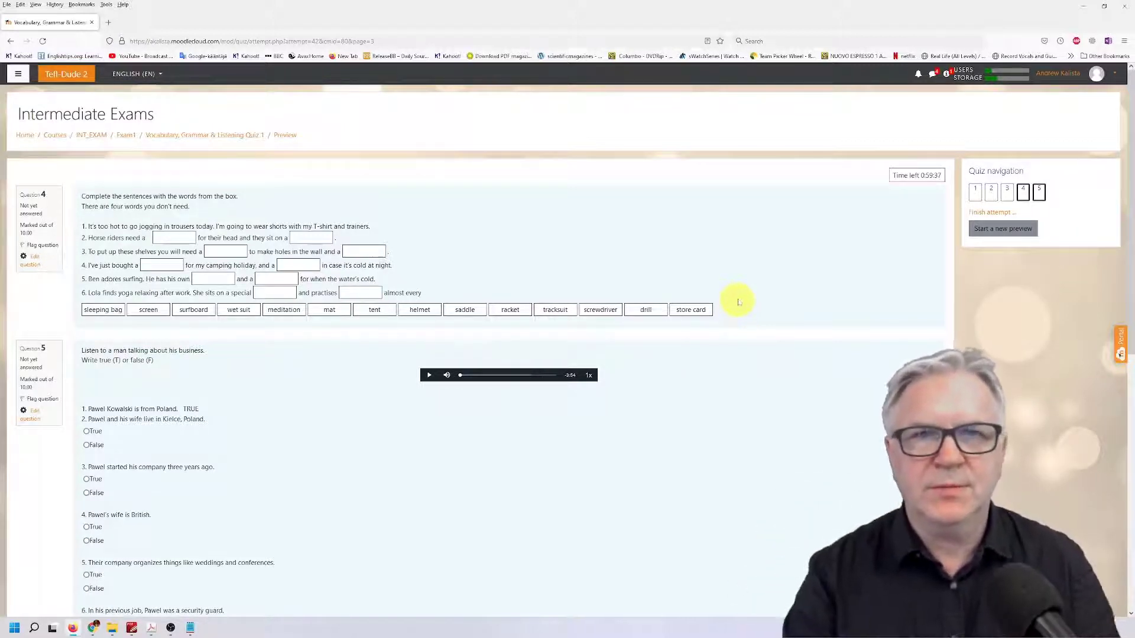
Switch to PDF-XChange Editor to view the Moodle Quiz for Beginners overview page, and minimize it to return to the quiz.
click(132, 627)
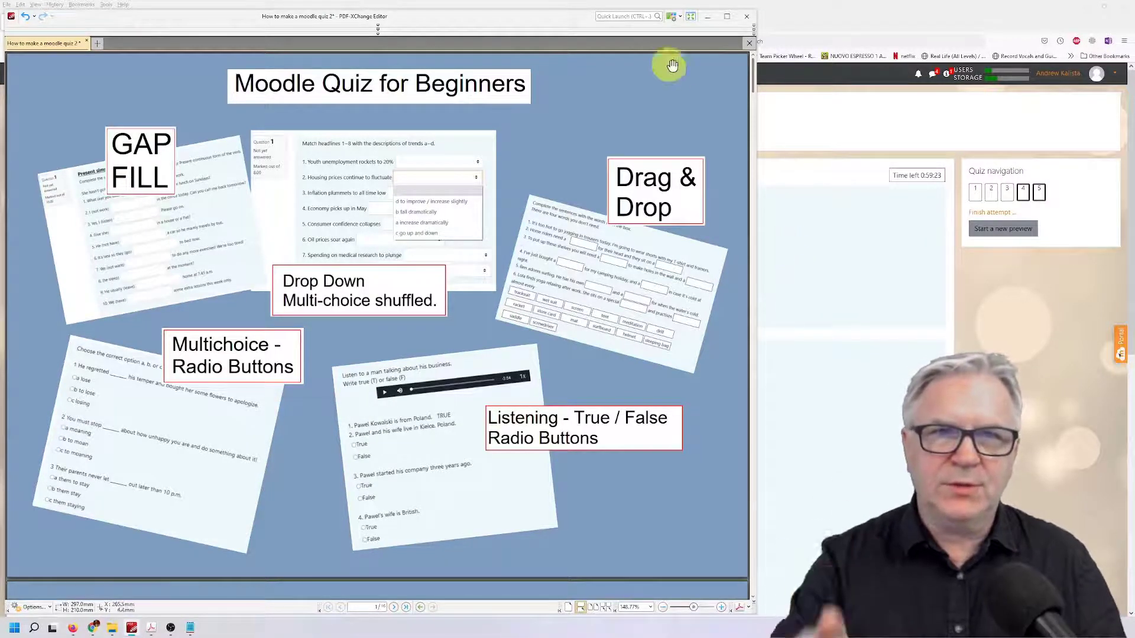
click(707, 16)
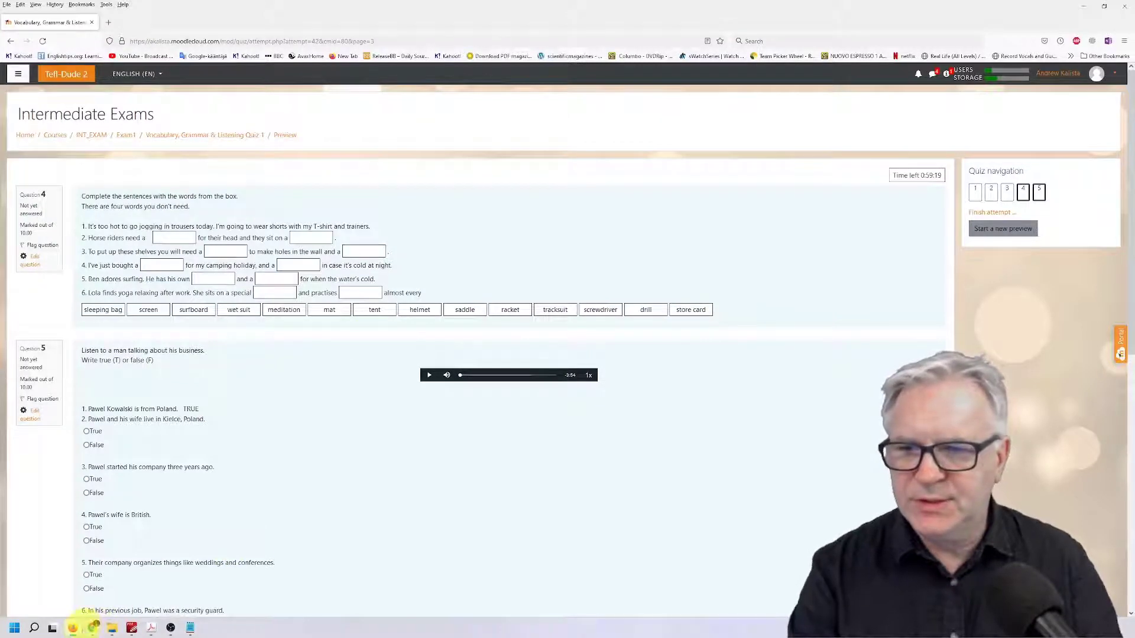
Switch to Chrome with the other Moodle site and open 1st Semester Test from the course's Examinations & tests section.
click(92, 629)
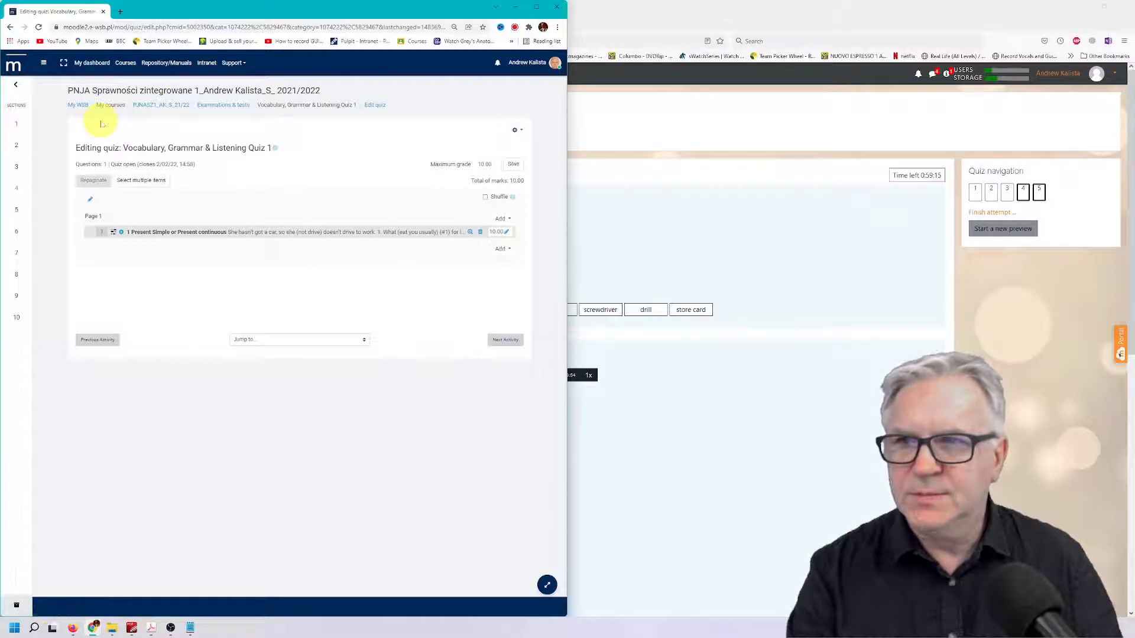
click(152, 104)
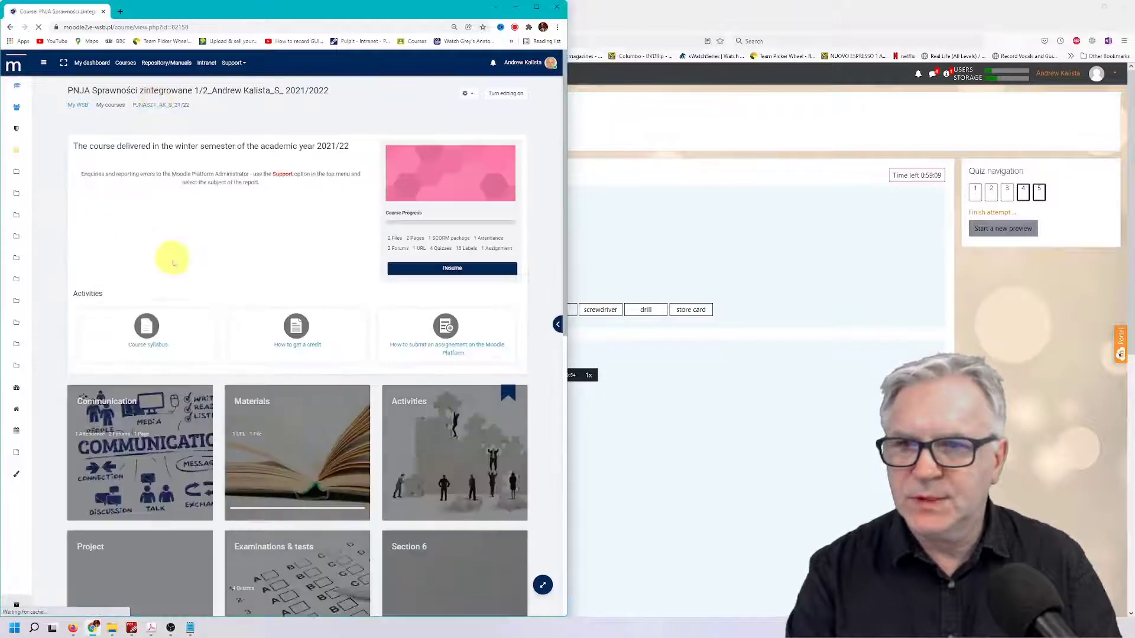
scroll(258, 349, down, 3)
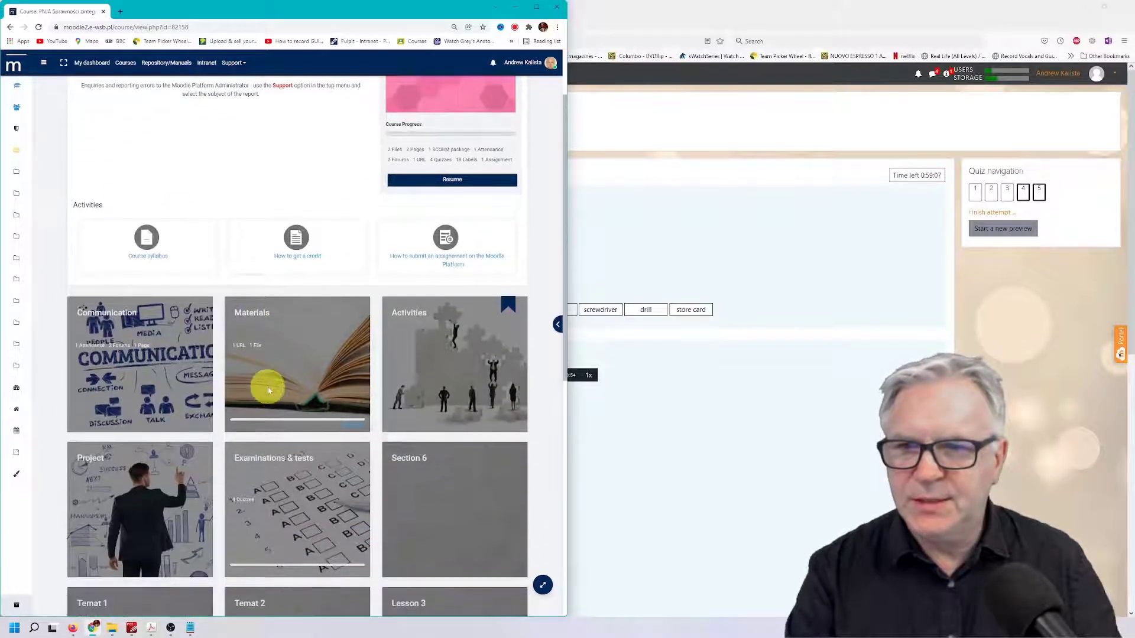
click(270, 364)
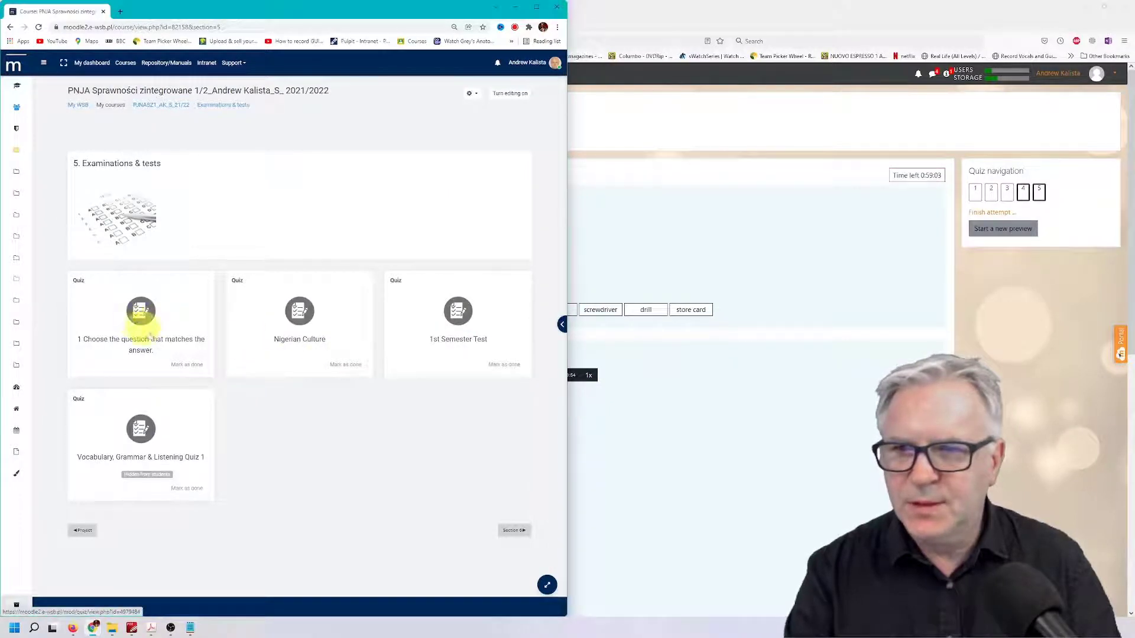
click(457, 324)
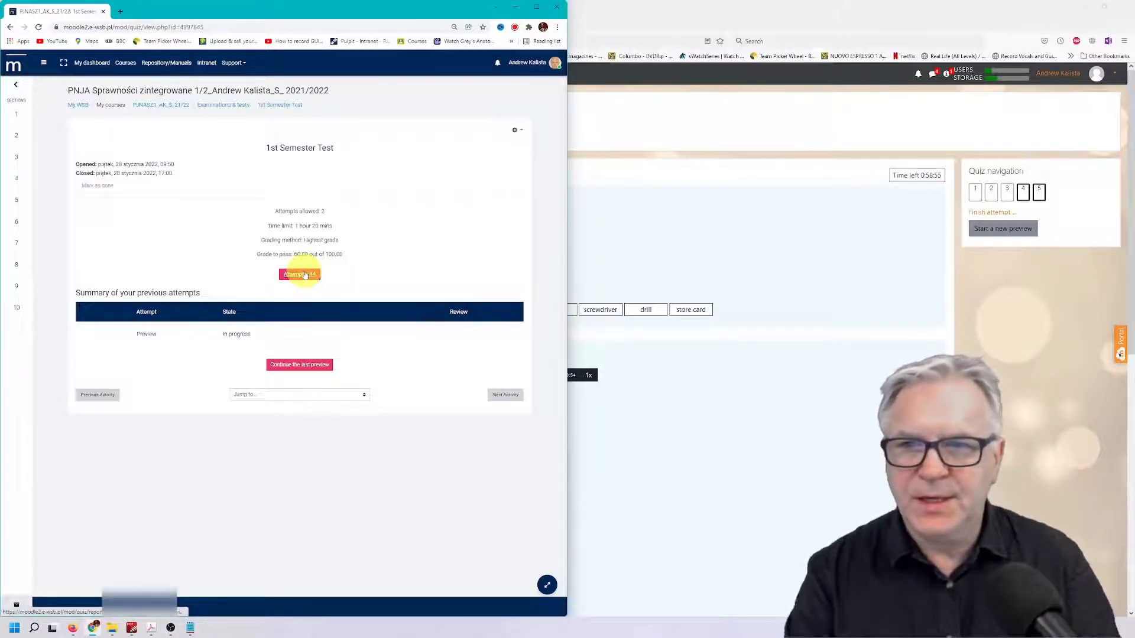
Open the attempts report of the 1st Semester Test and maximize the browser window to show its full table.
click(305, 274)
scroll(341, 325, down, 1)
scroll(341, 325, down, 2)
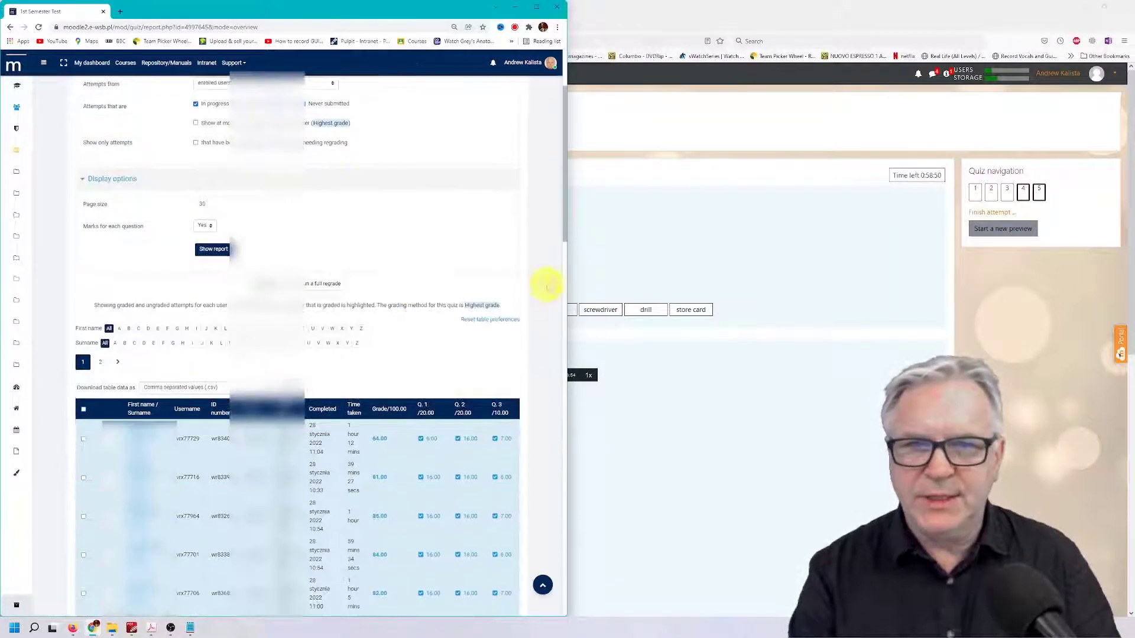
click(536, 8)
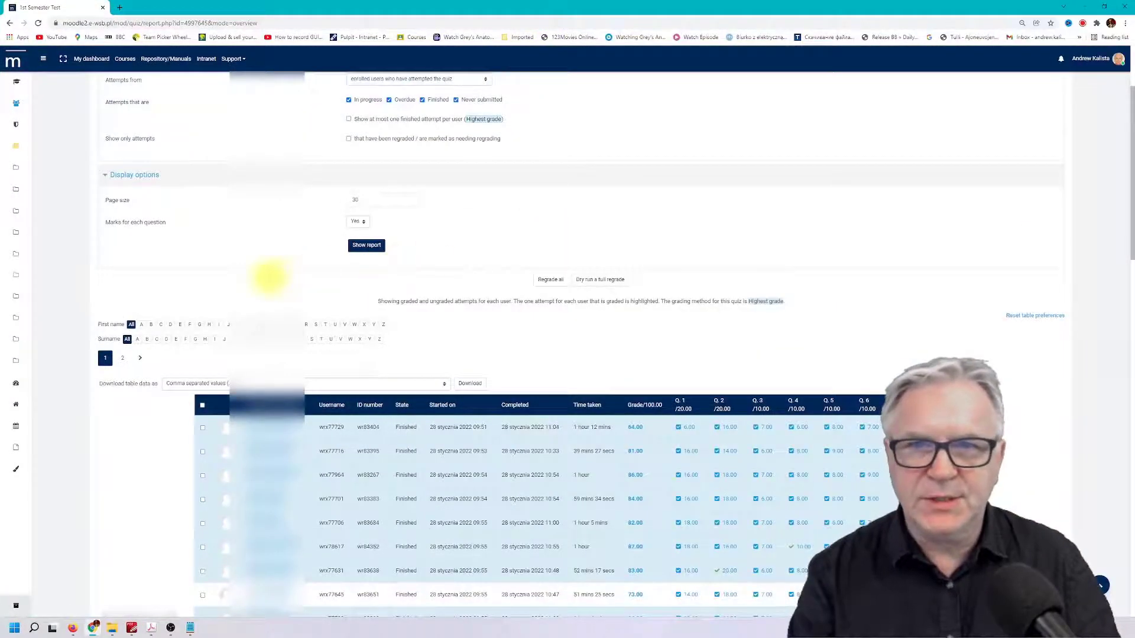
Examine the time taken, overall grade and per-question marks in the table of student attempts.
scroll(278, 273, down, 2)
scroll(160, 299, down, 3)
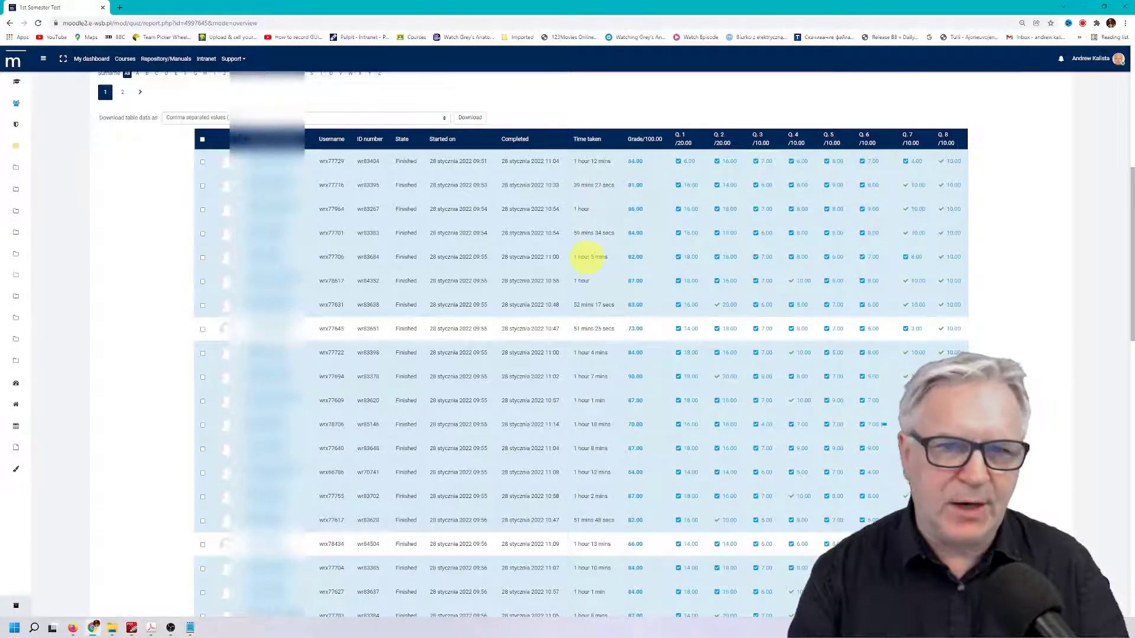
scroll(586, 260, down, 3)
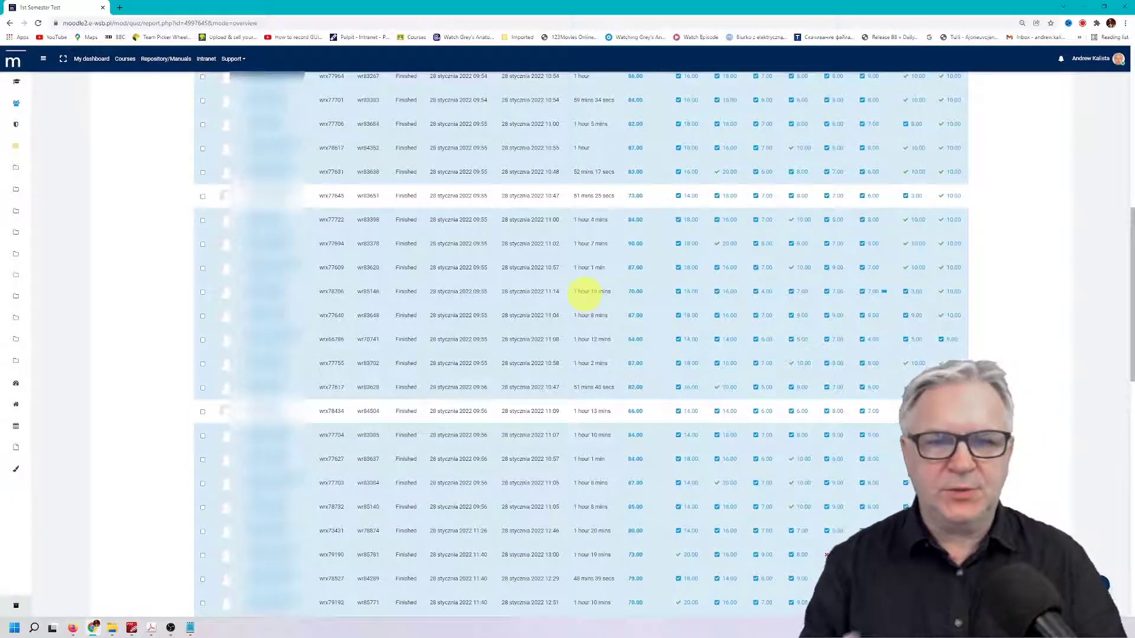
scroll(583, 292, down, 5)
scroll(582, 292, up, 3)
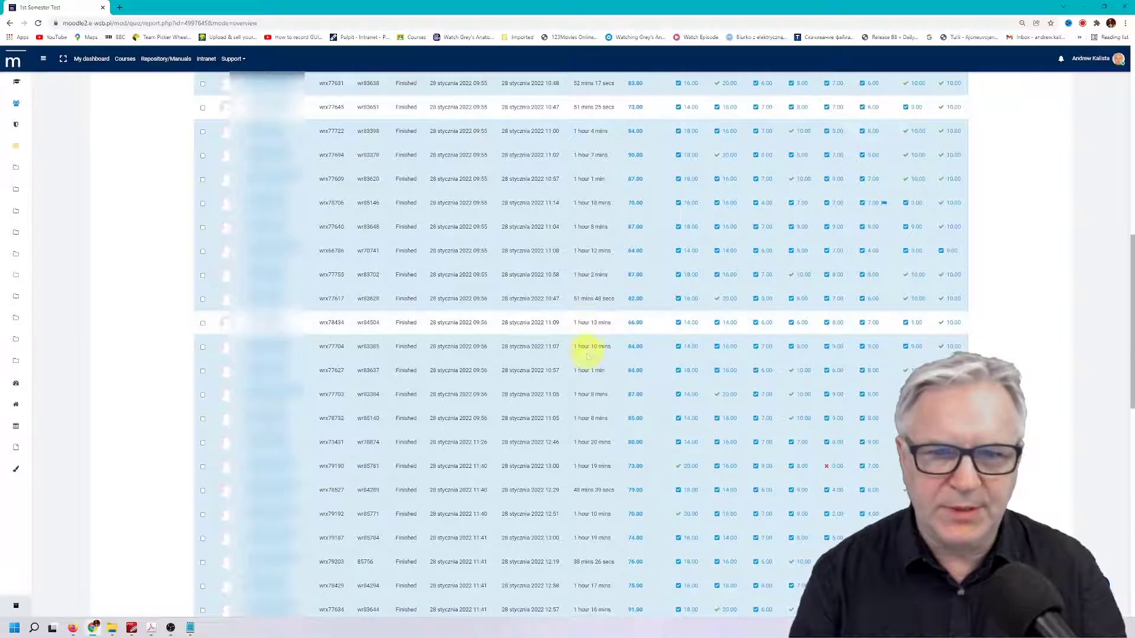
scroll(585, 349, down, 2)
scroll(586, 356, up, 8)
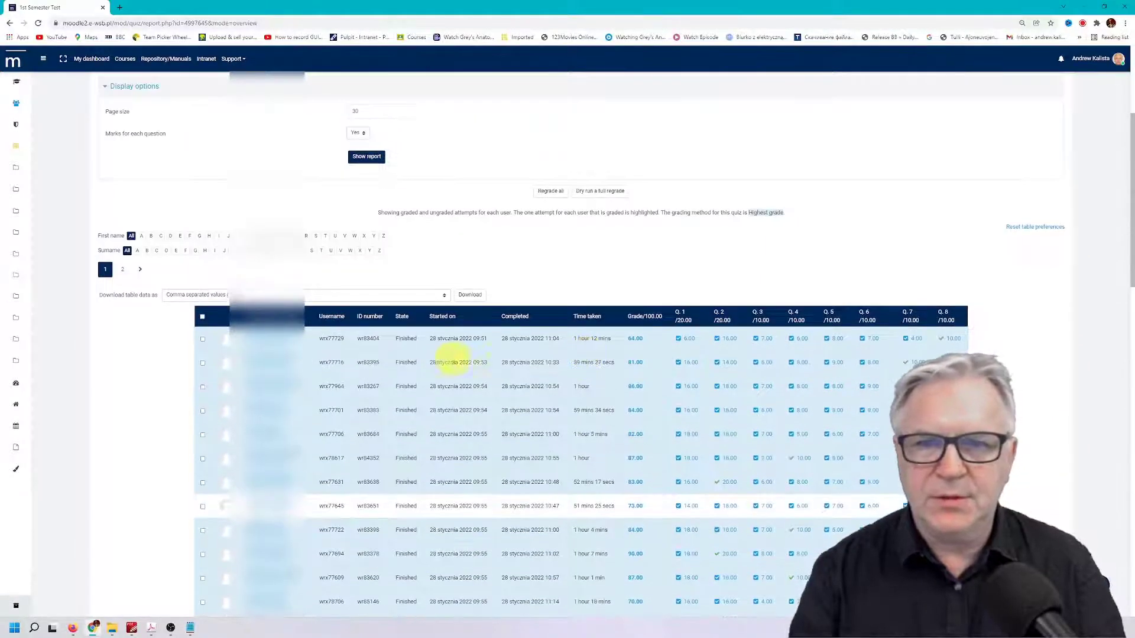
scroll(498, 378, up, 4)
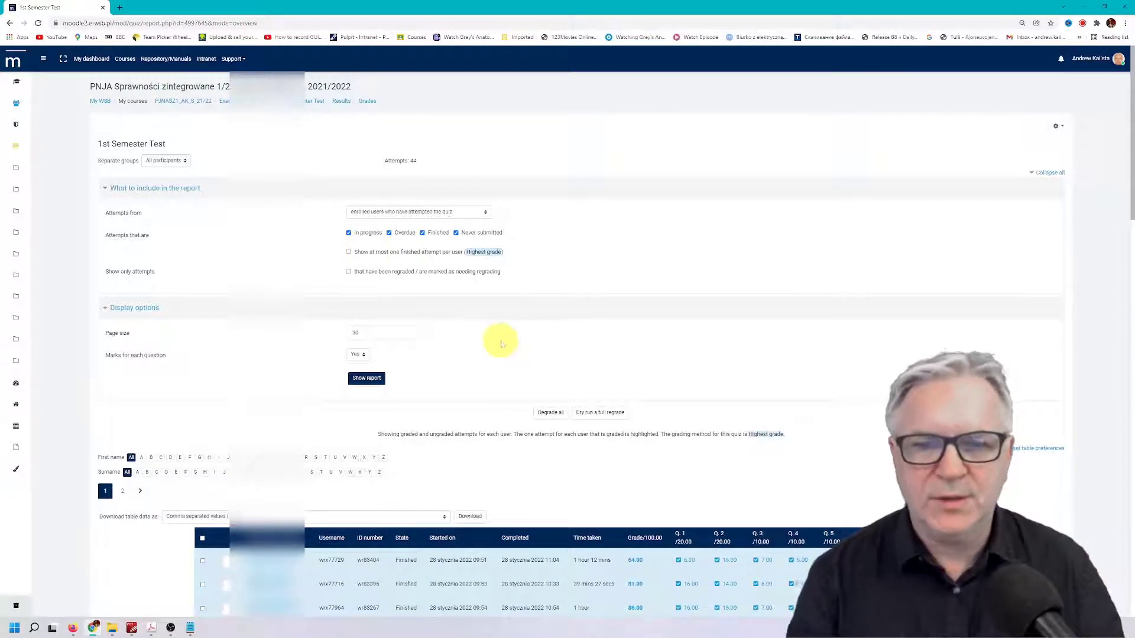
Switch to PDF-XChange Editor, view the single and dual window reading true/false pages, and return to the Moodle Quiz for Beginners overview.
click(131, 627)
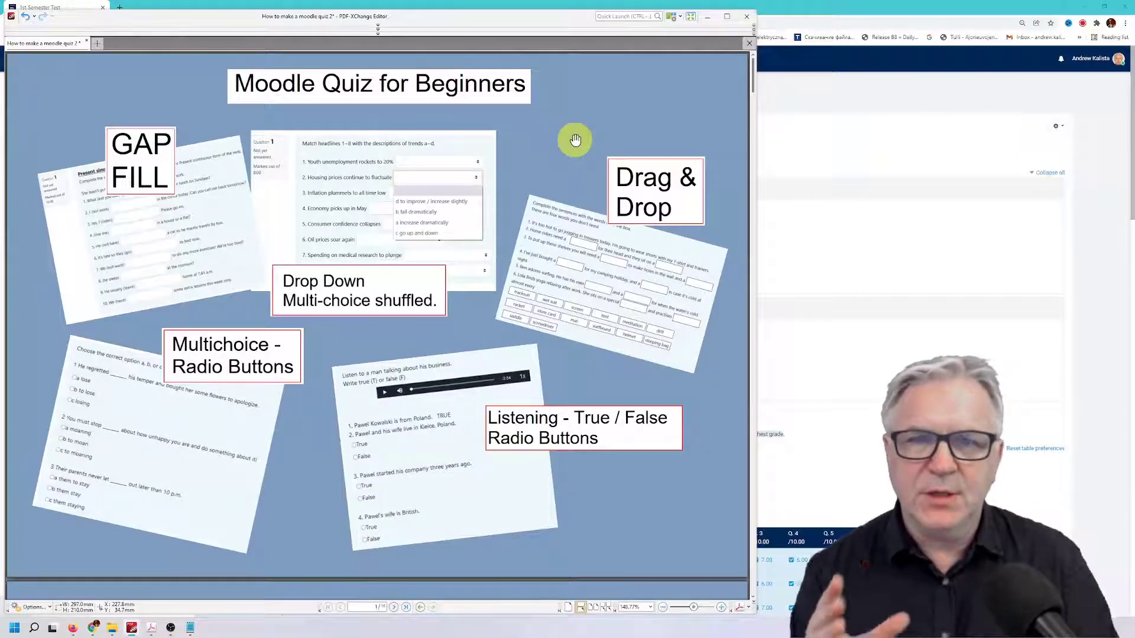
scroll(573, 142, down, 10)
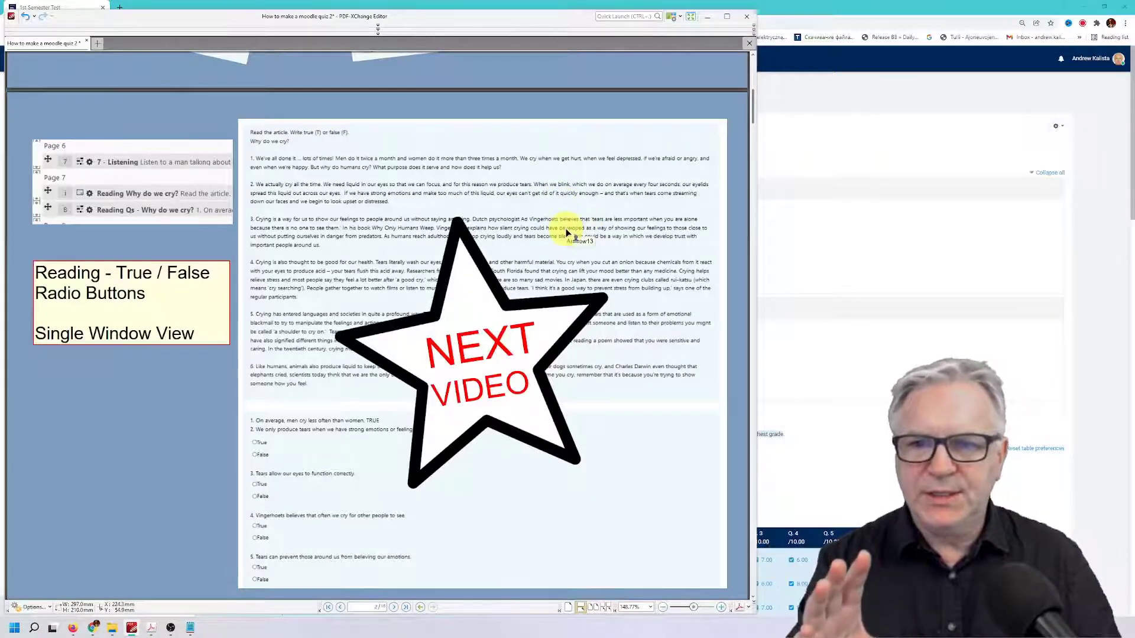
scroll(565, 232, down, 8)
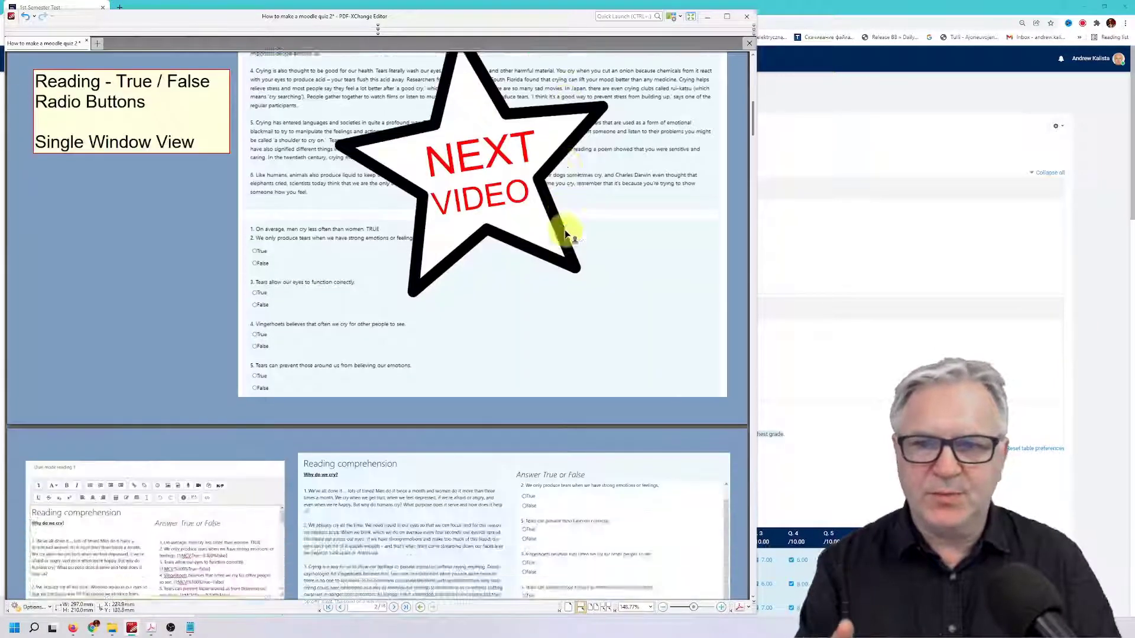
scroll(565, 235, down, 2)
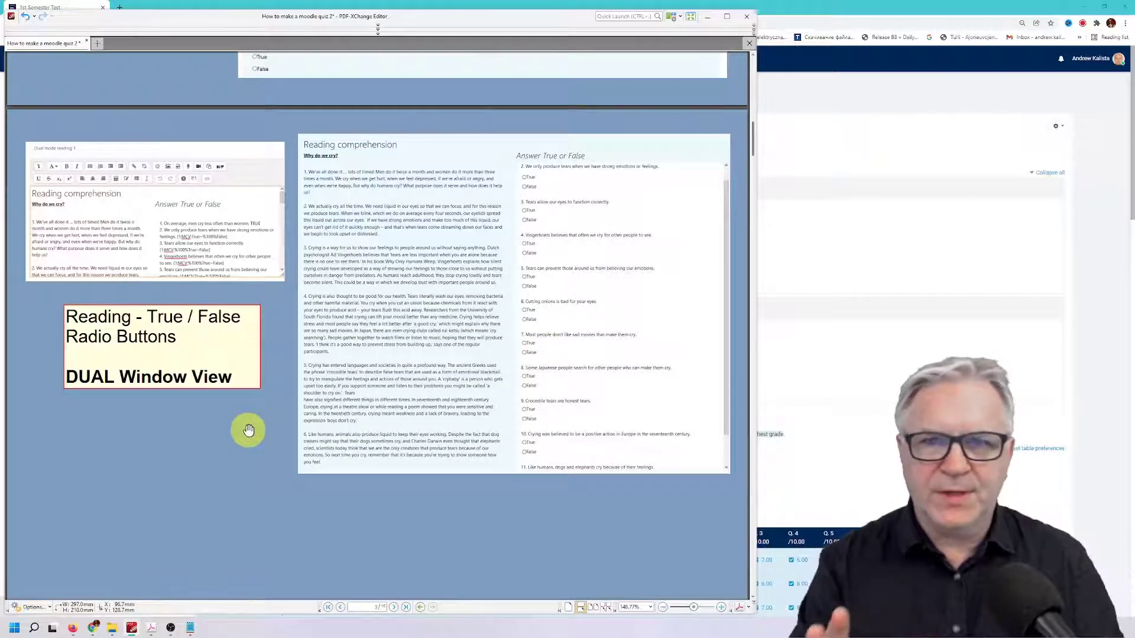
scroll(248, 430, up, 15)
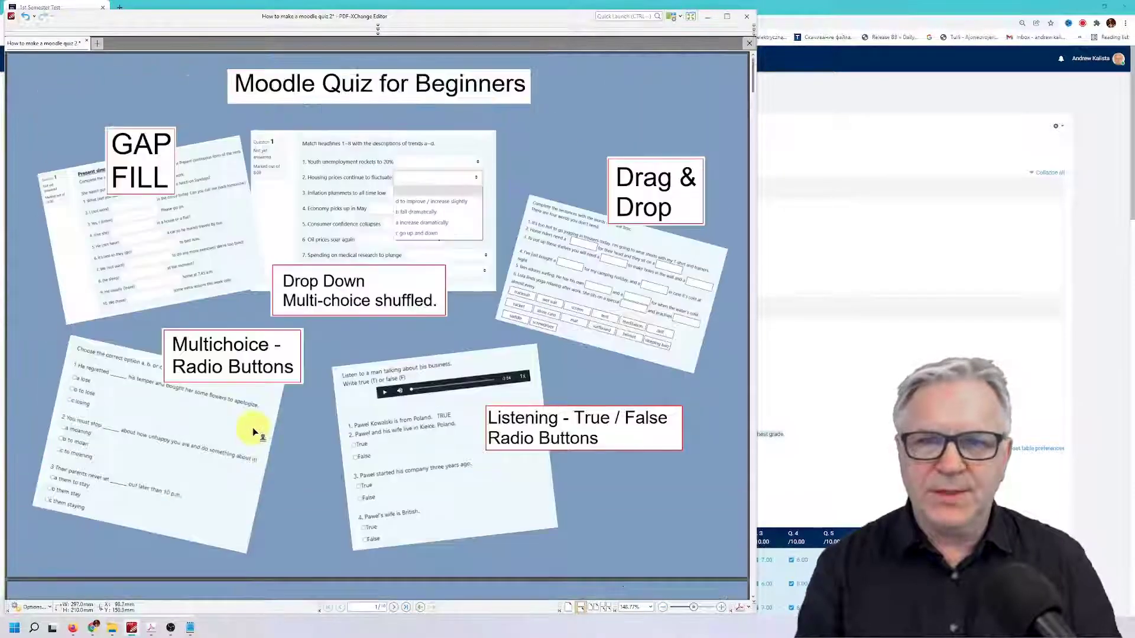